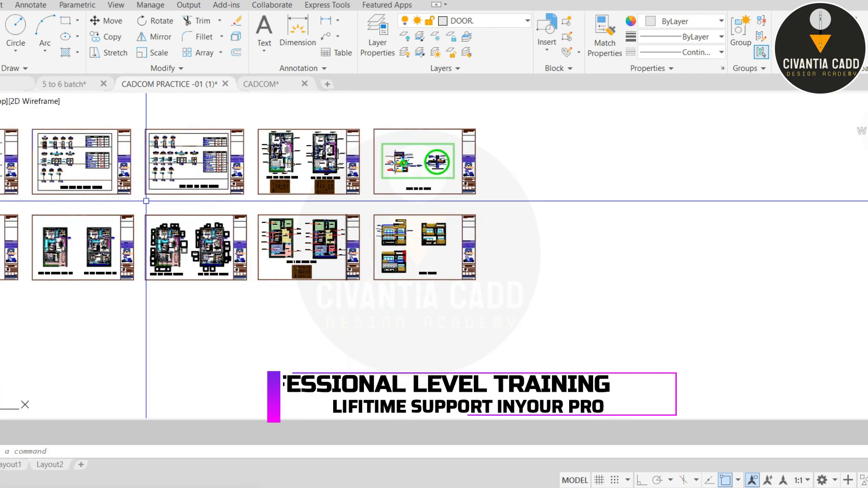
- Examine the floor plan, door-window schedule and wall finish sheets of the working drawing set
middle_drag(145, 199, 378, 217)
scroll(186, 180, up, 8)
scroll(48, 144, up, 2)
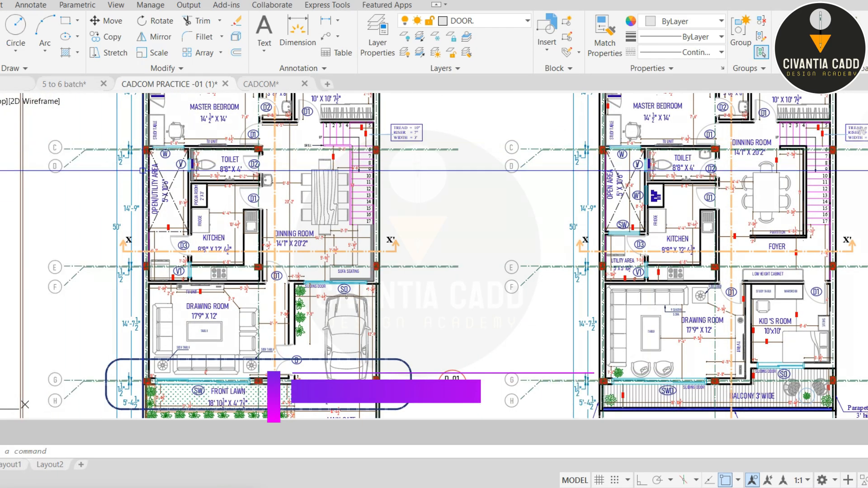
scroll(152, 171, down, 8)
scroll(506, 194, up, 7)
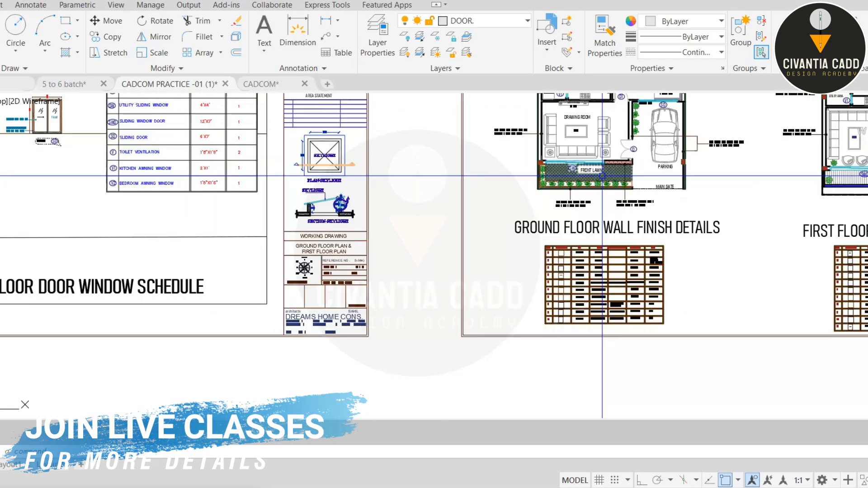
scroll(434, 188, up, 3)
scroll(475, 168, down, 8)
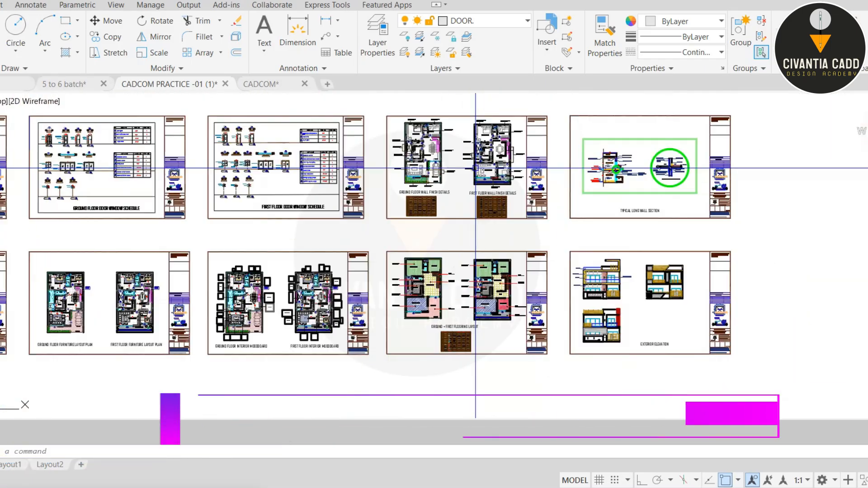
scroll(569, 199, up, 3)
scroll(459, 174, down, 4)
scroll(140, 257, up, 3)
- Delete the brick hatch behind the upper-floor wall light in the first exterior elevation
middle_drag(491, 241, 198, 243)
scroll(750, 207, up, 2)
middle_drag(751, 208, 394, 206)
scroll(394, 206, up, 2)
scroll(394, 206, up, 3)
scroll(389, 180, up, 2)
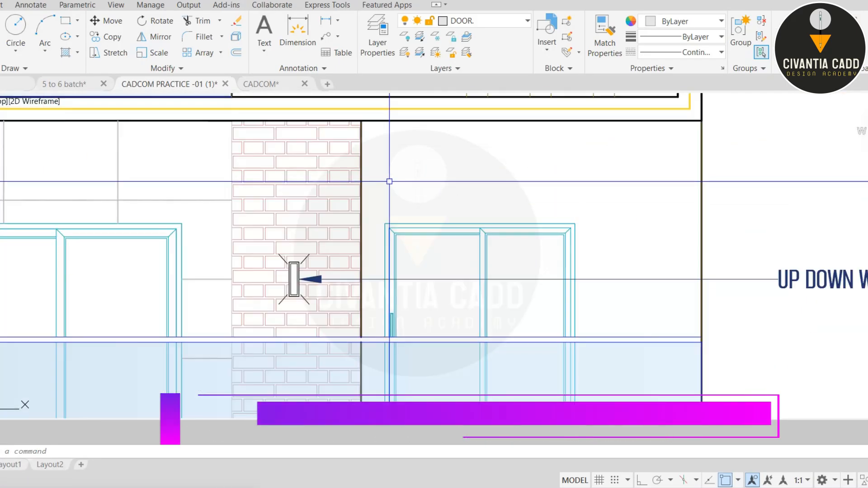
click(318, 156)
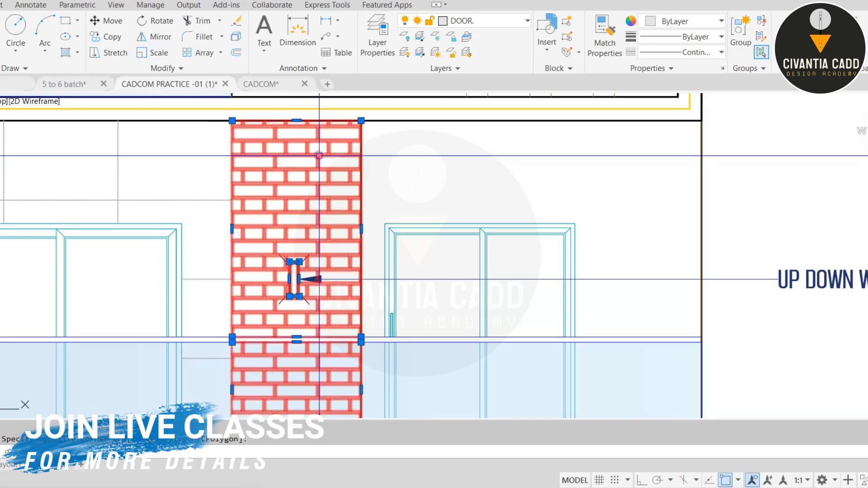
key(Delete)
scroll(277, 230, down, 4)
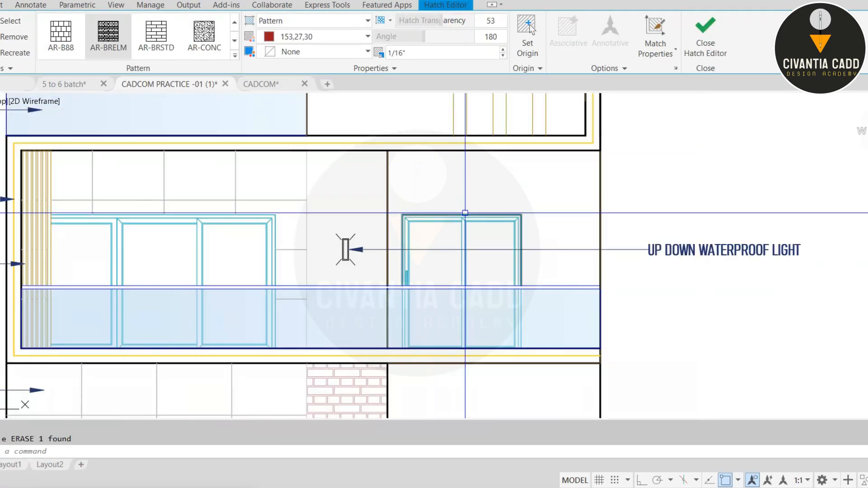
- Delete the brick hatch behind the ground-floor wall light in the first elevation
scroll(345, 178, up, 5)
scroll(338, 176, down, 3)
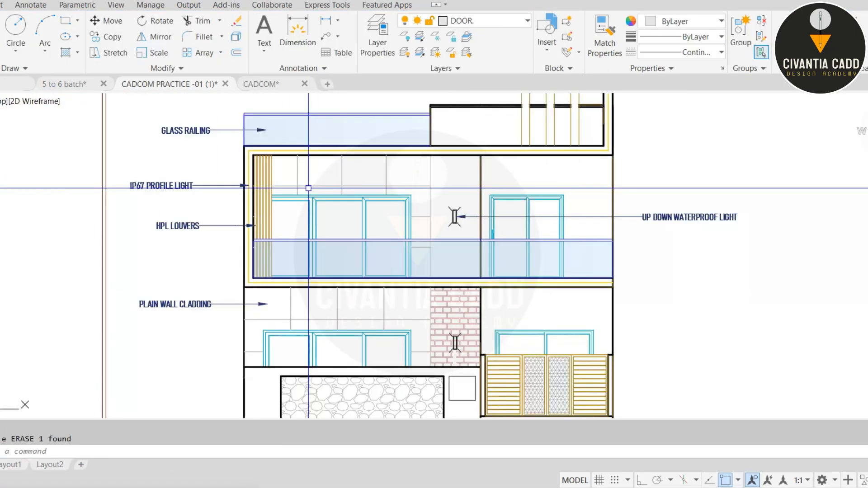
scroll(419, 236, up, 5)
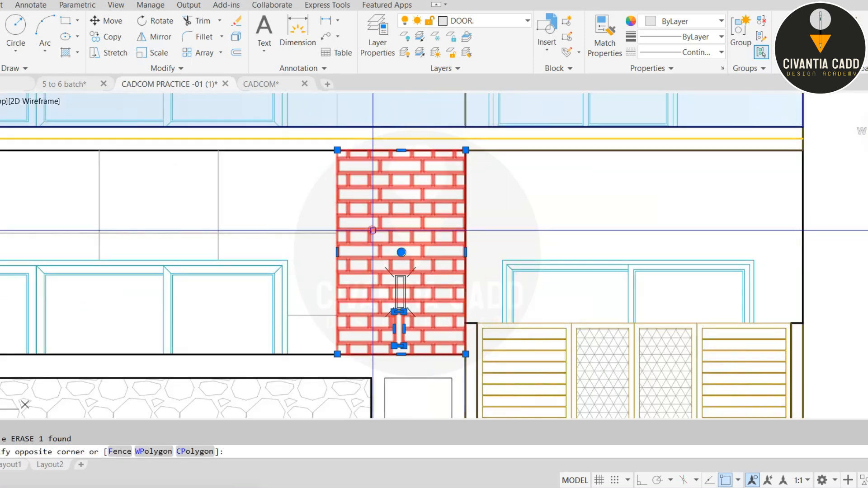
key(Delete)
scroll(436, 260, down, 3)
scroll(508, 276, down, 2)
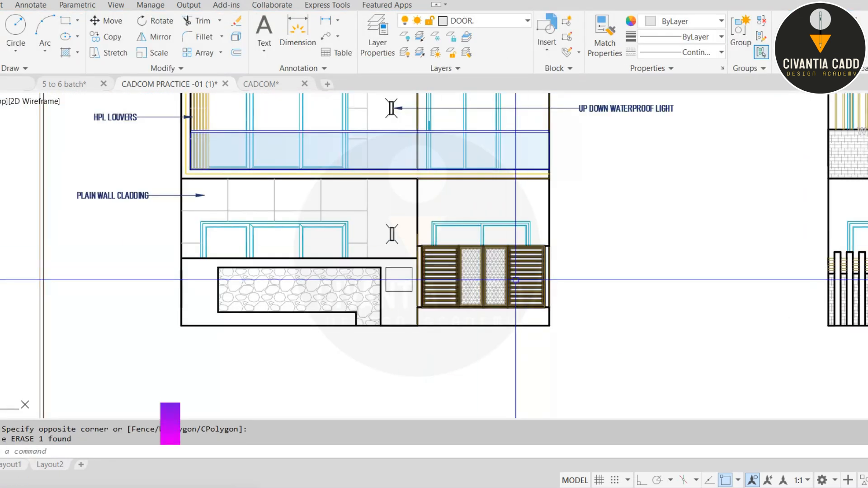
- Erase the stone-clad boundary wall and the main gate with its mesh panels from the first elevation
click(137, 234)
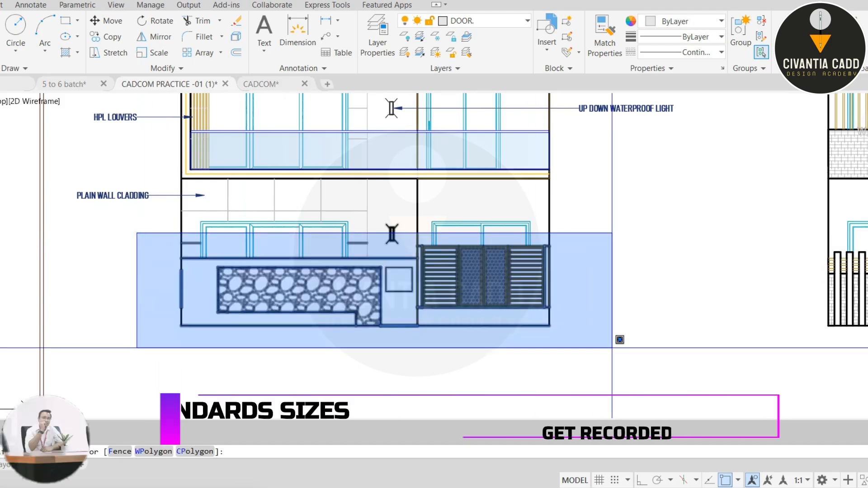
click(612, 348)
key(Delete)
click(151, 251)
click(467, 351)
key(Delete)
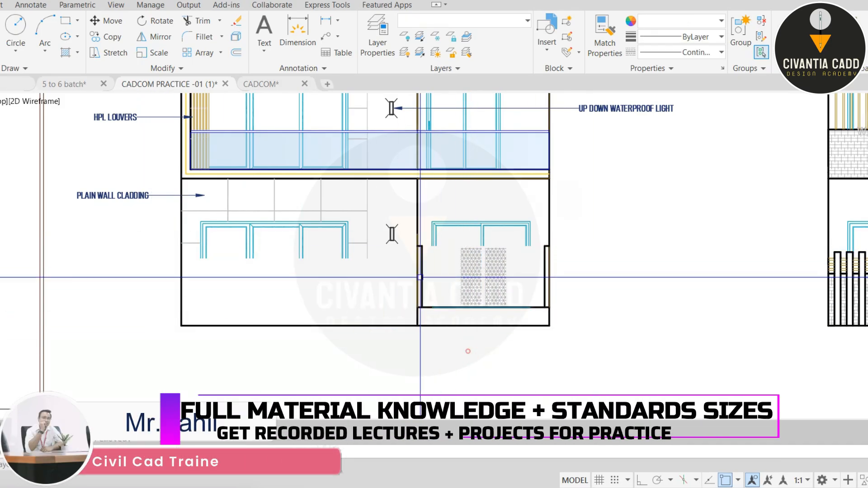
click(408, 236)
click(594, 362)
key(Delete)
scroll(433, 310, down, 4)
middle_drag(480, 306, 390, 267)
scroll(512, 277, up, 2)
scroll(504, 264, up, 2)
click(397, 194)
click(848, 324)
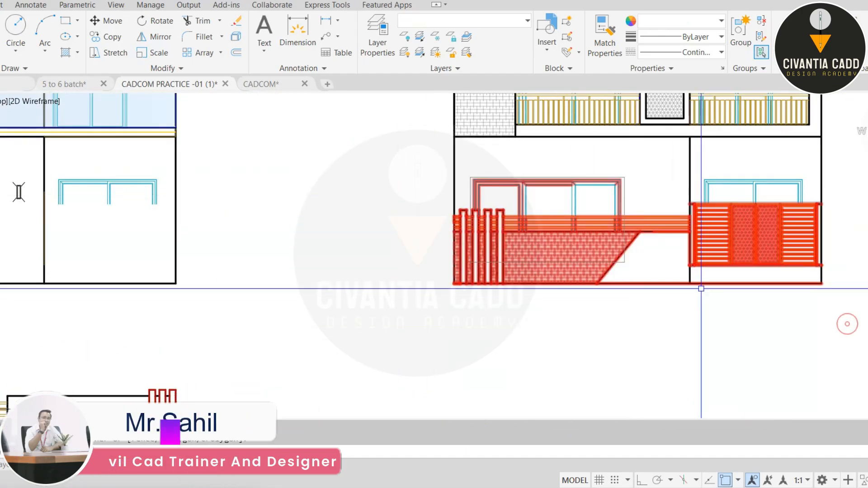
scroll(562, 277, down, 8)
scroll(456, 326, up, 6)
key(Escape)
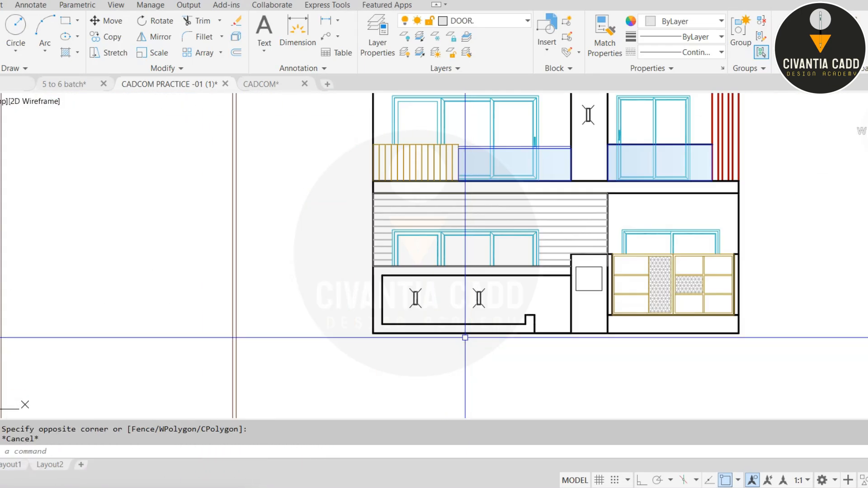
- Move the leftmost vertical strip at the rooftop parapet closer to the middle strip, keeping it on the base line
scroll(456, 326, down, 4)
scroll(404, 244, up, 6)
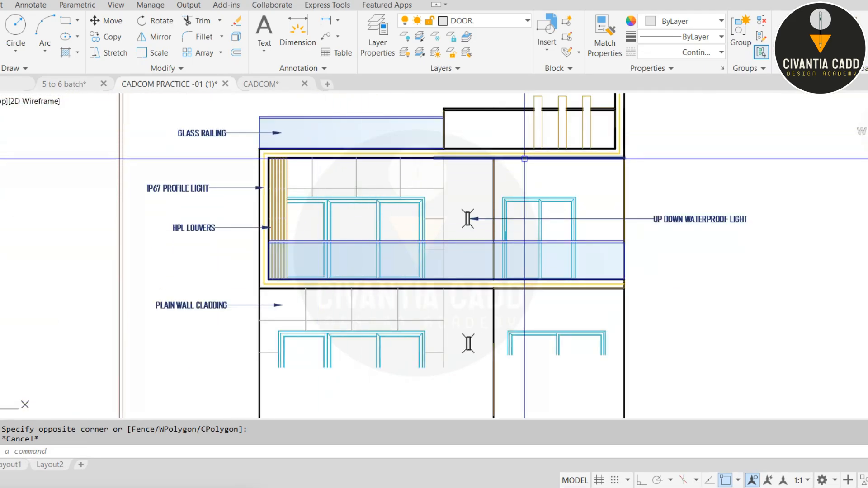
middle_drag(567, 127, 456, 170)
scroll(460, 167, up, 6)
middle_drag(427, 124, 431, 192)
key(Escape)
click(337, 118)
click(240, 152)
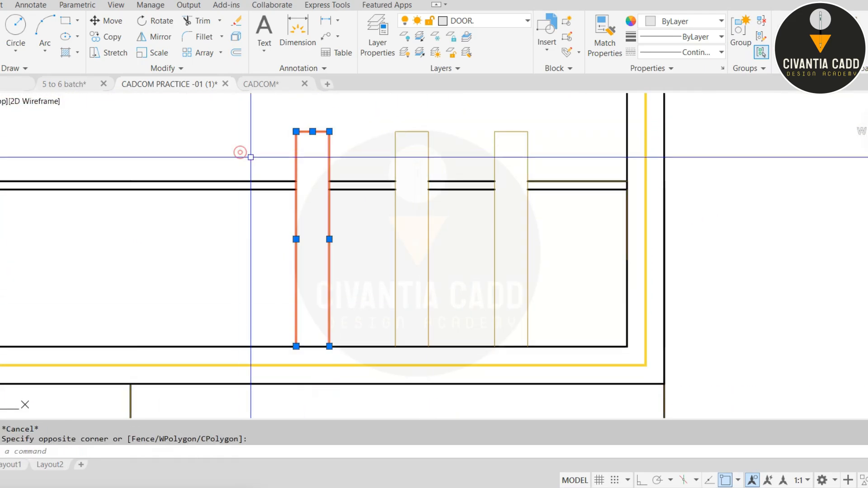
text(m)
key(Return)
click(329, 347)
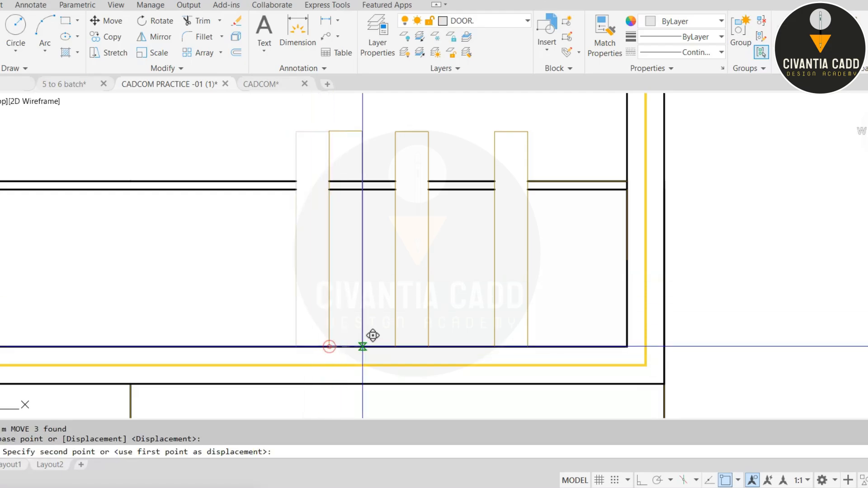
click(379, 347)
key(Escape)
- Move the rightmost vertical strip at the rooftop parapet closer to the middle strip along the base line
click(556, 129)
click(457, 168)
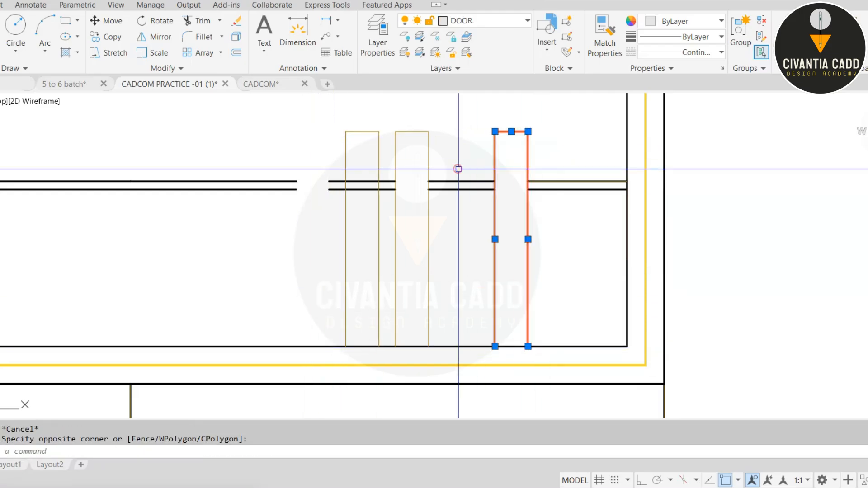
text(m)
key(Return)
click(495, 347)
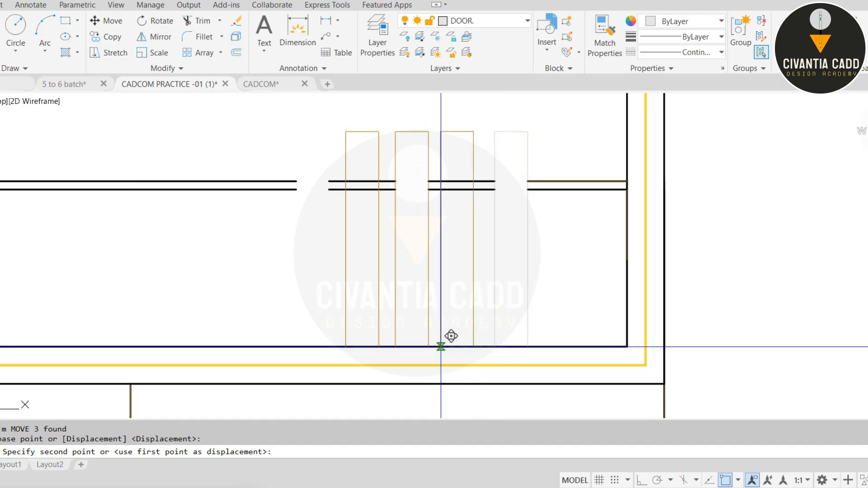
click(441, 347)
key(Escape)
- Extend the broken parapet lines to close the gaps left by the moved strips
key(Escape)
text(ex)
key(Return)
click(559, 165)
click(525, 212)
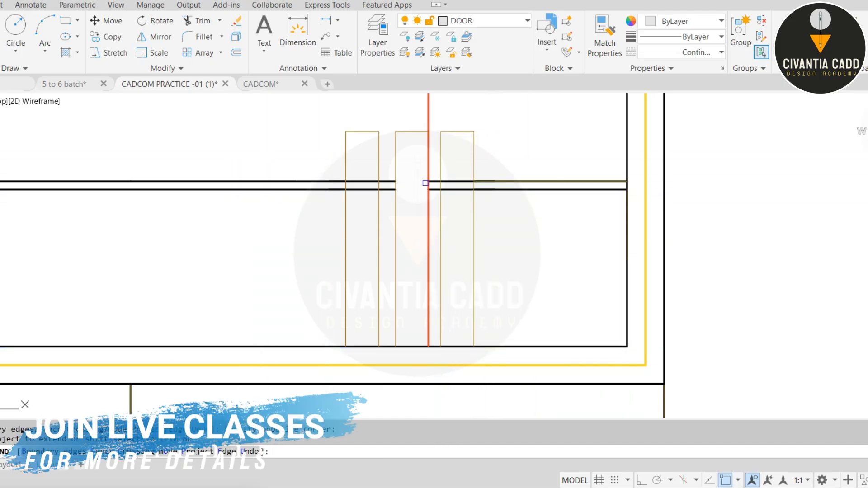
scroll(442, 184, down, 6)
key(Escape)
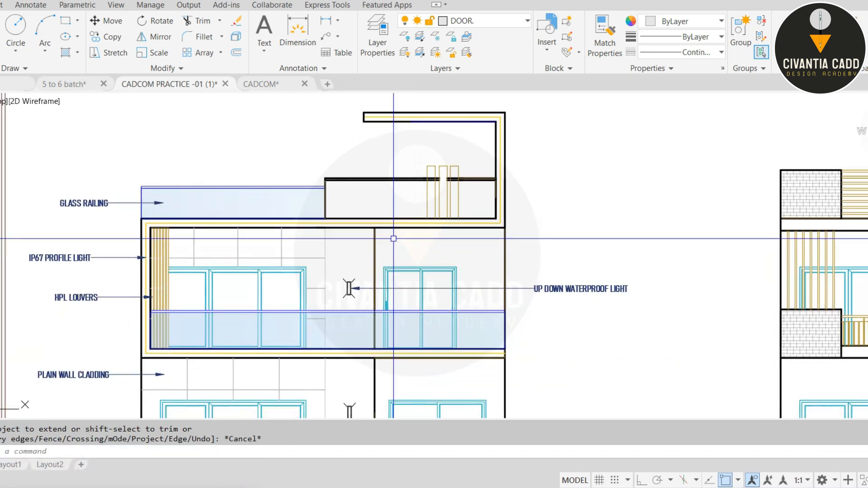
- Draw top, end and bottom lines for a parapet coping overhang projecting past the wall above the glass railing
scroll(312, 217, up, 7)
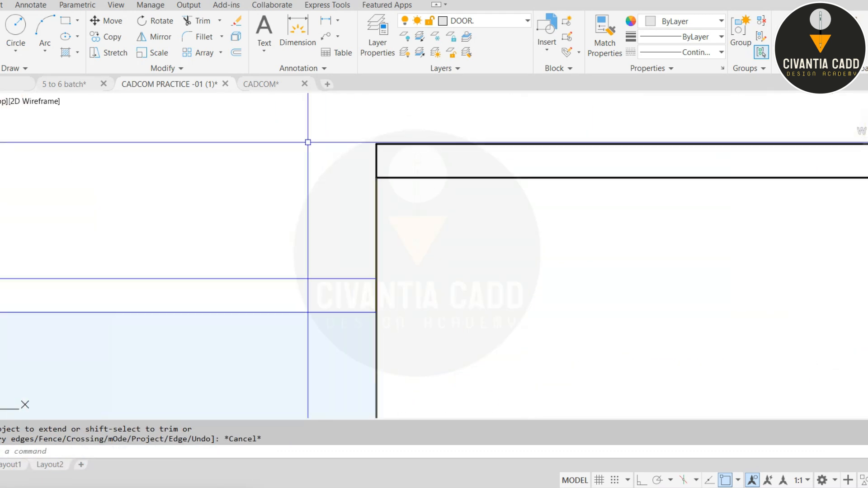
key(Escape)
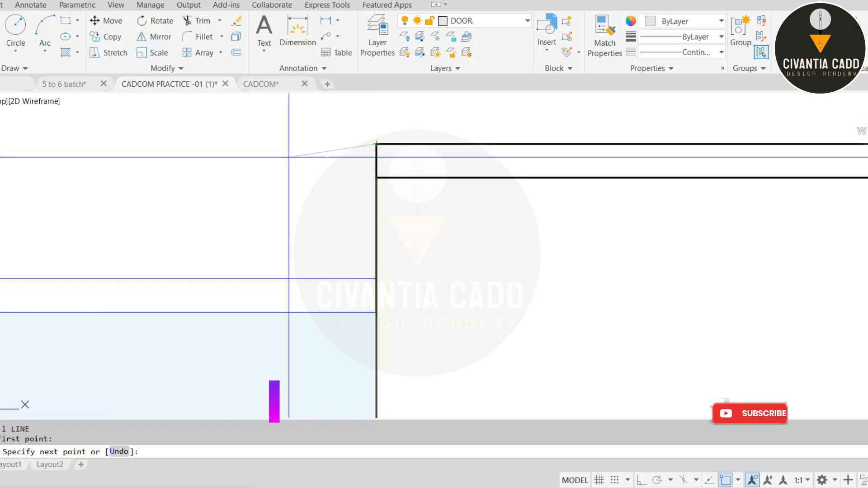
click(296, 144)
click(296, 196)
key(Escape)
key(space)
click(376, 177)
click(224, 178)
key(Escape)
- Trim the overhang lines where they run past its outer corner
text(tr)
key(space)
key(space)
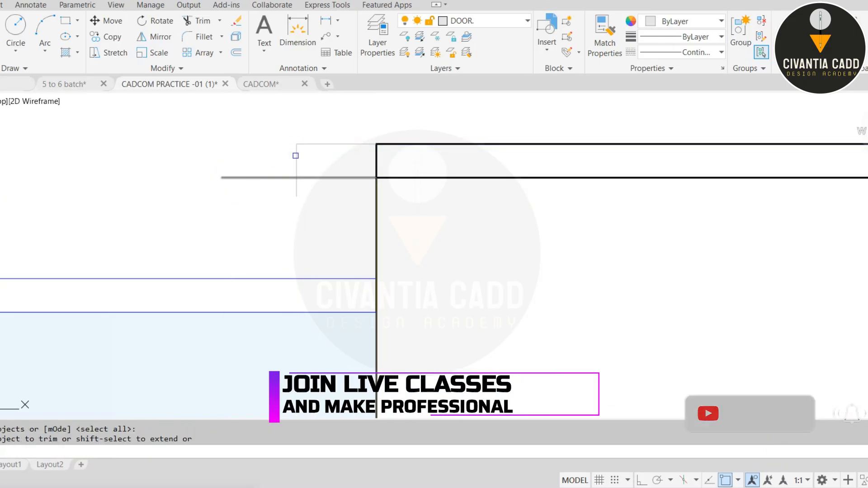
click(280, 209)
click(294, 204)
click(262, 154)
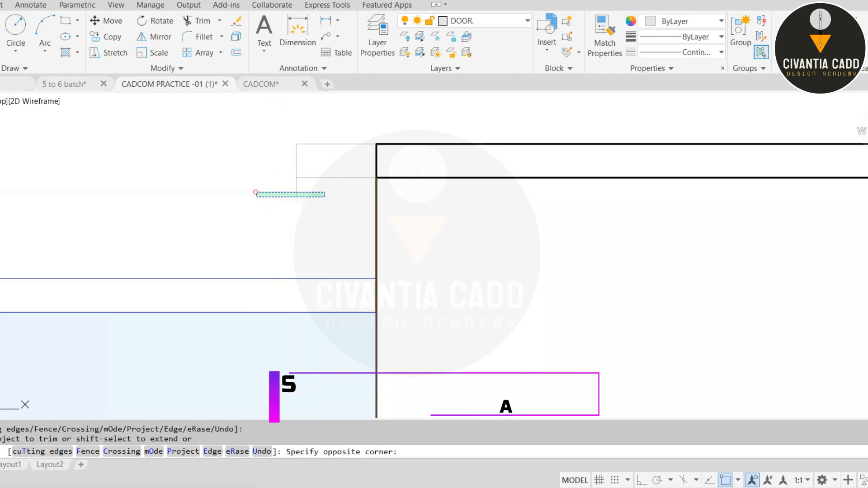
click(255, 189)
key(Escape)
- Match the new overhang lines to the properties of the existing thick coping line
text(ma)
key(space)
click(392, 144)
click(332, 132)
click(244, 190)
key(Escape)
- Erase the old vertical end line between the new overhang and the existing coping
key(Escape)
text(tr)
key(space)
click(385, 165)
key(Escape)
click(376, 164)
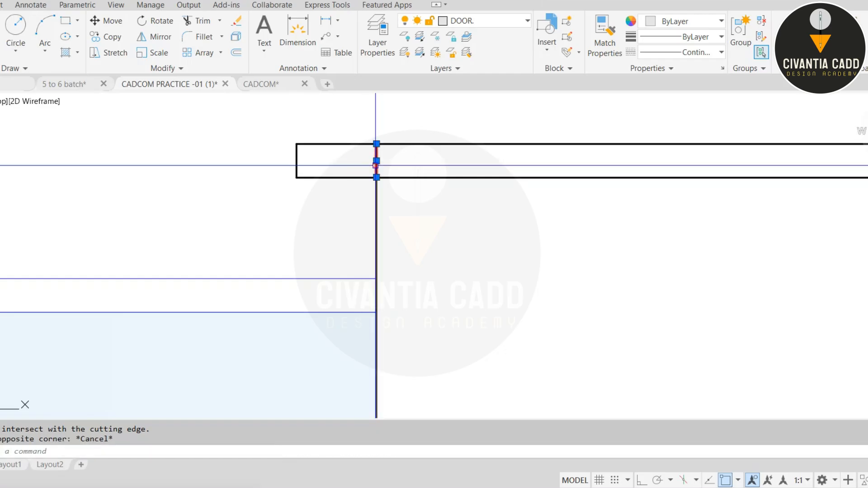
text(e)
key(space)
- Measure the gap between two adjacent HPL louvers at their upper ends with a linear dimension, without placing it
scroll(397, 174, down, 10)
middle_drag(335, 357, 361, 208)
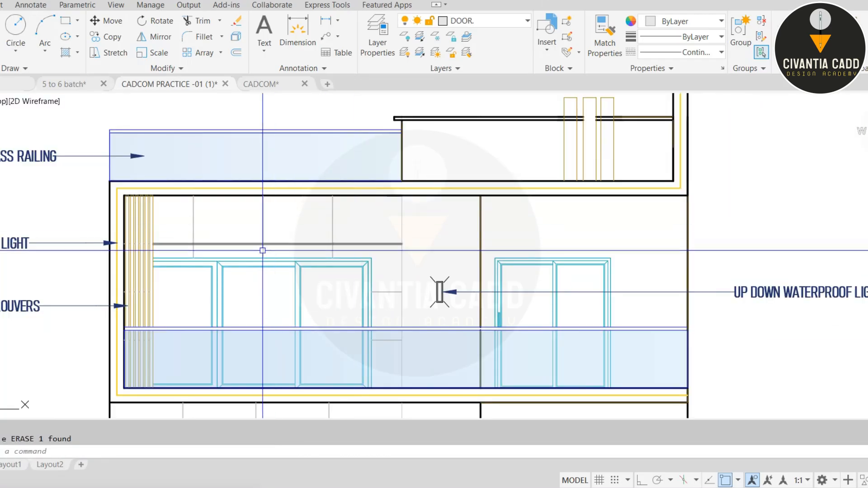
middle_drag(239, 257, 251, 205)
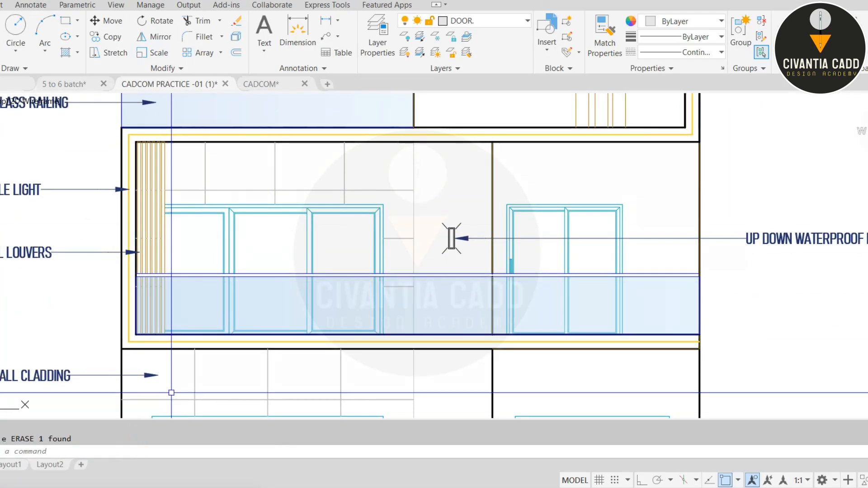
middle_drag(171, 392, 178, 287)
scroll(140, 193, up, 6)
scroll(293, 144, up, 4)
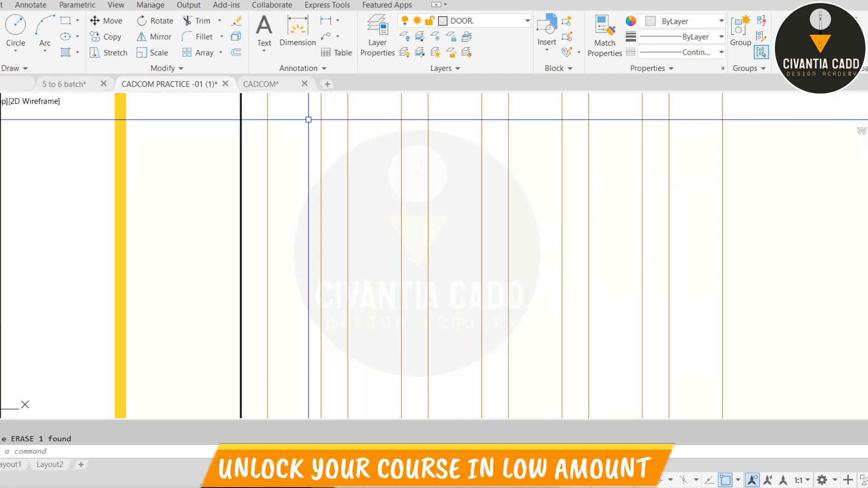
click(214, 2)
click(220, 25)
scroll(282, 162, up, 4)
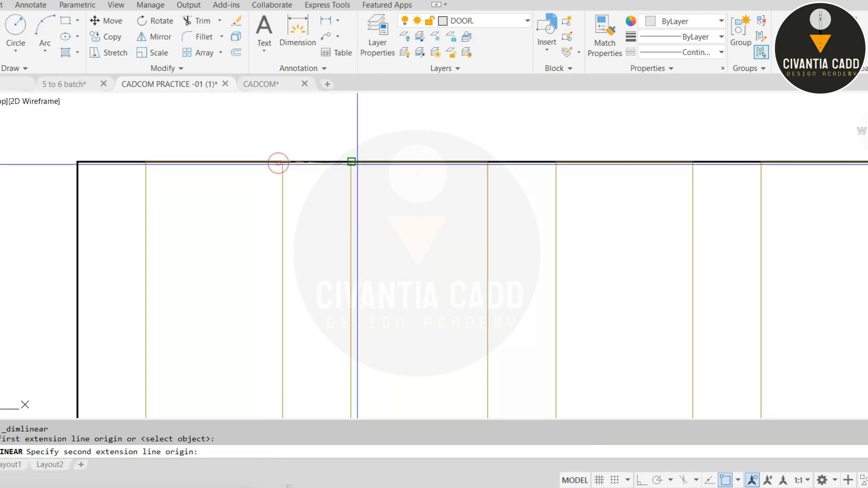
click(353, 162)
scroll(350, 163, down, 6)
key(Escape)
key(Escape)
- Examine the edited elevation's railing, profile light, louver, cladding and waterproof light labels, and the full elevation sheet
scroll(348, 164, down, 5)
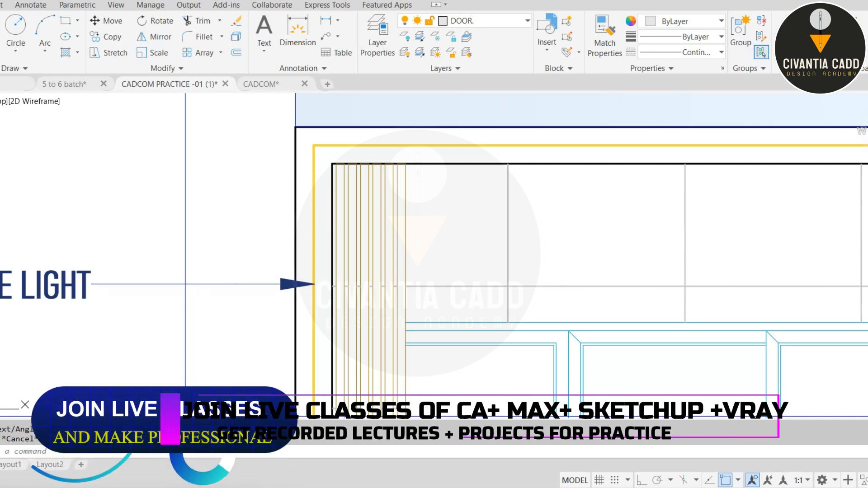
scroll(238, 180, down, 5)
scroll(625, 246, up, 5)
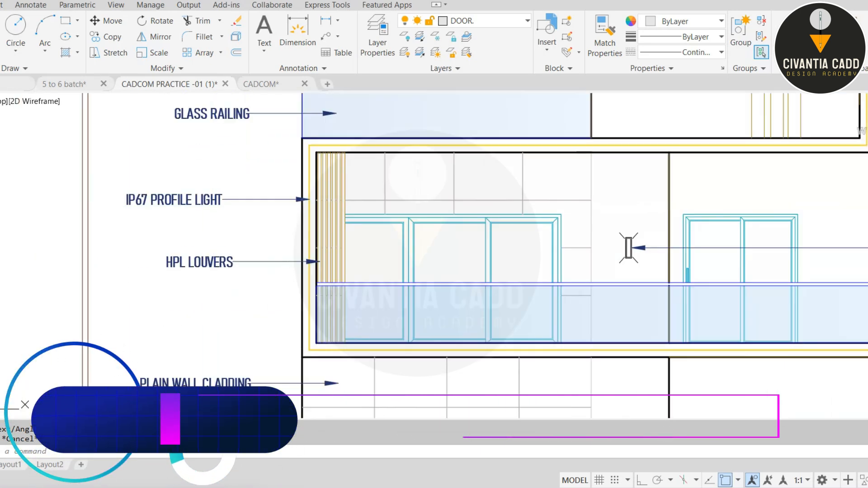
scroll(213, 282, up, 2)
mouse_move(213, 282)
middle_down()
mouse_move(211, 327)
mouse_move(203, 270)
middle_up()
scroll(203, 270, down, 4)
middle_drag(214, 317, 206, 277)
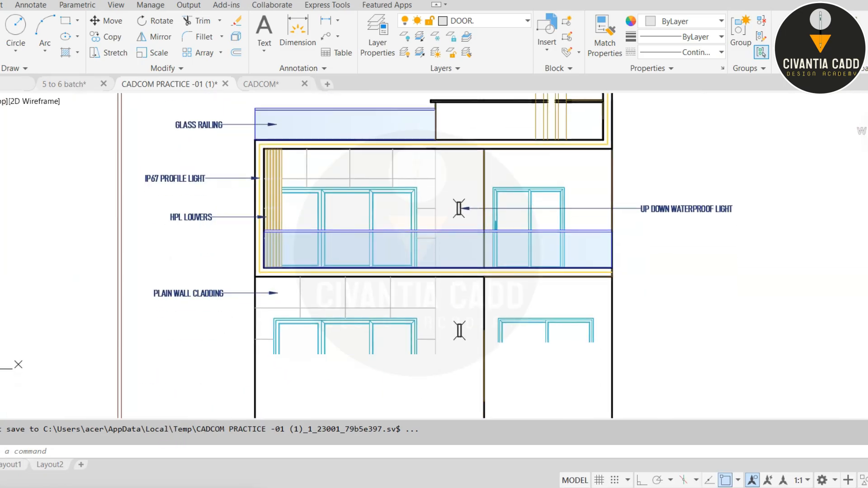
scroll(207, 277, up, 2)
middle_drag(245, 185, 205, 321)
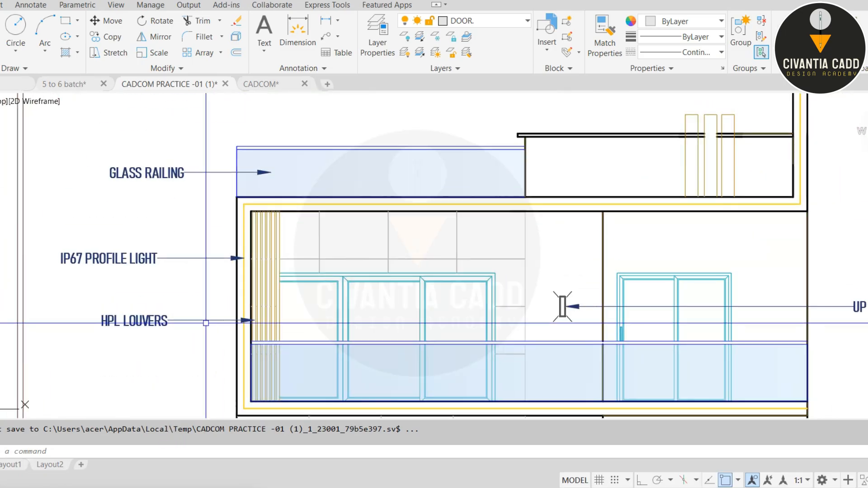
scroll(221, 164, down, 2)
scroll(465, 295, up, 2)
middle_drag(465, 295, 421, 203)
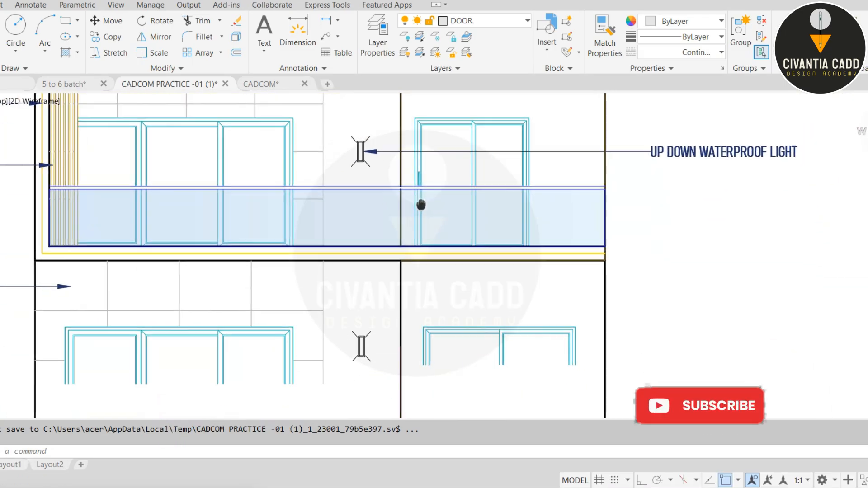
middle_drag(409, 298, 419, 214)
scroll(420, 213, down, 6)
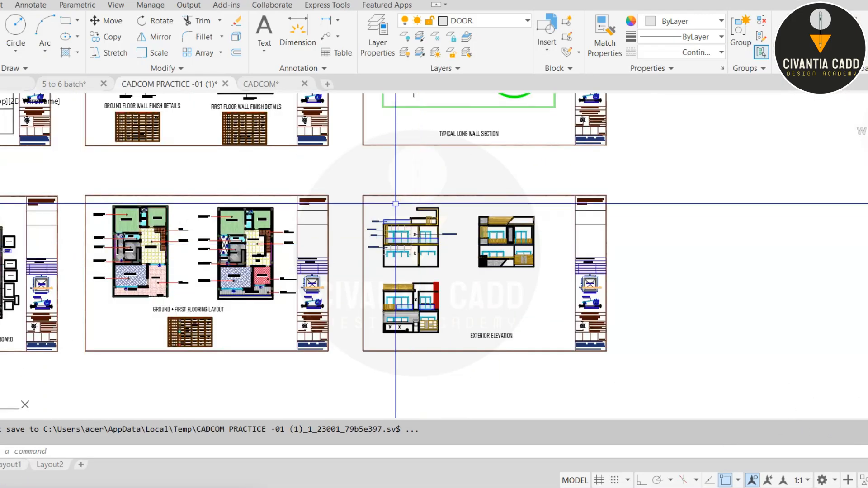
- Switch to the CADCOM drawing and examine its plan sheets, especially the wall detail layout and floor detail layout
click(265, 84)
scroll(341, 215, down, 10)
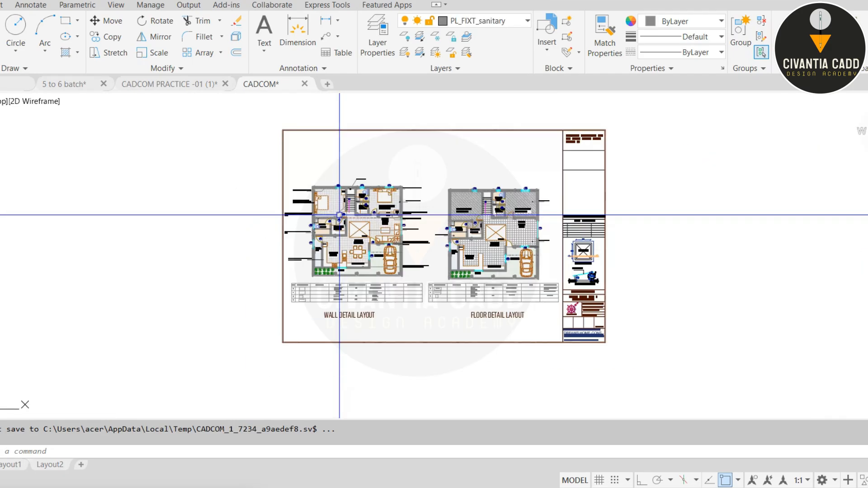
scroll(398, 201, down, 2)
middle_drag(432, 187, 383, 287)
scroll(344, 206, up, 4)
scroll(344, 206, up, 3)
mouse_move(351, 195)
middle_down()
mouse_move(335, 294)
mouse_move(369, 155)
middle_up()
scroll(370, 155, down, 3)
middle_drag(373, 259, 368, 184)
middle_drag(372, 294, 369, 234)
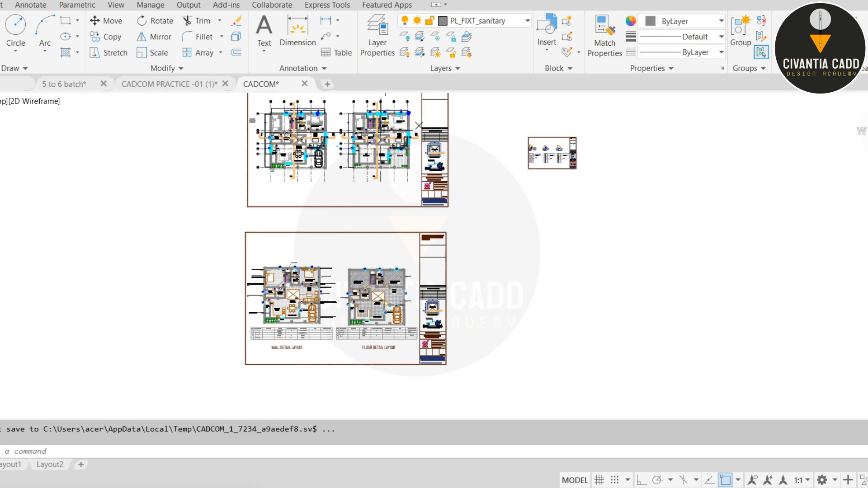
scroll(368, 232, up, 2)
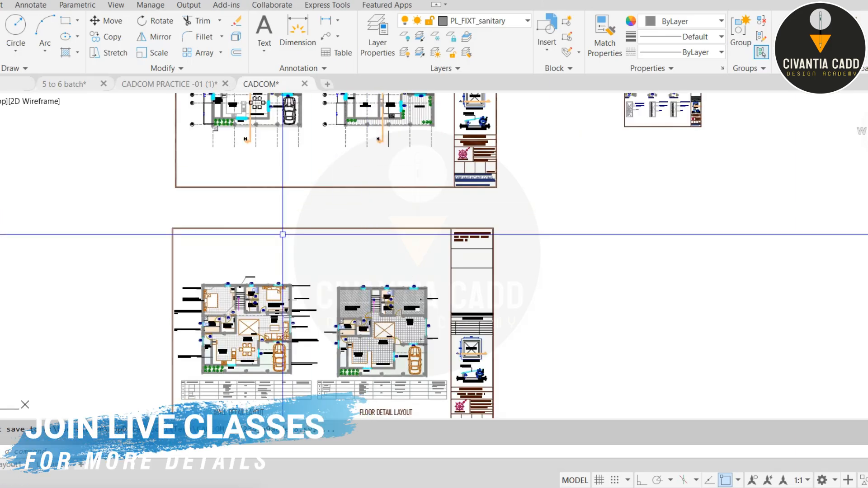
middle_drag(283, 234, 259, 197)
scroll(259, 197, up, 5)
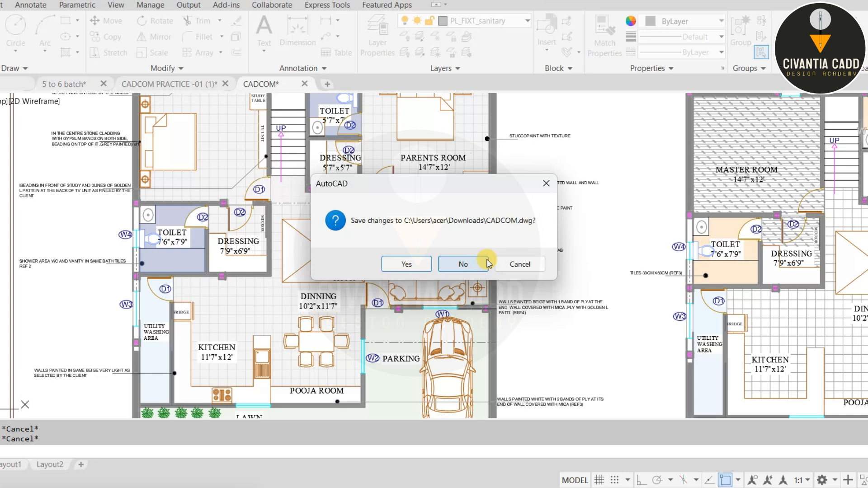
- Close the CADCOM and CADCOM PRACTICE -01 (1) drawings without saving their changes
click(485, 266)
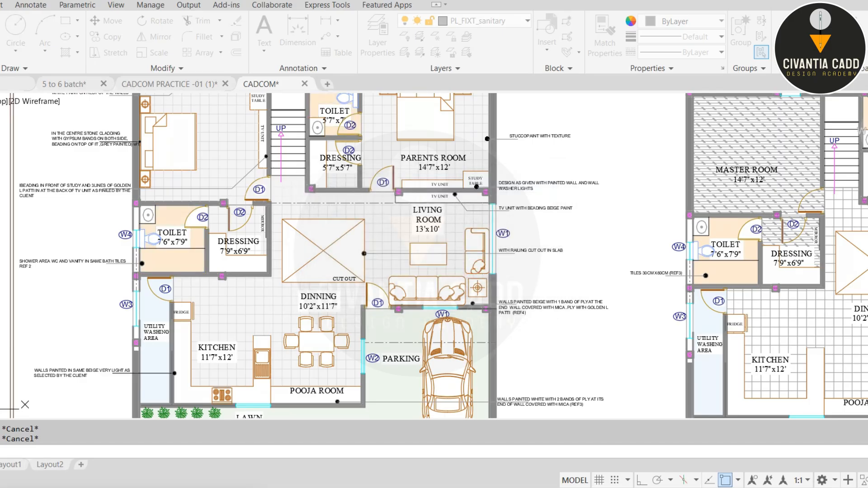
click(225, 84)
click(477, 266)
- Examine the unlabelled house elevation beside the sheet frame in the 5 to 6 batch drawing
scroll(315, 188, down, 4)
middle_drag(294, 170, 378, 224)
scroll(362, 210, up, 4)
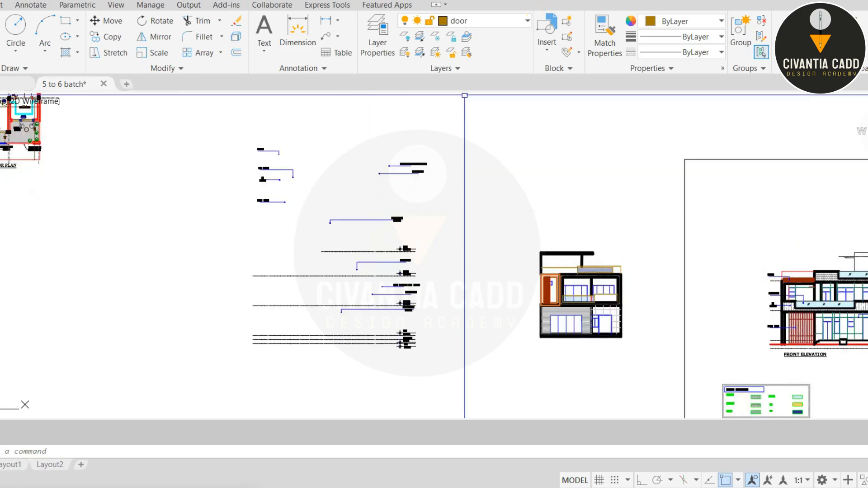
drag(623, 1, 497, 36)
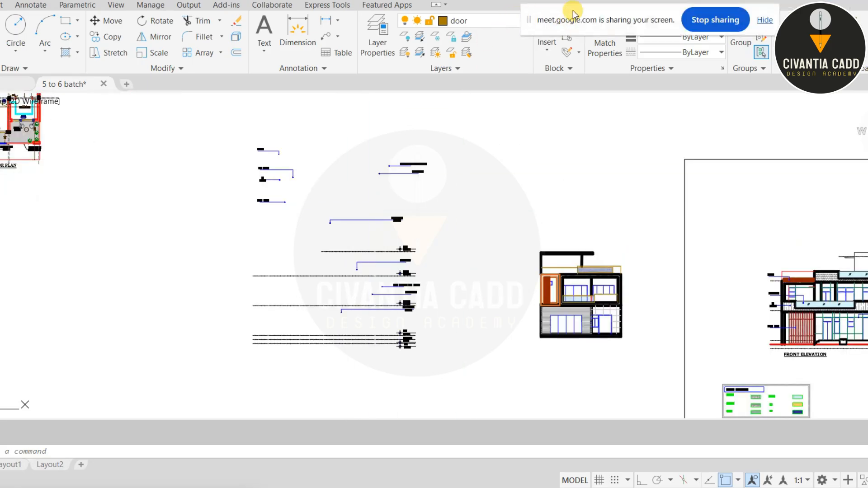
drag(572, 11, 576, 0)
click(473, 161)
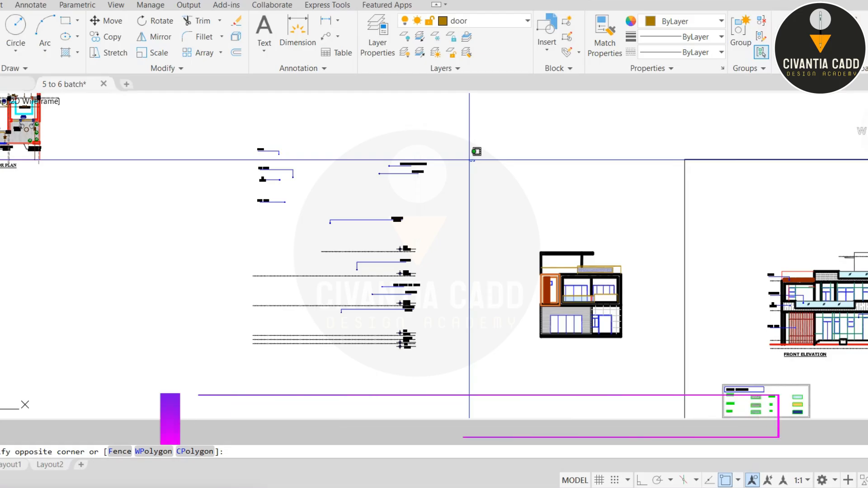
middle_drag(189, 181, 262, 182)
click(541, 180)
scroll(687, 281, up, 6)
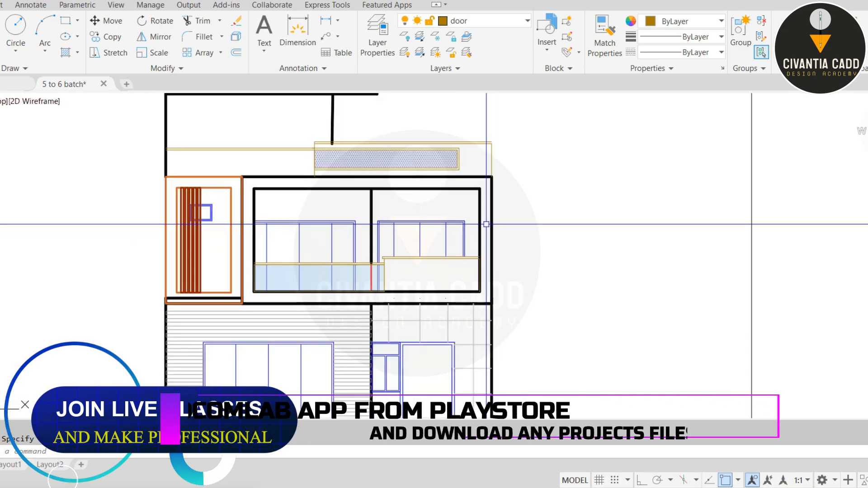
scroll(403, 218, down, 3)
middle_drag(404, 221, 404, 205)
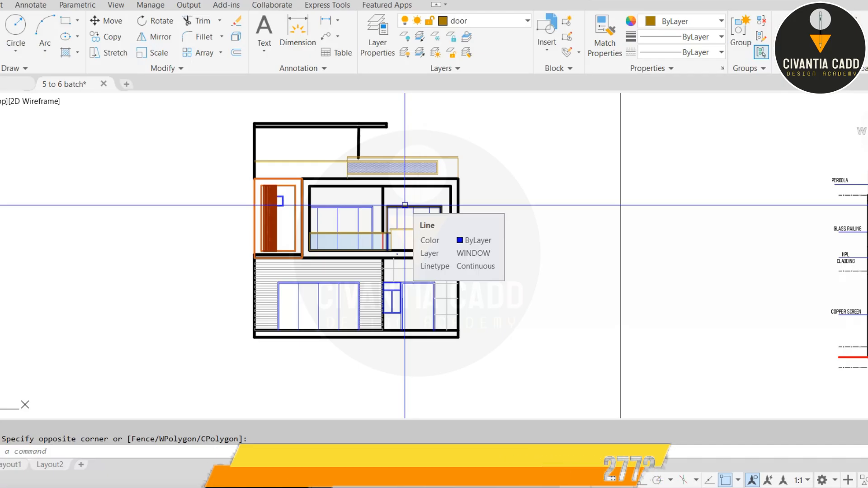
scroll(282, 229, up, 2)
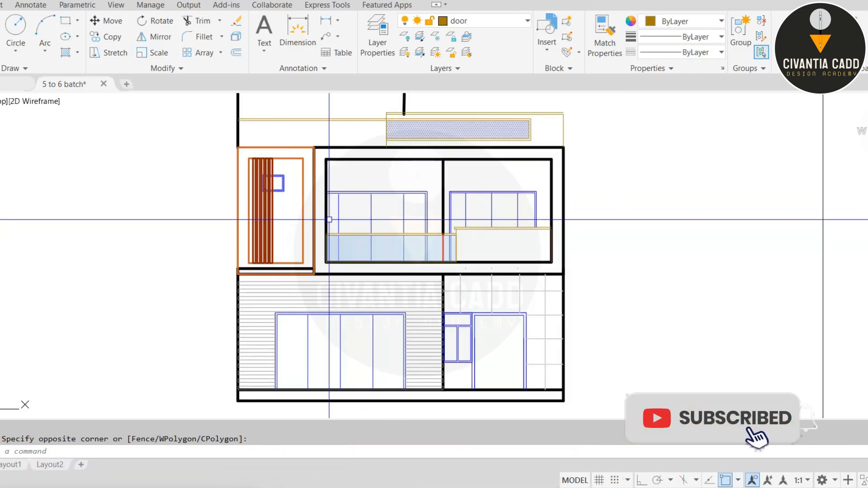
middle_drag(371, 208, 350, 212)
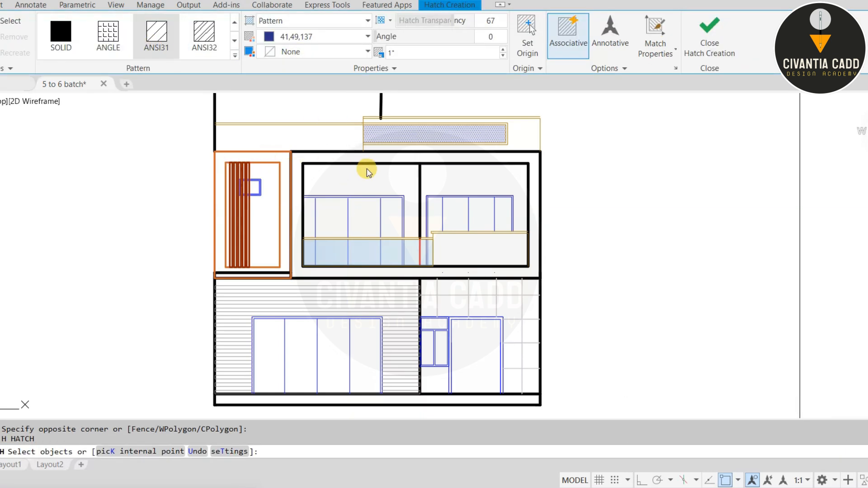
- Hatch the thick first-floor balcony frame with the ANSI31 pattern at scale 10 in orange 205,105,40
scroll(381, 164, up, 4)
click(467, 156)
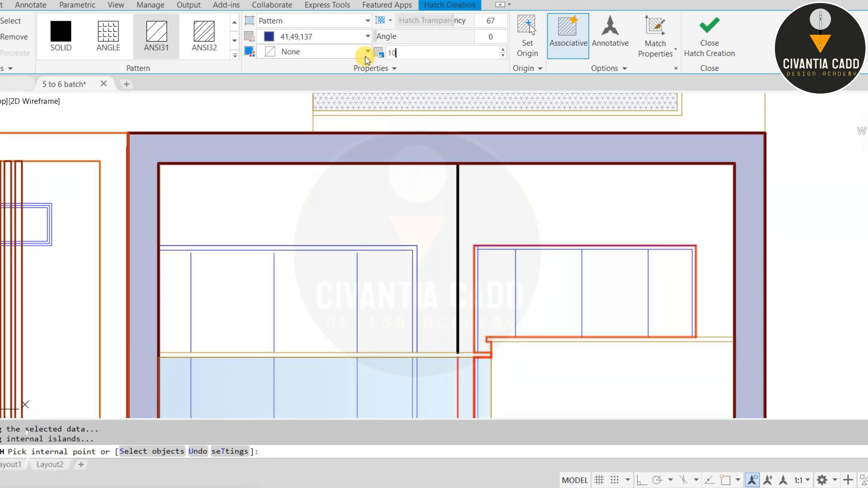
key(Return)
click(312, 36)
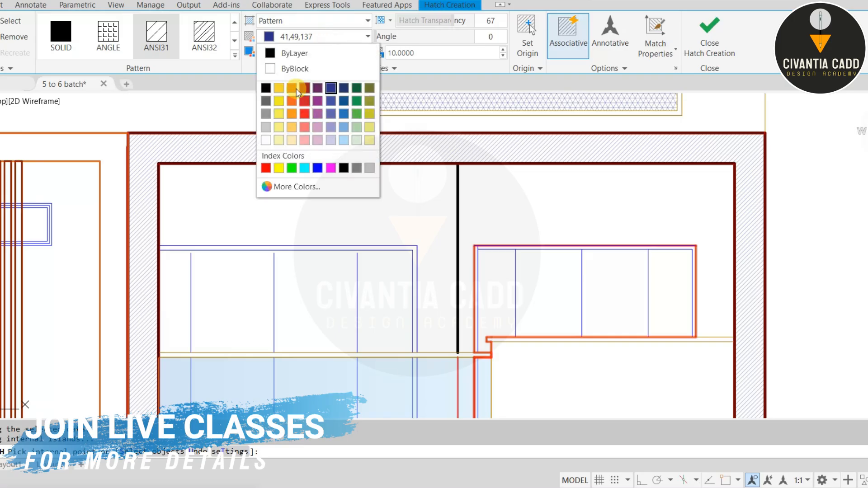
click(292, 88)
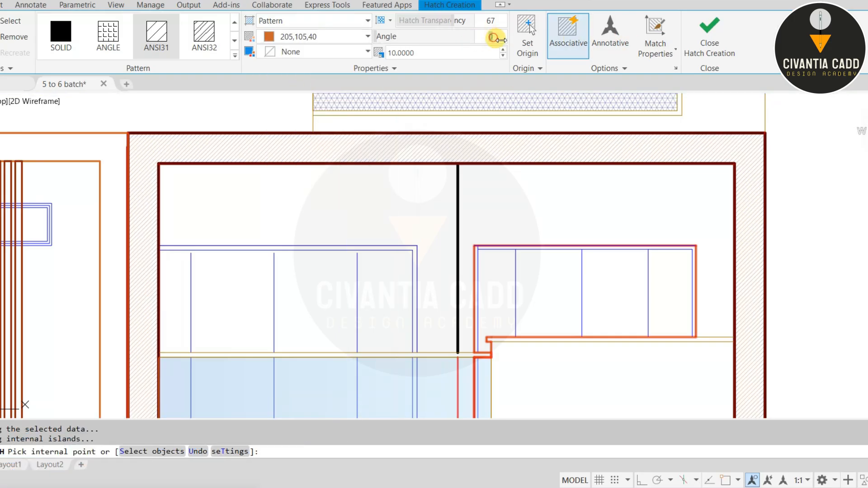
- Set the balcony frame hatch's angle to 45 after trying 90, and finish the hatch
text(90)
key(Return)
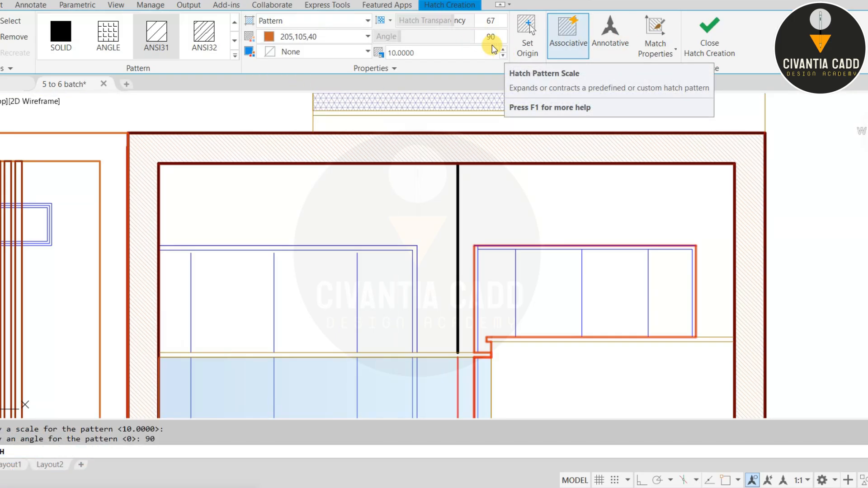
key(Return)
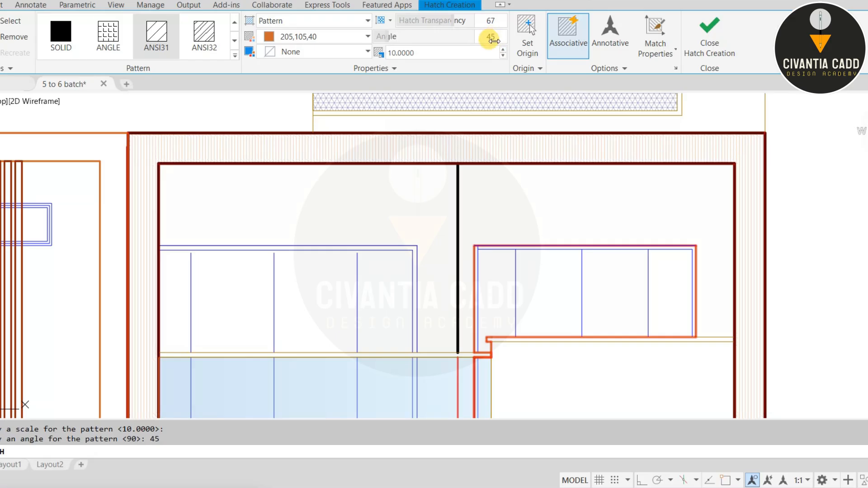
click(707, 43)
- Hatch the border around the louvered bay with the orange ANSI31 pattern at scale 10 and angle 45
scroll(616, 188, down, 5)
scroll(398, 194, up, 5)
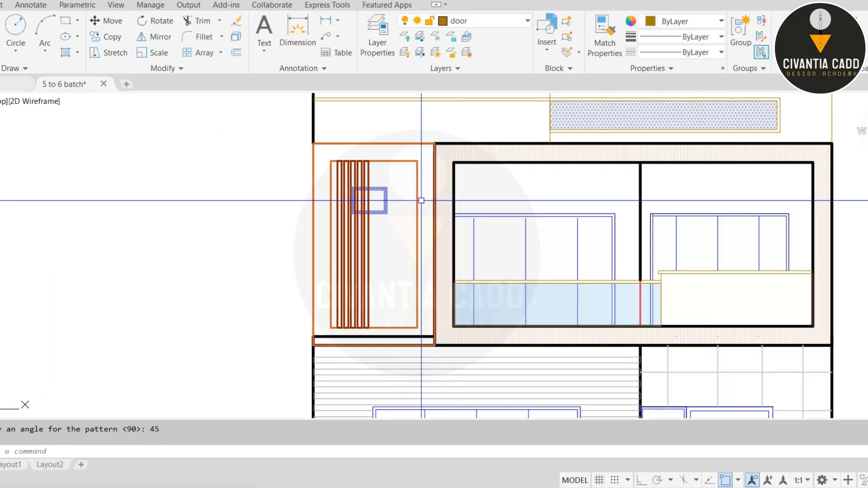
middle_drag(300, 116, 278, 87)
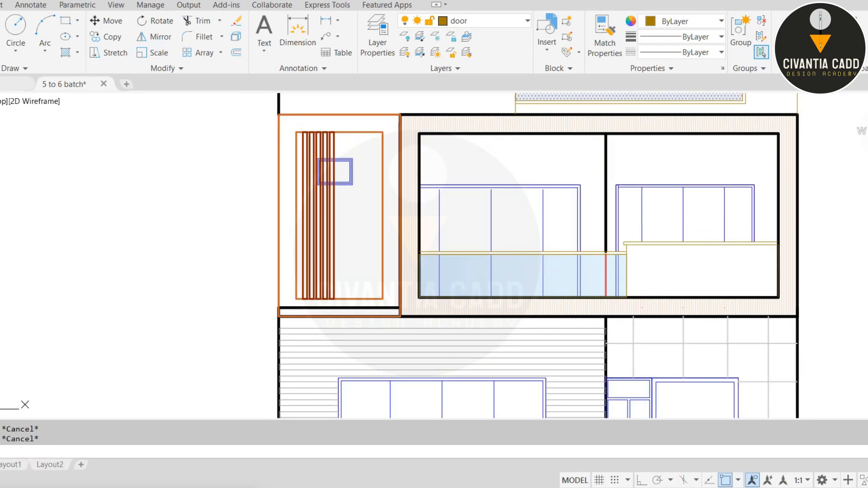
text(h)
key(Return)
click(202, 45)
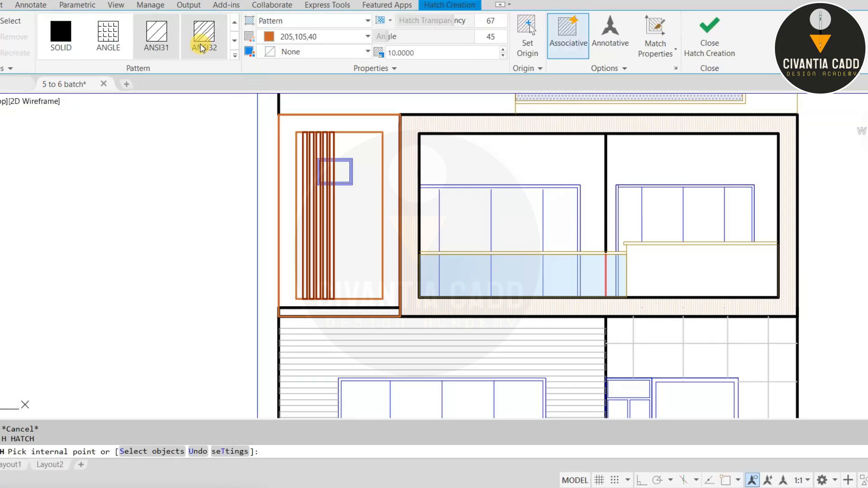
click(353, 121)
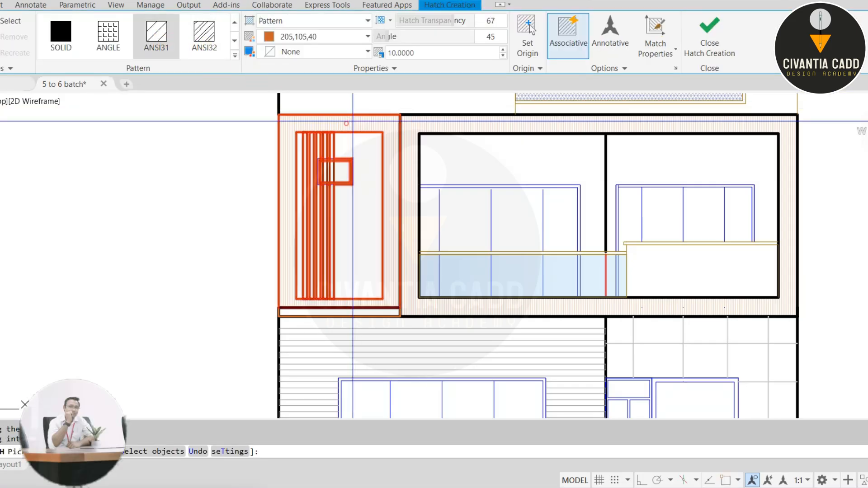
click(720, 35)
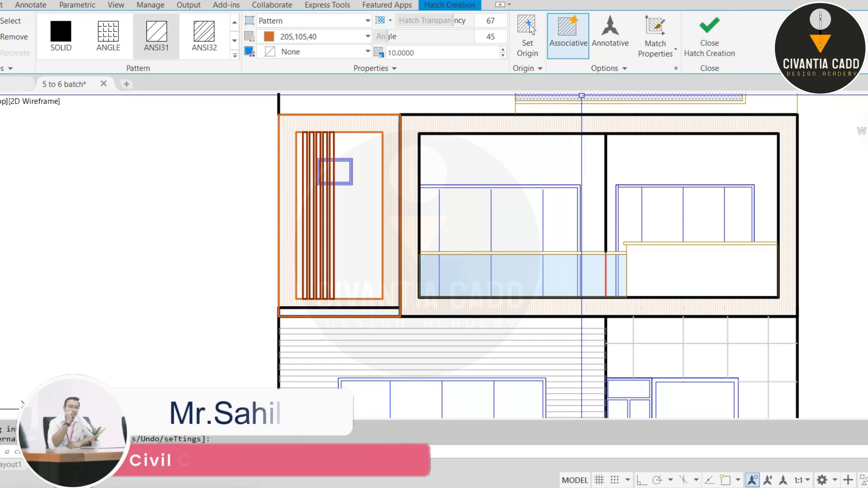
- Fill the plain rooftop railing panel beside the patterned strip with a linear gradient from 122,175,223 to 173,221,247
scroll(401, 151, down, 2)
middle_drag(401, 151, 300, 169)
middle_drag(308, 130, 322, 141)
scroll(322, 141, up, 2)
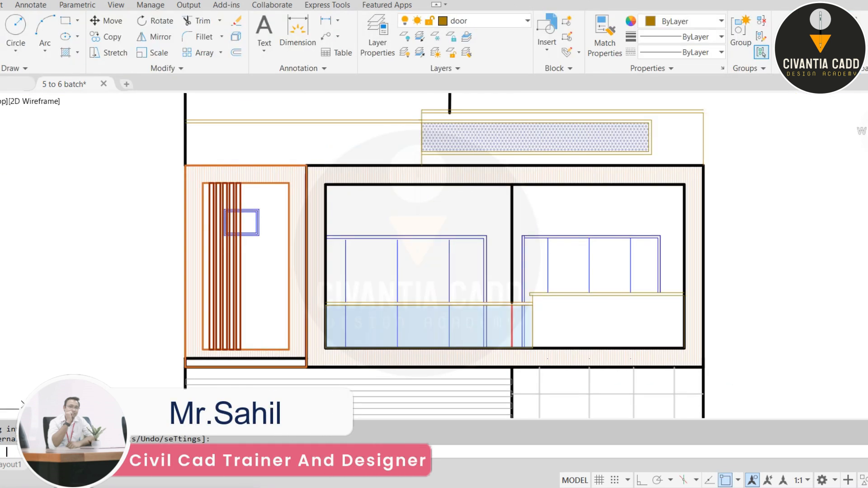
text(gd)
key(Return)
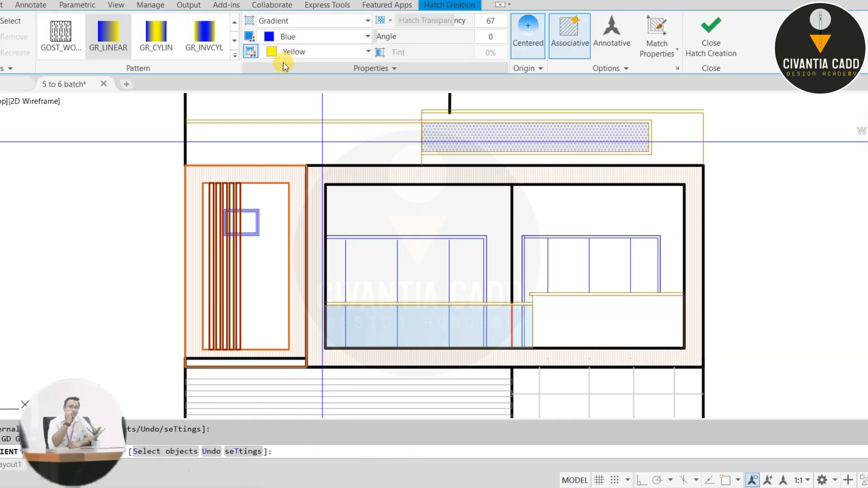
click(307, 40)
click(345, 93)
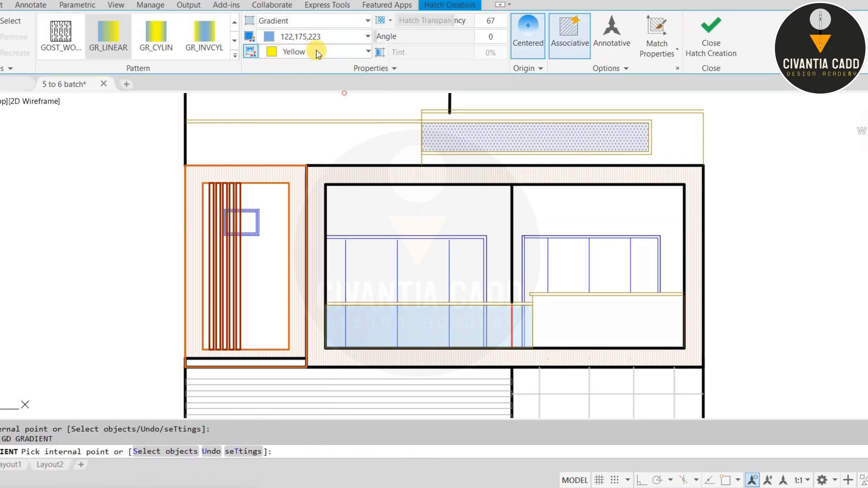
click(271, 52)
click(344, 106)
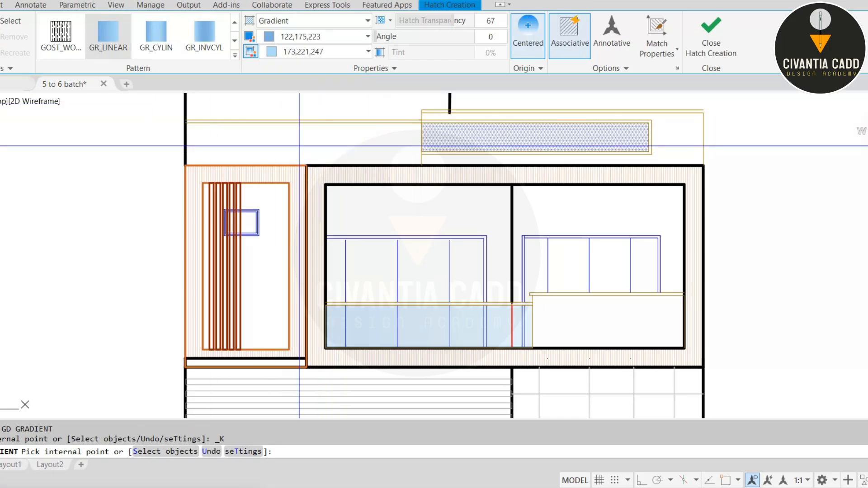
click(299, 145)
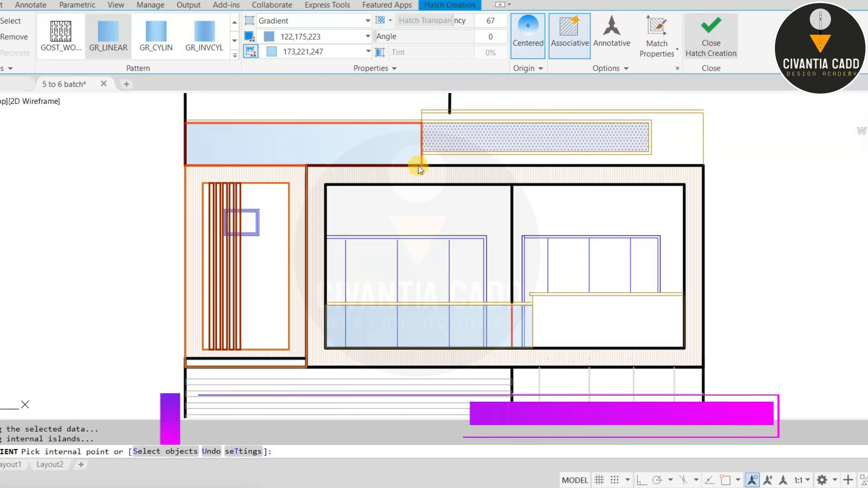
- Draw a narrow vertical rectangle inside the solid balcony parapet panel beside the glass railing
scroll(418, 165, down, 3)
scroll(520, 175, up, 2)
scroll(404, 225, up, 5)
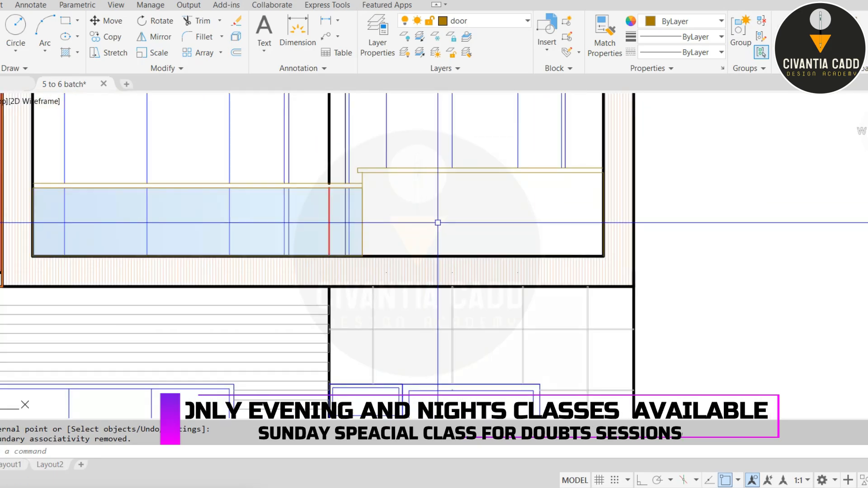
scroll(403, 215, down, 5)
key(Escape)
key(Escape)
scroll(403, 216, up, 4)
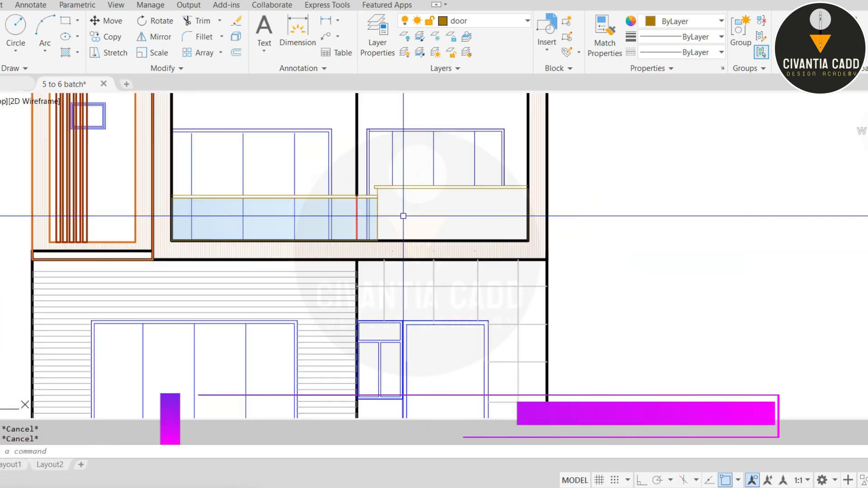
text(rec)
key(Return)
scroll(405, 210, up, 5)
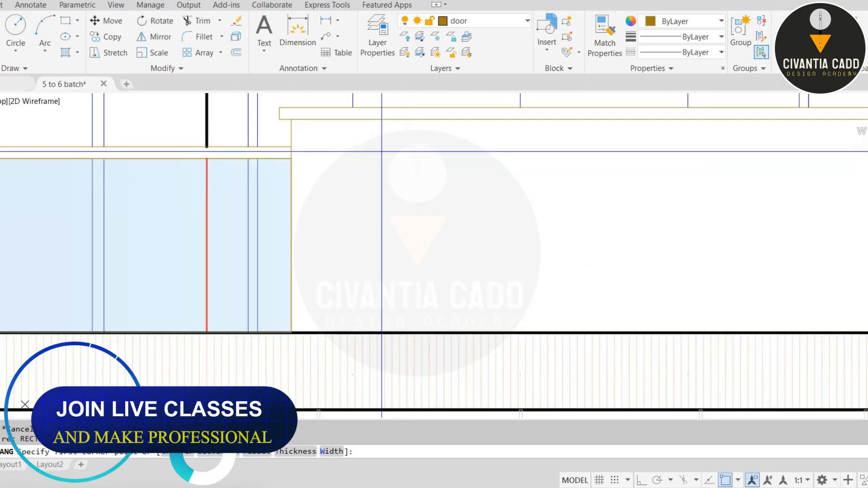
click(381, 150)
click(391, 299)
- Copy the narrow parapet rectangle horizontally from its lower corner, with Ortho on, to form closely spaced vertical slats
click(418, 253)
click(349, 273)
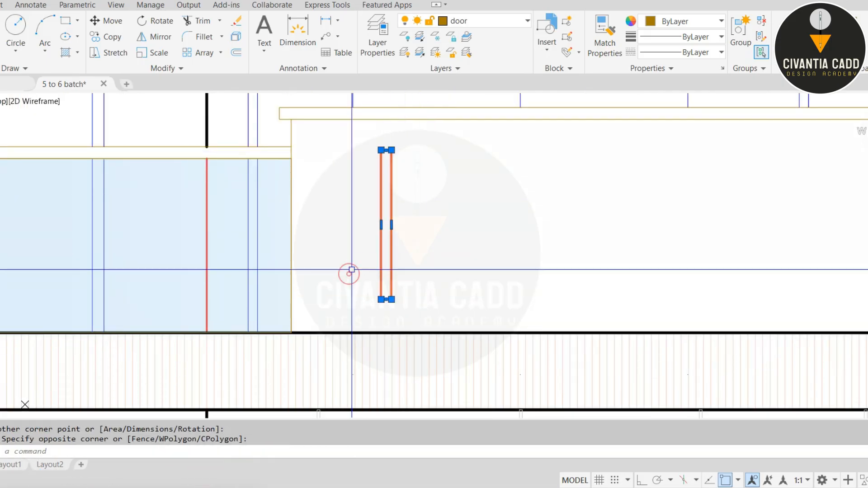
text(co)
key(Return)
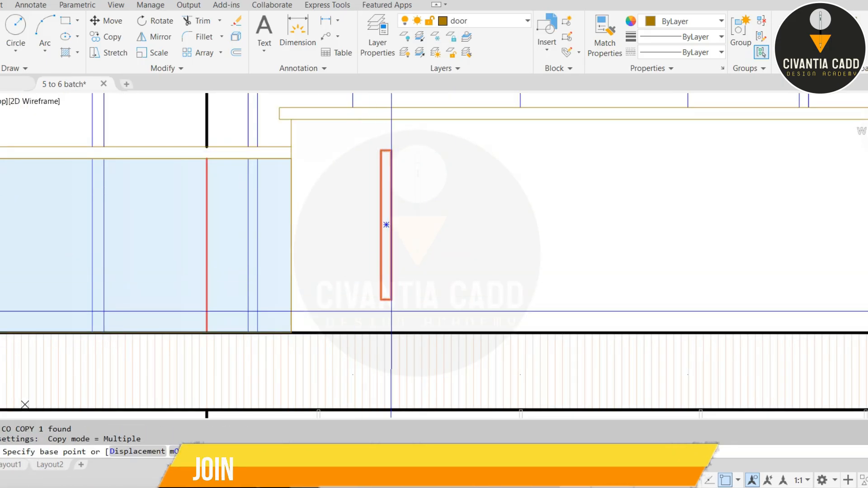
scroll(382, 299, up, 3)
click(392, 299)
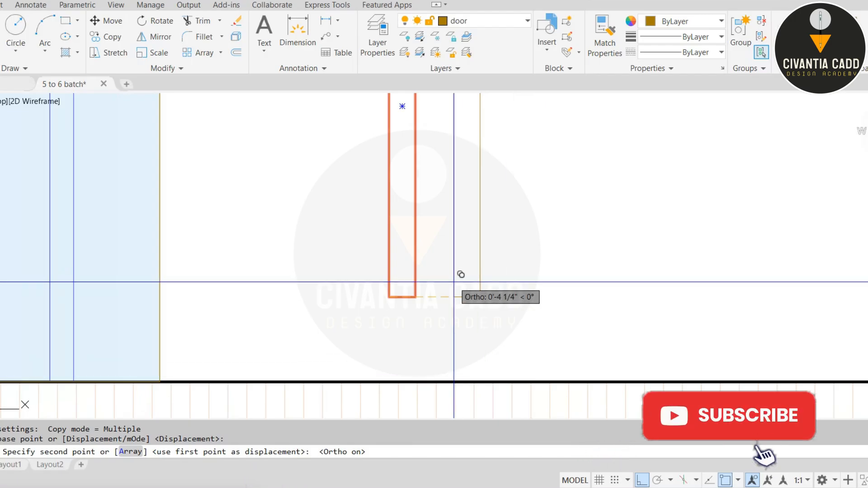
scroll(459, 275, up, 3)
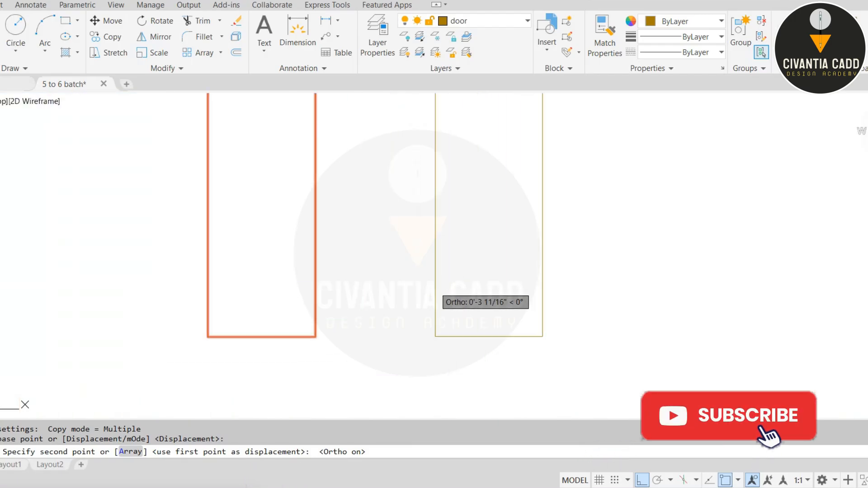
click(361, 331)
click(518, 334)
key(Return)
key(Escape)
scroll(456, 291, down, 6)
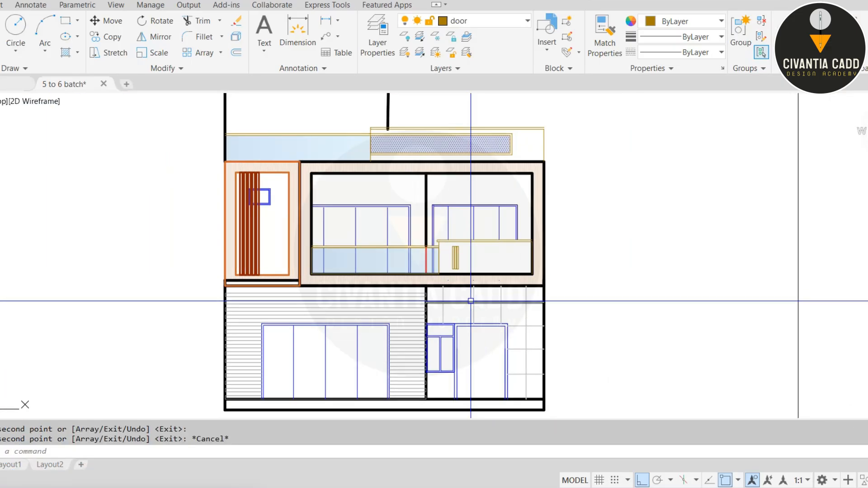
- Add a linear dimension above the roof slab covering its full length
middle_drag(466, 269, 472, 367)
scroll(334, 187, up, 2)
key(Escape)
key(Escape)
click(212, 0)
click(219, 27)
scroll(163, 162, up, 4)
click(195, 162)
scroll(192, 153, down, 2)
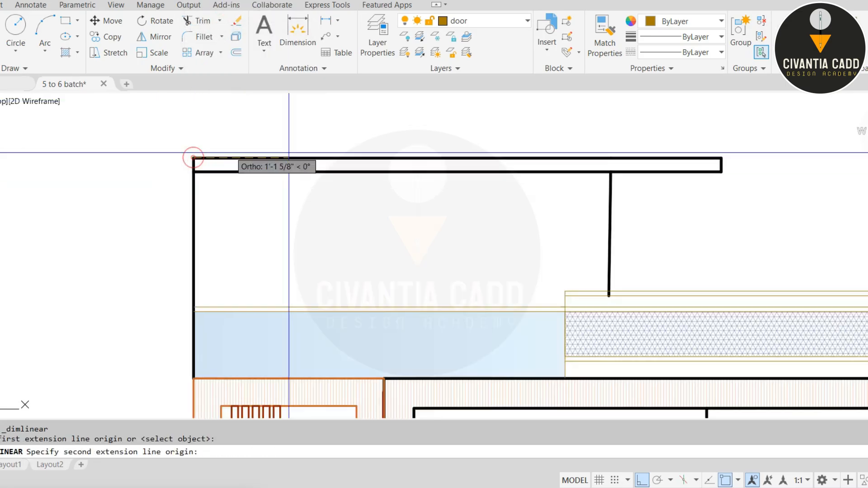
middle_drag(427, 152, 330, 157)
click(624, 165)
click(624, 145)
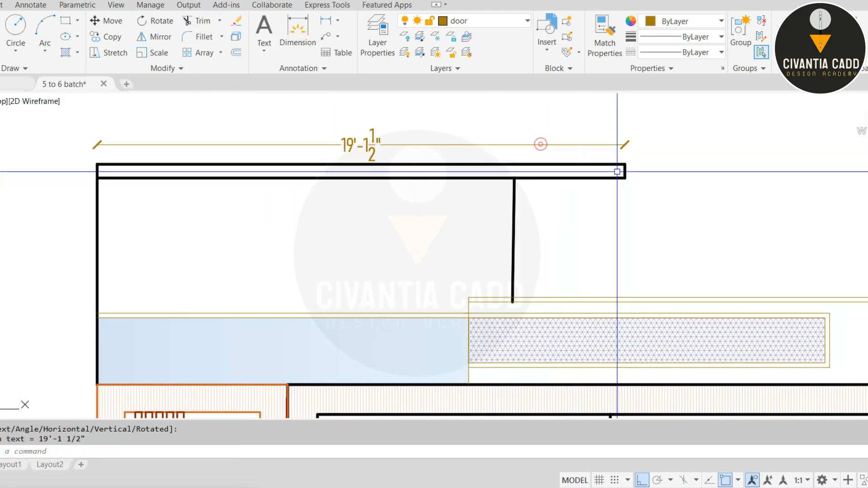
- Dimension the roof slab's thickness at its free end and the overhang beyond the slanted support line
key(Escape)
key(Return)
scroll(619, 170, up, 5)
click(653, 142)
click(654, 197)
click(672, 187)
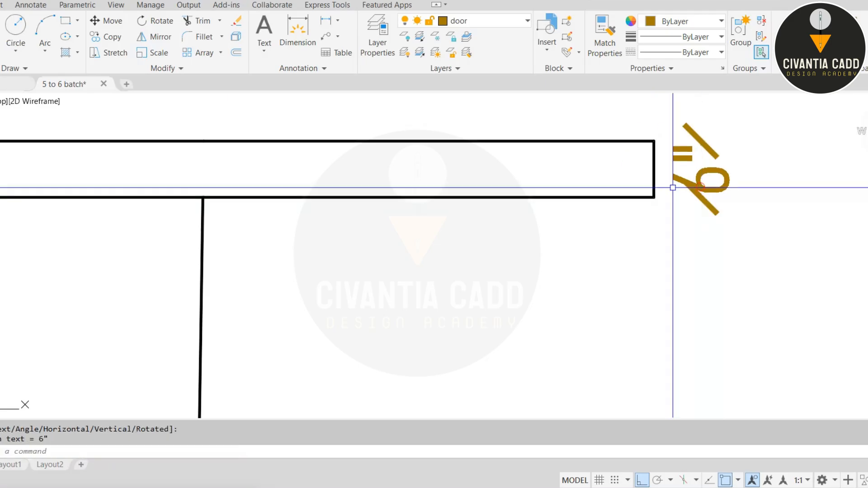
click(203, 197)
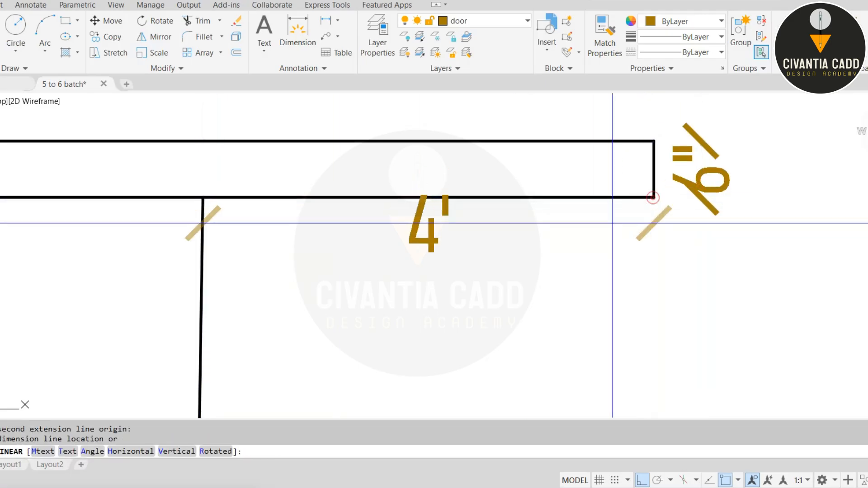
click(589, 210)
- Dimension the height of the rooftop glass railing, placing the dimension outside the building edge
scroll(403, 196, down, 7)
scroll(317, 213, up, 4)
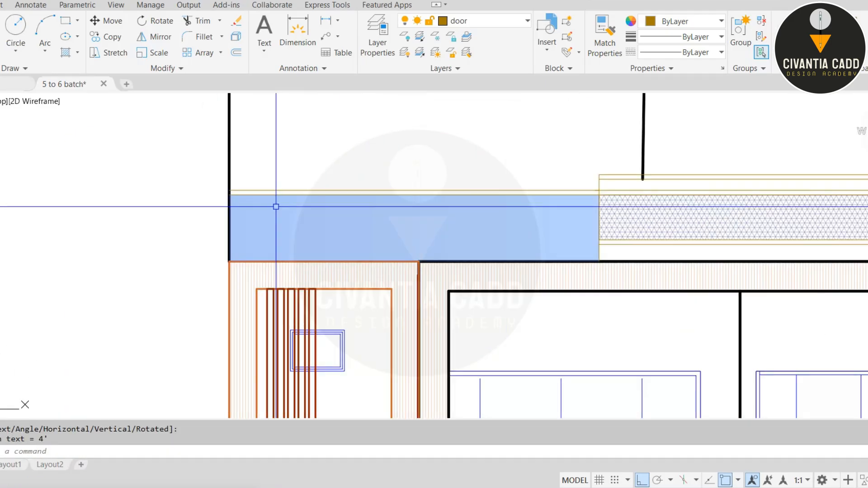
key(Escape)
key(Return)
click(202, 177)
click(203, 294)
click(179, 270)
- Dimension the overall width of the louvered bay along its upper edge
scroll(179, 271, down, 4)
middle_drag(237, 296, 274, 144)
scroll(225, 132, up, 4)
key(Escape)
key(Escape)
middle_drag(224, 128, 216, 170)
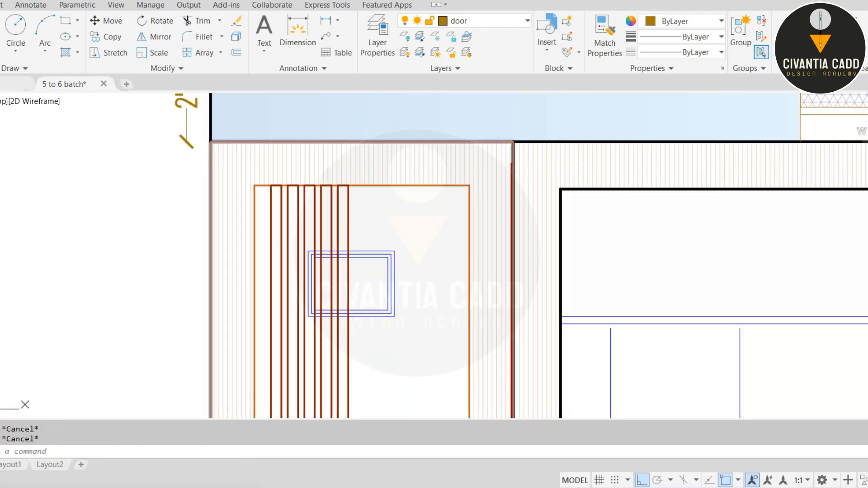
click(211, 141)
click(514, 142)
click(495, 120)
- Dimension the thickness of the louvered bay's upper border
key(Escape)
key(Return)
click(444, 142)
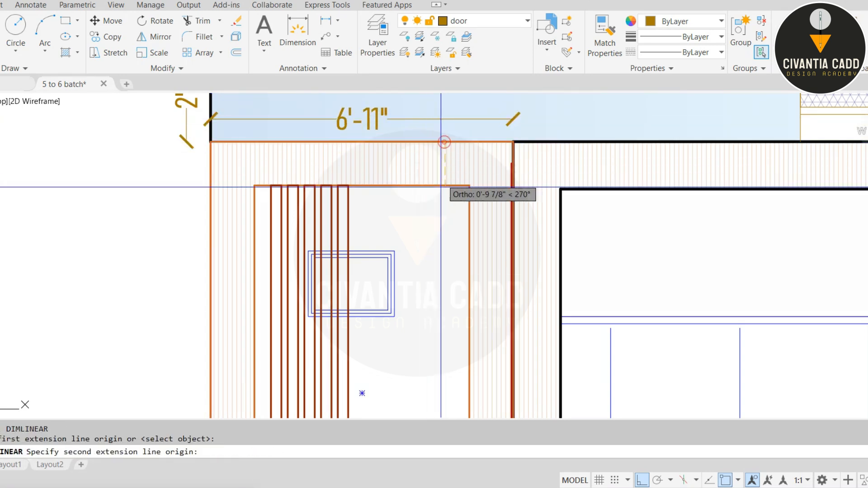
click(423, 188)
- Dimension the height of the opening inside the louvered bay with a vertical linear dimension
key(Escape)
key(Return)
click(373, 184)
middle_drag(378, 414, 347, 185)
click(345, 369)
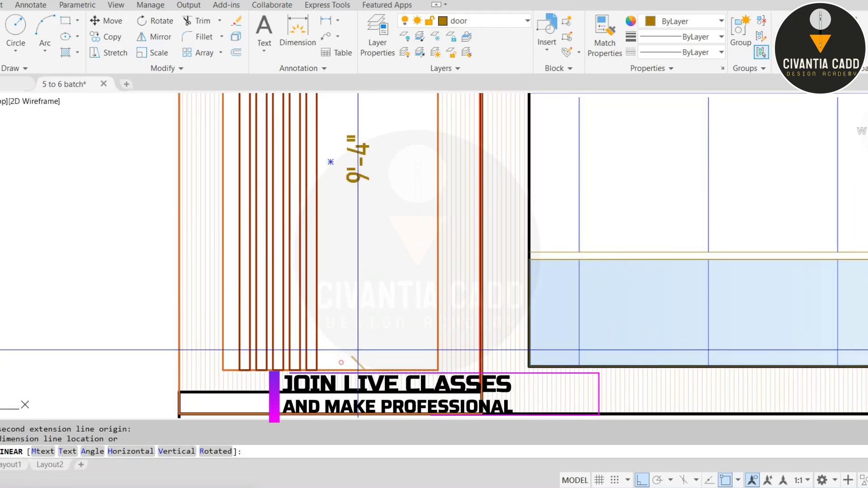
scroll(353, 309, down, 2)
middle_drag(352, 273, 357, 336)
scroll(376, 151, down, 1)
scroll(376, 150, up, 3)
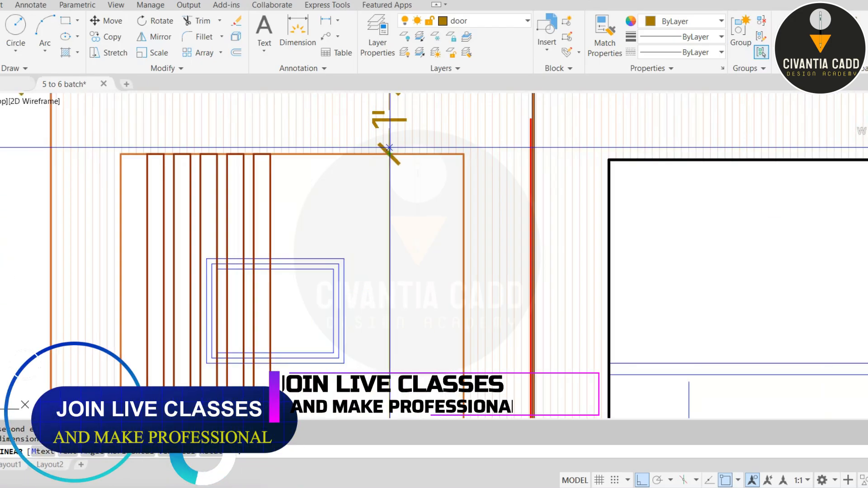
click(388, 151)
- Dimension the width of the louvered bay's opening near its lower end
scroll(376, 152, down, 3)
middle_drag(371, 246, 360, 214)
scroll(310, 249, up, 3)
key(Escape)
key(Return)
click(293, 240)
click(505, 240)
click(467, 285)
- Dimension the thickness of the hatched band above the large balcony opening
scroll(395, 290, down, 4)
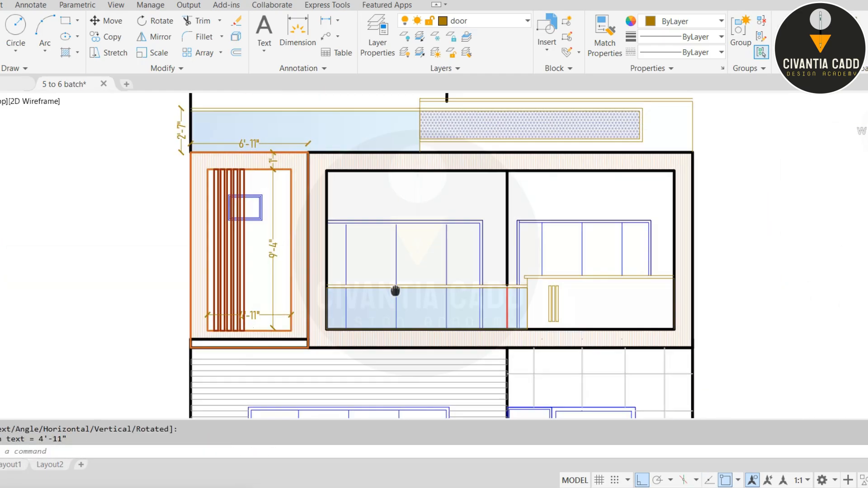
scroll(377, 165, up, 6)
key(Escape)
key(Return)
click(396, 134)
click(393, 207)
click(375, 188)
- Dimension the clear width of the large balcony opening between its inner side edges
scroll(375, 188, down, 5)
key(Escape)
key(Return)
click(245, 189)
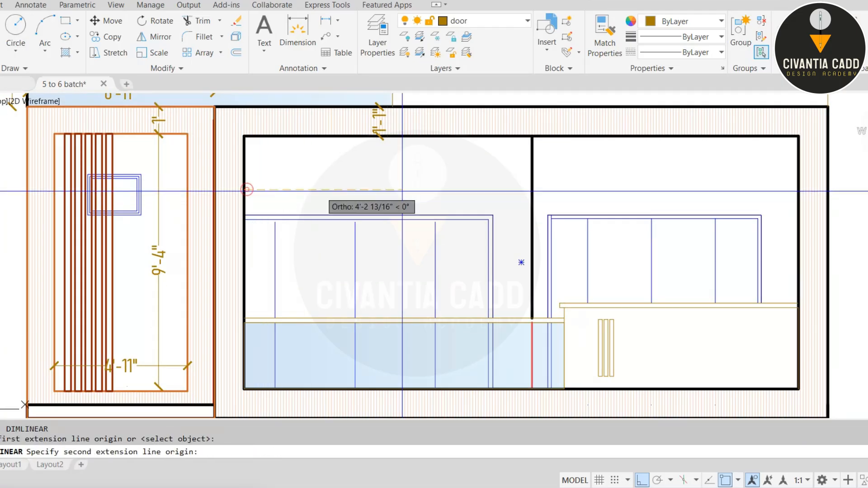
click(791, 181)
click(736, 151)
- Dimension the height and the width of the solid balcony parapet panel
scroll(623, 180, down, 2)
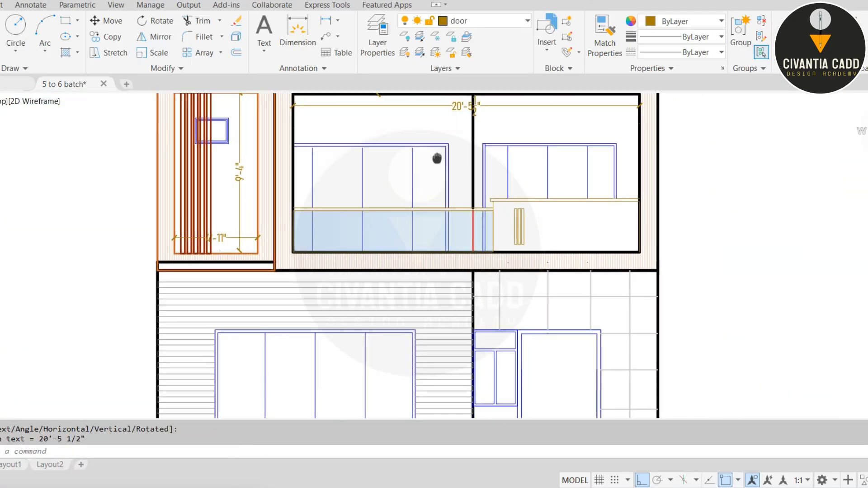
scroll(622, 181, up, 5)
key(Escape)
key(Return)
click(770, 136)
click(770, 272)
click(749, 249)
key(Return)
click(395, 178)
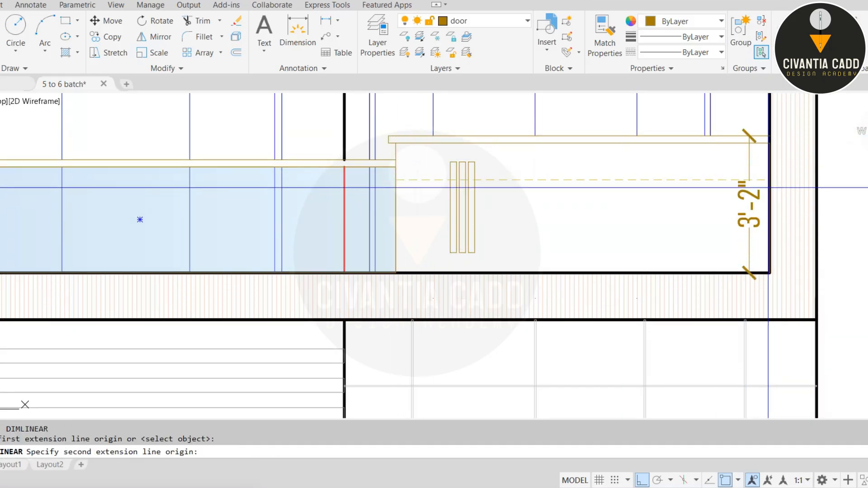
click(766, 172)
click(605, 255)
- Dimension the ground-floor wall height beside the horizontally clad facade
scroll(526, 240, down, 4)
middle_drag(146, 280, 257, 164)
scroll(258, 164, up, 2)
key(Escape)
key(Return)
click(249, 149)
middle_drag(259, 303, 259, 186)
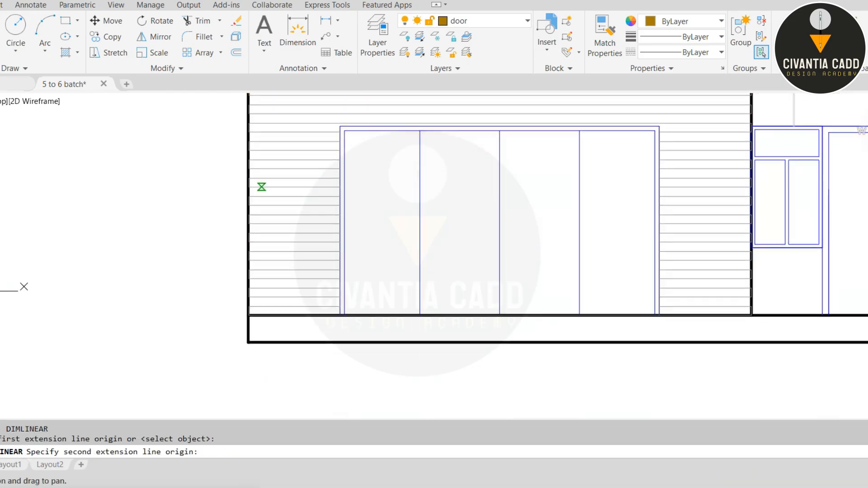
click(249, 315)
click(228, 271)
- Dimension the plinth height, aligned under the ground-floor height dimension
scroll(258, 327, up, 3)
key(Escape)
key(Return)
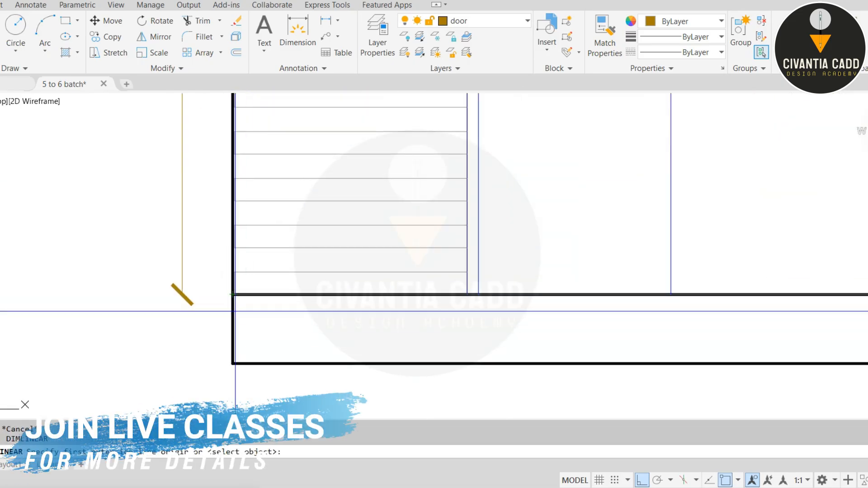
click(233, 363)
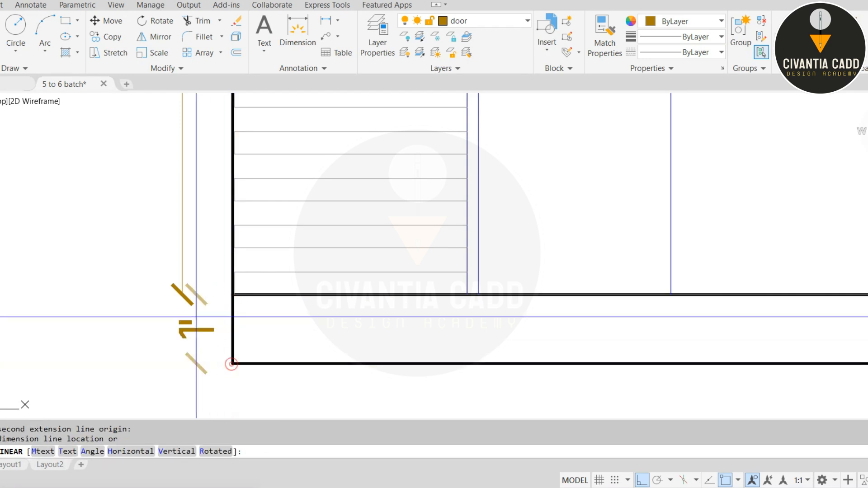
click(181, 328)
- Dimension the width of the tiled ground-floor entrance section just below the upper floor band
scroll(459, 257, down, 4)
scroll(371, 295, up, 2)
scroll(457, 226, up, 4)
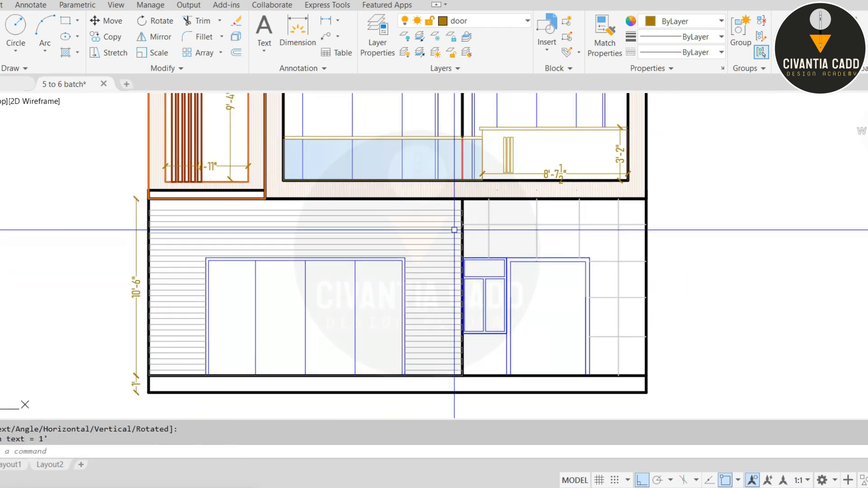
key(Escape)
key(Return)
scroll(457, 176, down, 2)
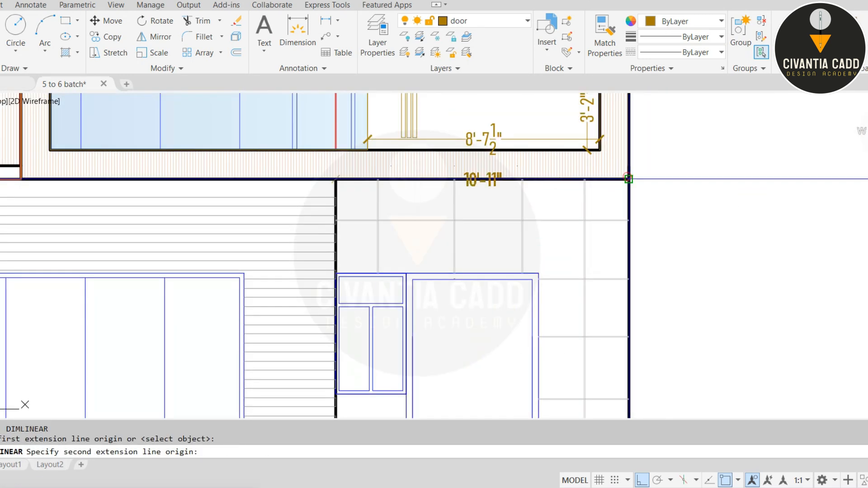
click(628, 179)
click(589, 195)
- Dimension the sill height of the small ground-floor window above the plinth
scroll(488, 222, down, 2)
middle_drag(406, 318, 423, 246)
scroll(421, 267, up, 4)
key(Escape)
key(Return)
click(446, 242)
click(441, 343)
click(410, 321)
- Dimension the height of the balcony glass railing, including its handrail, beside the opening's side edge
scroll(426, 285, down, 4)
middle_drag(406, 207, 389, 341)
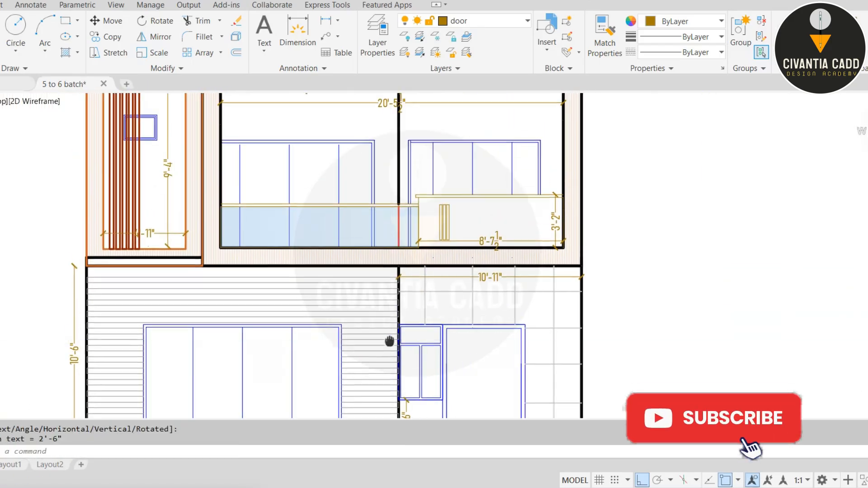
scroll(196, 210, up, 6)
key(Escape)
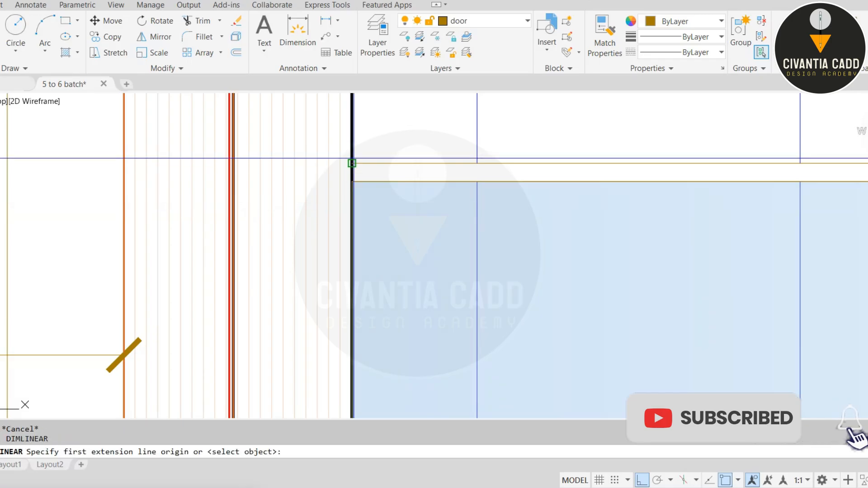
click(352, 163)
scroll(352, 163, down, 4)
click(355, 268)
click(379, 254)
- Dimension the gap between the end of the rooftop patterned strip's frame and the rooftop parapet's outer edge
scroll(383, 248, down, 4)
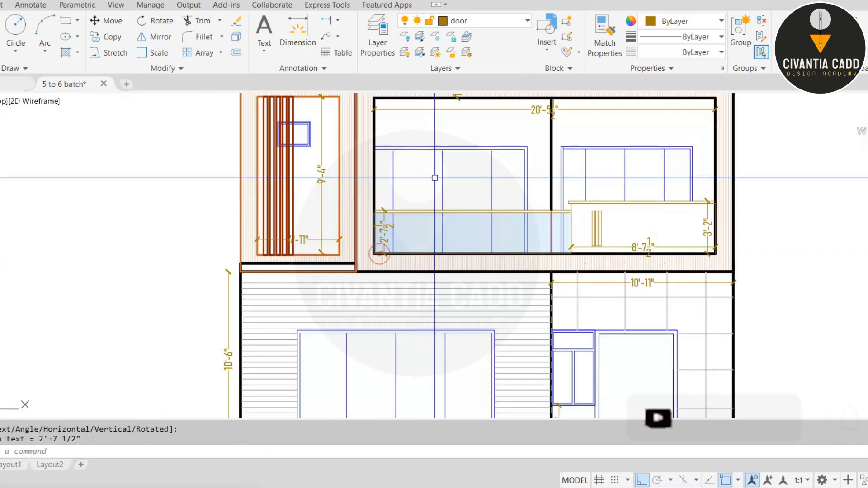
scroll(435, 178, down, 5)
scroll(523, 190, up, 10)
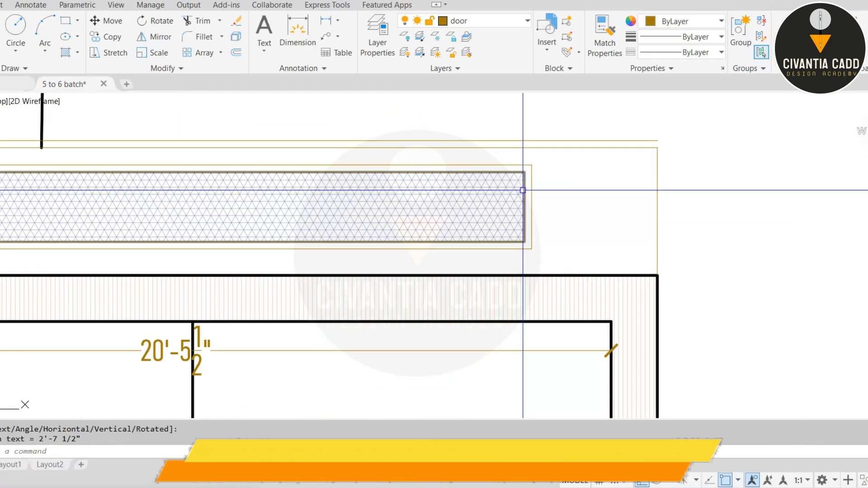
scroll(533, 193, up, 3)
key(space)
click(530, 193)
click(731, 193)
click(724, 207)
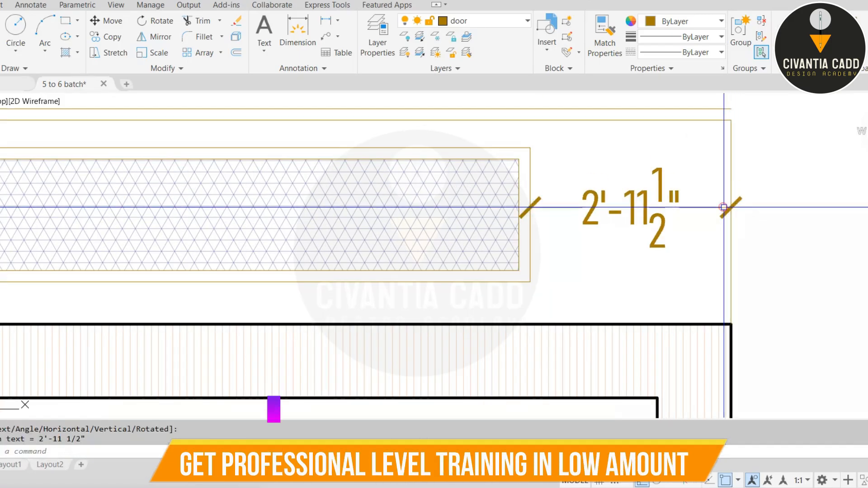
- Extend the rooftop parapet's vertical end line up to the upper coping line
key(Escape)
text(ex)
key(space)
key(space)
click(761, 127)
click(702, 131)
key(Escape)
- Add vertical linear dimensions for the gaps above and below the rooftop patterned strip's frame
scroll(531, 158, down, 8)
middle_drag(409, 191, 409, 194)
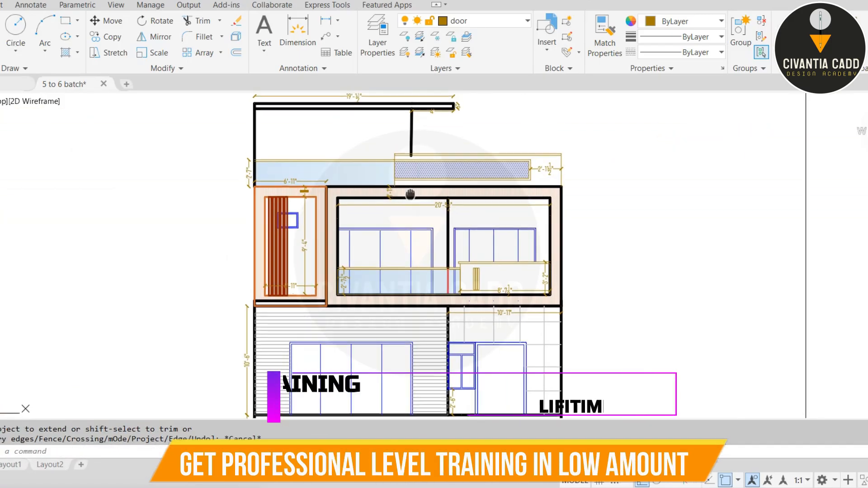
scroll(428, 182, up, 2)
click(217, 0)
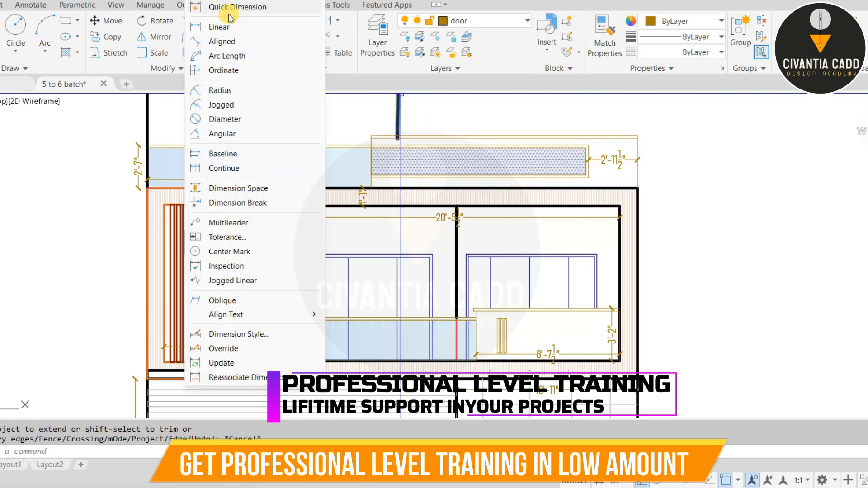
click(223, 26)
scroll(487, 138, up, 6)
click(487, 139)
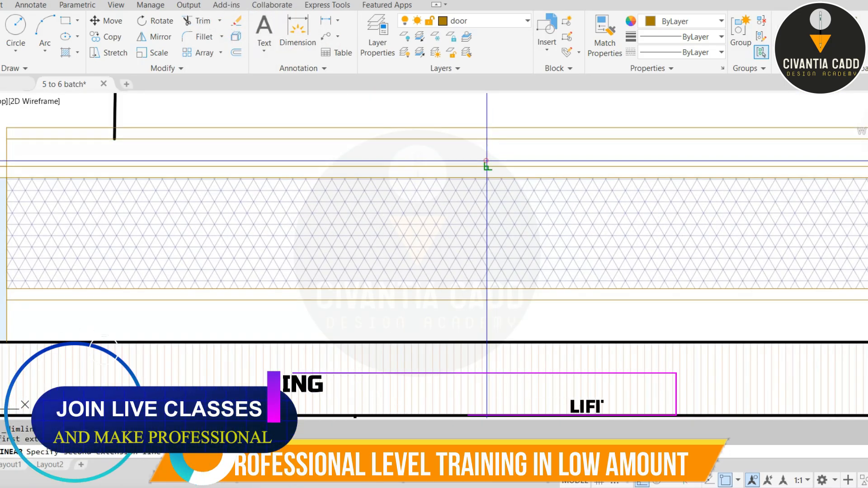
scroll(555, 189, down, 3)
click(574, 191)
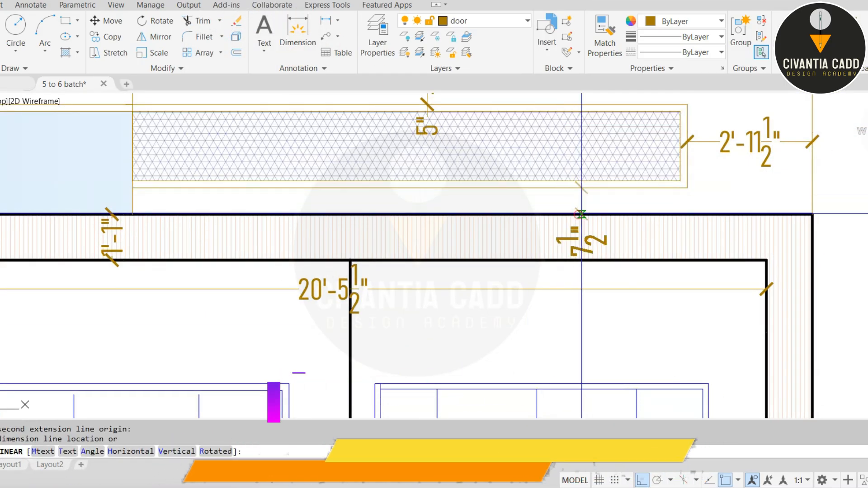
click(595, 201)
scroll(596, 201, down, 6)
key(Escape)
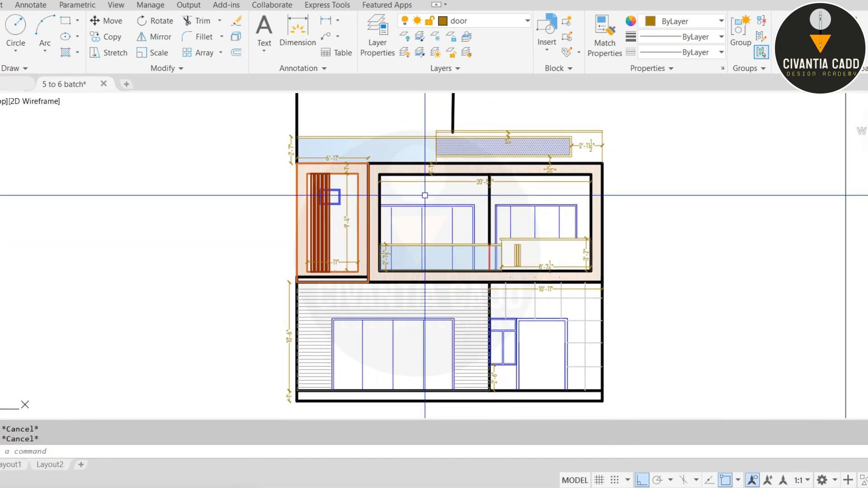
- Change the color of the rooftop railing height dimension and the upper band thickness dimension to red
scroll(323, 145, up, 4)
click(291, 149)
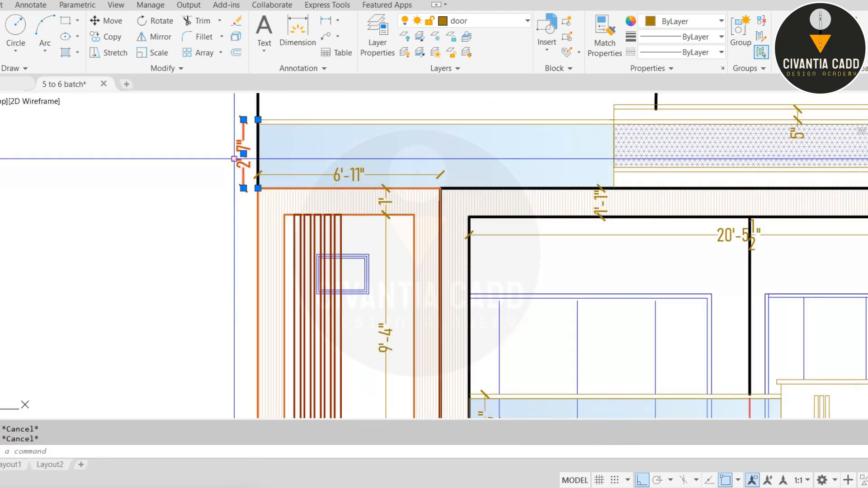
click(607, 210)
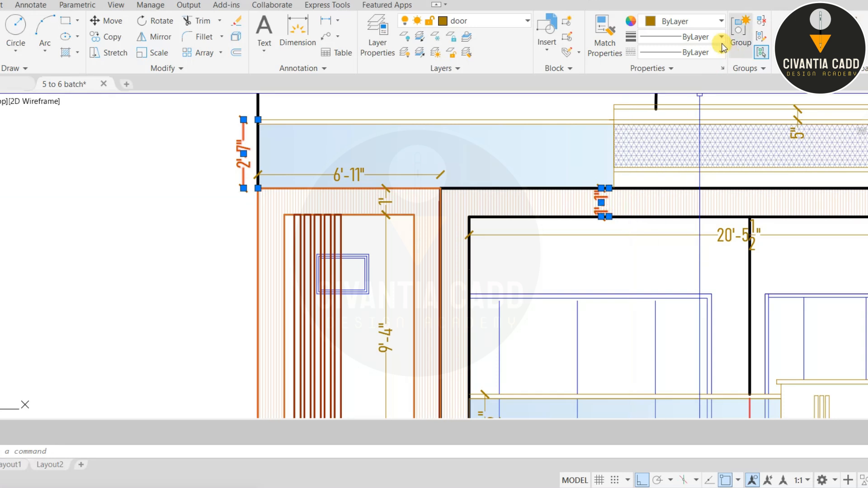
click(684, 22)
click(647, 152)
key(Escape)
key(Escape)
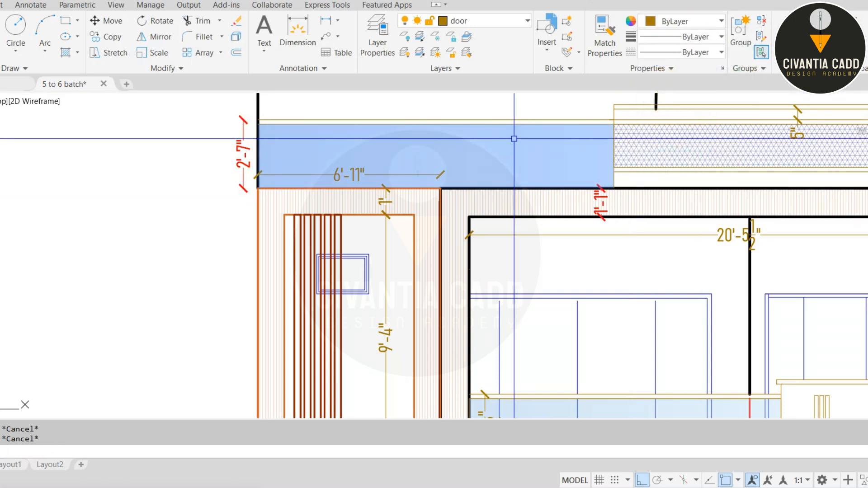
- Match the red dimension's properties onto the slatted bay's overall width, top band and panel height dimensions
click(244, 152)
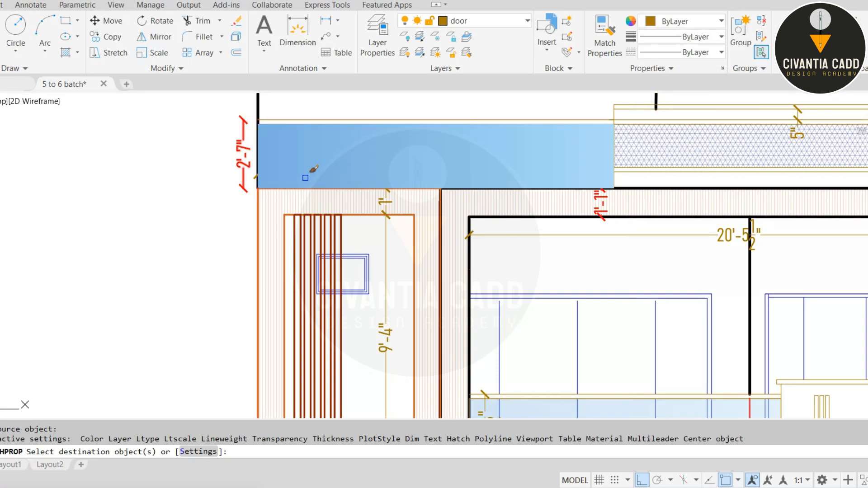
click(307, 174)
click(399, 196)
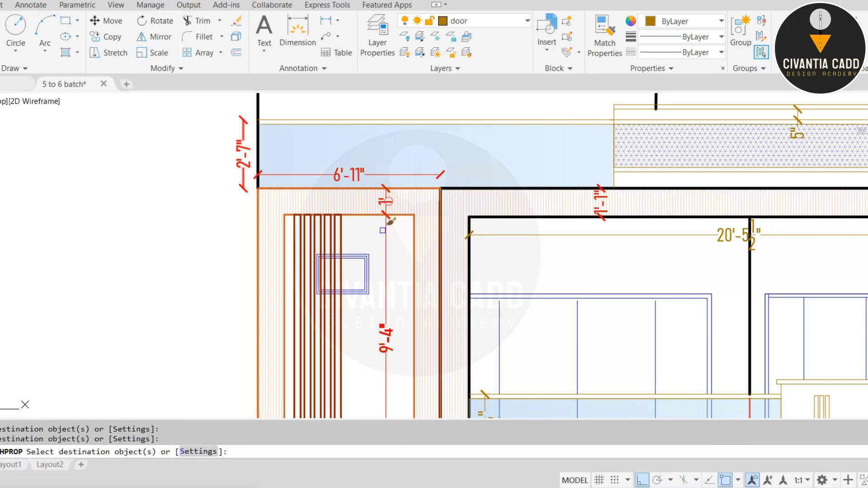
click(385, 282)
- Match the red dimension properties onto the balcony opening width, the rooftop patterned strip clearances and the roof slab dimensions
middle_drag(605, 241, 459, 205)
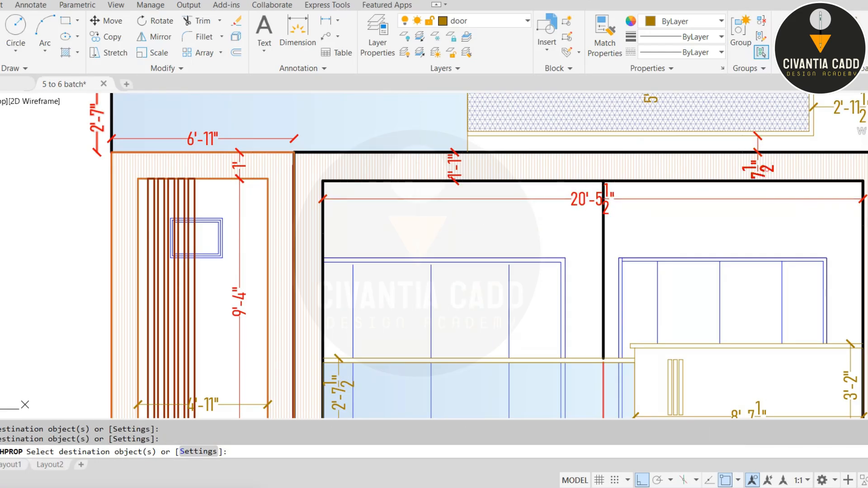
scroll(551, 213, down, 3)
scroll(551, 212, up, 3)
click(746, 240)
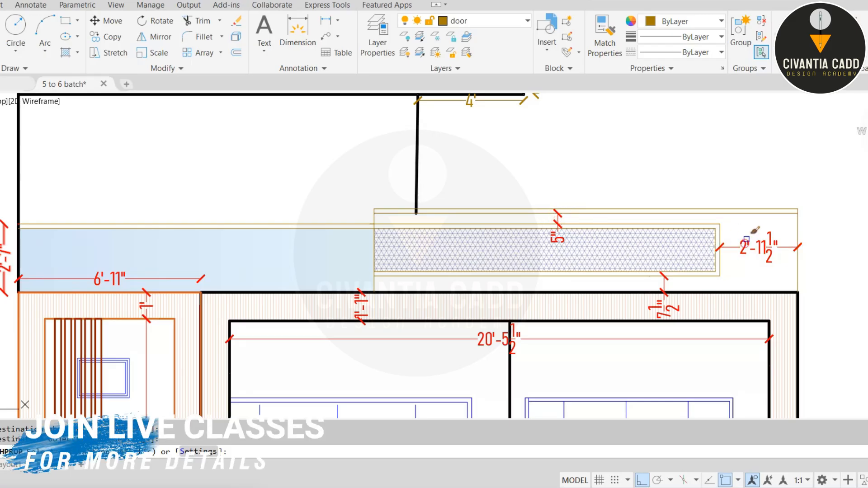
middle_drag(492, 109, 556, 196)
click(348, 139)
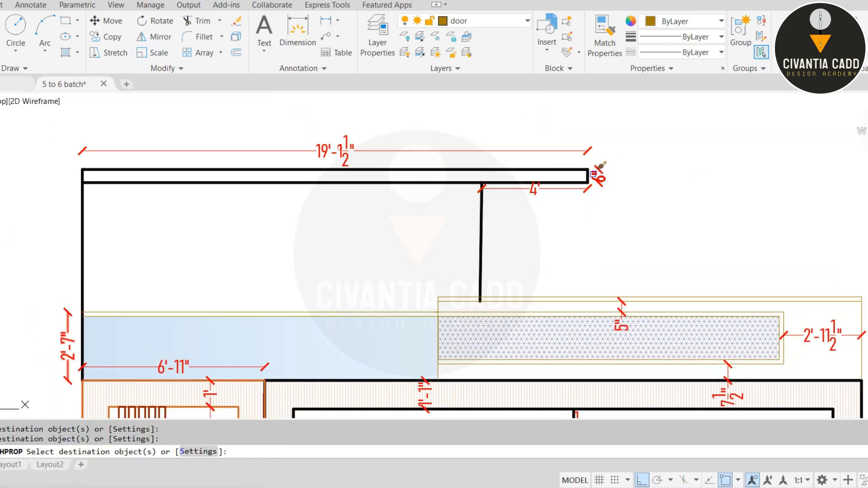
- Turn the balcony glass railing height and the slatted panel width dimensions red by matching properties
scroll(542, 136, down, 3)
scroll(489, 190, up, 5)
click(492, 177)
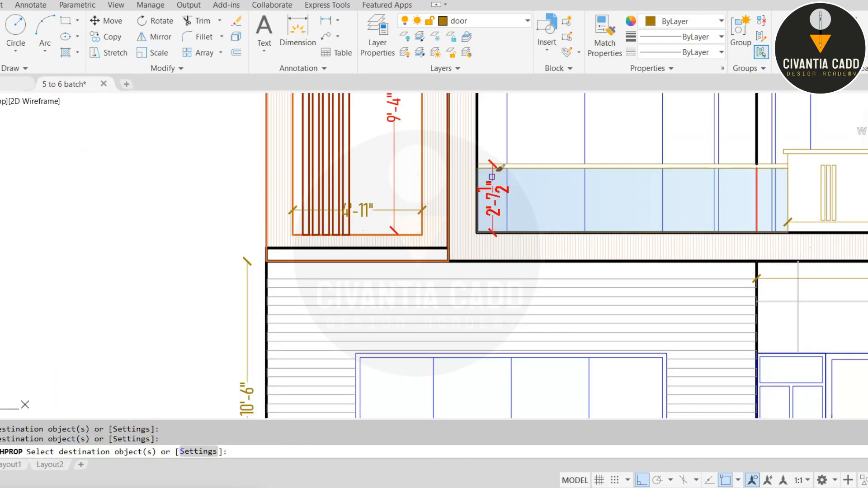
middle_drag(373, 198, 391, 98)
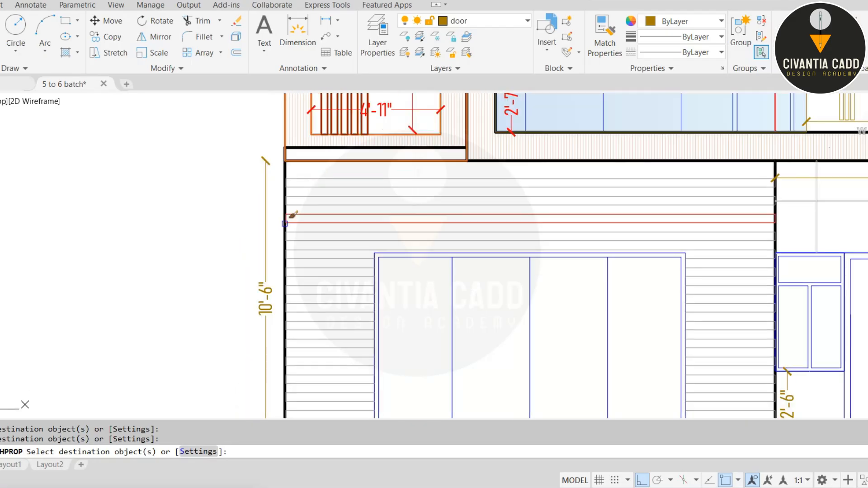
- Match the red properties onto the ground floor height, entrance bay width, window sill and balcony parapet dimensions
scroll(252, 275, down, 3)
scroll(335, 286, up, 2)
scroll(571, 200, up, 2)
click(568, 190)
click(537, 106)
middle_drag(506, 157, 463, 259)
scroll(452, 295, down, 2)
middle_drag(583, 159, 525, 254)
scroll(530, 188, up, 2)
click(541, 198)
key(Escape)
- Copy the GLASS RAILING label from the neighbouring elevation to the empty area left of the top roof slab, with Ortho off
scroll(511, 239, down, 4)
middle_drag(362, 158, 366, 224)
scroll(366, 225, up, 2)
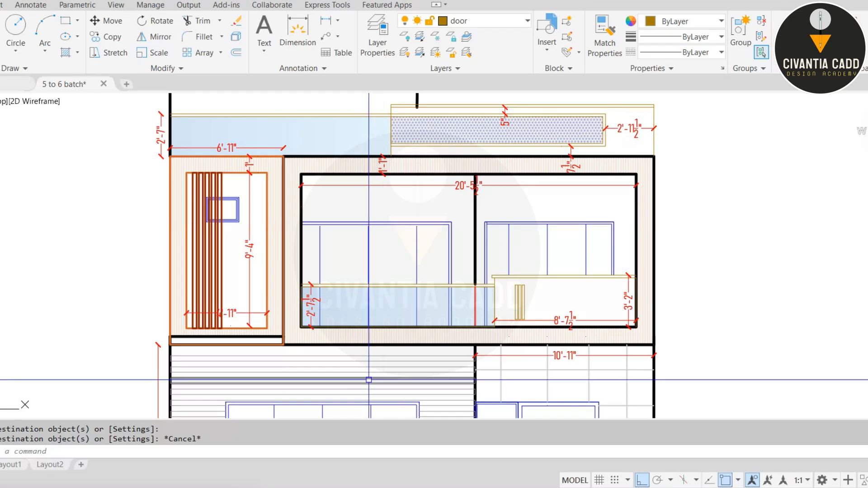
scroll(412, 240, down, 5)
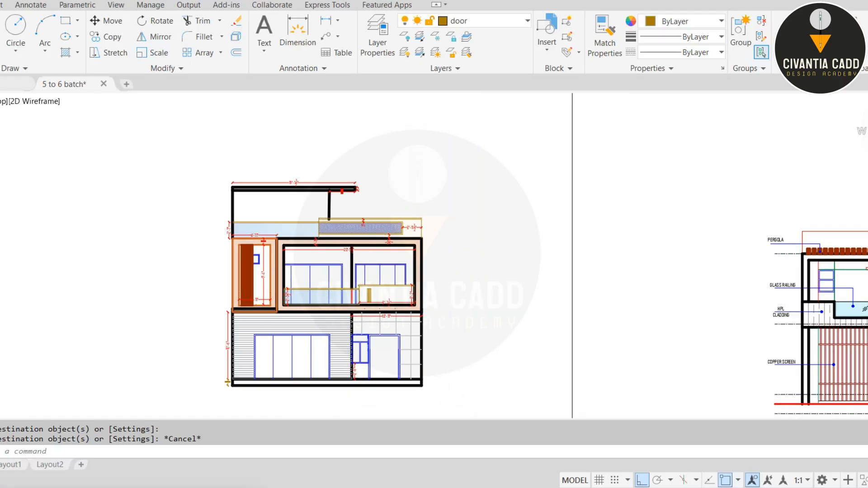
scroll(413, 252, down, 3)
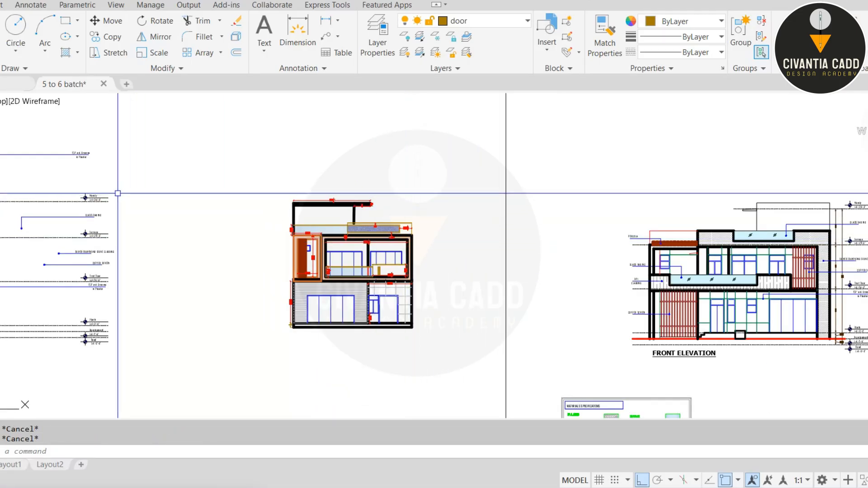
scroll(79, 161, up, 6)
scroll(158, 207, down, 3)
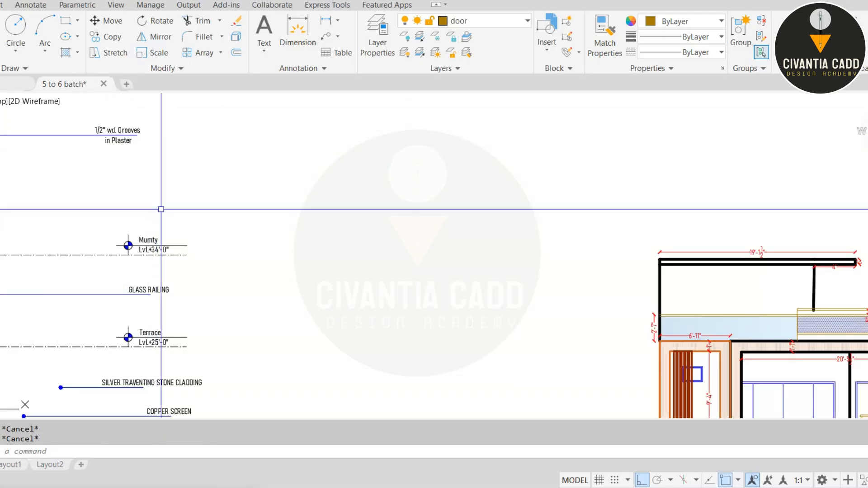
scroll(178, 253, up, 3)
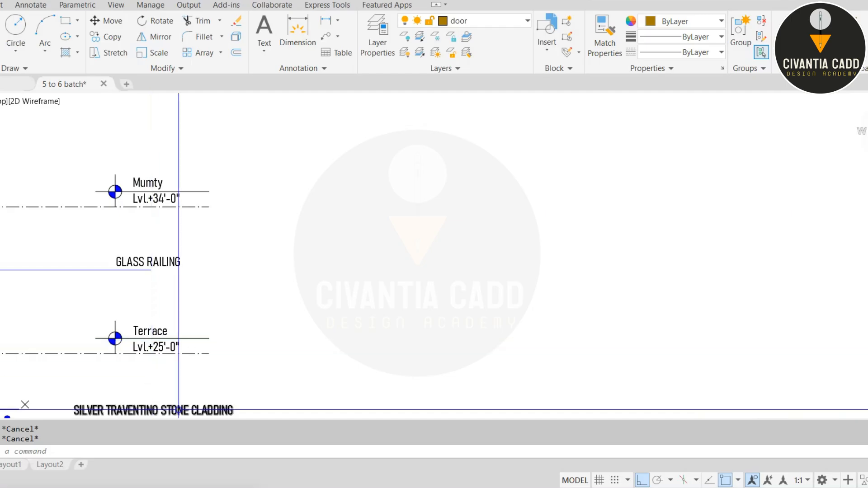
click(172, 259)
scroll(458, 260, down, 3)
scroll(597, 343, up, 5)
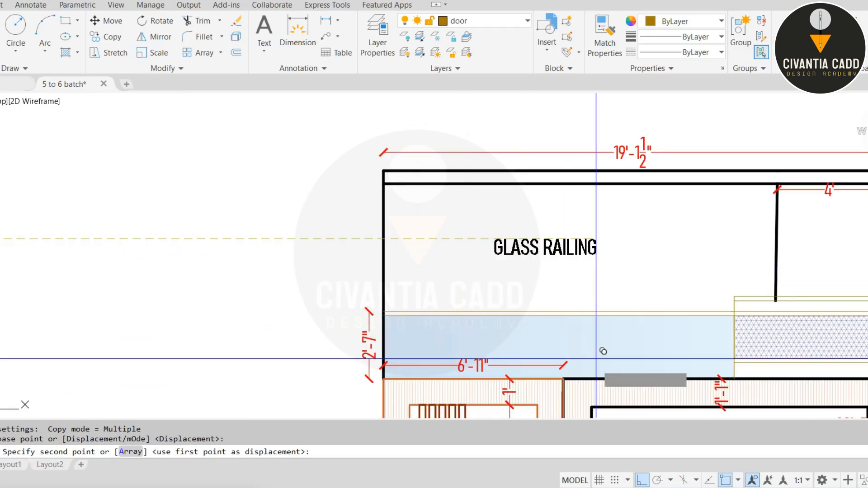
click(641, 480)
scroll(368, 194, up, 2)
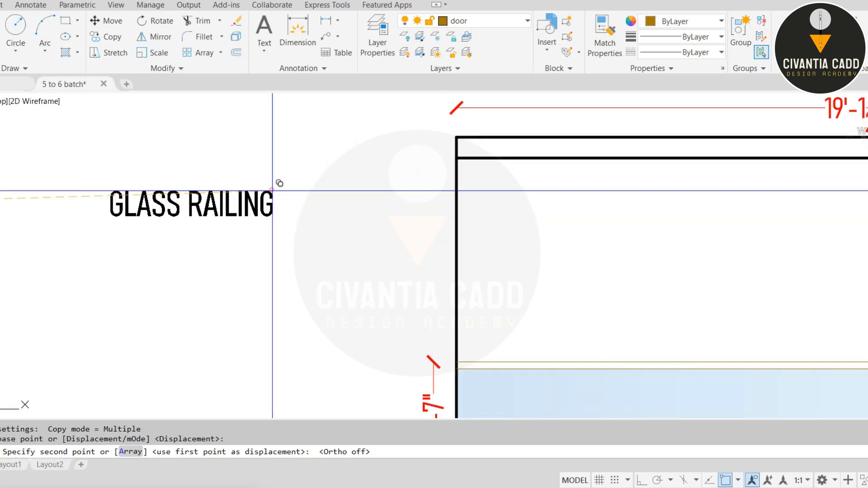
scroll(280, 185, up, 3)
key(Escape)
- Change the copied label's text to PAINT-PT-01
click(322, 190)
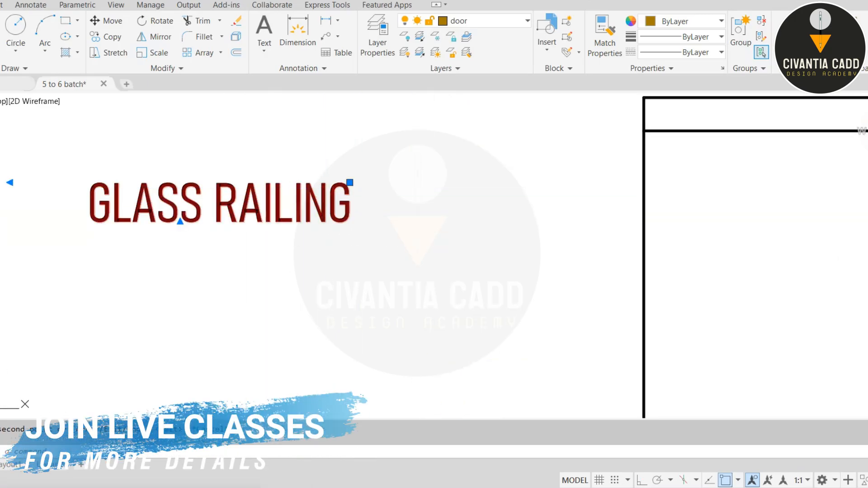
double_click(324, 189)
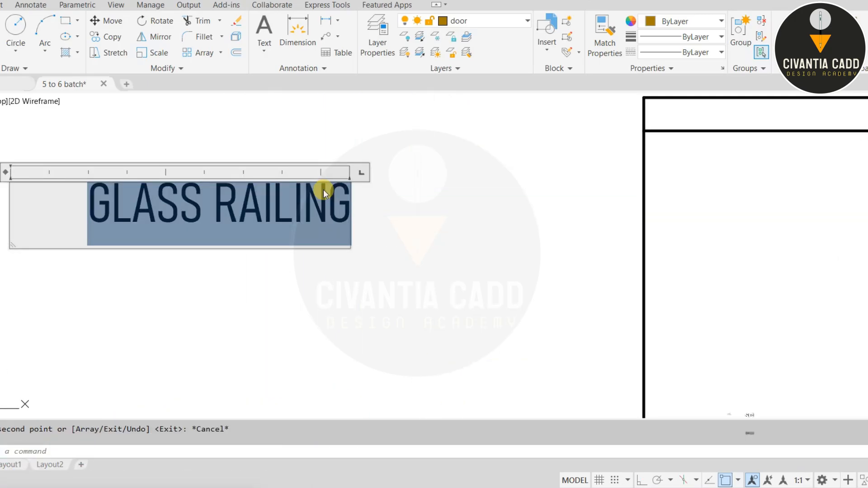
text(PAINT-PT-0)
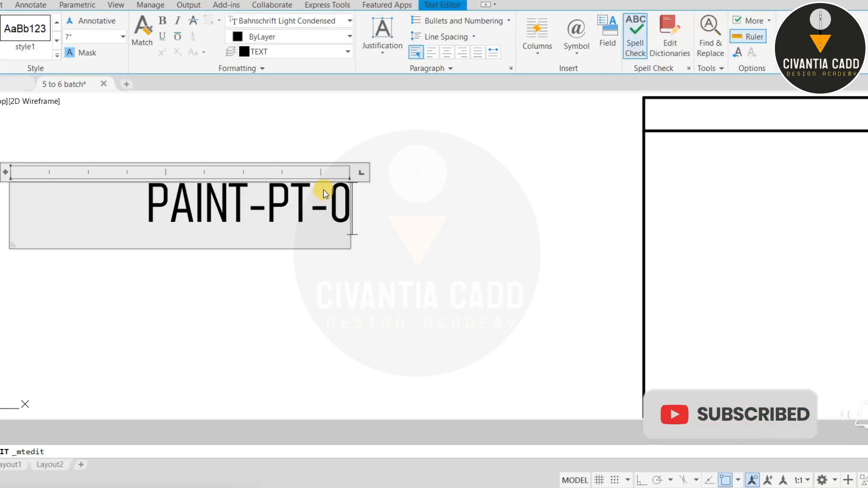
text(1)
key(Escape)
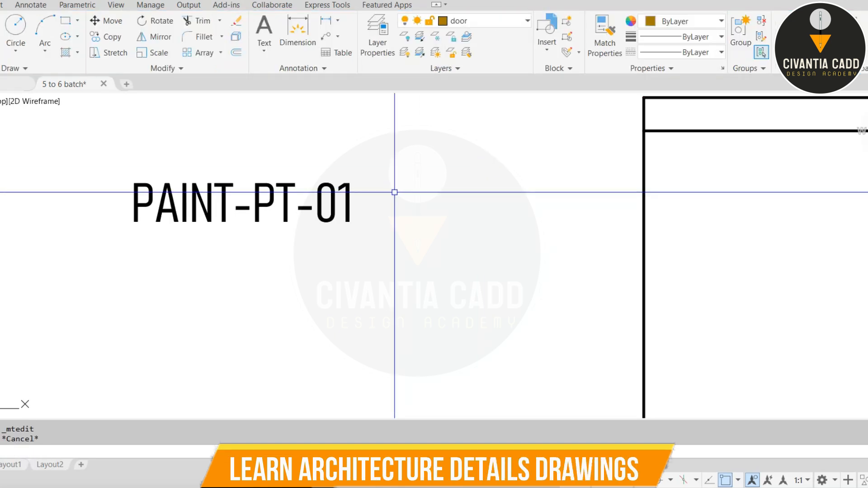
- Draw a rectangular frame around the PAINT-PT-01 label
text(rec)
key(Return)
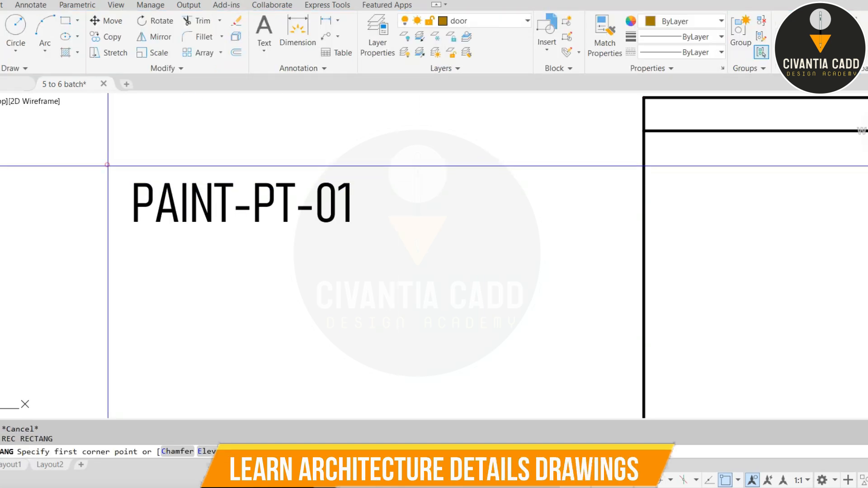
click(108, 164)
click(378, 241)
- Fillet all four corners of the PAINT-PT-01 label's frame with a radius picked on the drawing
text(f)
key(Return)
text(R)
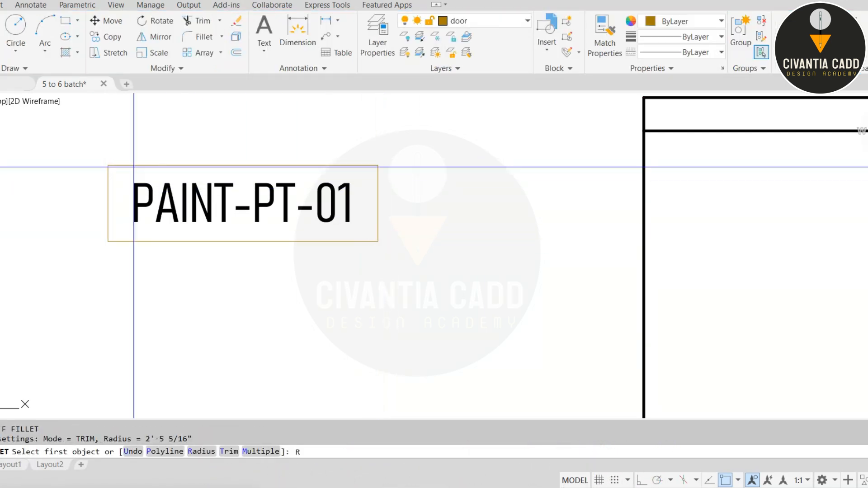
key(Return)
click(135, 165)
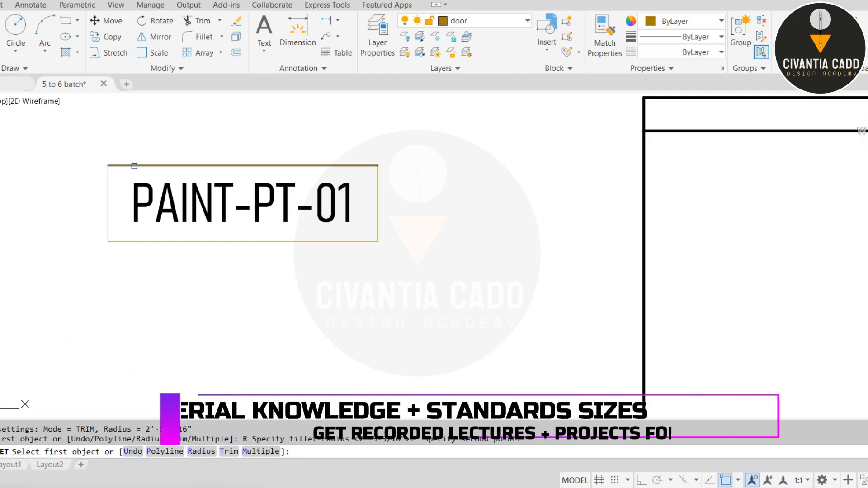
click(109, 186)
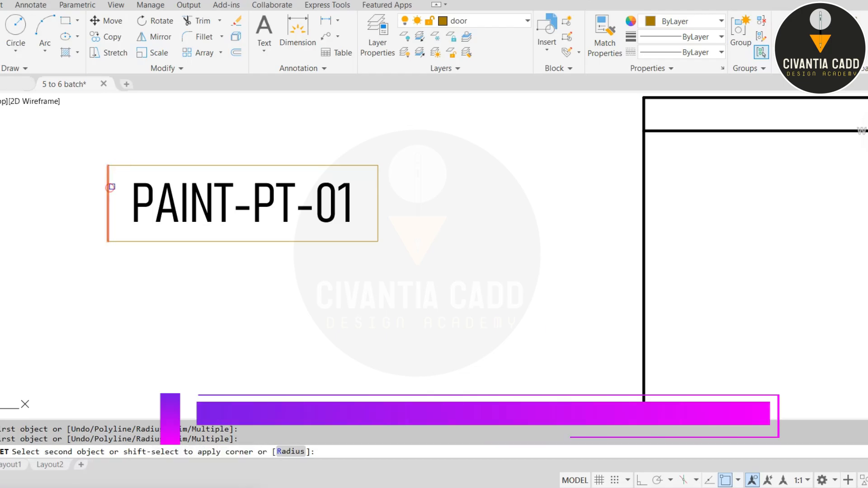
click(124, 166)
key(space)
click(371, 164)
click(378, 196)
click(378, 197)
key(space)
click(378, 219)
click(368, 240)
key(space)
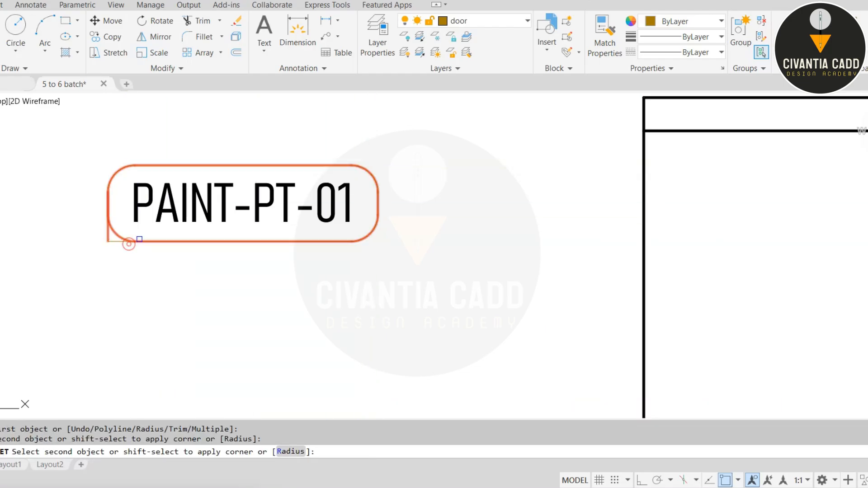
click(140, 239)
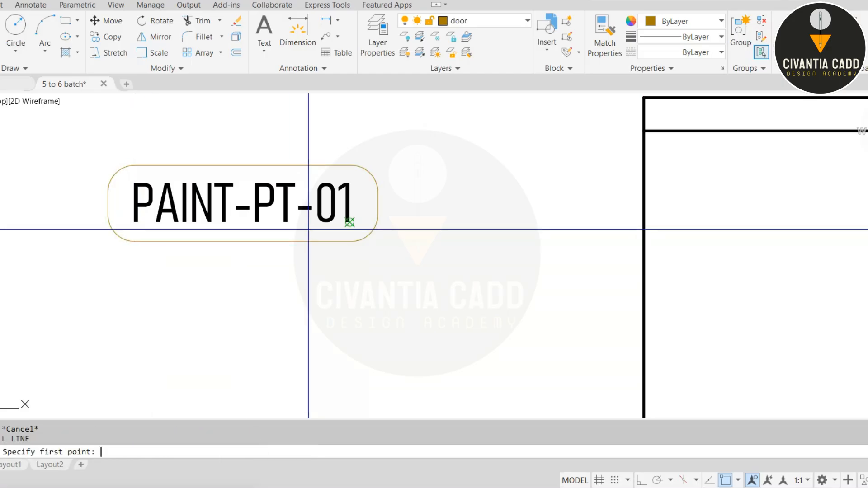
- Draw a horizontal leader line with Ortho on from the label frame's right-side midpoint to just inside the wall below the roof slab
middle_drag(308, 229, 286, 234)
middle_drag(340, 203, 341, 206)
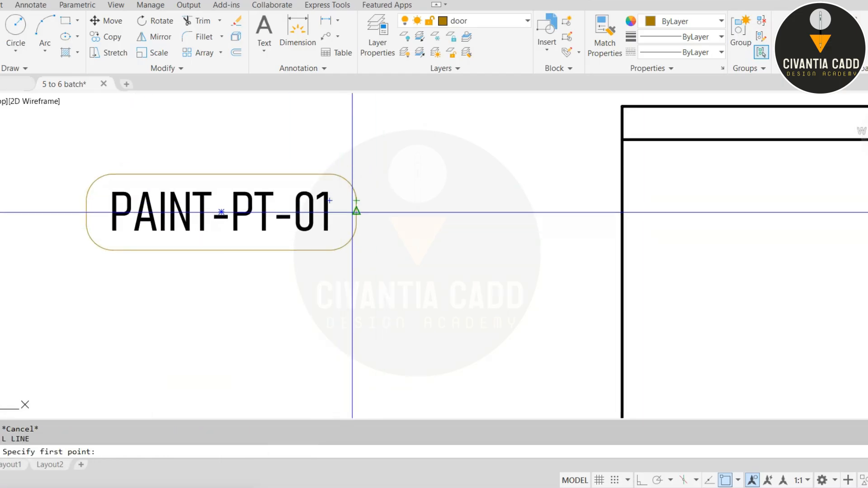
click(351, 207)
key(F8)
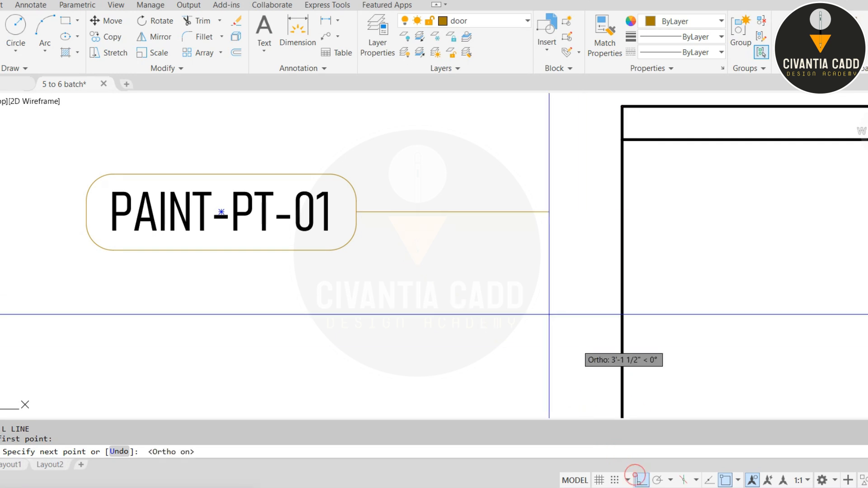
click(681, 212)
scroll(681, 213, up, 4)
key(Escape)
- Draw a small circle at the end of the leader line and trim the line inside it
text(c)
key(Return)
click(681, 207)
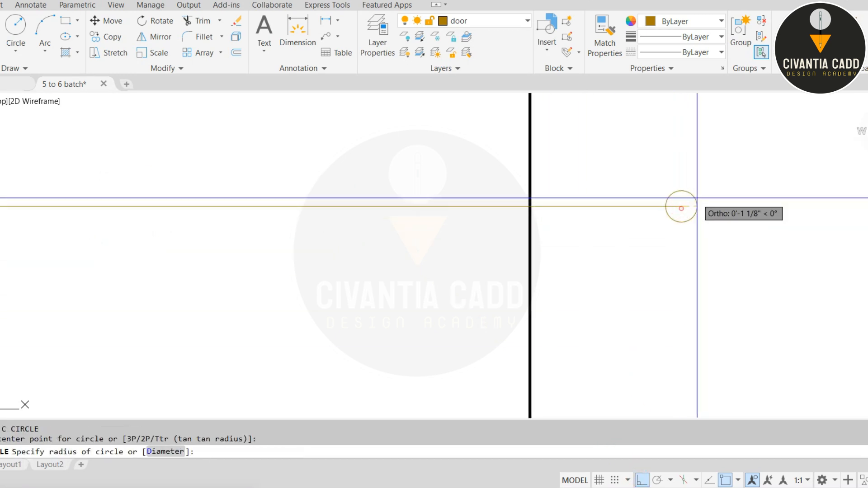
scroll(662, 221, down, 5)
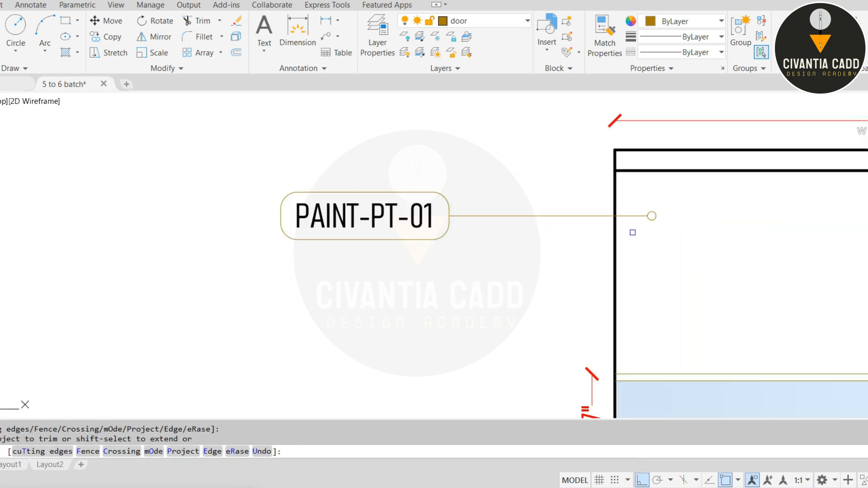
key(Escape)
- Scale up the leader's end circle about the point where it meets the line
scroll(562, 204, up, 6)
click(498, 107)
click(626, 189)
text(sc)
key(Return)
click(529, 149)
click(483, 152)
- Enlarge the leader's end circle a second time from its left quadrant point
scroll(491, 168, down, 8)
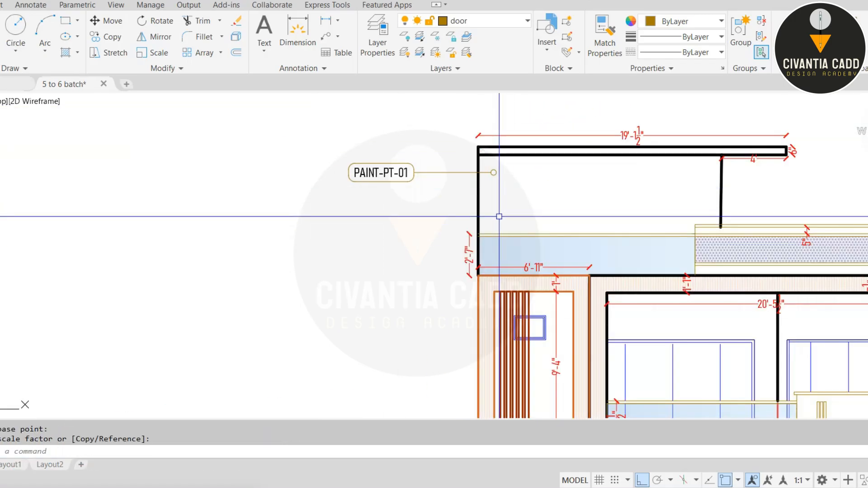
scroll(482, 168, up, 4)
click(496, 149)
click(604, 223)
scroll(527, 184, up, 4)
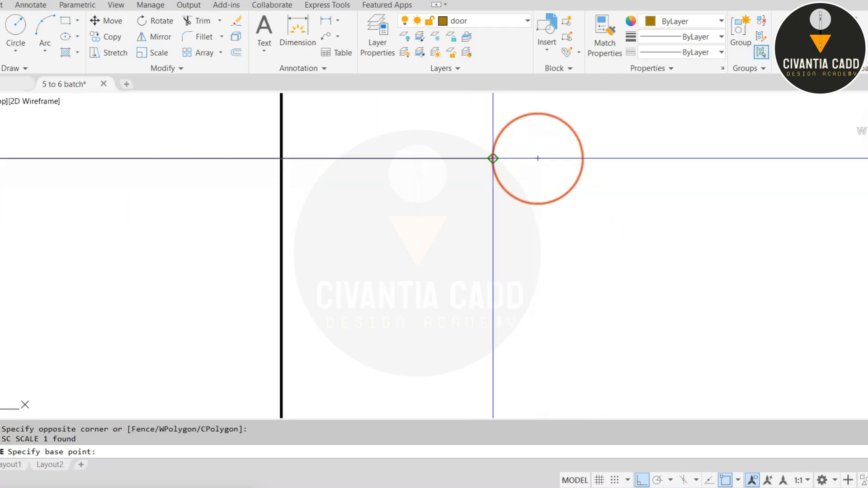
click(493, 158)
click(438, 157)
- Fill the leader's end circle with a gradient using 0,0,0 for both colors, and group the circle with its fill
scroll(506, 240, down, 5)
scroll(506, 239, down, 3)
scroll(510, 224, up, 8)
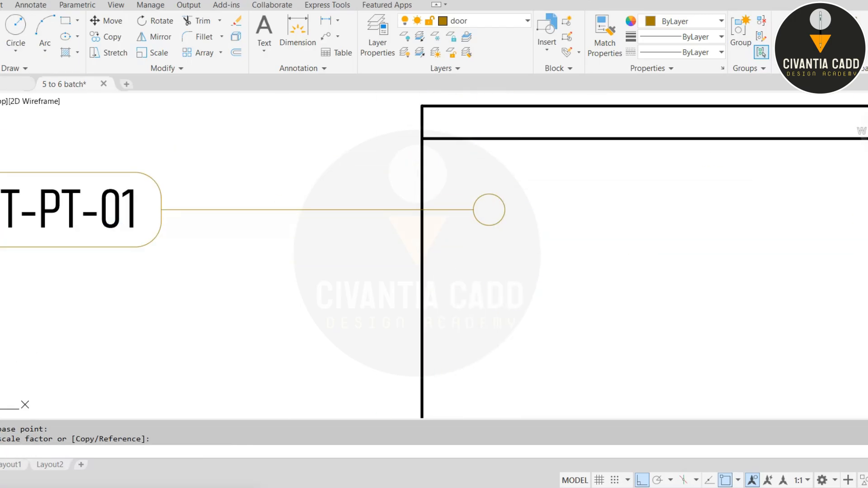
text(gd)
key(Return)
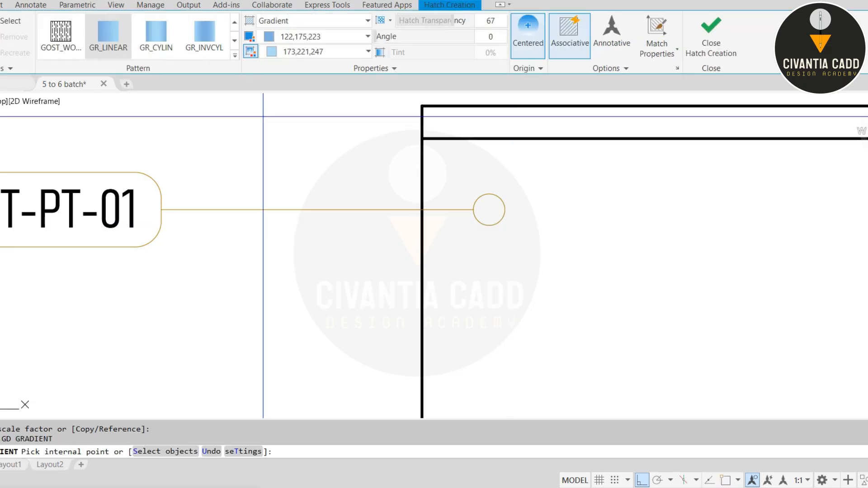
click(266, 54)
click(291, 51)
click(266, 69)
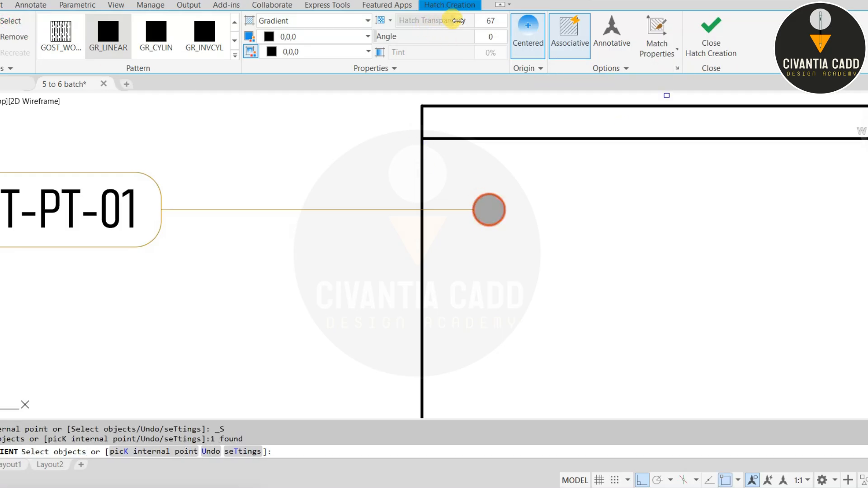
click(700, 43)
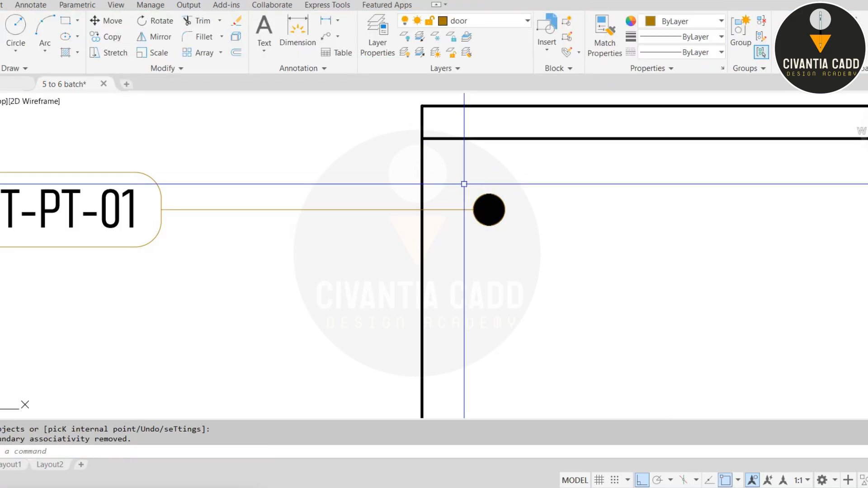
click(554, 247)
- Color the PAINT-PT-01 label's frame and leader line dark red
scroll(465, 195, down, 2)
click(315, 213)
click(271, 170)
click(667, 22)
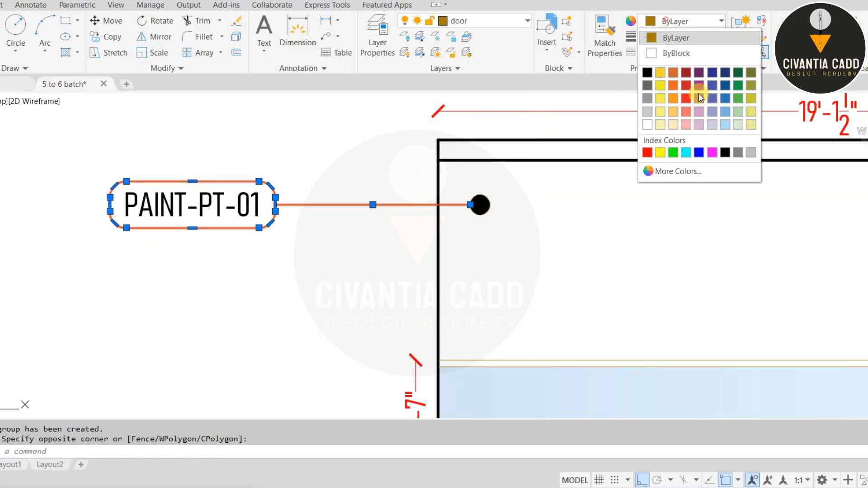
click(685, 72)
key(Escape)
scroll(434, 213, down, 4)
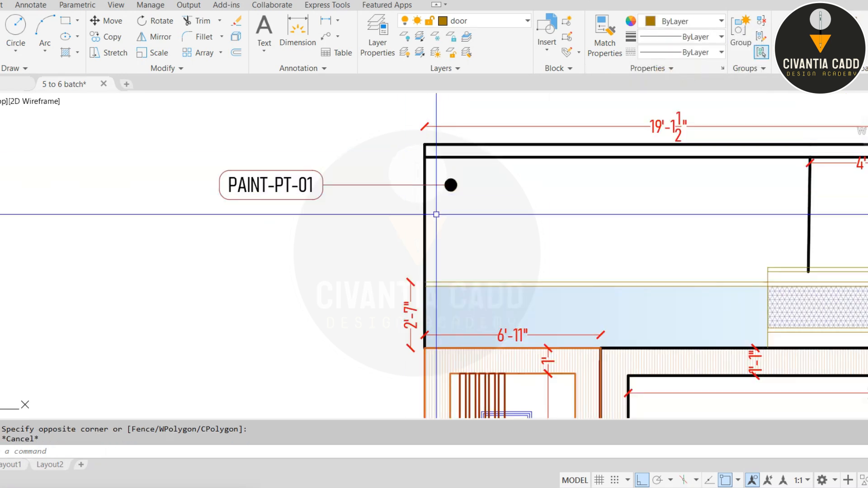
- Group the PAINT-PT-01 leader line with its filled end circle
scroll(346, 215, down, 3)
scroll(320, 184, up, 5)
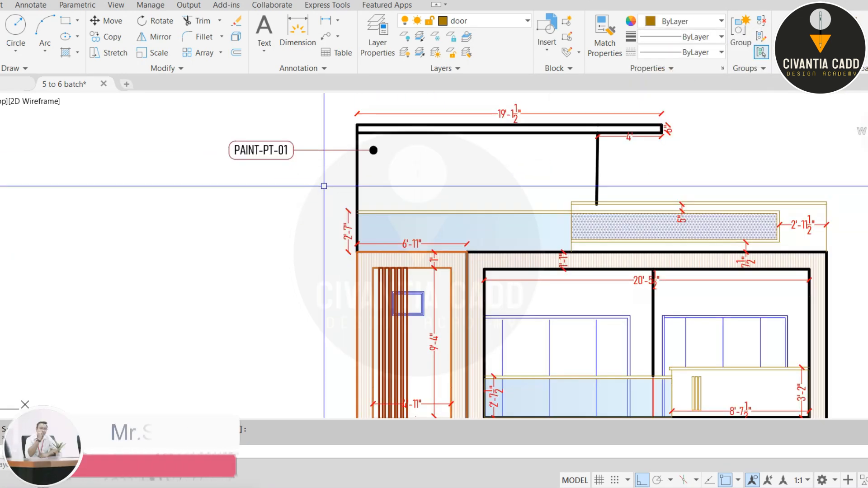
drag(315, 137, 159, 186)
key(Escape)
scroll(415, 141, up, 3)
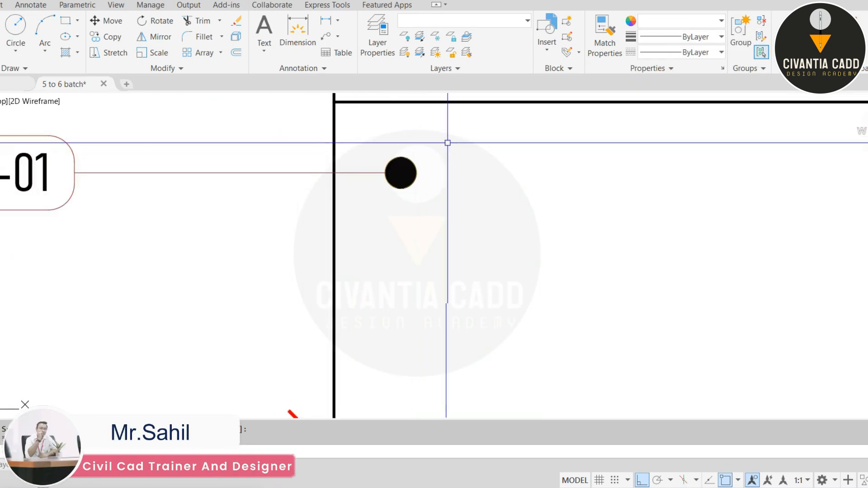
click(391, 190)
click(737, 44)
- Copy the PAINT-PT-01 label with its leader so the dot lands on the upper floor's vertical brown slats
scroll(592, 121, down, 2)
click(424, 137)
click(93, 207)
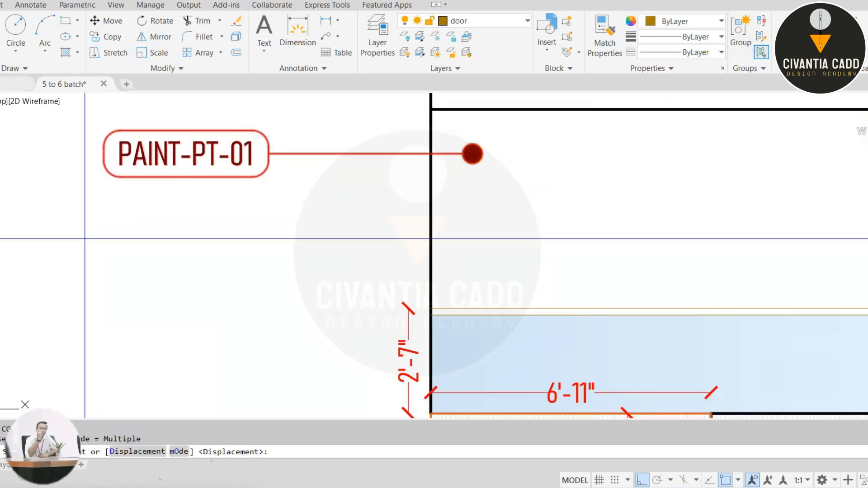
click(472, 154)
scroll(445, 149, down, 4)
scroll(438, 184, up, 4)
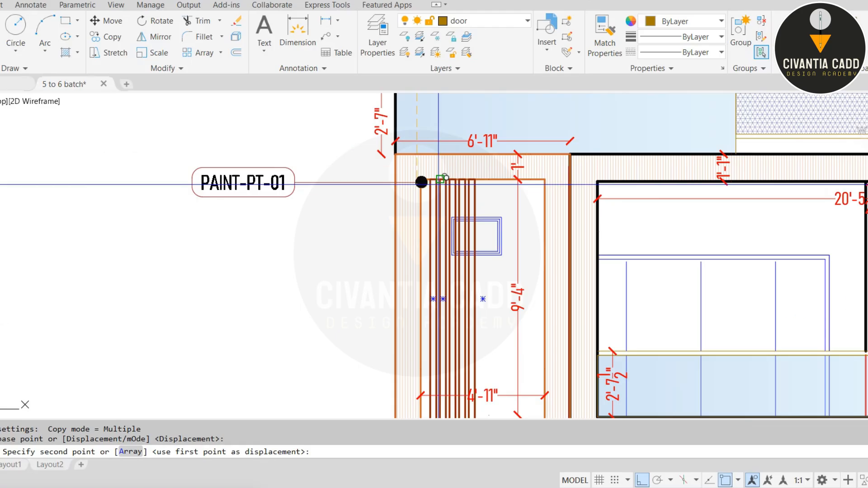
scroll(440, 178, up, 3)
scroll(407, 197, down, 3)
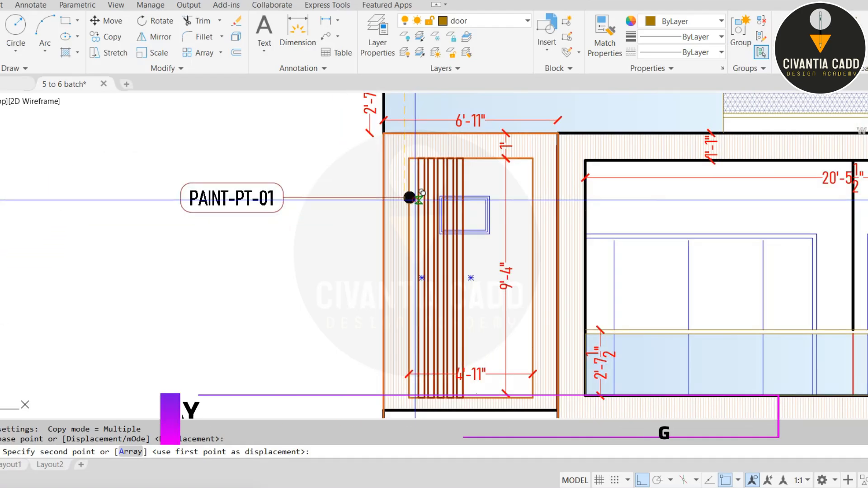
click(415, 200)
- With Ortho off, place another copy of the PAINT-PT-01 label at the right end of the upper floor
scroll(398, 210, down, 5)
scroll(574, 208, up, 5)
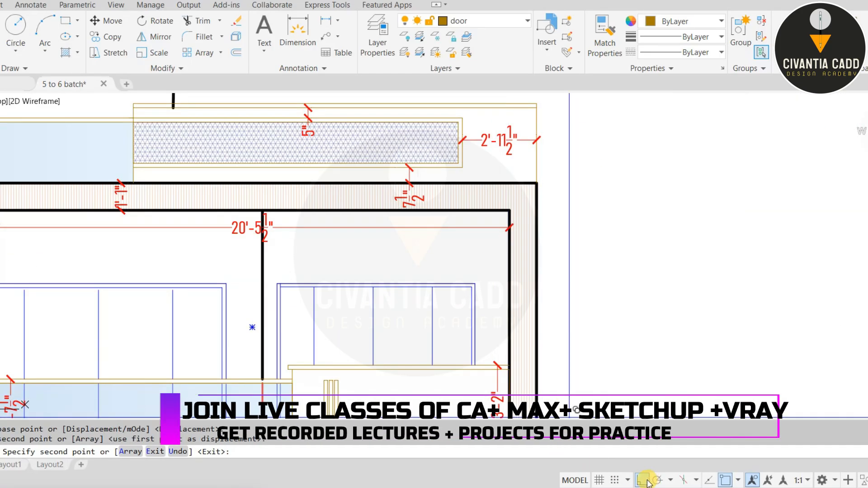
click(647, 480)
scroll(565, 326, up, 4)
click(620, 172)
key(Escape)
- Mirror the right-hand PAINT-PT-01 label and leader about a vertical line outside the building, keeping the source objects
scroll(612, 195, down, 4)
click(642, 160)
click(582, 222)
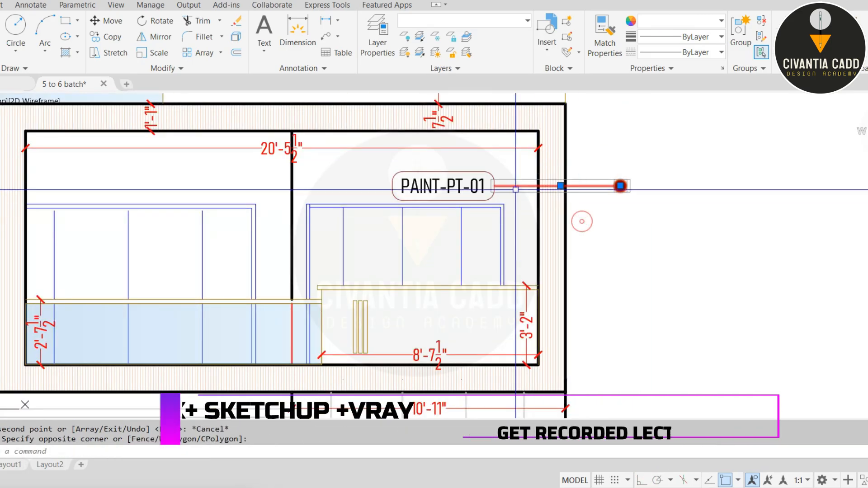
scroll(515, 189, up, 4)
click(495, 160)
scroll(396, 184, down, 4)
text(mi)
key(Return)
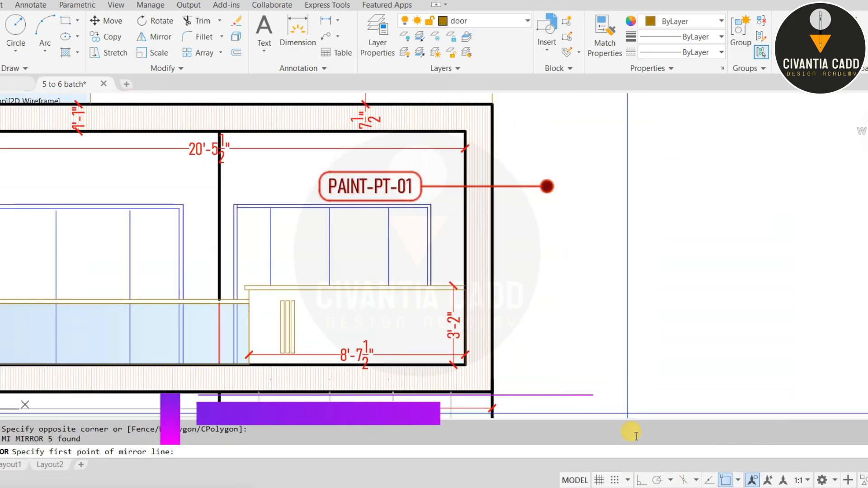
click(638, 482)
click(587, 162)
click(564, 327)
key(Return)
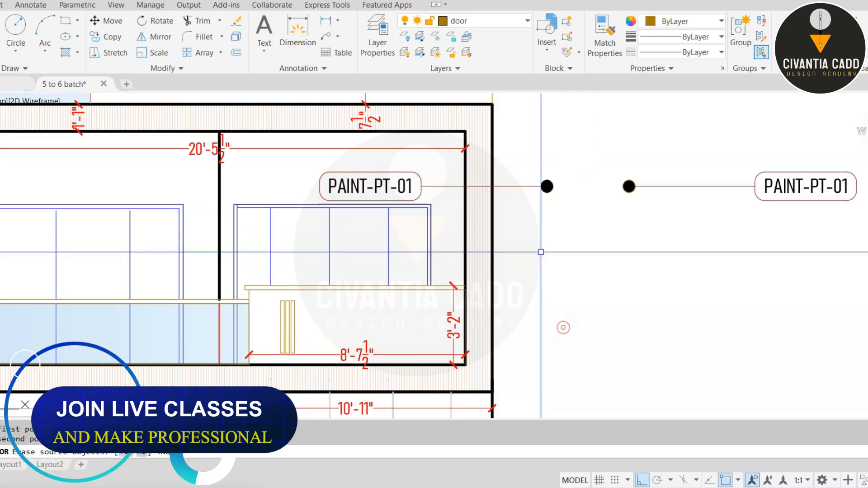
- Erase the unmirrored PAINT-PT-01 label and leader at the right end of the upper floor
scroll(520, 186, up, 2)
click(567, 151)
click(514, 193)
text(e)
key(Return)
- Move the mirrored label so its dot sits inside the upper right corner of the large upper-floor frame
scroll(442, 184, down, 2)
click(825, 161)
click(616, 215)
text(m)
key(Return)
click(594, 183)
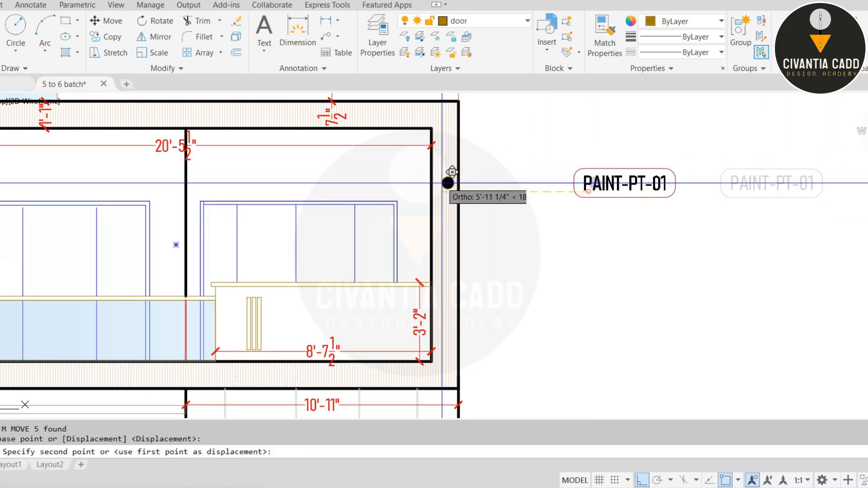
click(413, 158)
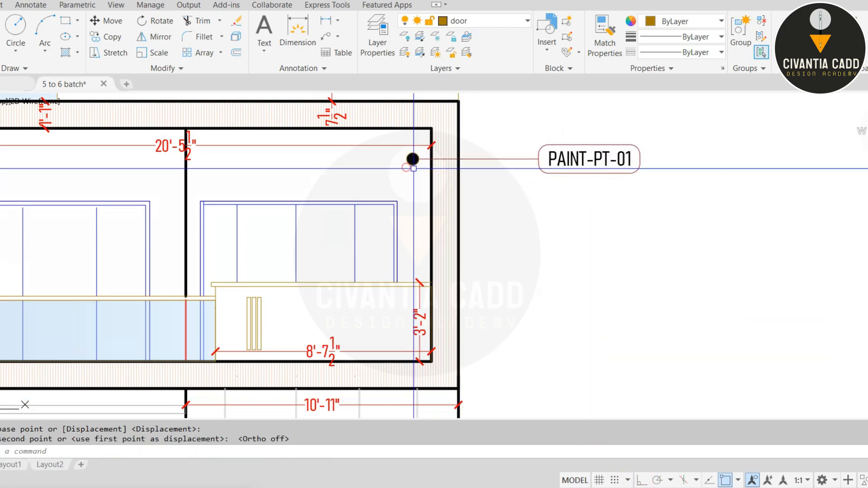
key(Escape)
key(Escape)
- Change the mirrored label's text to PAINT-PT-02
scroll(601, 158, up, 3)
double_click(657, 149)
scroll(657, 150, up, 3)
drag(701, 159, 755, 169)
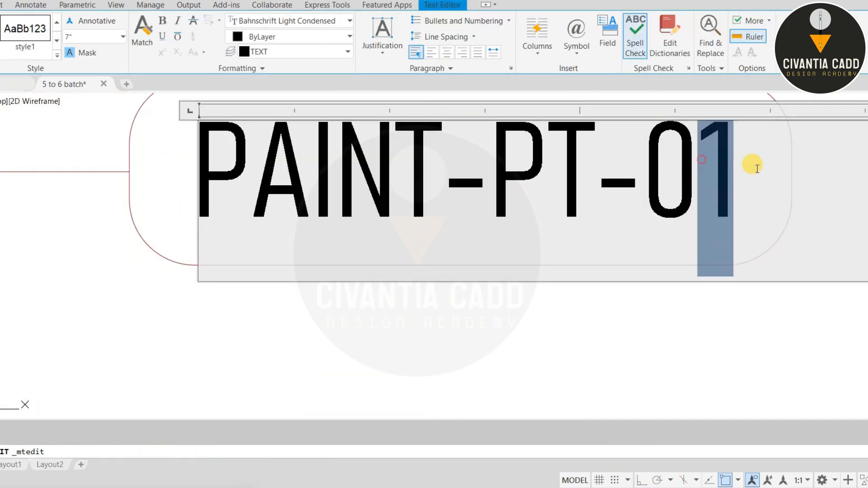
text(2)
click(738, 376)
key(Escape)
scroll(562, 198, down, 6)
scroll(562, 198, down, 5)
scroll(499, 183, up, 5)
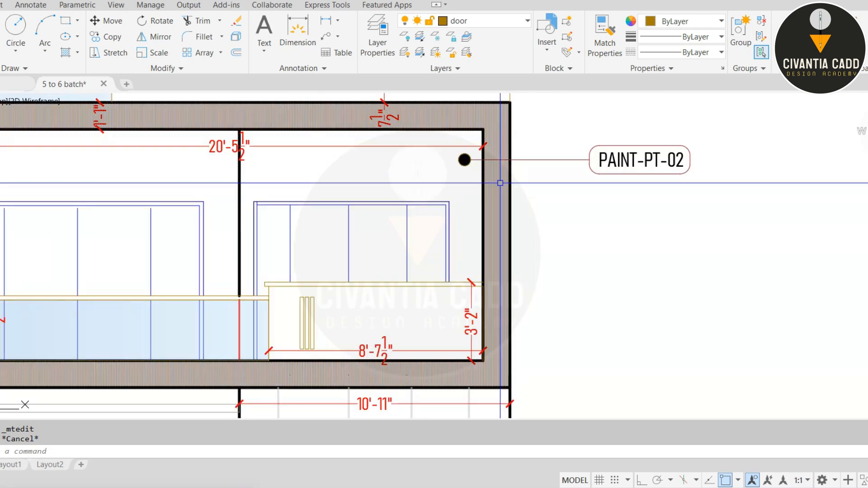
scroll(482, 196, down, 2)
middle_drag(447, 252, 433, 183)
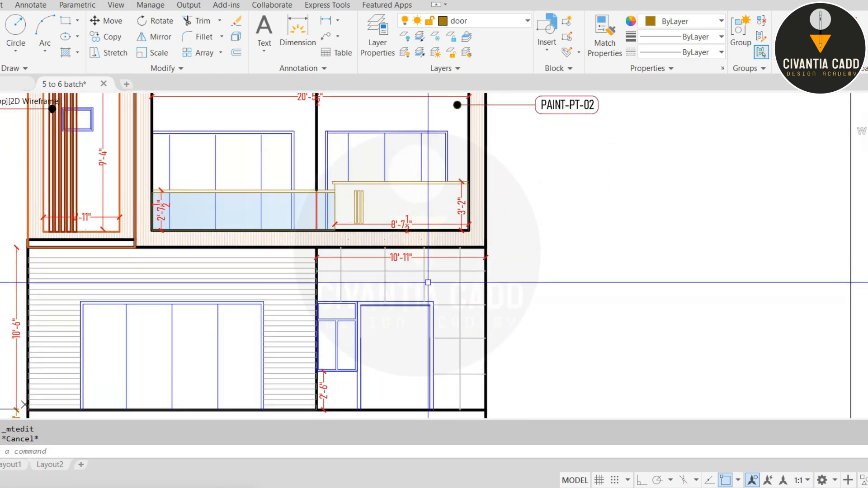
middle_drag(265, 226, 281, 304)
middle_drag(341, 280, 348, 254)
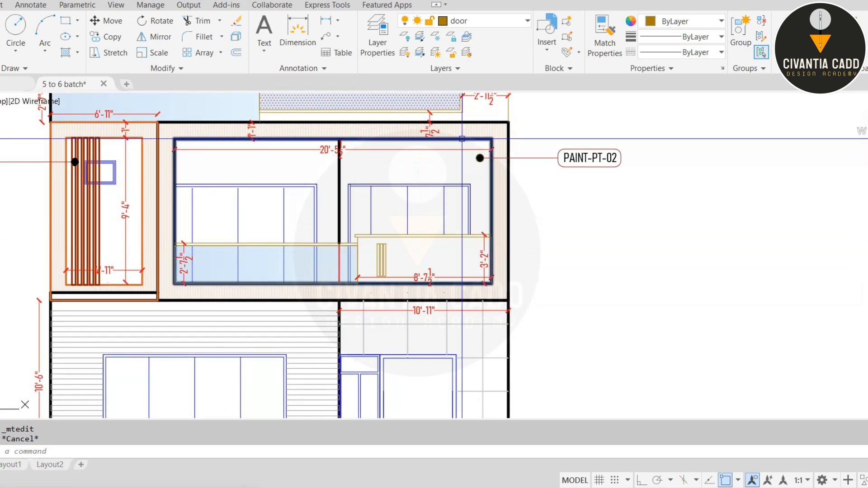
- Copy the PAINT-PT-02 label with its leader down onto the ground floor's tiled wall above the entrance door
scroll(486, 158, up, 8)
drag(501, 131, 353, 190)
scroll(403, 175, down, 6)
click(395, 176)
scroll(625, 150, up, 4)
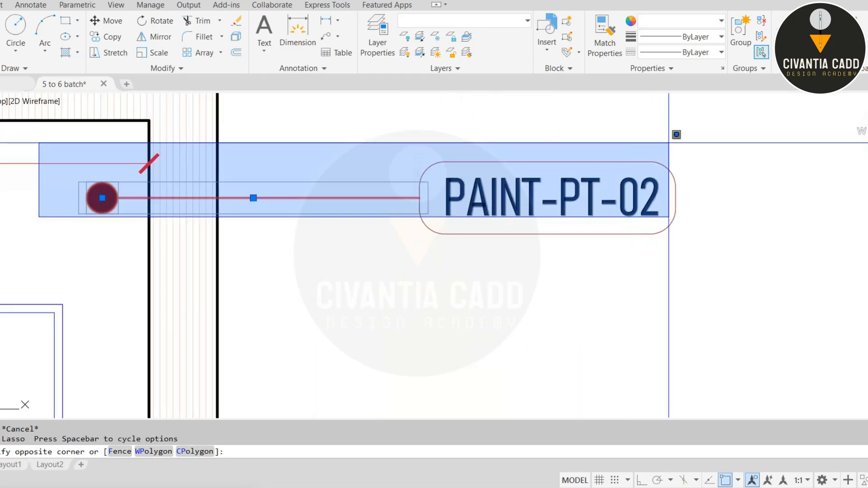
key(Escape)
click(678, 140)
click(428, 265)
text(co)
key(space)
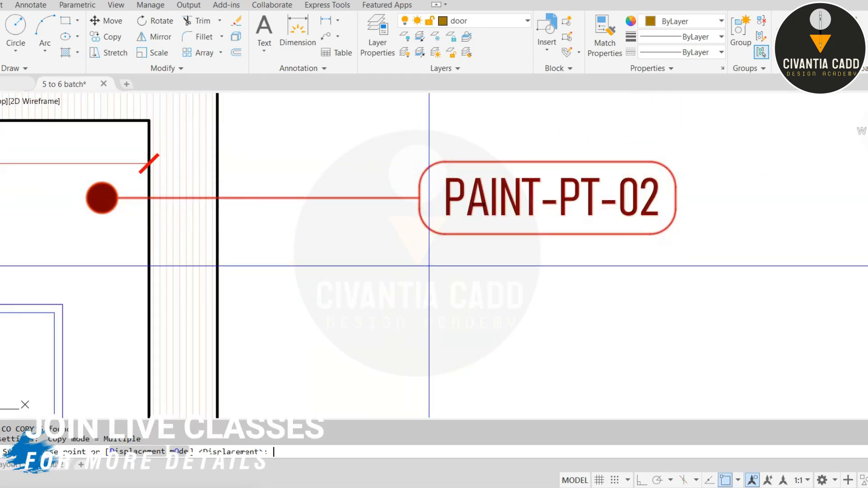
click(116, 206)
scroll(382, 165, down, 7)
scroll(311, 307, up, 6)
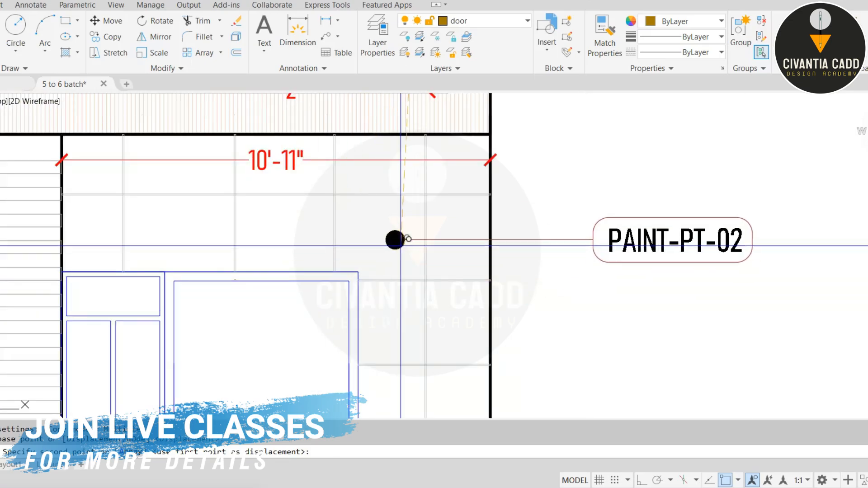
click(401, 230)
scroll(452, 230, down, 6)
key(Escape)
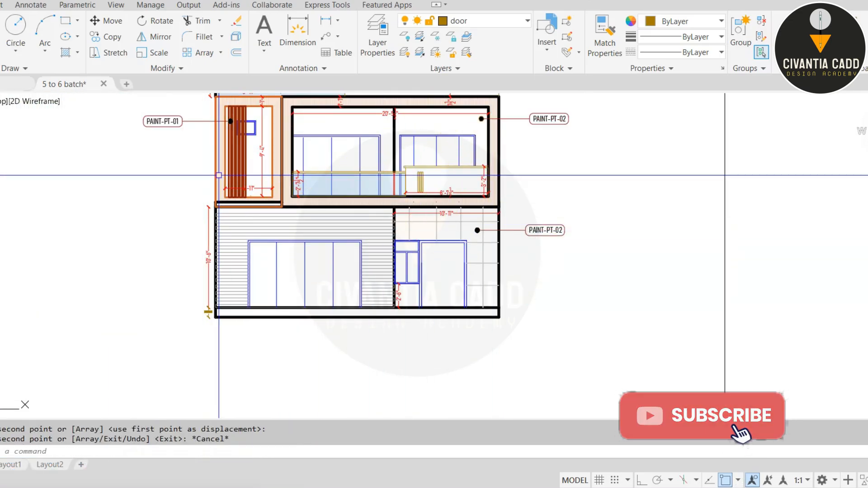
- Copy the PAINT-PT-01 label beside the slats down onto the ground floor's horizontally lined wall
scroll(181, 117, up, 5)
click(252, 145)
click(70, 230)
scroll(393, 221, up, 3)
scroll(404, 210, down, 4)
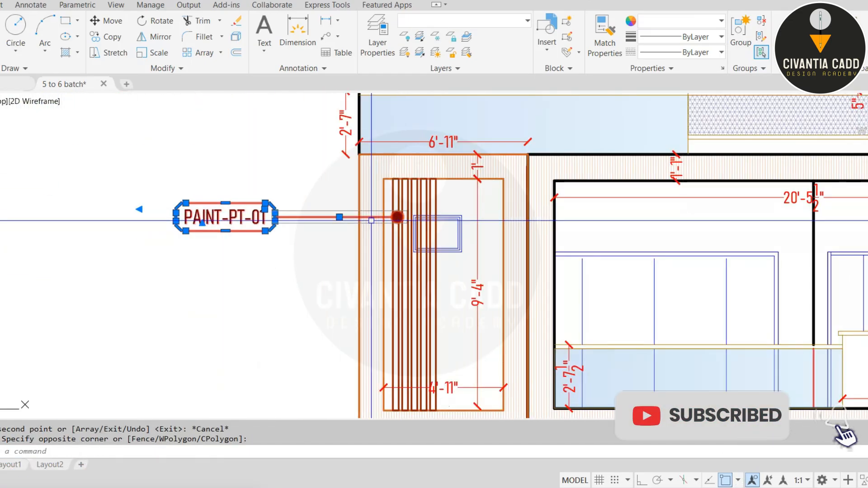
text(co)
key(space)
click(390, 218)
scroll(392, 161, down, 8)
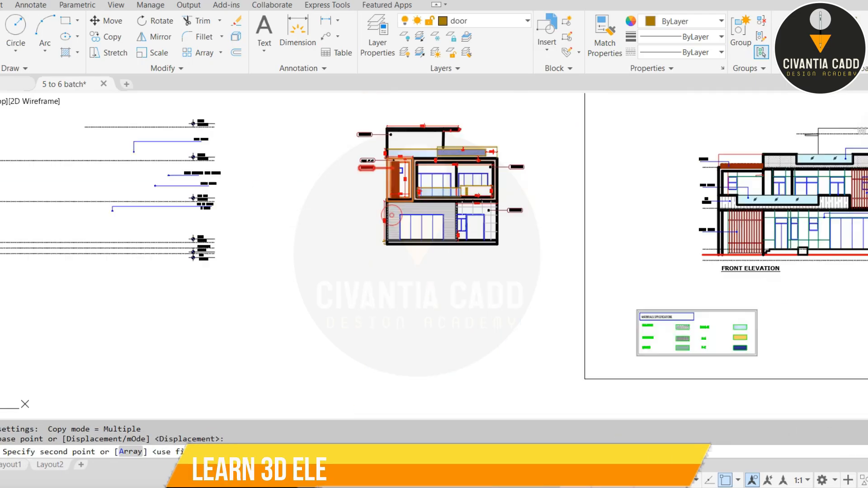
scroll(405, 211, up, 6)
click(366, 191)
key(Escape)
- Change the text of the label on the horizontally lined wall to ST-01
scroll(365, 191, down, 4)
scroll(404, 181, up, 4)
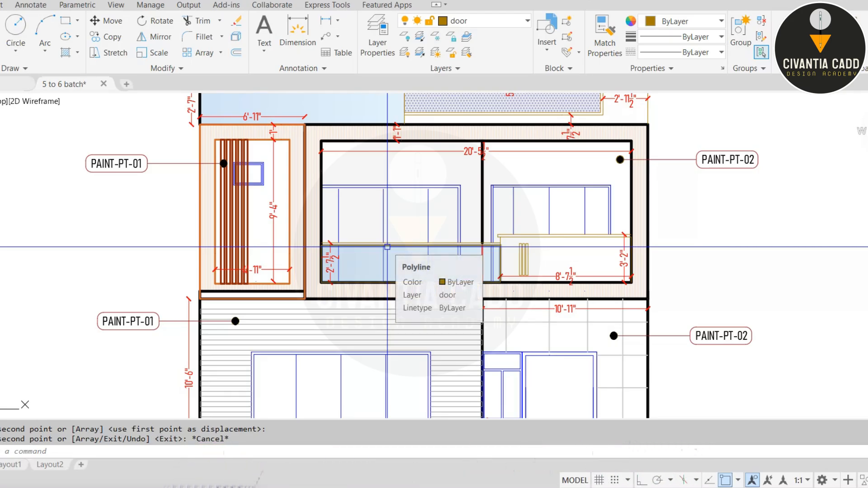
key(Escape)
middle_drag(153, 274, 230, 204)
key(Escape)
scroll(213, 248, up, 8)
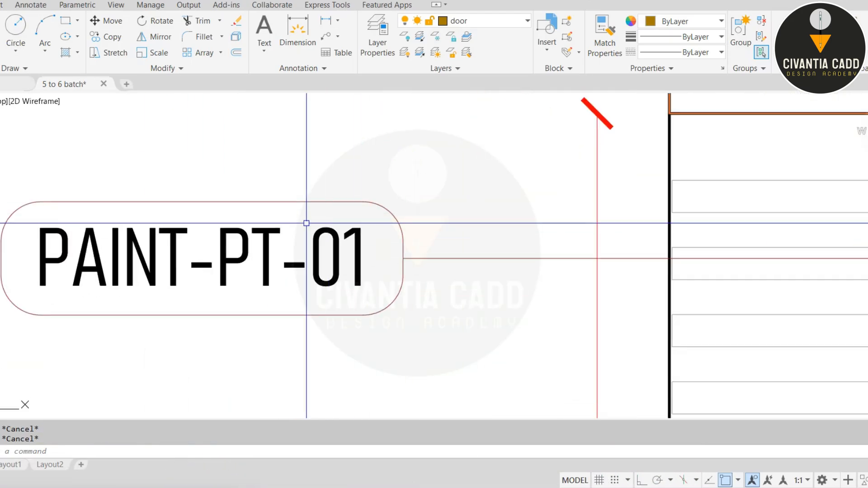
double_click(261, 228)
text(S)
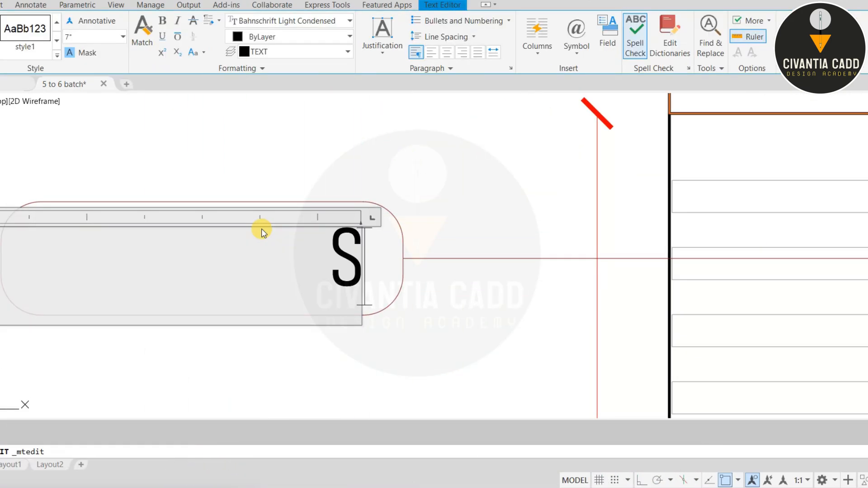
text(T-)
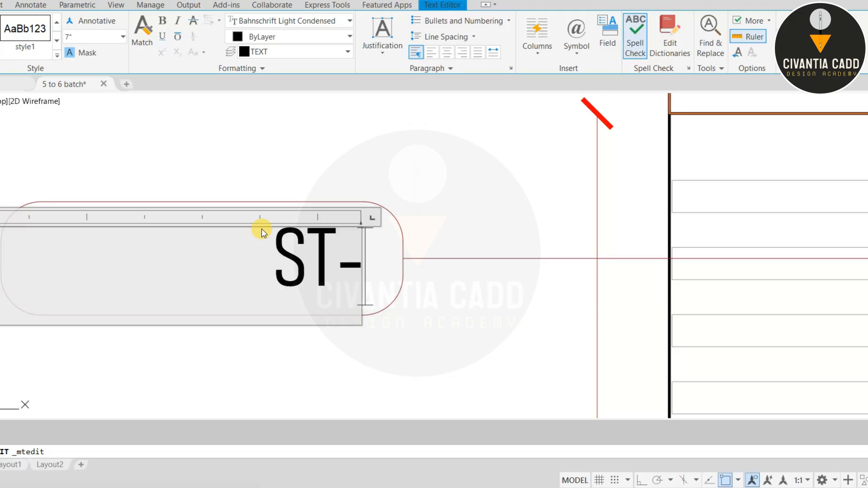
text(01)
click(223, 138)
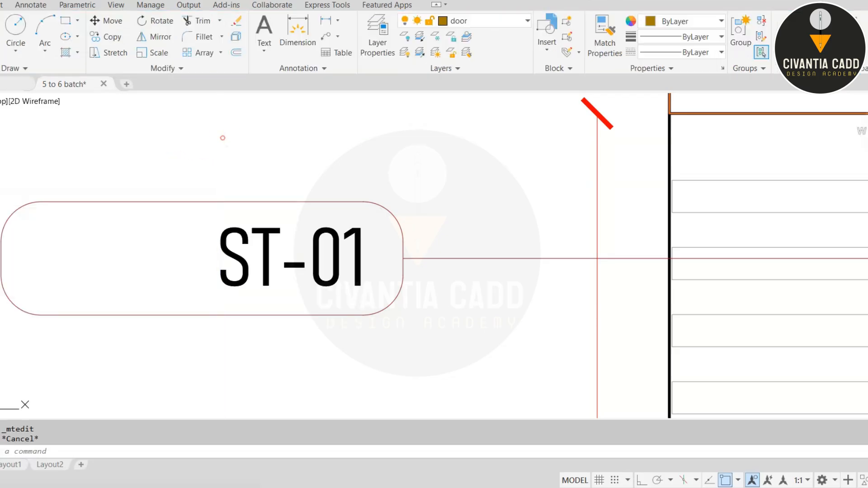
key(Escape)
- Stretch the outer end of the ST-01 label's frame inward to fit the shorter text
scroll(275, 206, down, 2)
click(163, 194)
key(Return)
click(99, 291)
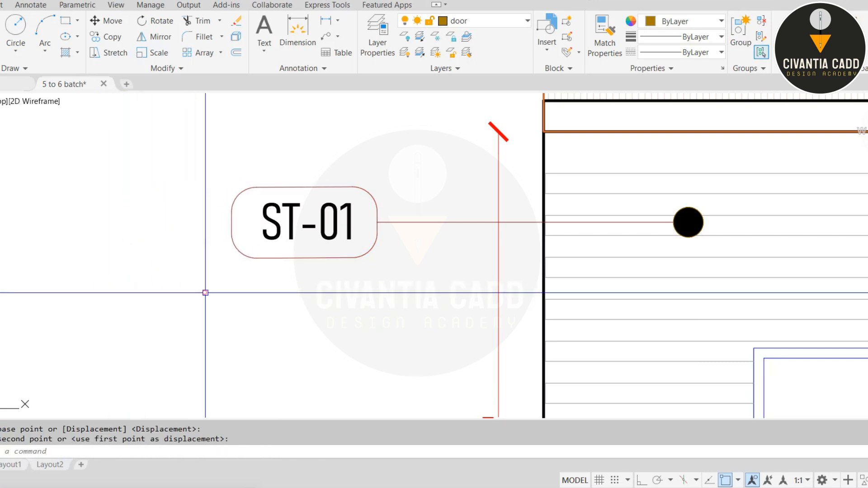
key(Escape)
- Change the text of the label on the ground floor's tiled wall to ST-02
scroll(205, 292, down, 3)
scroll(691, 261, up, 4)
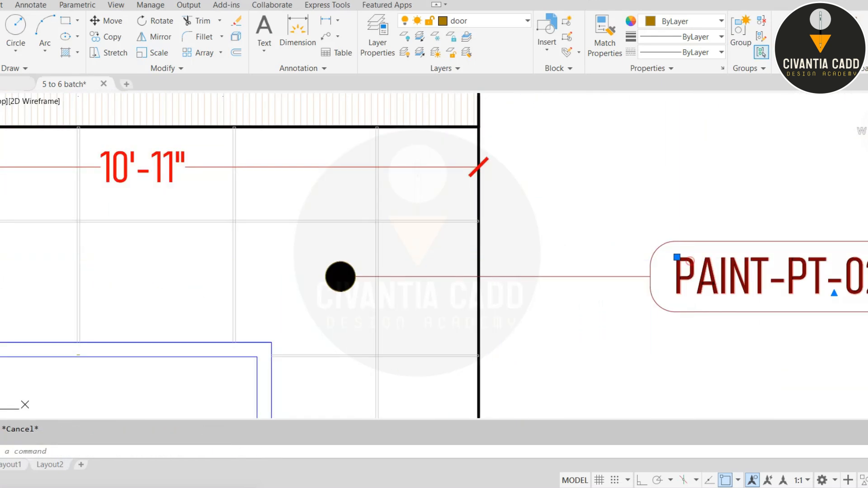
double_click(675, 254)
text(ST)
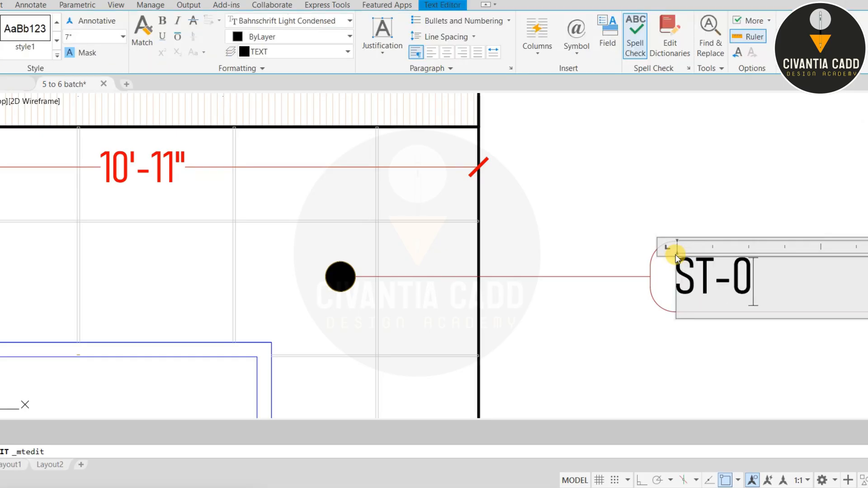
click(659, 221)
key(Escape)
- Stretch the outer end of the ST-02 label's frame inward to fit the shorter text
middle_drag(745, 234, 568, 226)
text(s)
key(Return)
click(799, 209)
click(686, 359)
key(Return)
click(654, 355)
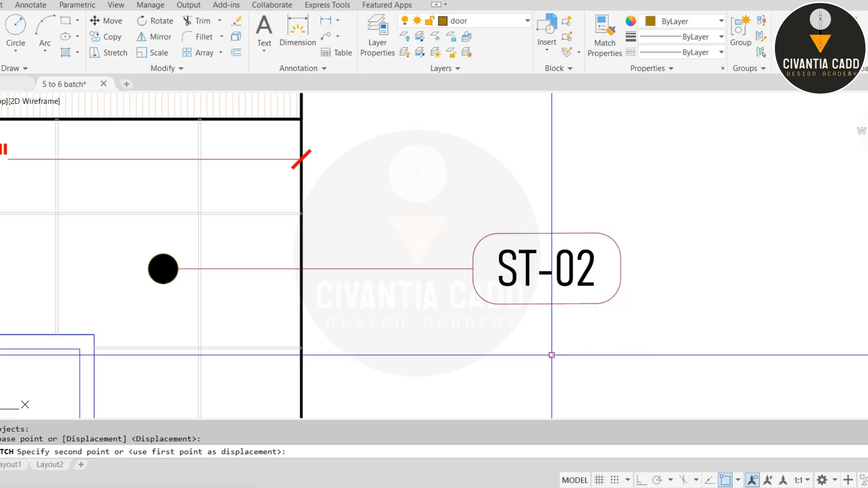
key(Escape)
- Copy the ST-02 label with its leader and dot up to the hatched frame border on the first floor
scroll(443, 284, down, 8)
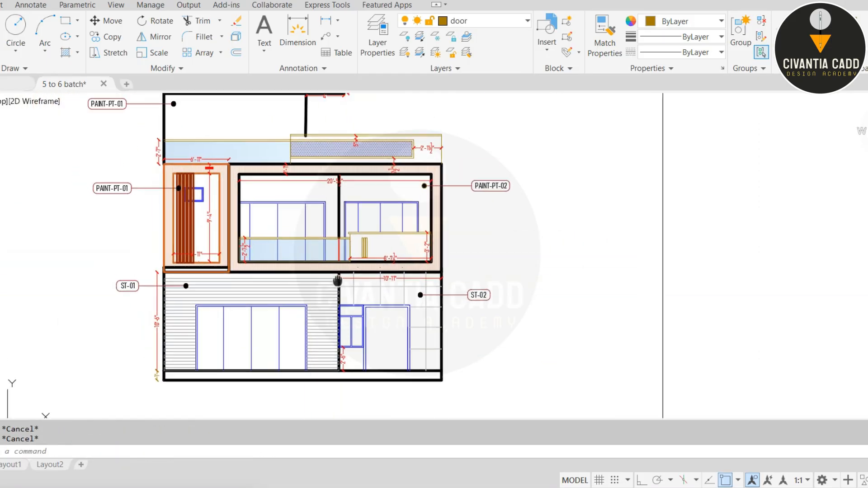
scroll(421, 246, up, 5)
scroll(596, 339, down, 2)
scroll(416, 341, up, 2)
middle_drag(416, 341, 425, 277)
scroll(490, 279, up, 2)
click(474, 286)
click(418, 335)
scroll(418, 309, down, 4)
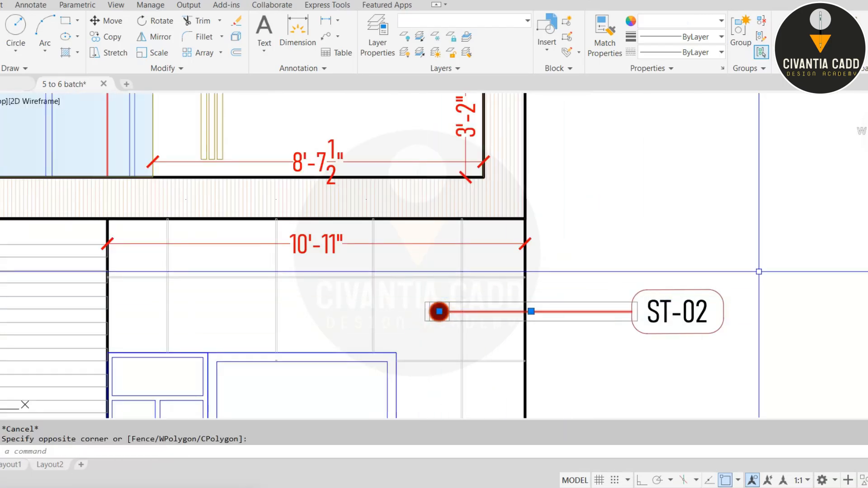
scroll(605, 329, up, 2)
click(604, 329)
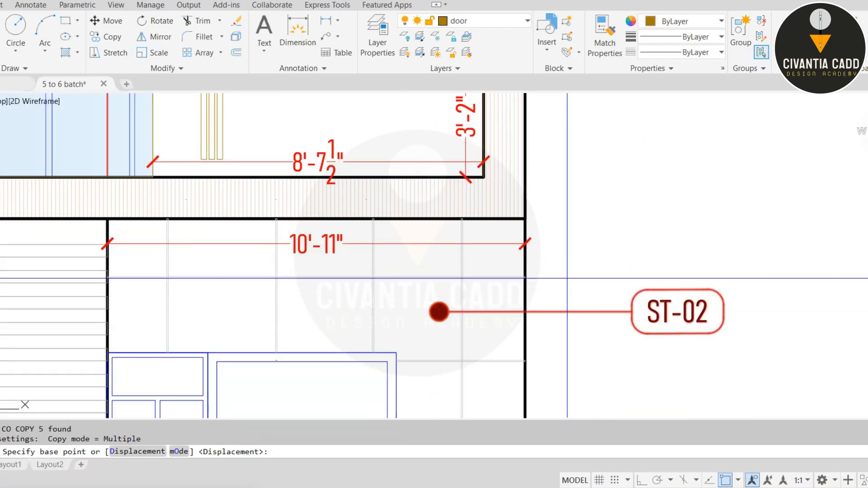
click(421, 321)
middle_drag(475, 184, 375, 281)
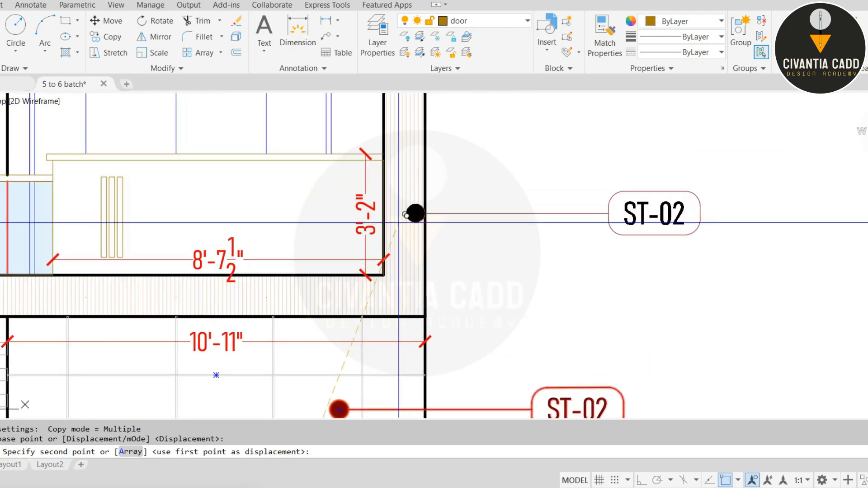
click(413, 212)
key(Escape)
key(Escape)
- Change the text of the copied label at the first-floor frame border to WD-01
double_click(671, 201)
text(WD-01)
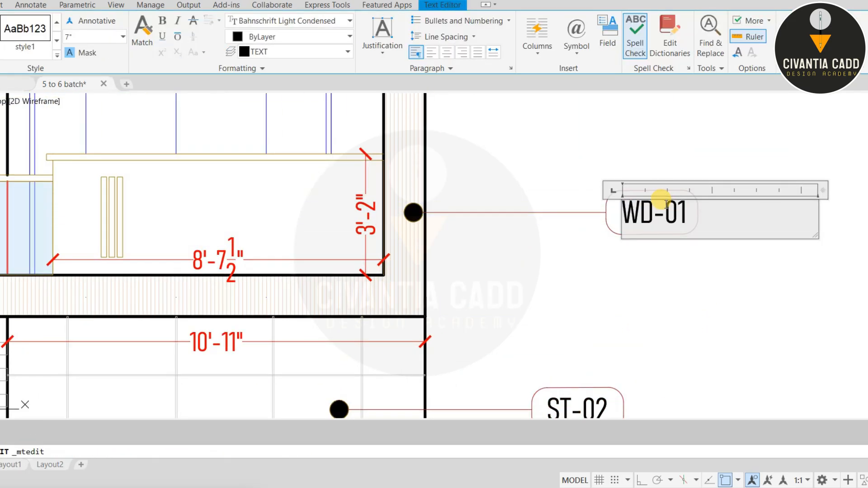
key(Escape)
- Move the GLASS RAILING text from the old level drawing to beside the terrace's glass railing, below the upper PAINT-PT-01 label
scroll(441, 242, down, 6)
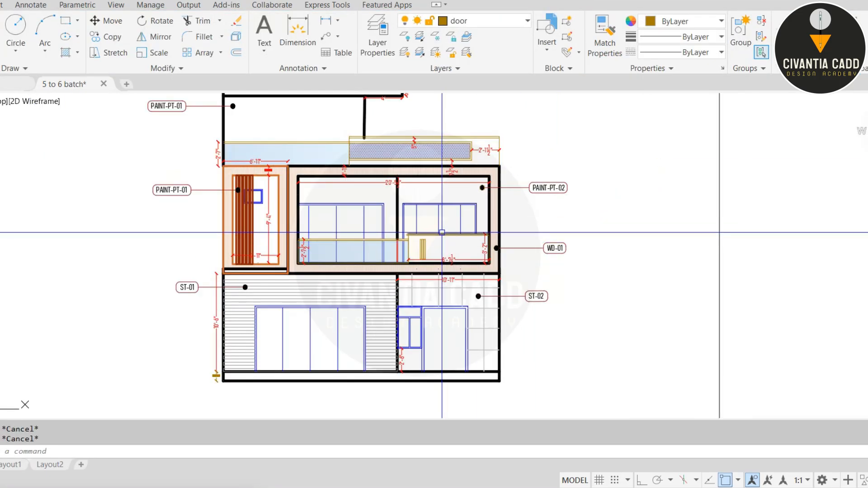
middle_drag(327, 219, 359, 255)
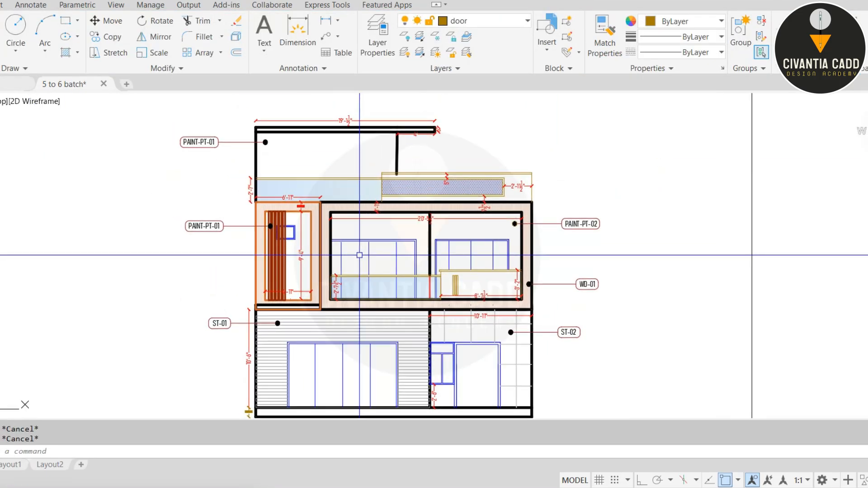
scroll(595, 238, down, 3)
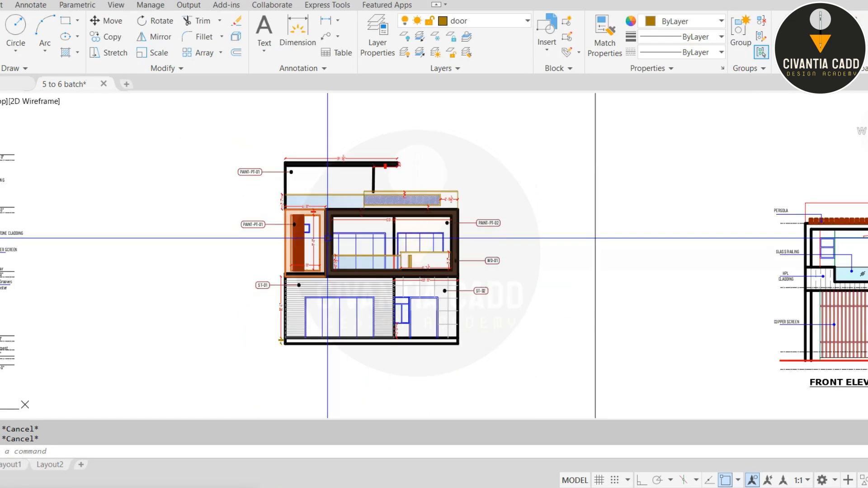
scroll(134, 173, up, 4)
click(167, 138)
click(131, 159)
key(Escape)
click(174, 153)
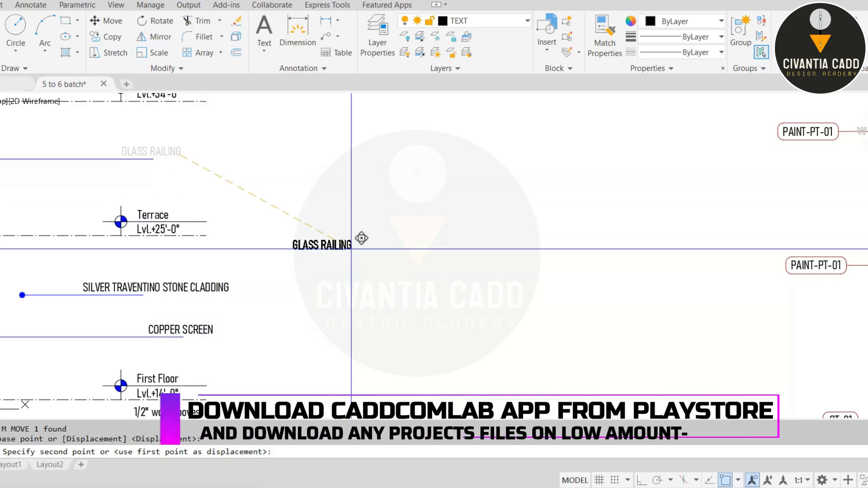
middle_drag(624, 210, 310, 220)
scroll(605, 193, up, 4)
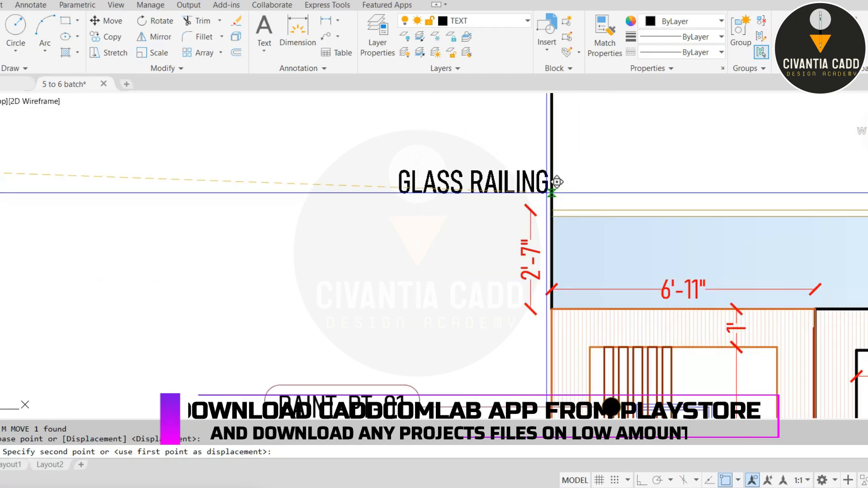
click(415, 152)
- Draw an L-shaped leader running horizontally under the GLASS RAILING text and vertically down into the terrace's glass panel
text(l)
key(Return)
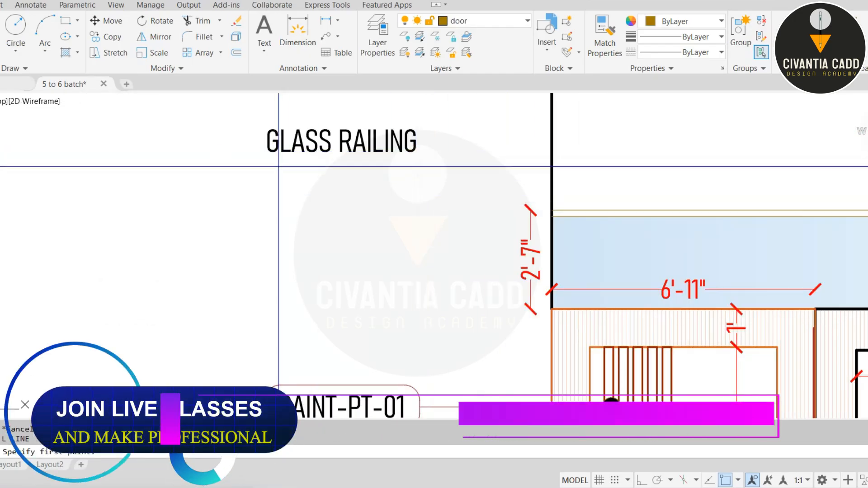
scroll(270, 164, up, 2)
click(245, 158)
click(639, 479)
scroll(516, 275, down, 2)
mouse_move(599, 182)
middle_down()
mouse_move(582, 182)
mouse_move(601, 191)
middle_up()
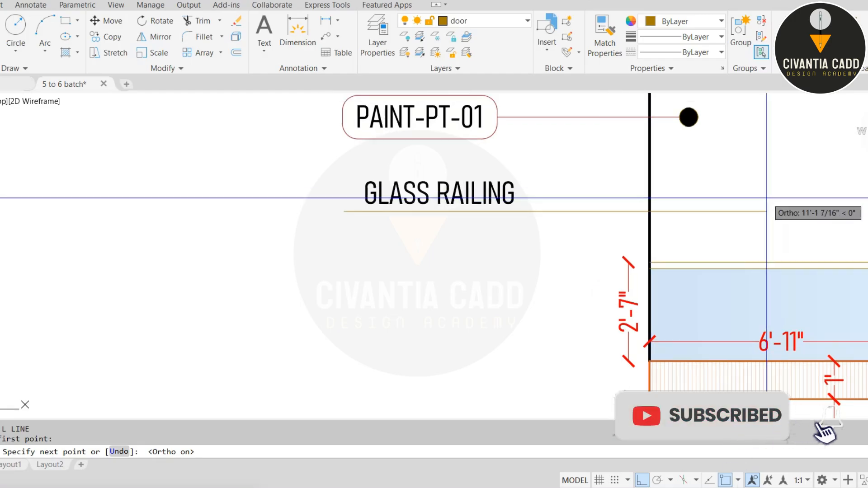
middle_drag(805, 211, 605, 212)
click(605, 211)
click(610, 300)
key(Escape)
- Set the color of the GLASS RAILING leader's two lines to magenta
click(631, 180)
click(556, 222)
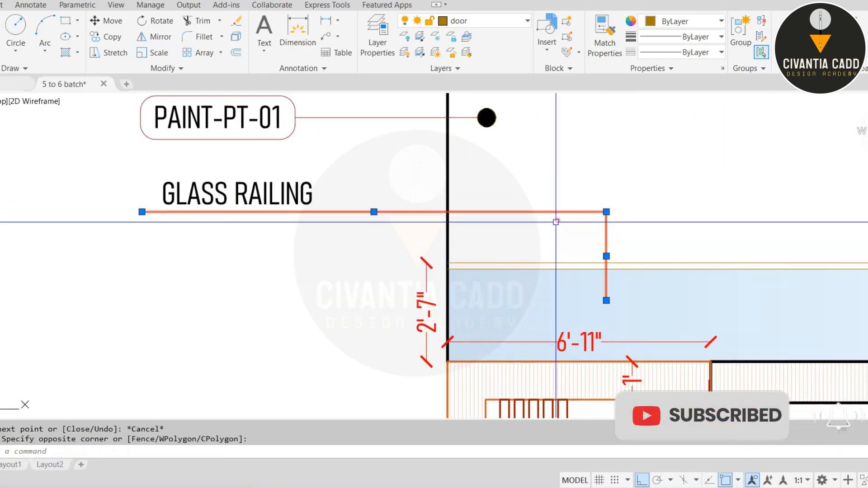
click(706, 16)
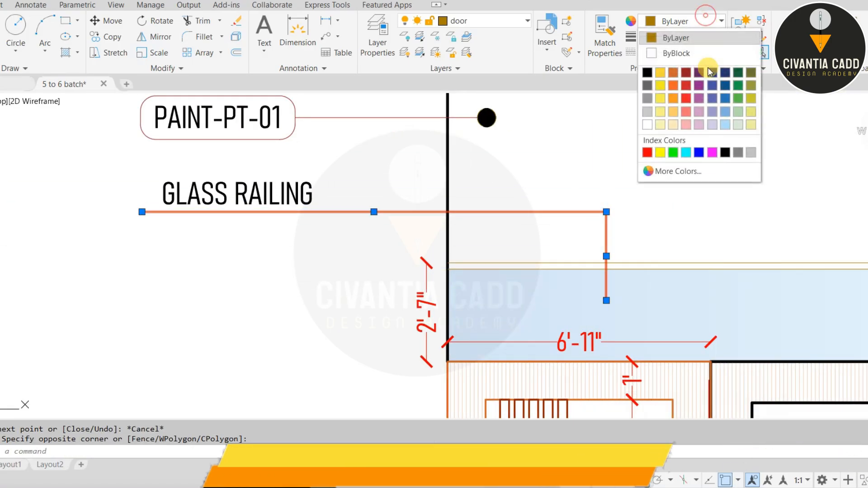
click(711, 152)
key(Escape)
scroll(325, 224, down, 4)
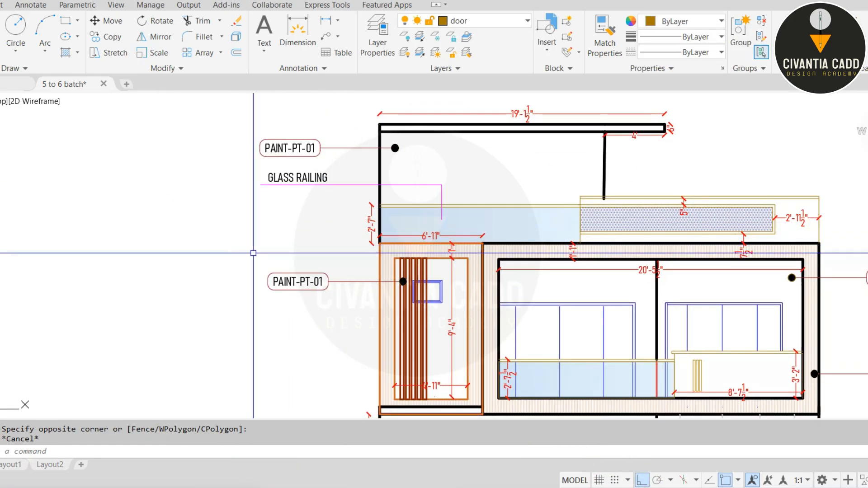
key(Escape)
- Move the SILVER TRAVENTINO STONE CLADDING text and its leader onto the ground floor's tiled wall, below the ST-02 label
scroll(365, 226, down, 4)
scroll(99, 246, up, 4)
scroll(100, 246, down, 2)
scroll(81, 247, up, 4)
click(306, 190)
click(69, 247)
text(m)
key(space)
click(100, 225)
scroll(129, 250, down, 4)
middle_drag(495, 278, 66, 248)
scroll(493, 327, up, 4)
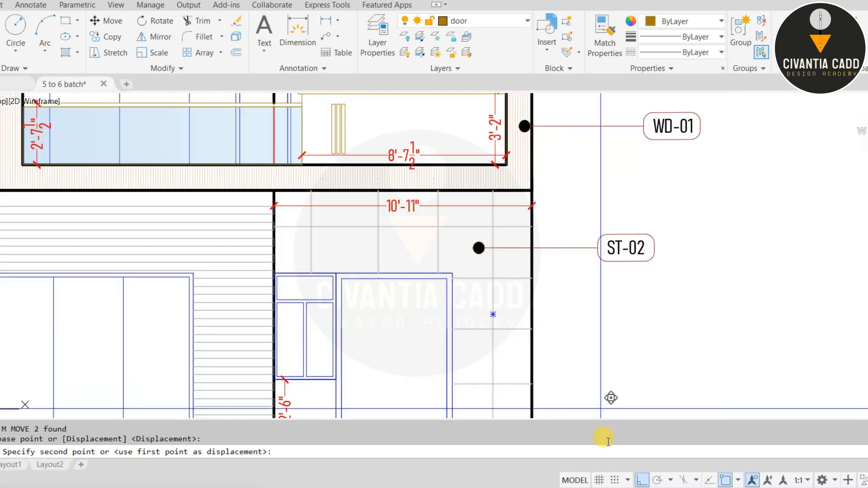
scroll(487, 304, up, 4)
scroll(420, 299, down, 2)
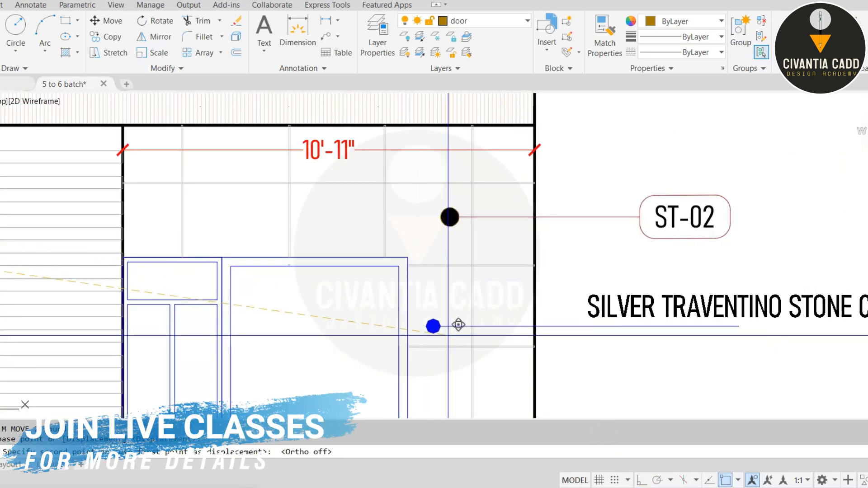
click(457, 326)
scroll(452, 326, down, 2)
key(Escape)
key(Escape)
- Extend the stone cladding leader's outer end horizontally past the end of its text
scroll(647, 316, up, 4)
click(553, 280)
middle_drag(575, 281, 337, 270)
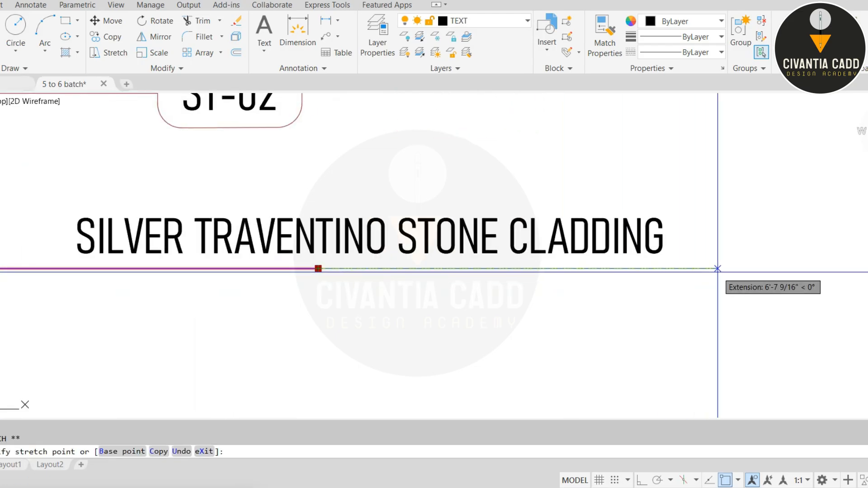
key(Escape)
scroll(474, 251, down, 5)
scroll(618, 255, up, 5)
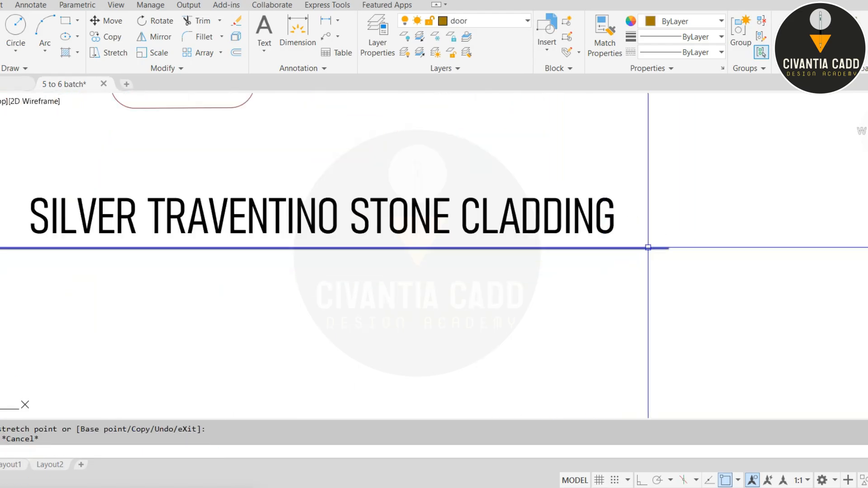
- Stretch the stone cladding leader's outer end horizontally inward so it ends just past the text
scroll(647, 247, up, 2)
text(s)
key(Return)
click(714, 217)
click(647, 304)
key(Return)
click(604, 315)
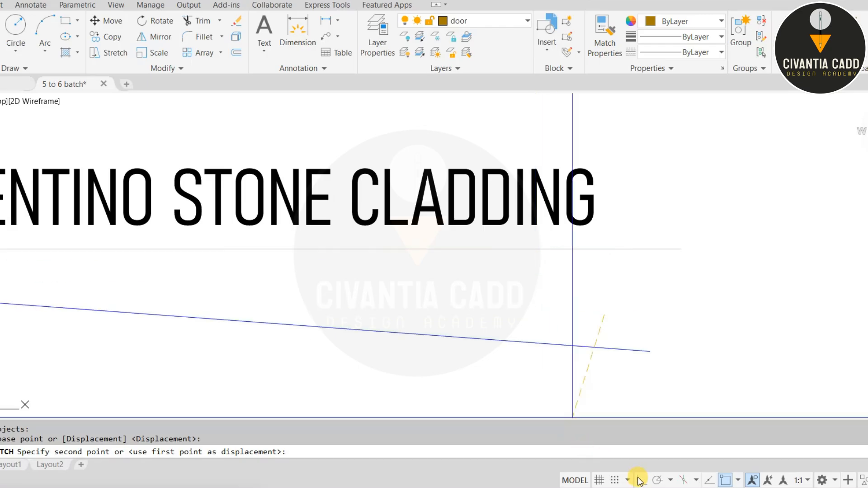
key(Escape)
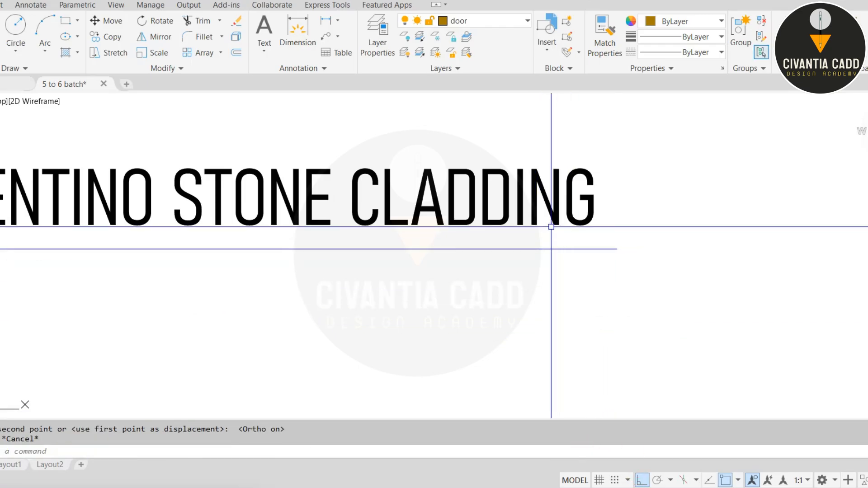
scroll(552, 235, down, 3)
scroll(315, 220, up, 2)
click(508, 327)
key(Escape)
scroll(511, 331, down, 3)
middle_drag(387, 292, 464, 312)
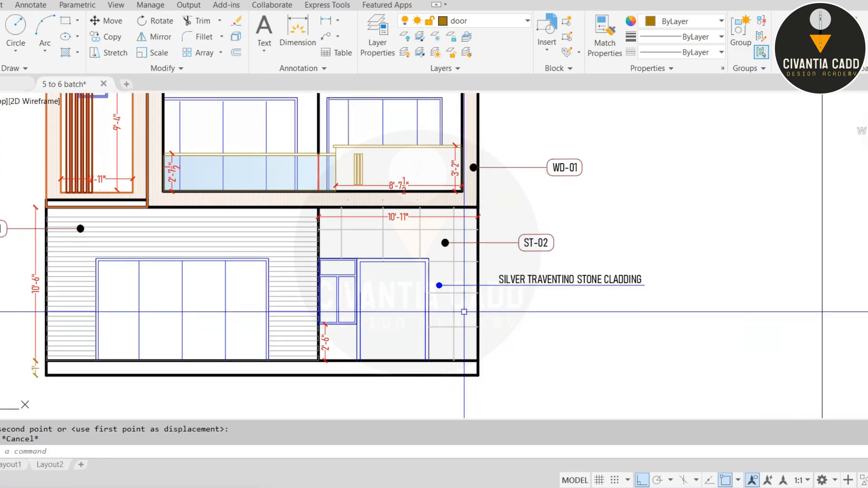
- Move the 1/2" wd. Grooves in Plaster text from the old level drawing to below the SILVER TRAVENTINO STONE CLADDING label
scroll(443, 294, down, 5)
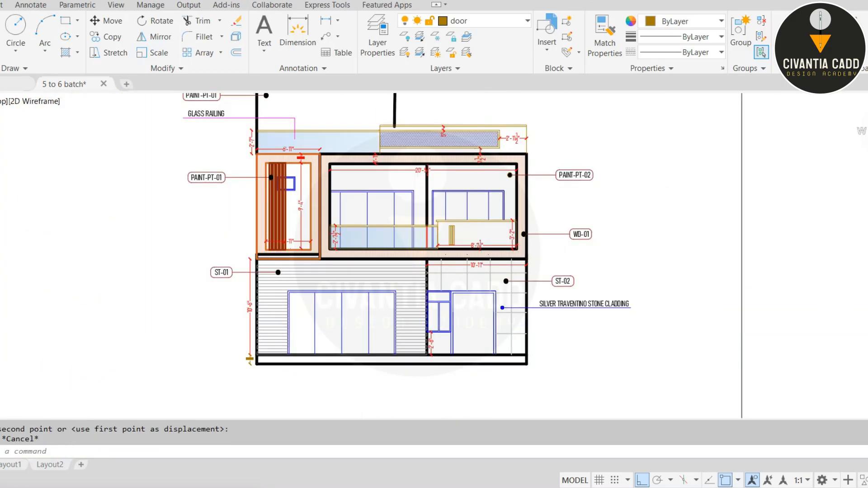
scroll(284, 287, up, 5)
click(436, 239)
text(m)
key(Return)
click(373, 240)
scroll(333, 235, down, 5)
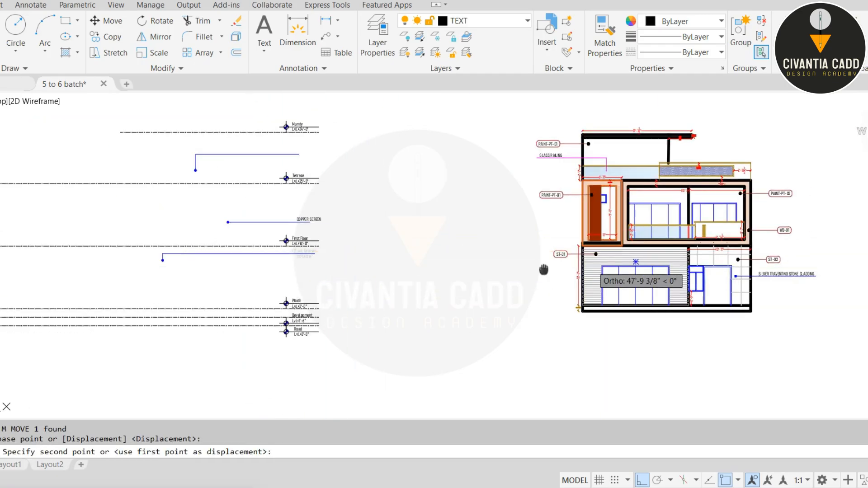
scroll(542, 267, up, 5)
middle_drag(527, 287, 324, 274)
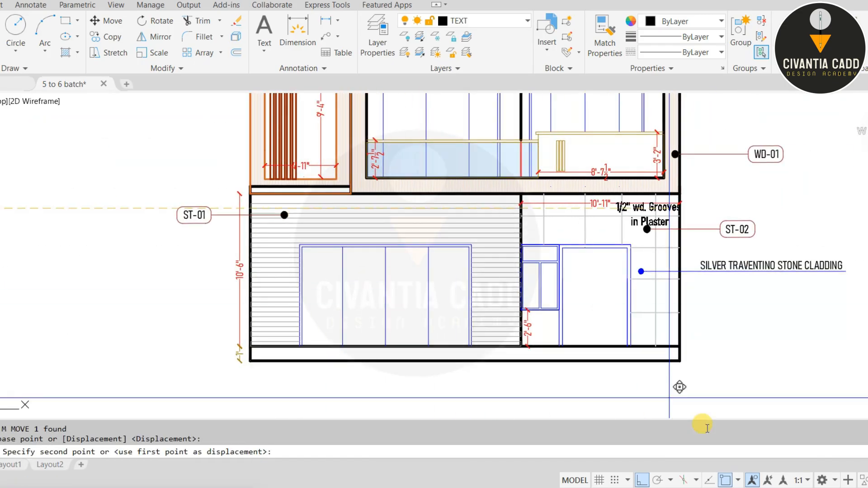
scroll(762, 224, up, 5)
middle_drag(719, 168, 583, 235)
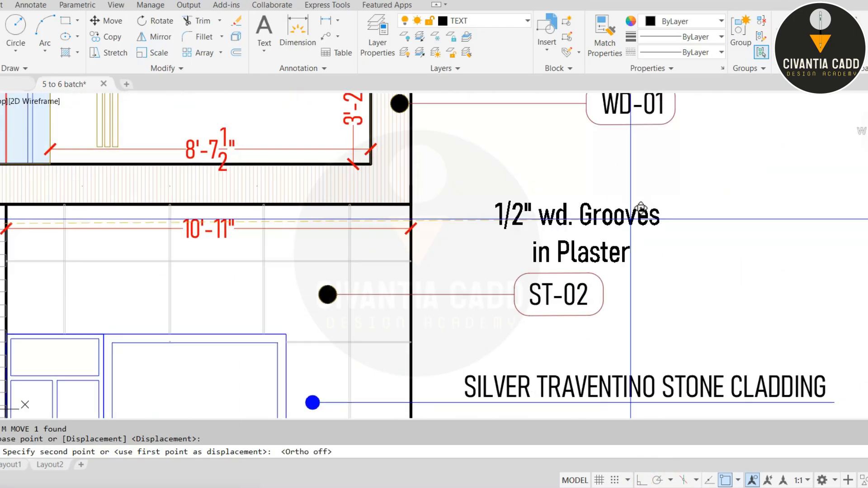
middle_drag(506, 255, 563, 188)
scroll(559, 266, down, 2)
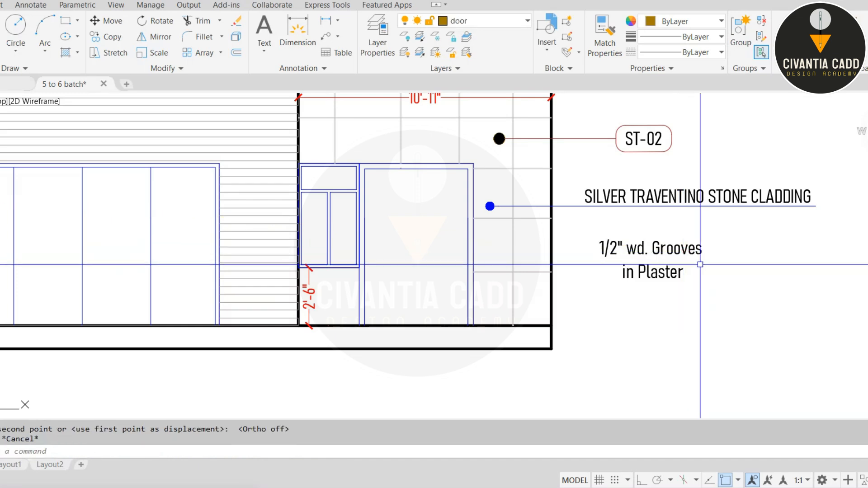
- Draw an L-shaped leader from the 1/2" wd. Grooves in Plaster text across to the door and up to the wall grooves above
text(l)
key(Return)
scroll(678, 260, up, 4)
click(771, 268)
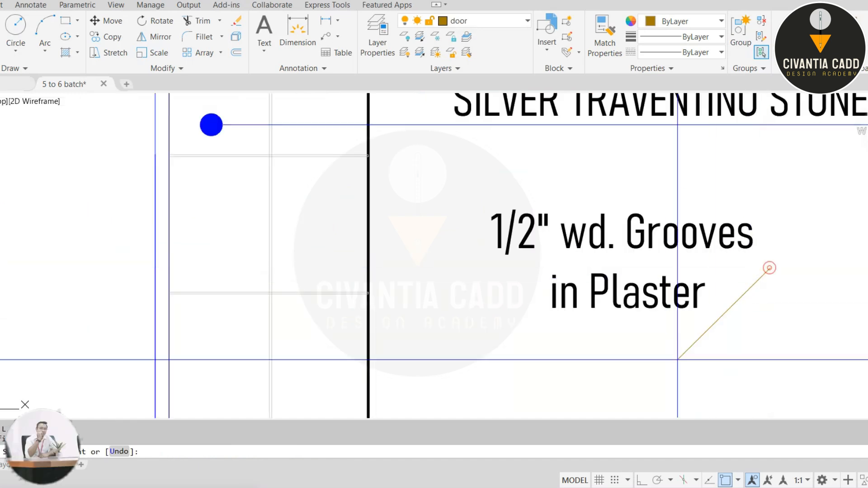
click(640, 480)
scroll(434, 272, down, 3)
scroll(434, 272, up, 4)
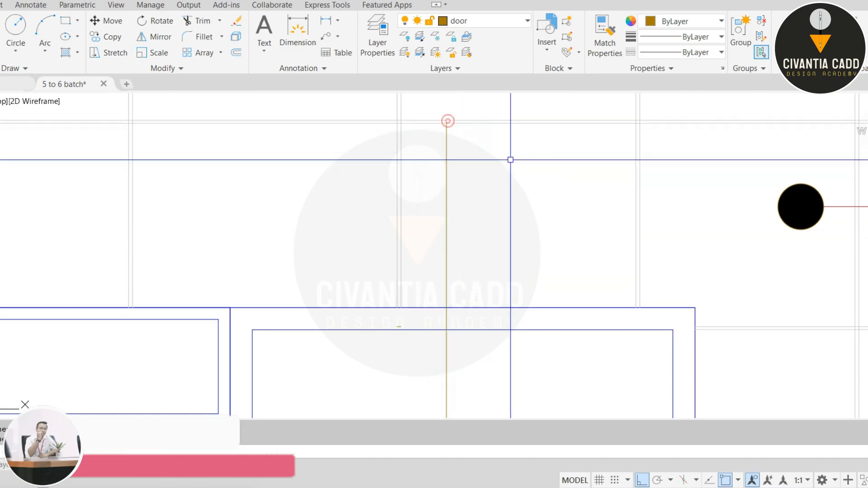
key(Escape)
key(Escape)
- Match the grooves note's leader lines to the properties of the magenta GLASS RAILING leader
scroll(548, 270, down, 4)
text(ma)
key(Return)
scroll(499, 241, down, 4)
scroll(252, 195, up, 2)
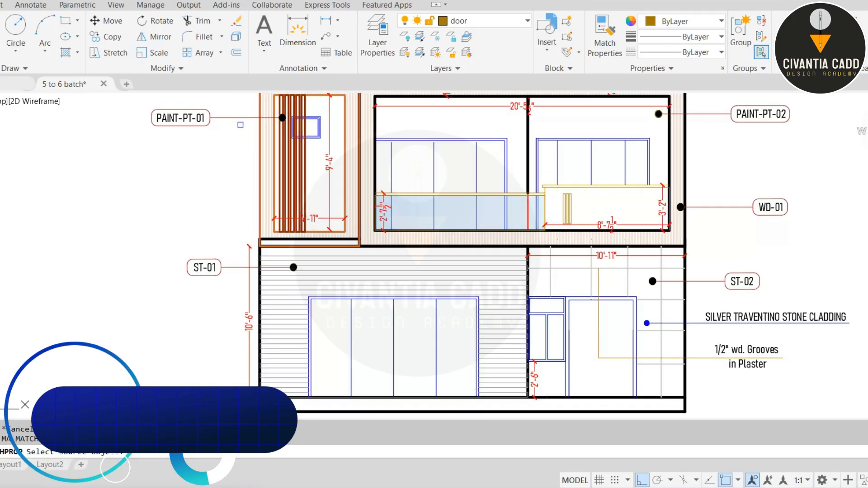
middle_drag(252, 188, 246, 341)
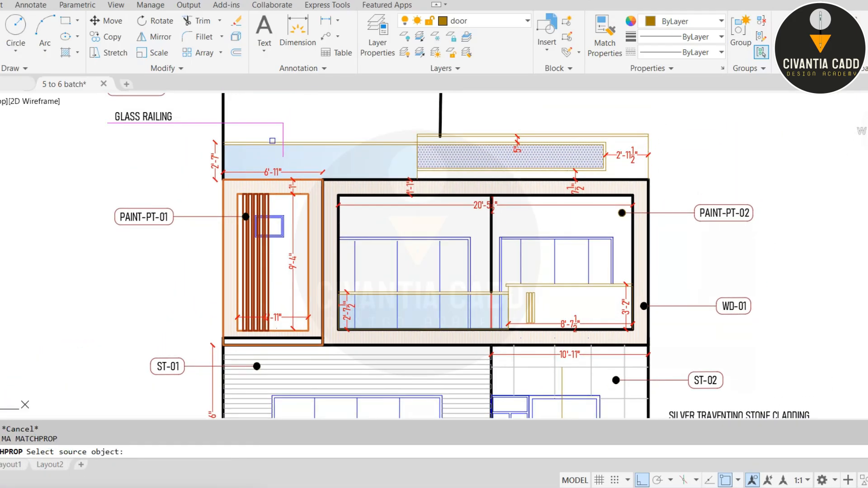
scroll(281, 122, down, 1)
middle_drag(505, 277, 381, 124)
scroll(384, 153, up, 3)
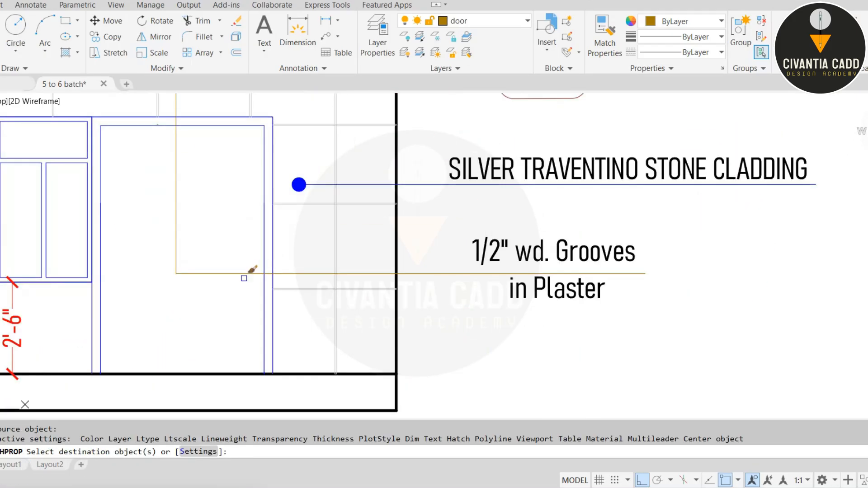
scroll(244, 277, up, 1)
click(213, 237)
click(106, 300)
key(Escape)
key(Escape)
scroll(353, 280, down, 5)
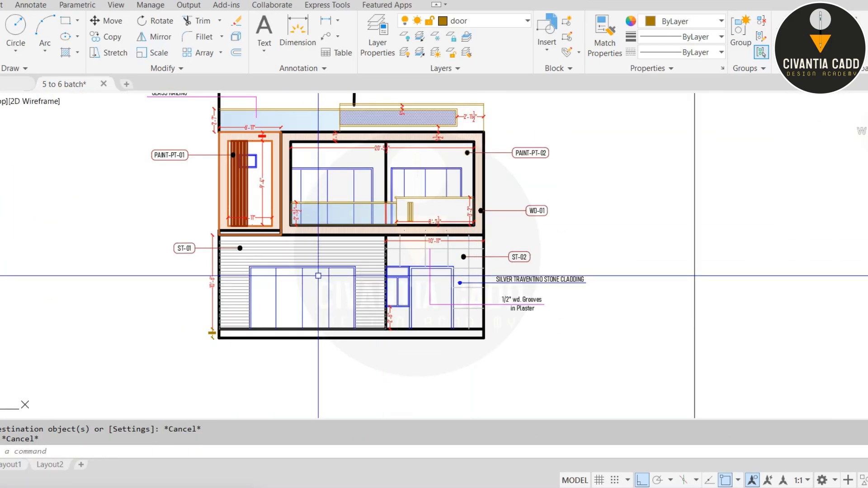
- Erase the leftover 1/2" wd. Grooves in Plaster note and its leader above the Mumty level mark
scroll(345, 279, down, 2)
middle_drag(330, 275, 504, 289)
middle_drag(271, 258, 556, 290)
scroll(427, 235, down, 2)
scroll(431, 154, up, 4)
click(480, 163)
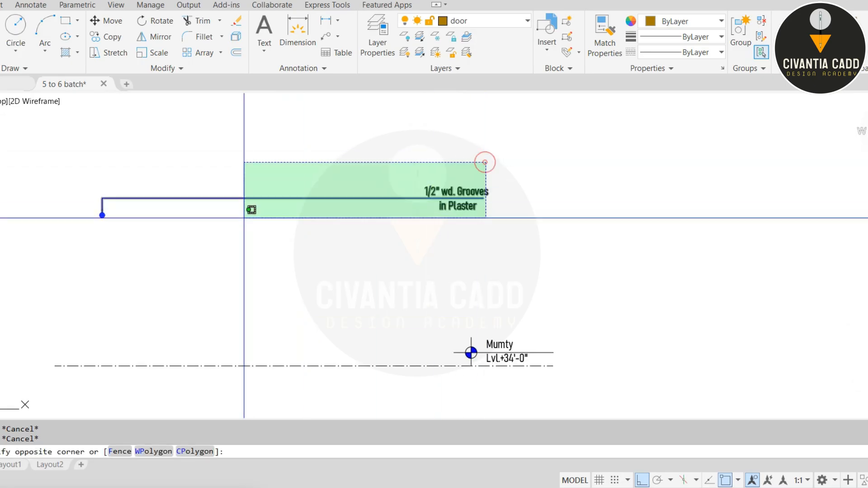
click(242, 212)
scroll(397, 228, down, 2)
text(E)
key(Return)
scroll(297, 215, down, 2)
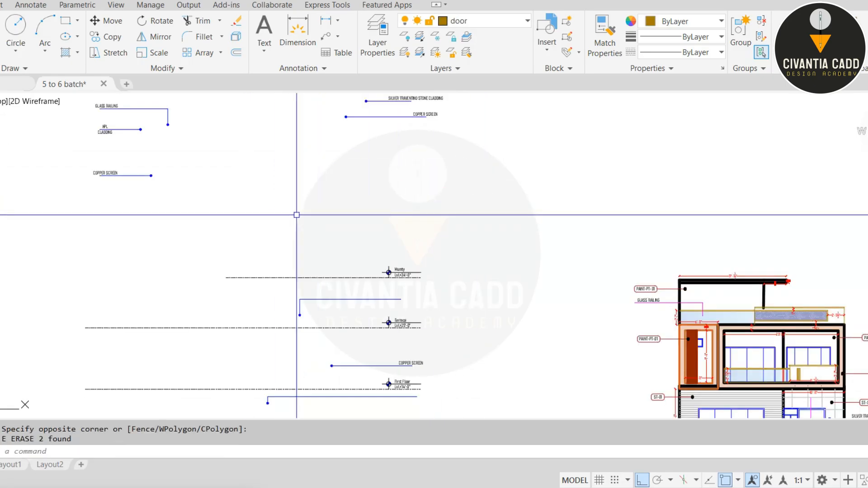
- Erase the leftover SILVER TRAVENTINO STONE CLADDING and COPPER SCREEN notes with their leaders above the old level drawing
scroll(419, 184, up, 4)
click(513, 160)
click(297, 229)
key(Escape)
scroll(462, 174, up, 4)
click(533, 150)
scroll(508, 179, down, 4)
click(311, 233)
text(e)
key(space)
- Erase the leftover GLASS RAILING note and its leader above the HPL CLADDING note
middle_drag(271, 230, 536, 242)
scroll(257, 135, up, 2)
click(316, 140)
click(148, 197)
key(space)
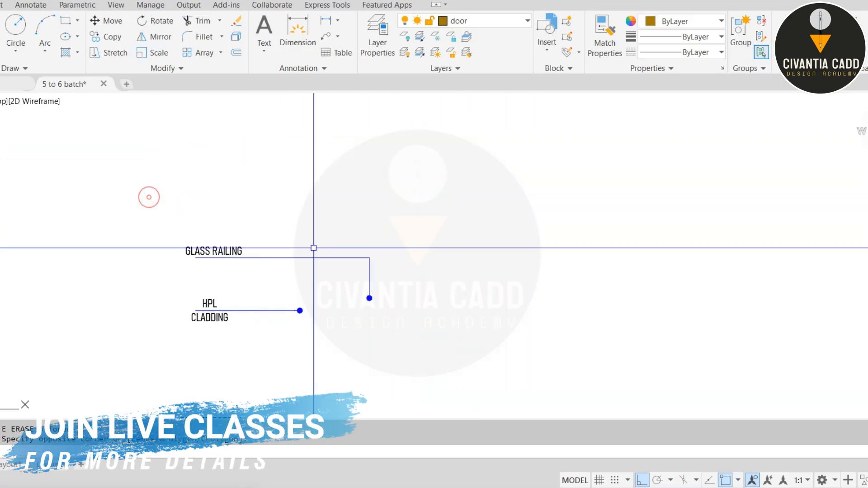
scroll(388, 161, down, 2)
click(412, 159)
click(215, 200)
text(e)
key(space)
- Move the HPL CLADDING note and leader to the elevation, with the dot on the first-floor orange frame below PAINT-PT-01
click(364, 208)
click(167, 251)
scroll(322, 213, down, 3)
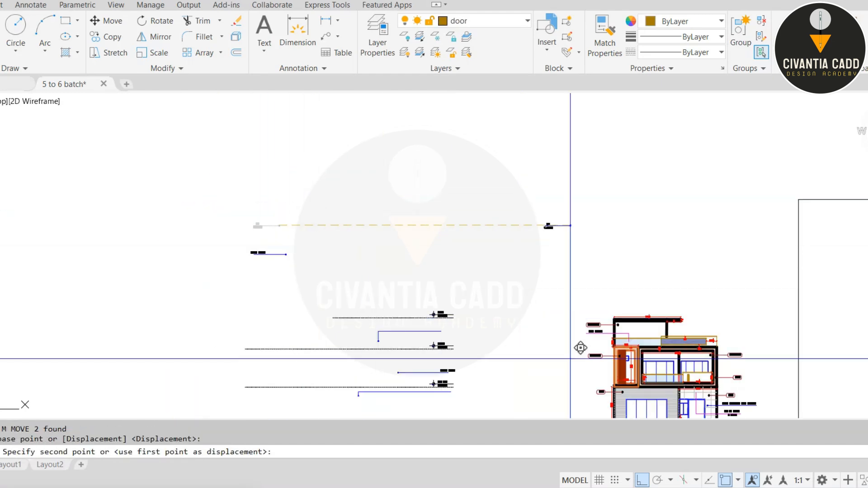
scroll(577, 344, up, 4)
click(642, 480)
scroll(505, 249, up, 5)
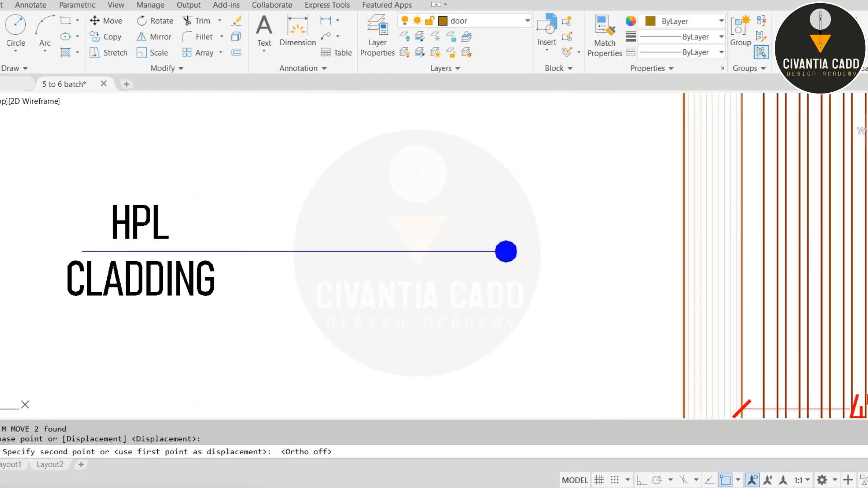
key(Escape)
- Erase the leftover COPPER SCREEN note and leader that stood below the HPL CLADDING note's old place
scroll(494, 199, down, 8)
middle_drag(348, 159, 388, 190)
scroll(431, 188, up, 5)
click(431, 138)
click(236, 199)
text(e)
key(space)
- Erase the leftover L-shaped leaders and the COPPER SCREEN note among the Mumty, Terrace and First Floor level lines
middle_drag(483, 252, 359, 175)
click(482, 234)
click(335, 255)
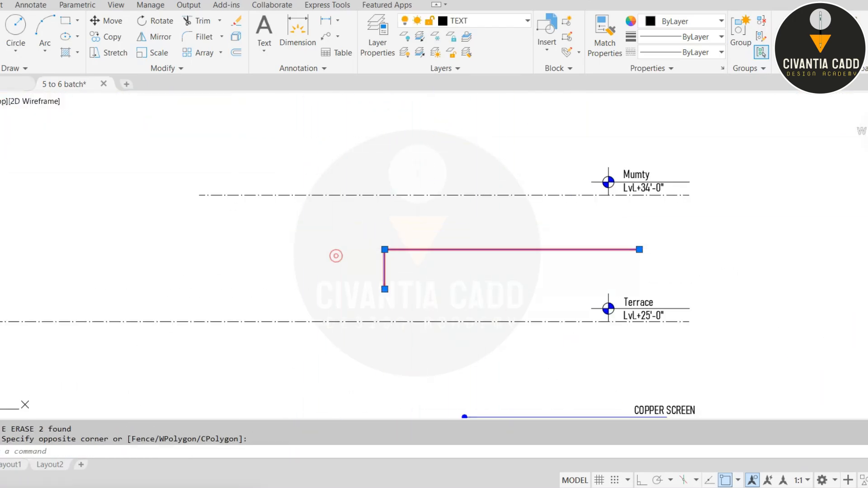
text(e)
middle_drag(470, 362, 338, 227)
click(568, 255)
click(305, 282)
text(e)
middle_drag(368, 350, 340, 233)
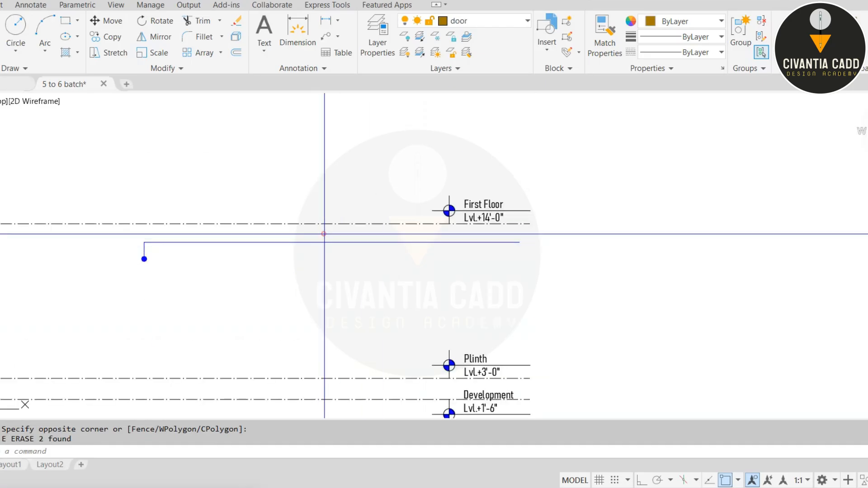
click(324, 235)
click(296, 253)
text(e)
- Mirror the 1/2" wd. Grooves in Plaster note and its horizontal leader line across the elevation's vertical centre, keeping the original
scroll(370, 244, down, 1)
scroll(303, 252, up, 1)
scroll(299, 251, down, 2)
middle_drag(741, 267, 574, 263)
scroll(575, 263, up, 5)
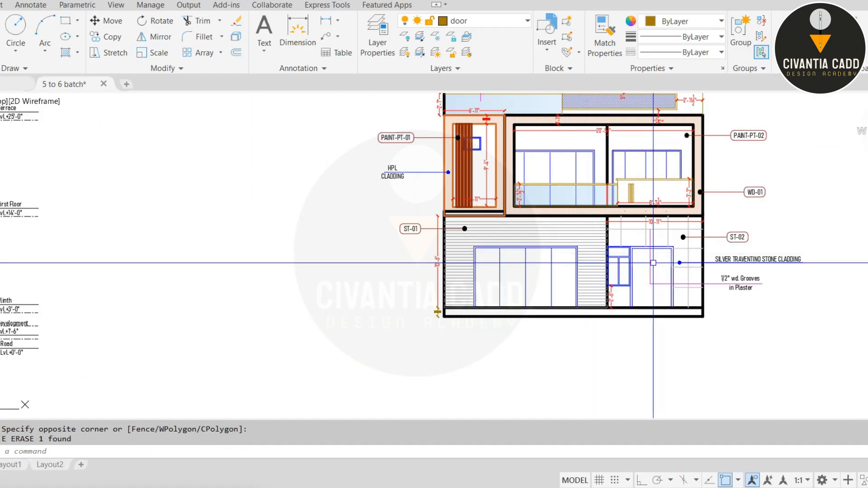
key(Escape)
key(Escape)
scroll(679, 277, up, 3)
click(698, 259)
click(560, 318)
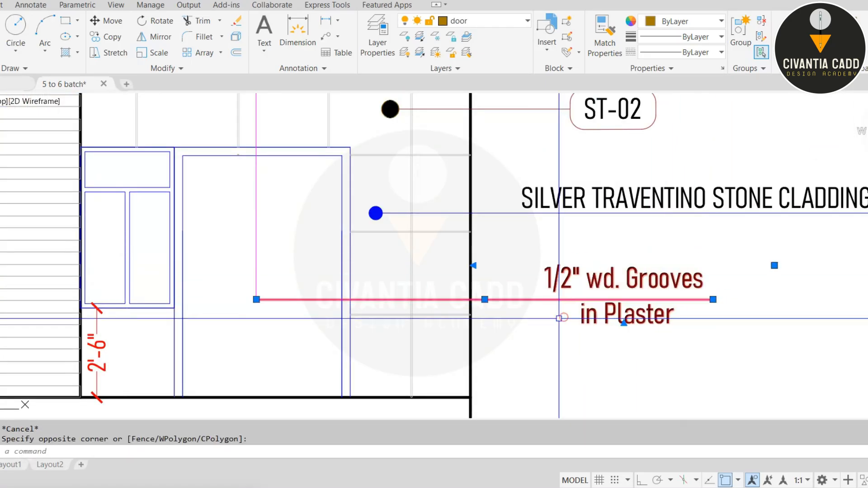
scroll(584, 283, down, 2)
text(mi)
key(space)
scroll(585, 282, down, 4)
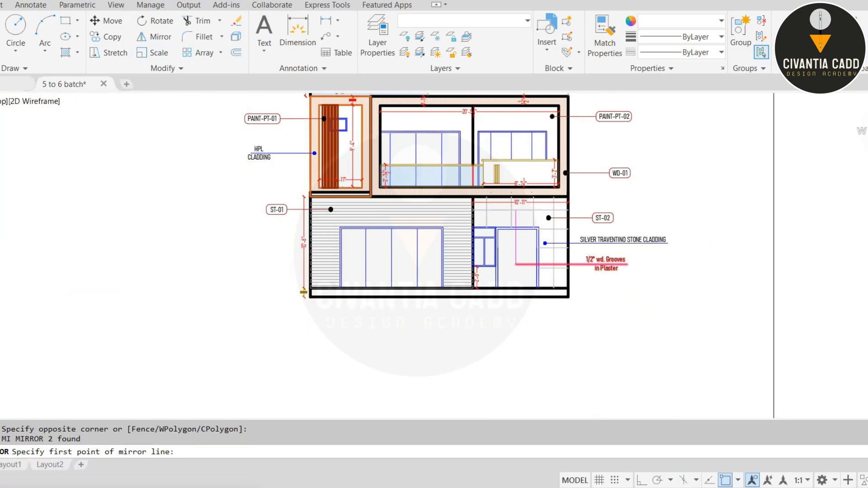
scroll(515, 252, up, 2)
click(480, 226)
click(642, 479)
click(493, 364)
key(space)
- Move the mirrored grooves note so its leader ends on the grooved ground-floor wall below ST-01
scroll(211, 245, up, 4)
click(208, 237)
click(76, 327)
text(m)
key(space)
click(446, 294)
click(642, 480)
scroll(562, 266, down, 2)
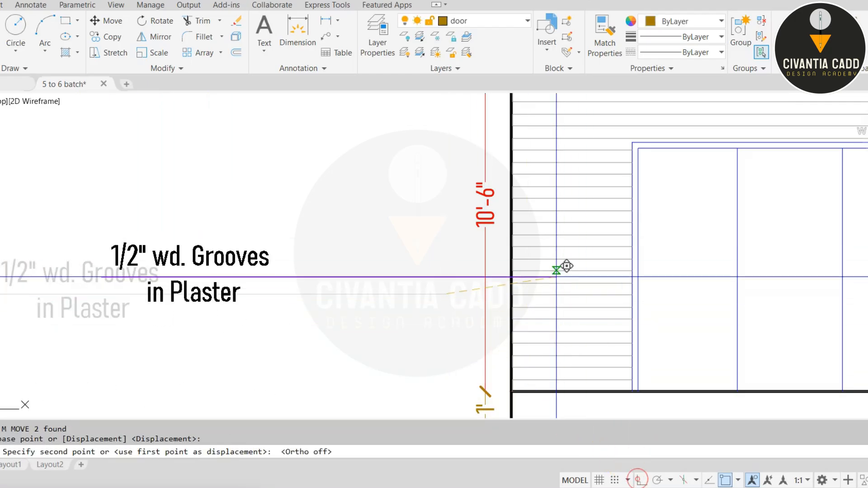
scroll(540, 226, down, 3)
key(Escape)
scroll(540, 226, down, 5)
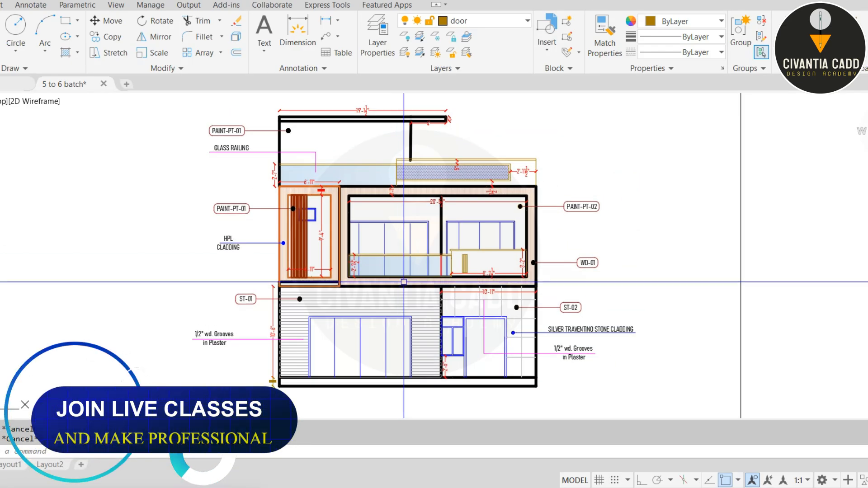
- Copy the GLASS RAILING text and its horizontal leader line to between the first-floor PAINT-PT-01 and HPL CLADDING labels
middle_drag(430, 247, 415, 246)
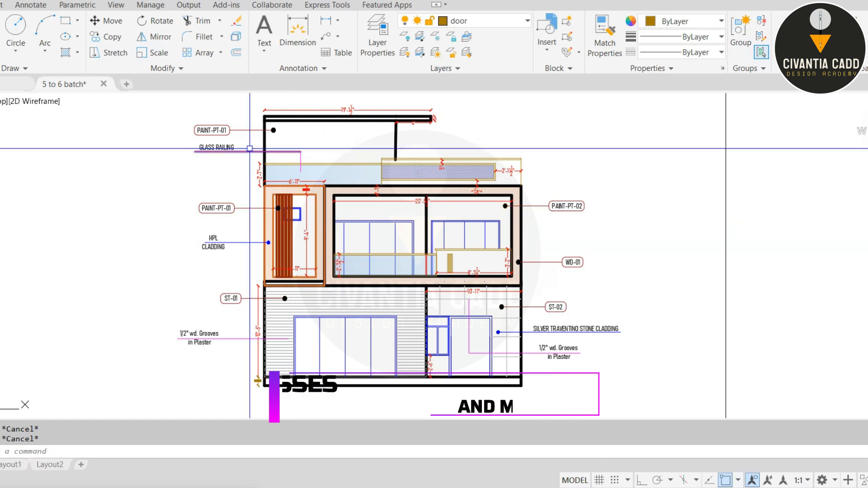
scroll(251, 148, up, 3)
click(246, 132)
click(130, 167)
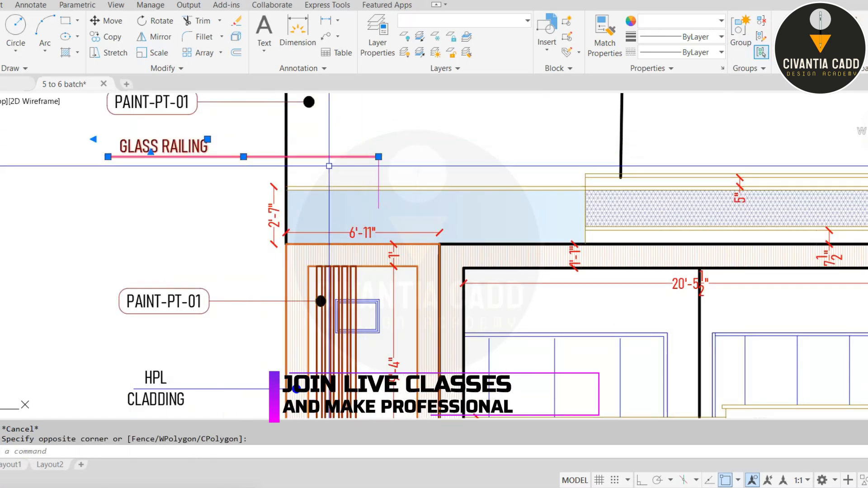
text(co)
key(space)
click(378, 156)
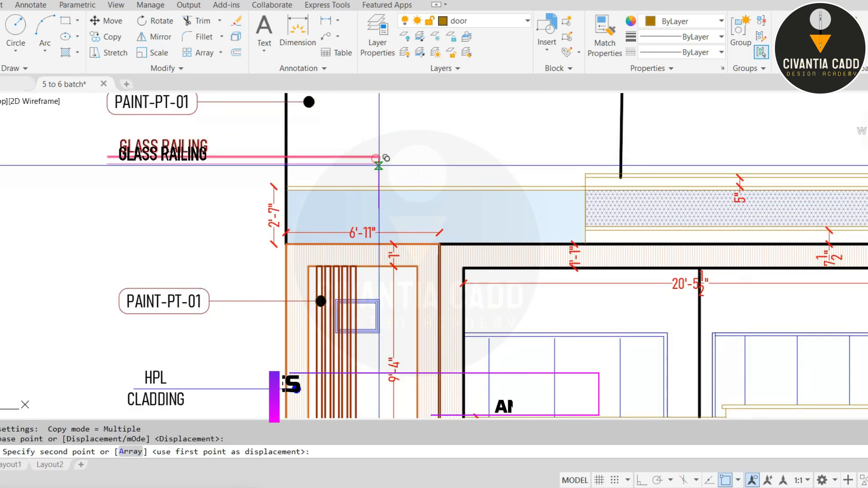
middle_drag(389, 302, 401, 158)
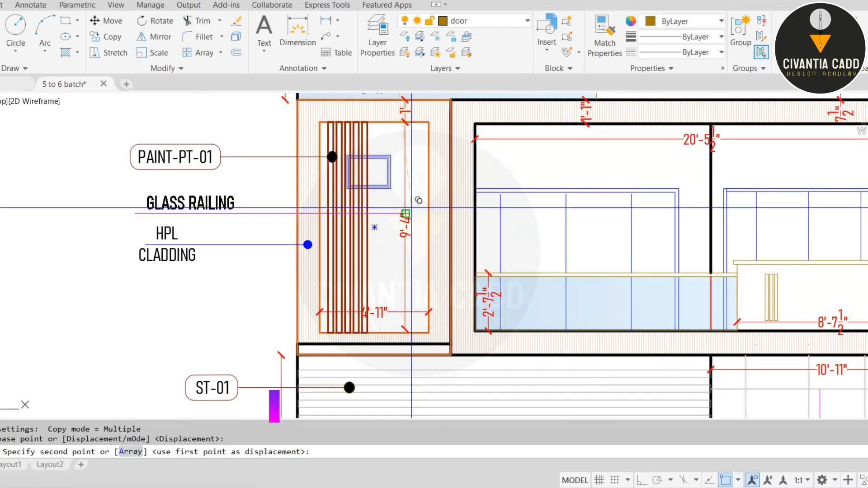
click(430, 205)
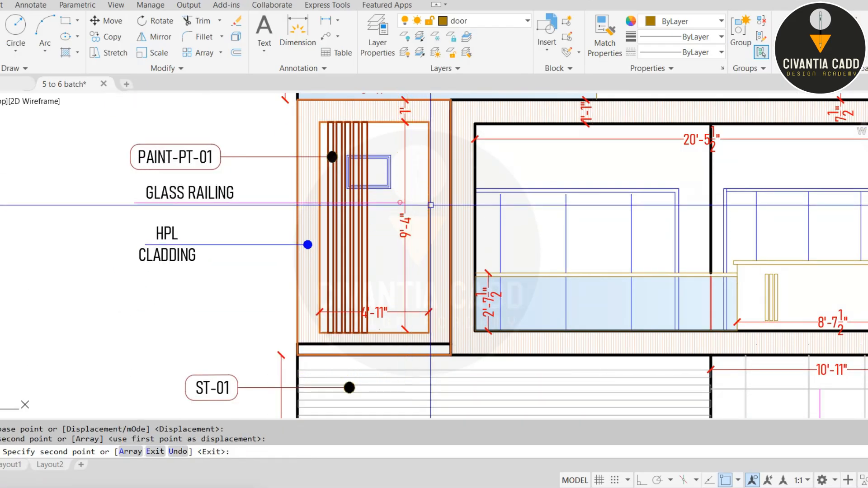
key(Escape)
- Extend the copied GLASS RAILING leader with lines running across to the balcony windows and down onto the glass railing
text(l)
key(space)
click(404, 200)
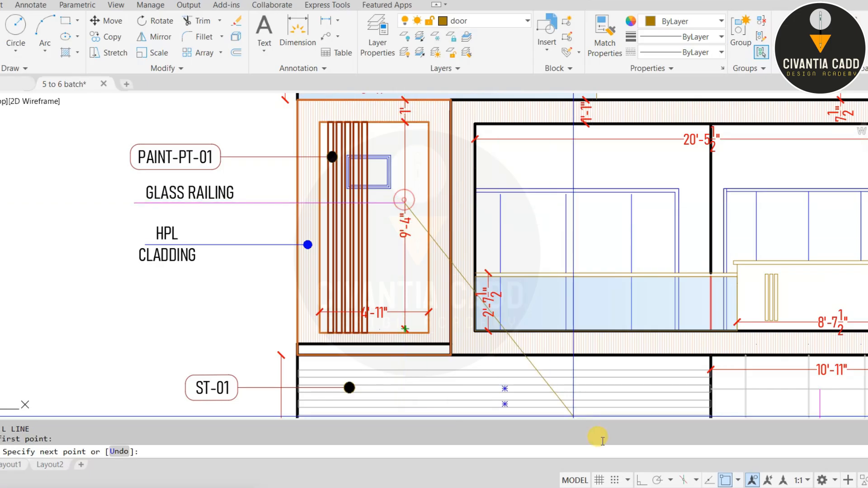
click(646, 479)
click(602, 203)
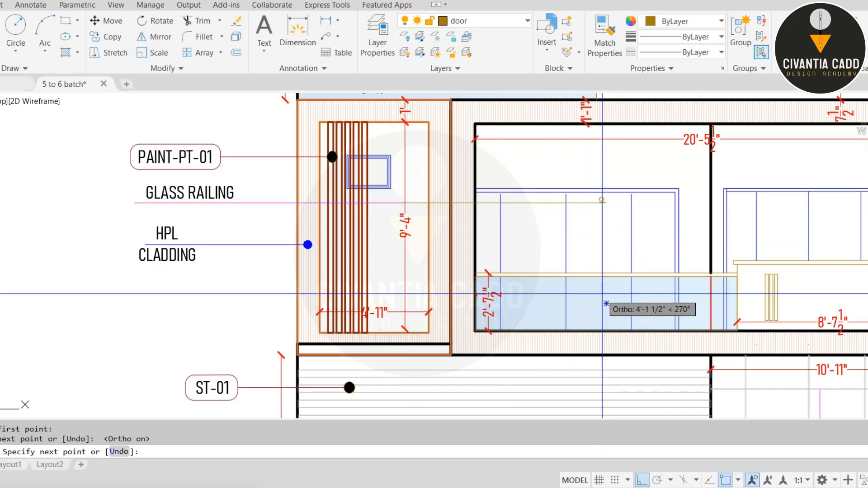
click(605, 303)
key(Escape)
- Match the new GLASS RAILING leader segments to the properties of the magenta leader line
text(ma)
key(space)
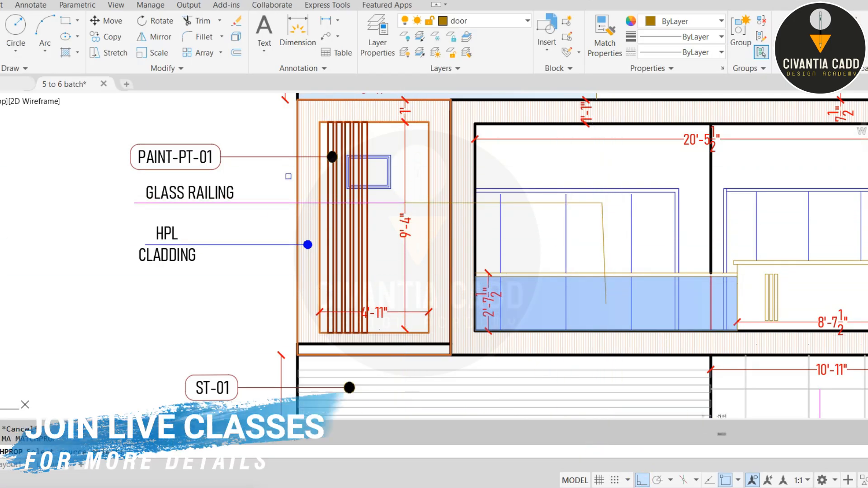
click(387, 204)
click(606, 226)
key(Escape)
scroll(497, 243, down, 3)
middle_drag(478, 244, 416, 236)
key(Escape)
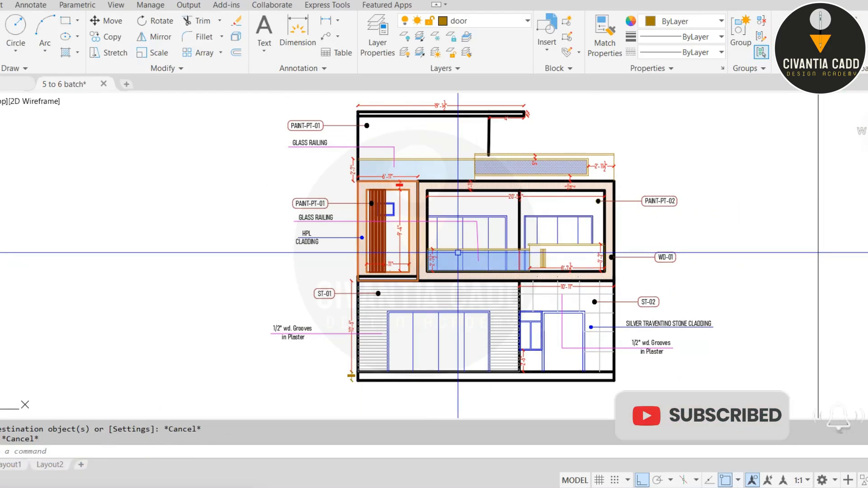
middle_drag(570, 234, 521, 226)
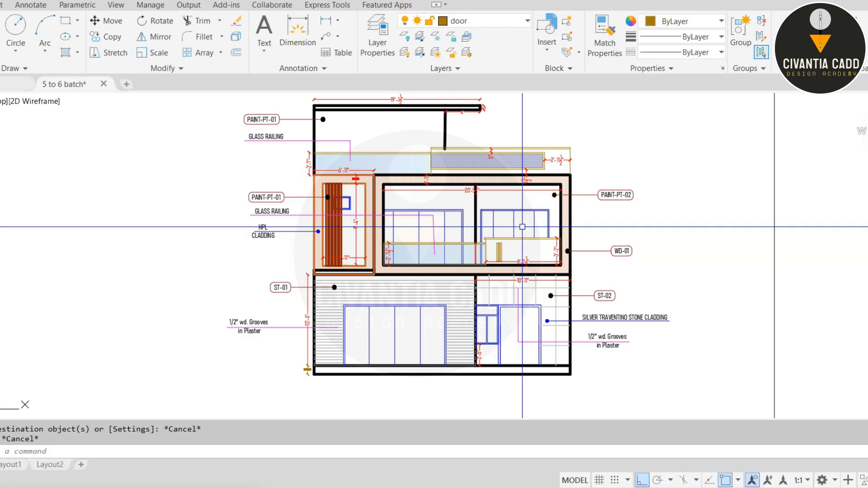
- Switch to File Explorer and open CaddCom -Lab-Online Classes Data on drive D, going into Interior Diploma Course and Interior Details
mouse_move(507, 478)
mouse_move(533, 460)
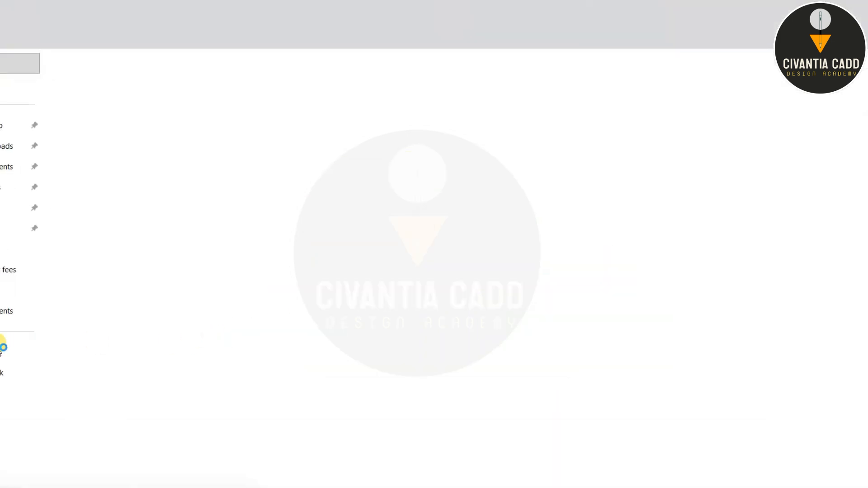
double_click(473, 98)
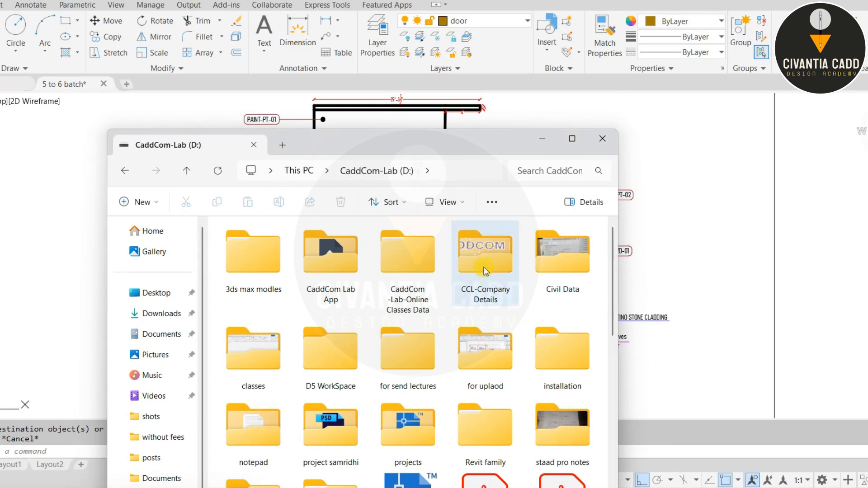
double_click(418, 255)
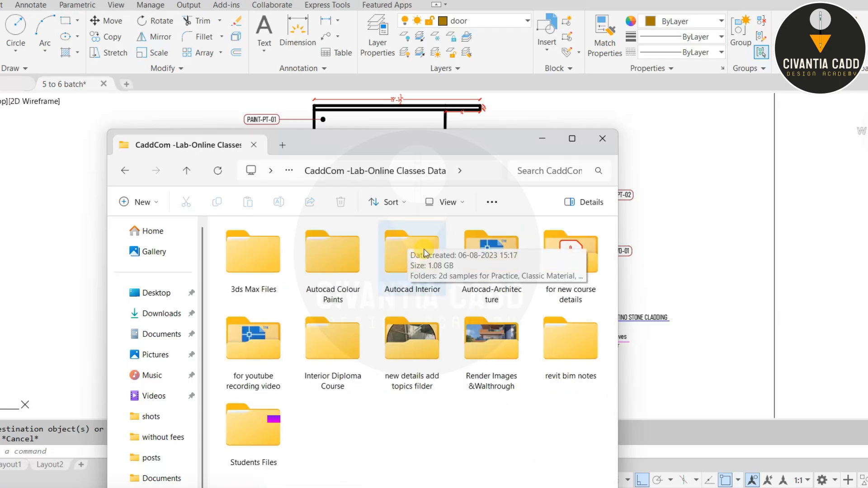
double_click(497, 248)
click(129, 179)
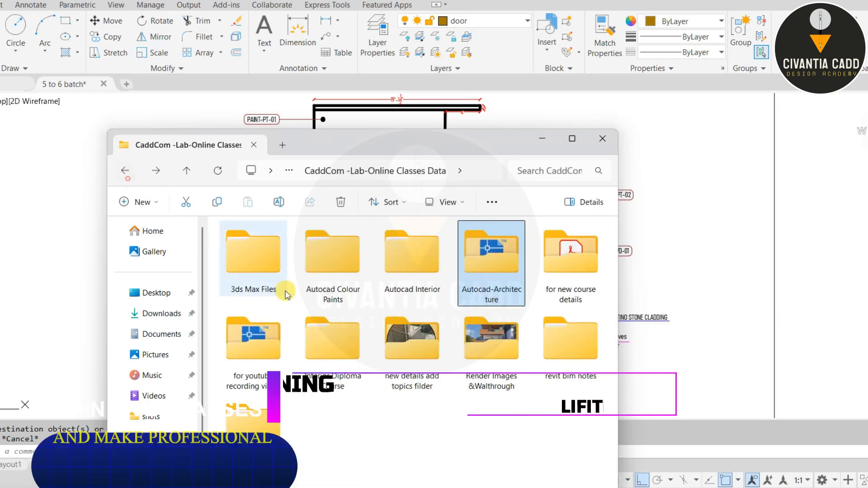
double_click(324, 337)
double_click(252, 268)
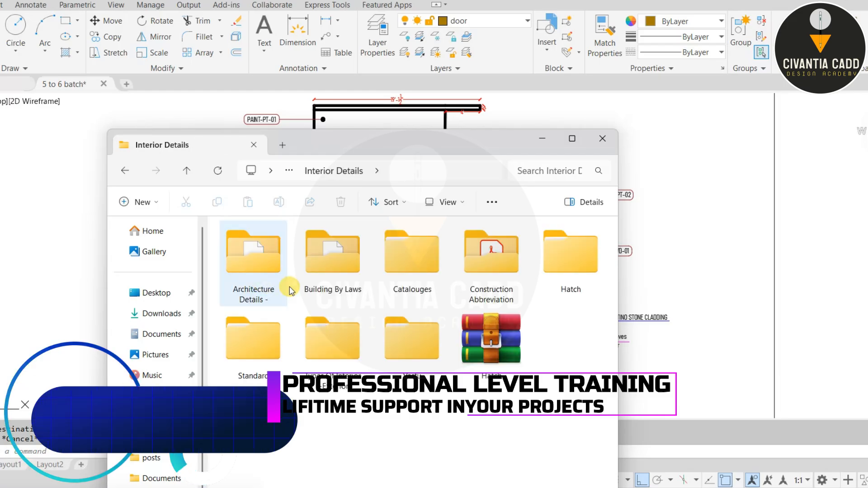
- Open the Asian paints colour catoulg folder inside Catalouges, Catalouge- materials, and maximize the window
double_click(418, 262)
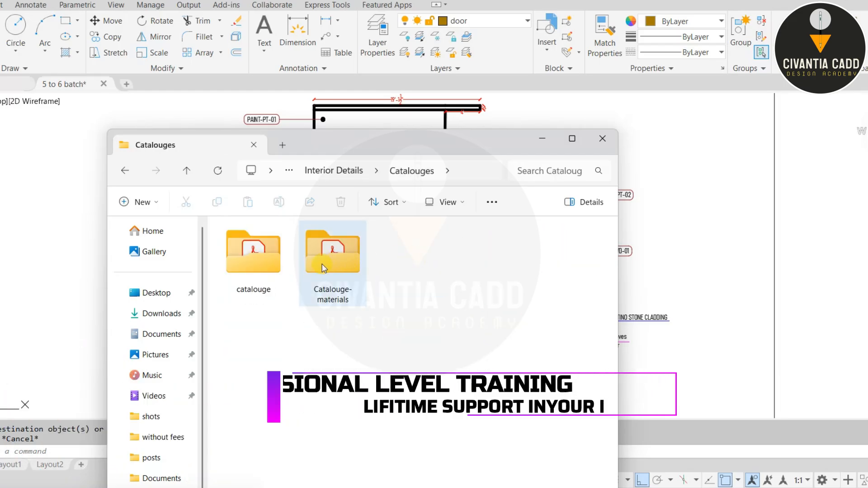
double_click(276, 255)
click(127, 179)
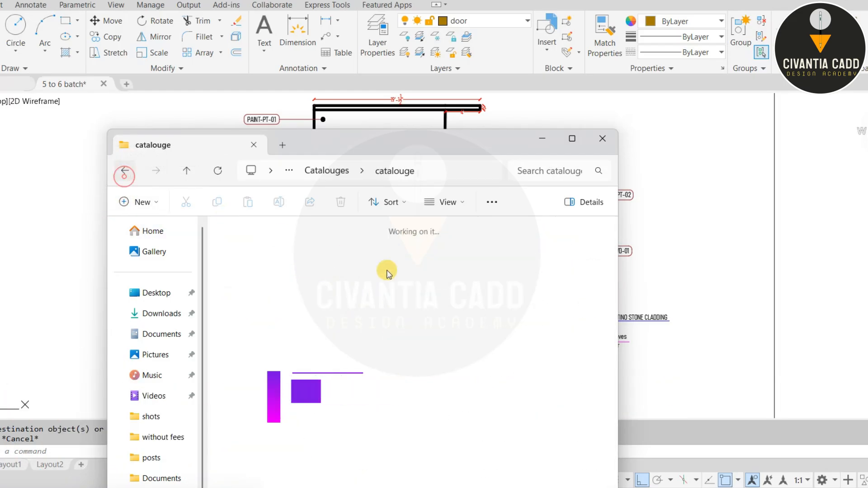
double_click(329, 260)
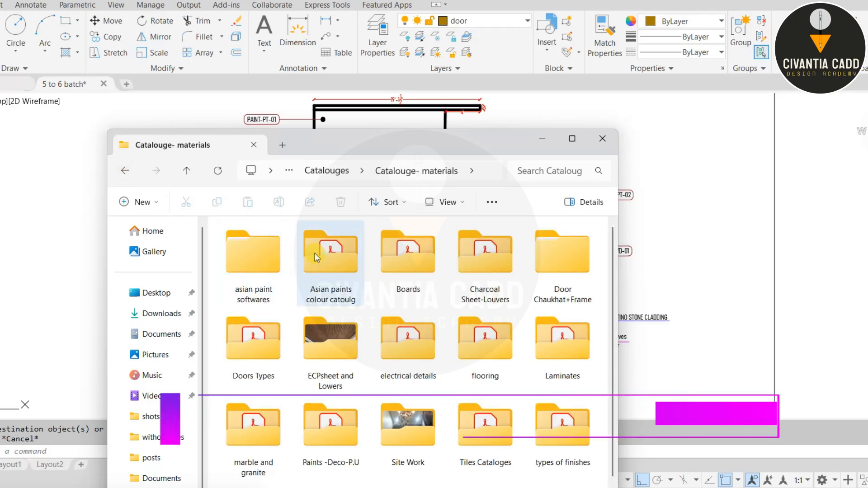
double_click(329, 260)
double_click(375, 149)
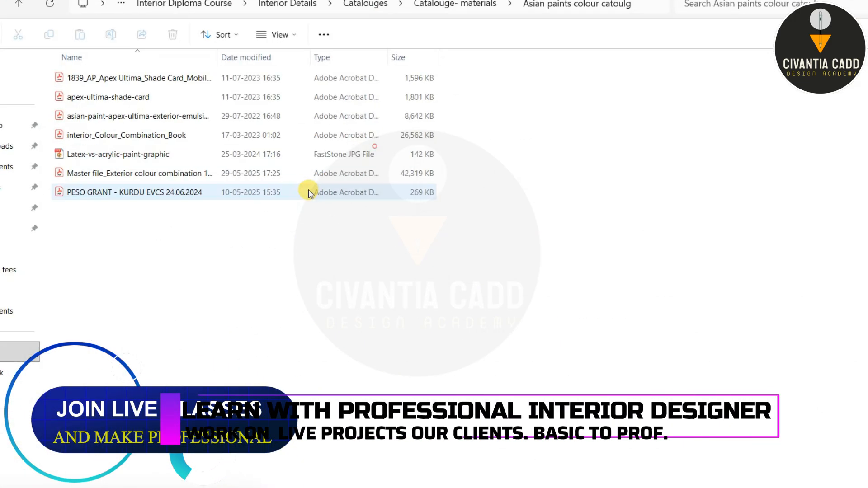
- Show the files as large icons and open the Master file_Exterior colour combination PDF
click(269, 36)
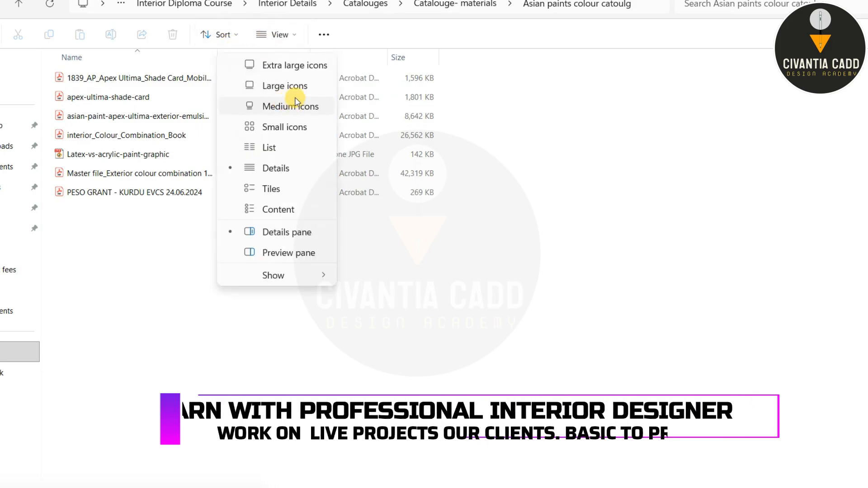
click(290, 85)
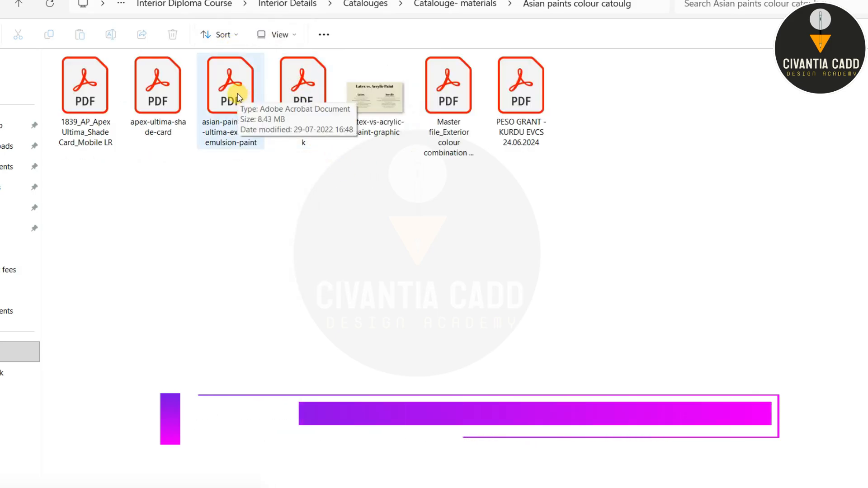
double_click(449, 95)
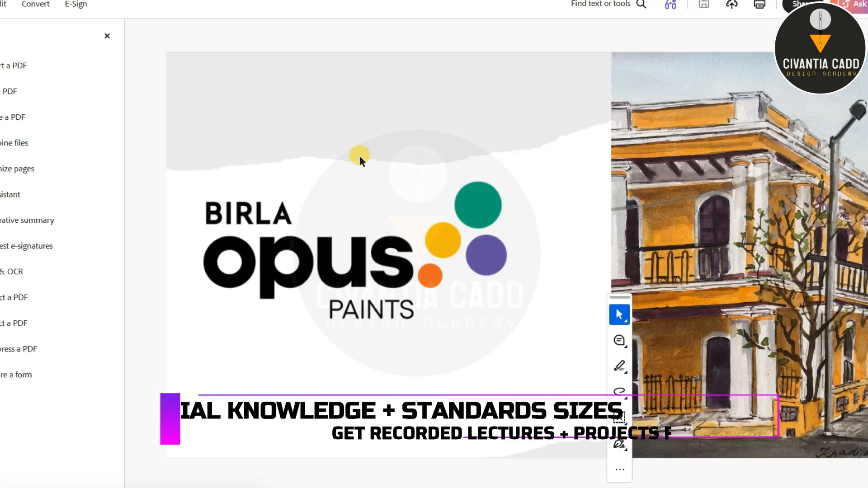
- Browse to the Birla Opus exterior colour combination page, closing the side panels and moving the floating toolbar off the page
click(108, 35)
scroll(289, 204, down, 3)
scroll(289, 205, down, 3)
scroll(289, 205, up, 3)
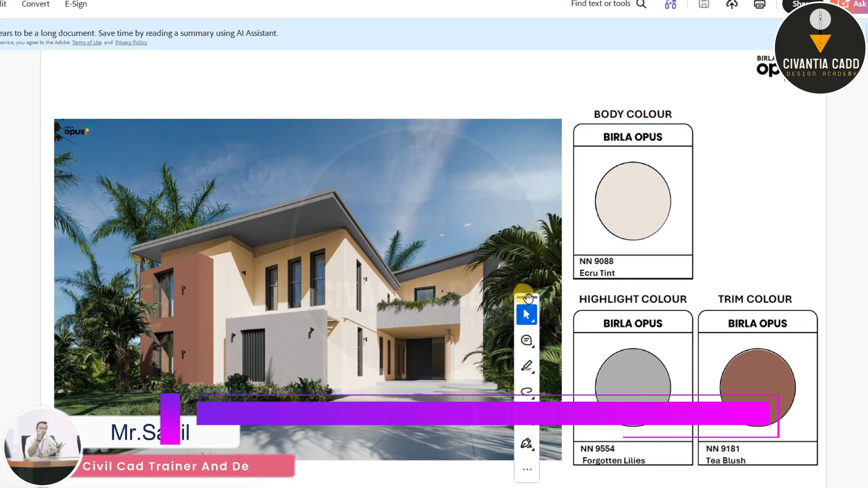
mouse_move(527, 298)
mouse_down()
mouse_move(837, 109)
mouse_move(849, 93)
mouse_up()
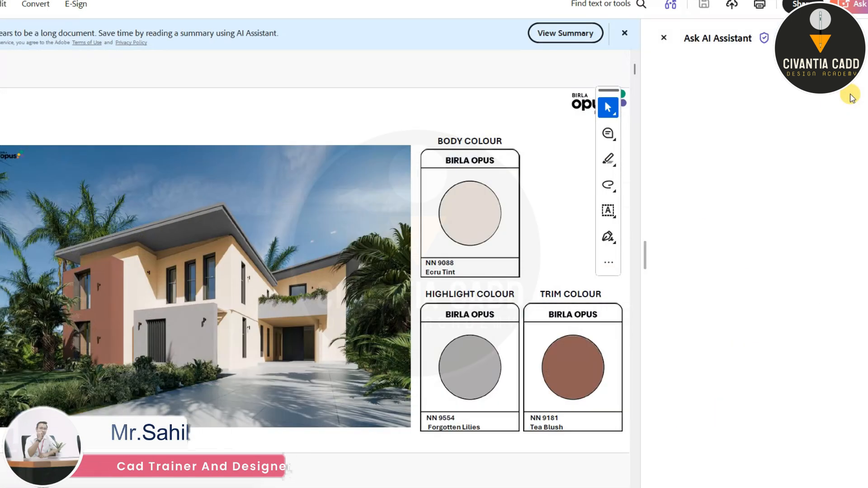
click(664, 38)
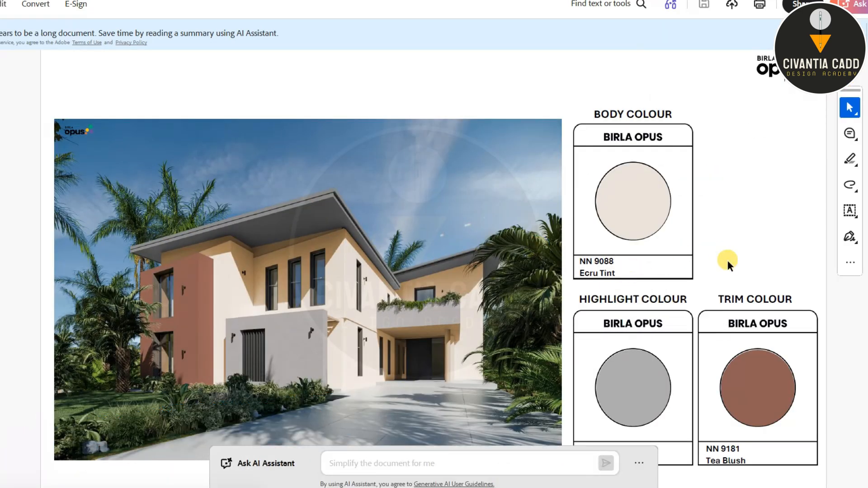
- Examine the Birla Opus exterior combinations, comparing the body, highlight and trim colours shown for each house design
scroll(727, 267, down, 1)
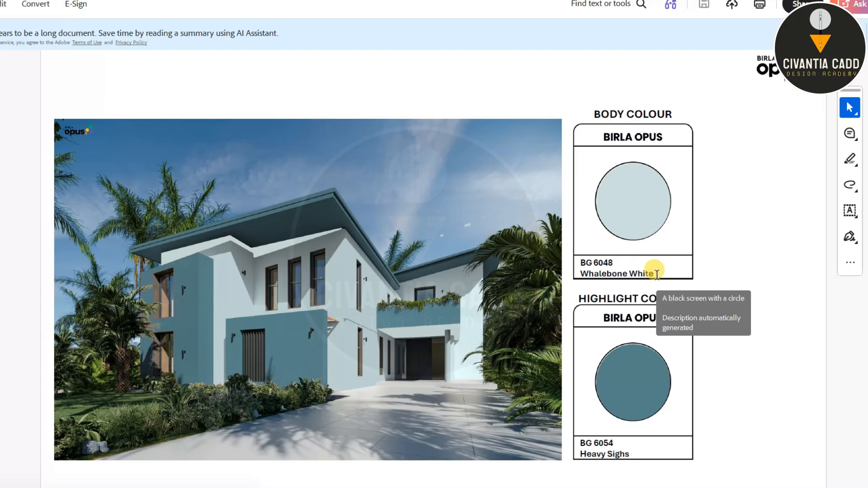
scroll(465, 295, down, 2)
scroll(464, 291, down, 6)
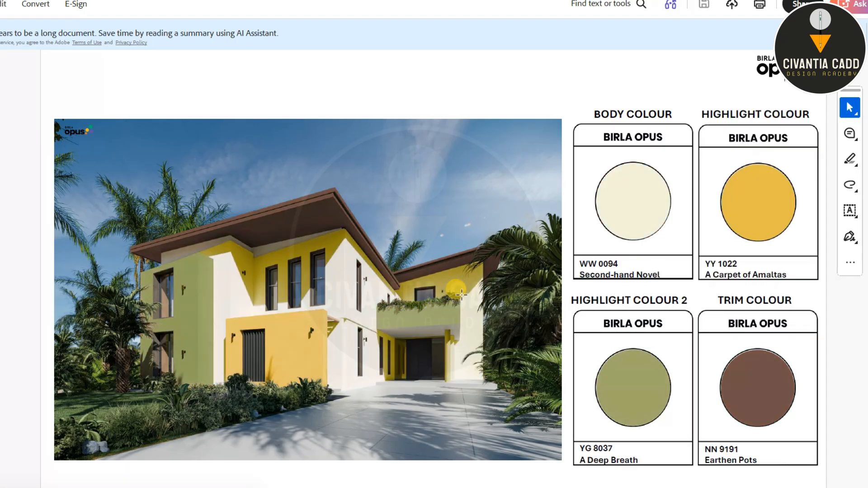
scroll(461, 294, down, 6)
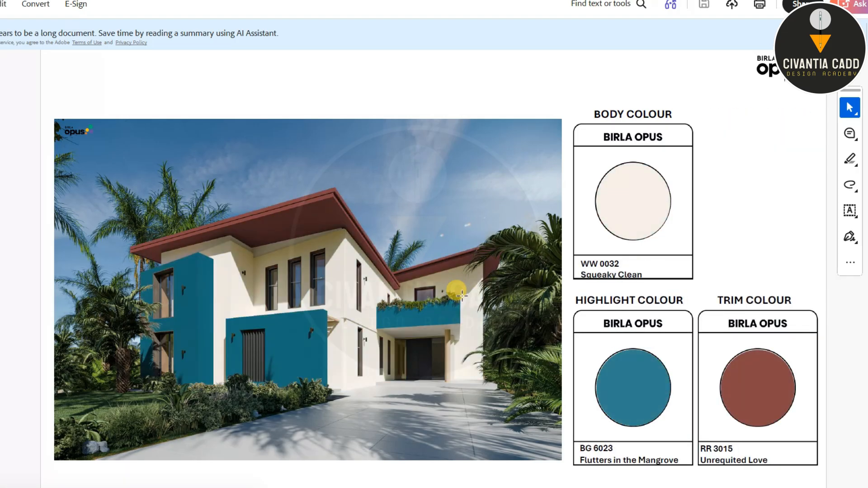
scroll(461, 295, down, 8)
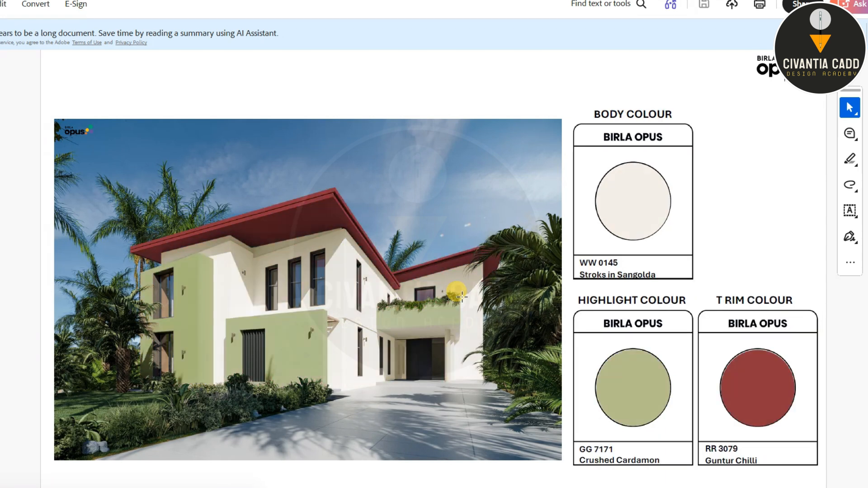
scroll(459, 293, down, 6)
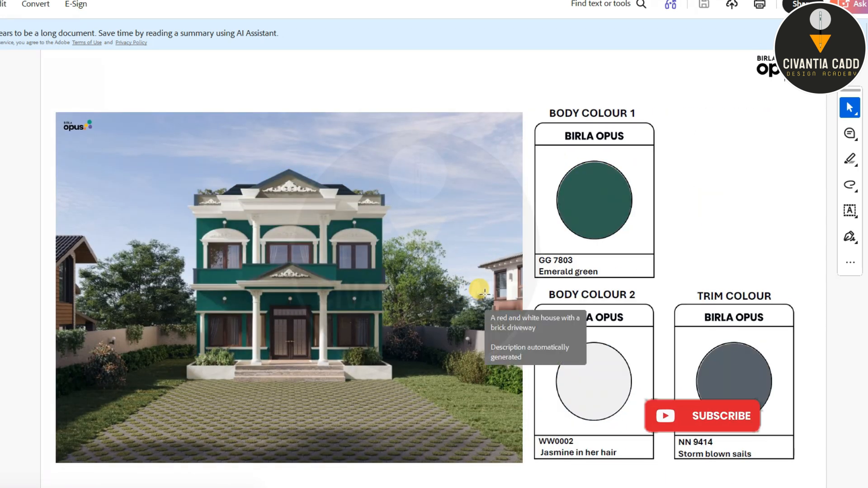
scroll(483, 294, down, 2)
scroll(482, 294, down, 2)
scroll(484, 294, down, 8)
scroll(483, 294, down, 4)
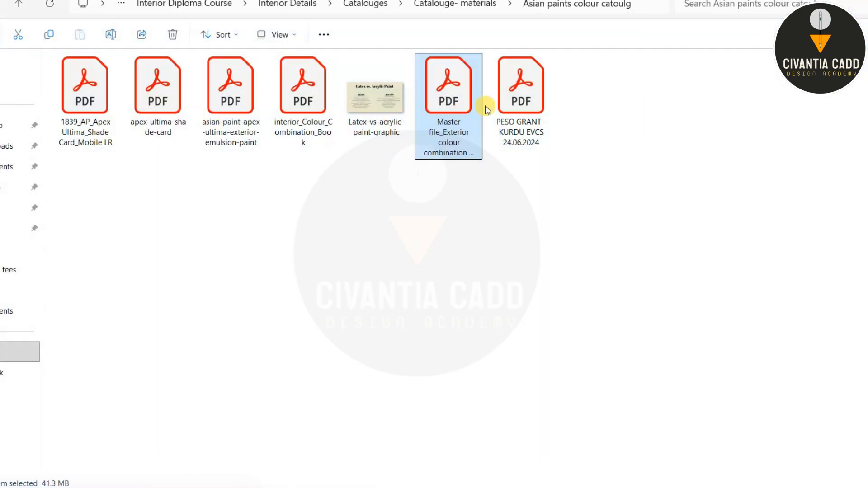
- Open the asian-paint-apex-ultima-exterior-emulsion-paint PDF from the catalogue folder and close its tools side panel
click(230, 93)
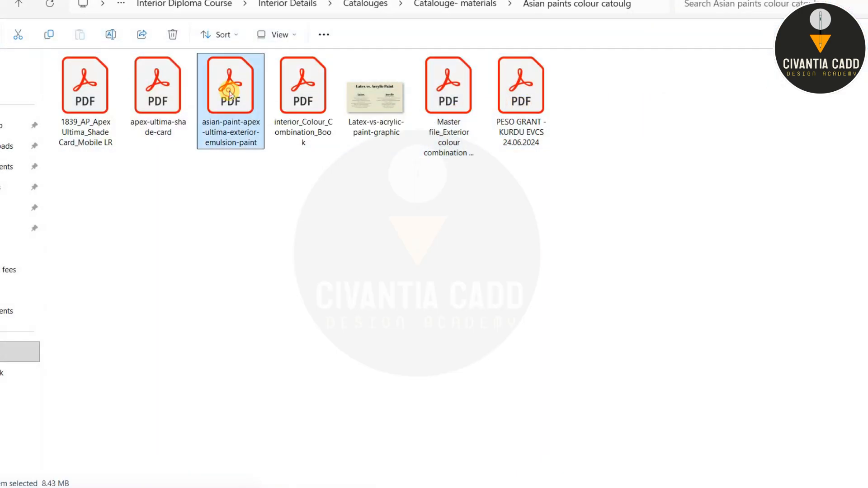
key(Return)
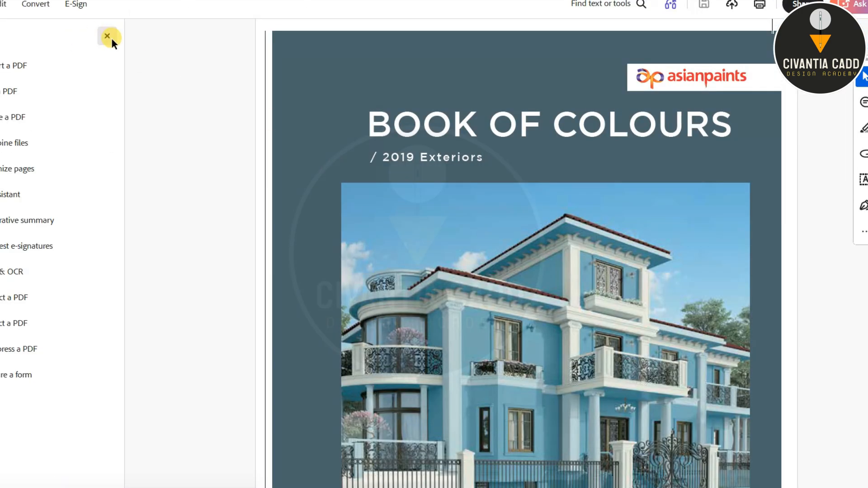
click(107, 36)
- Examine the Modern Homes colour palettes for Home 1 and Home 2 in the Asian Paints book, dismissing the What's new dialog
scroll(325, 190, down, 15)
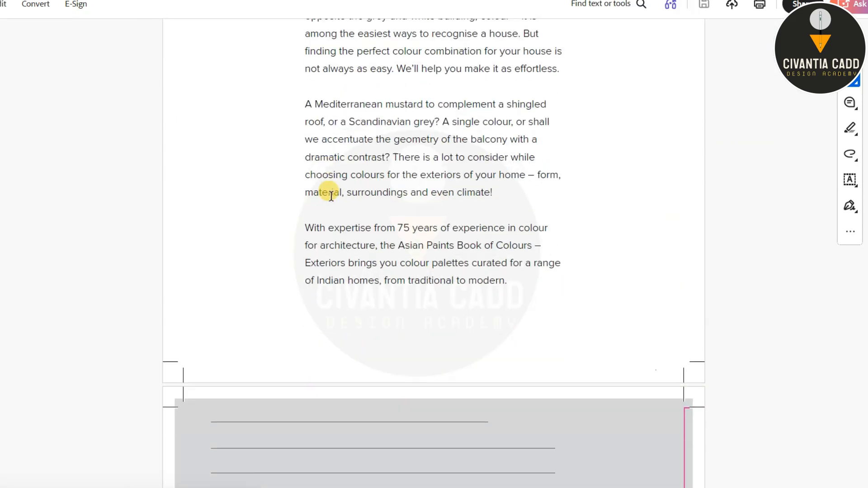
scroll(331, 195, down, 20)
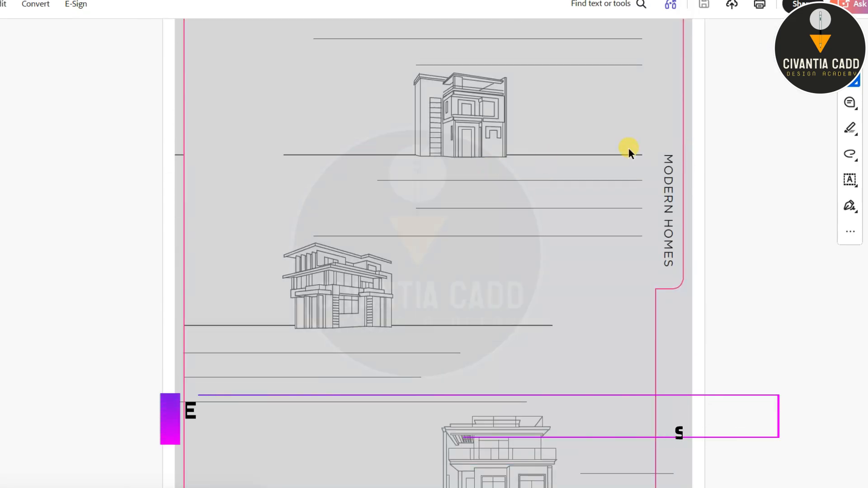
scroll(540, 223, down, 20)
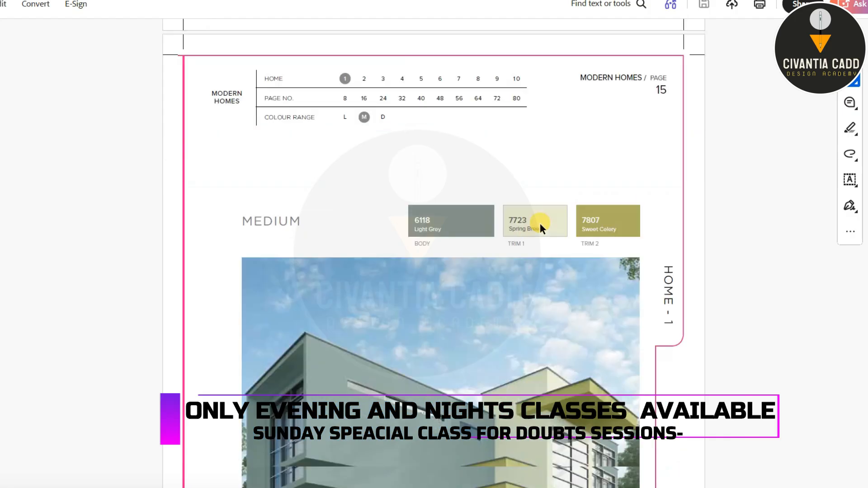
scroll(539, 224, down, 4)
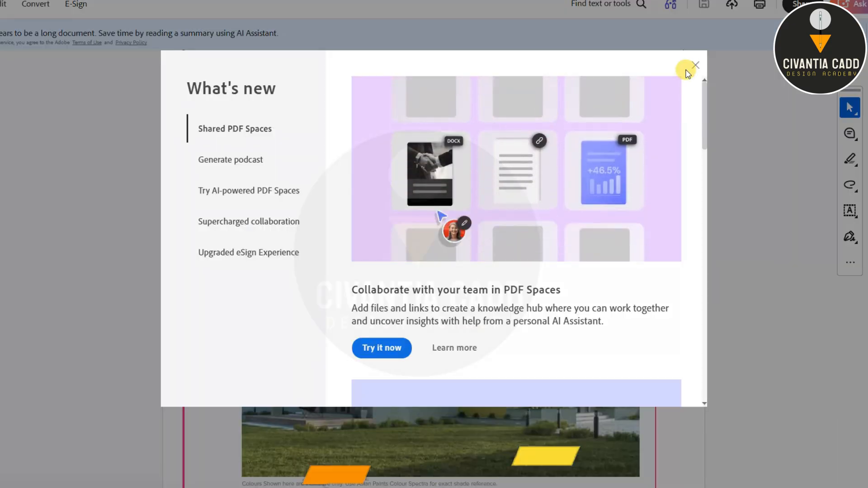
click(695, 62)
scroll(547, 199, down, 15)
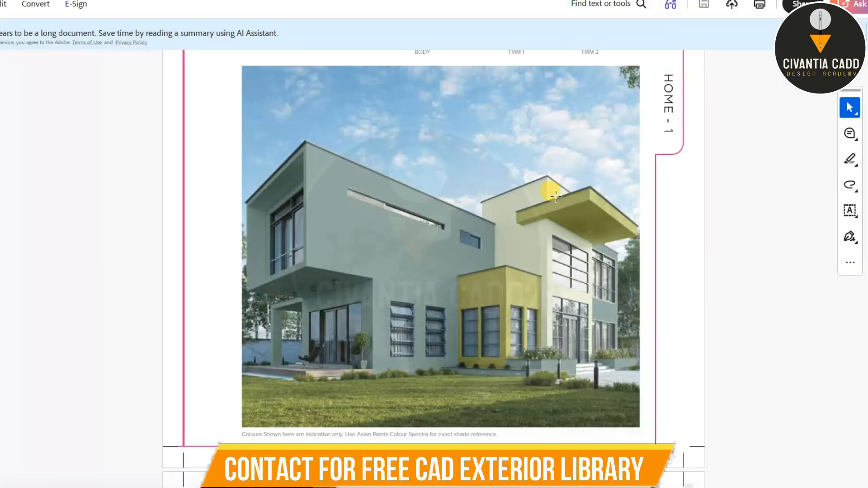
scroll(548, 204, down, 15)
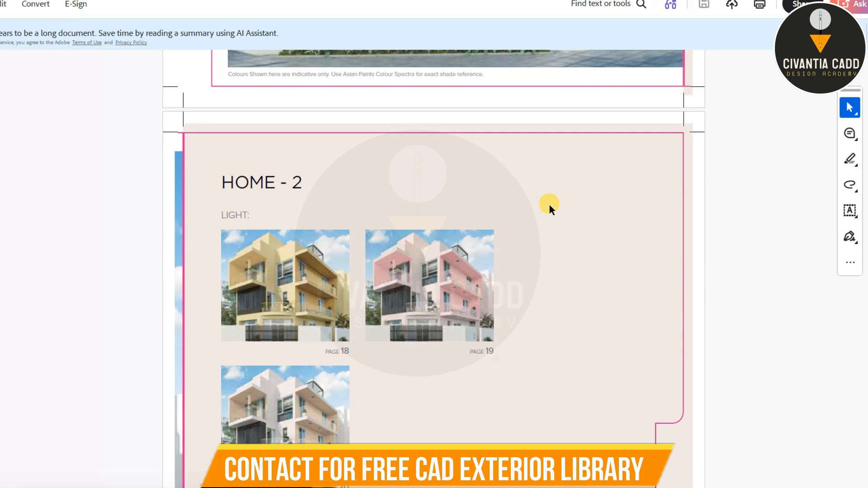
scroll(546, 207, up, 2)
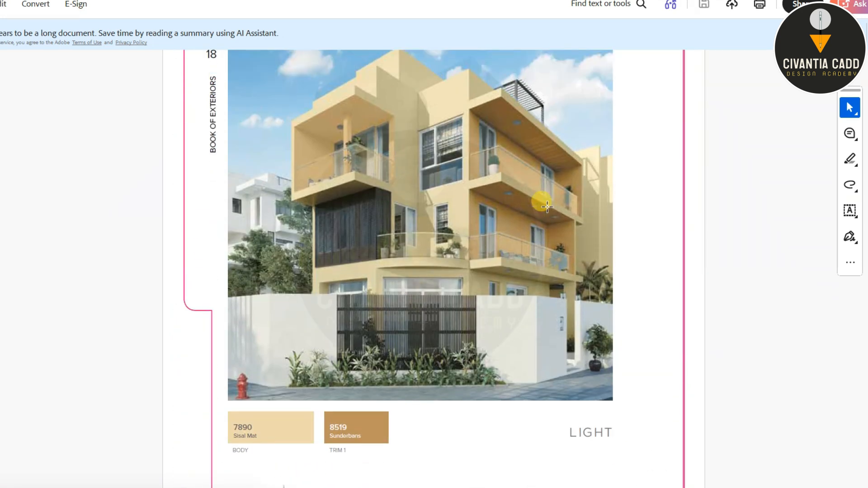
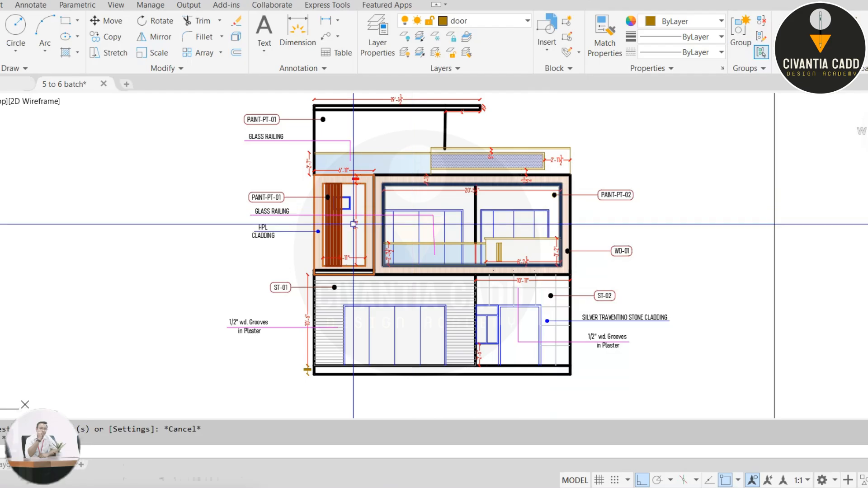
- Move the whole annotated elevation sideways toward the column of level markers
scroll(576, 133, down, 2)
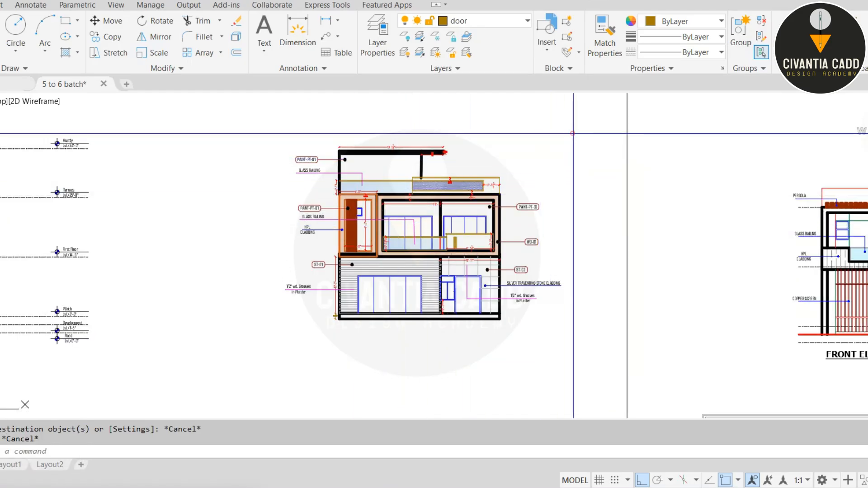
click(574, 132)
click(214, 349)
text(m)
key(Return)
click(334, 346)
click(233, 349)
key(Escape)
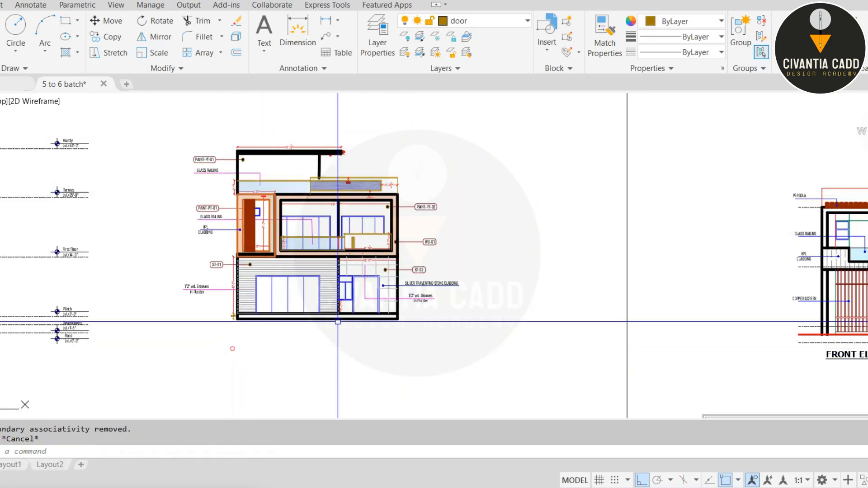
scroll(338, 321, up, 2)
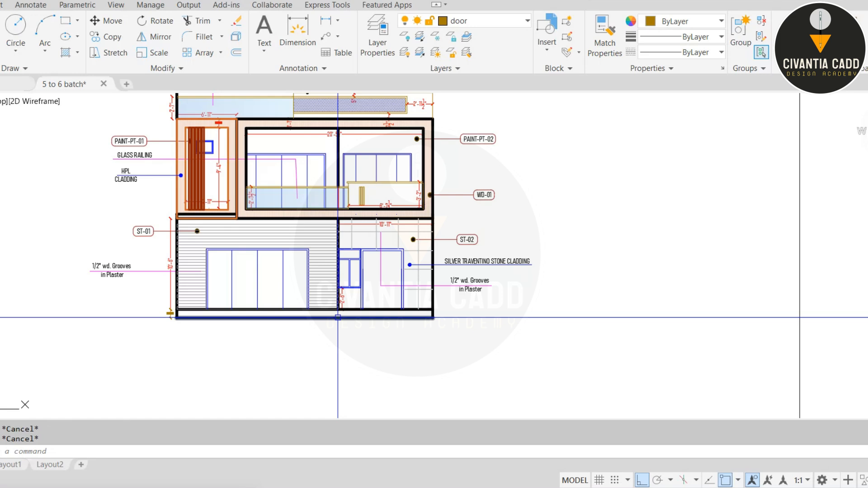
text(l)
key(Return)
scroll(353, 278, down, 2)
key(Escape)
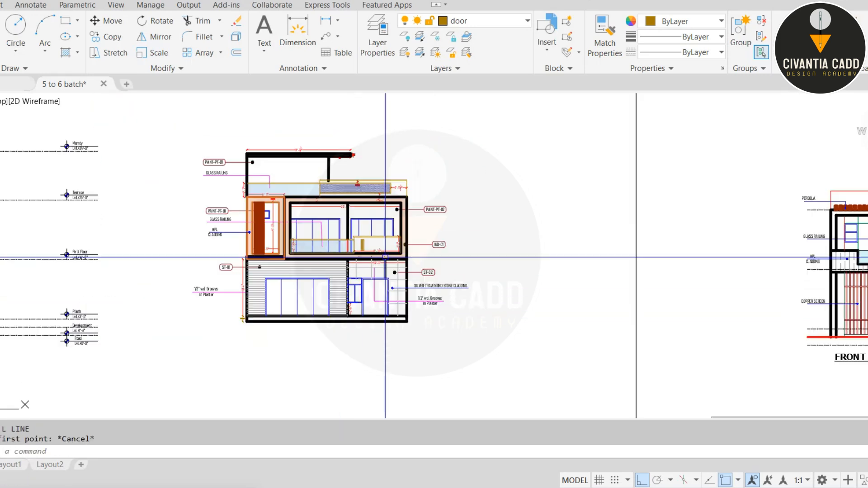
- Draw two horizontal level lines outward from the bottom and top corners of the plinth at the elevation's right edge
scroll(375, 257, up, 2)
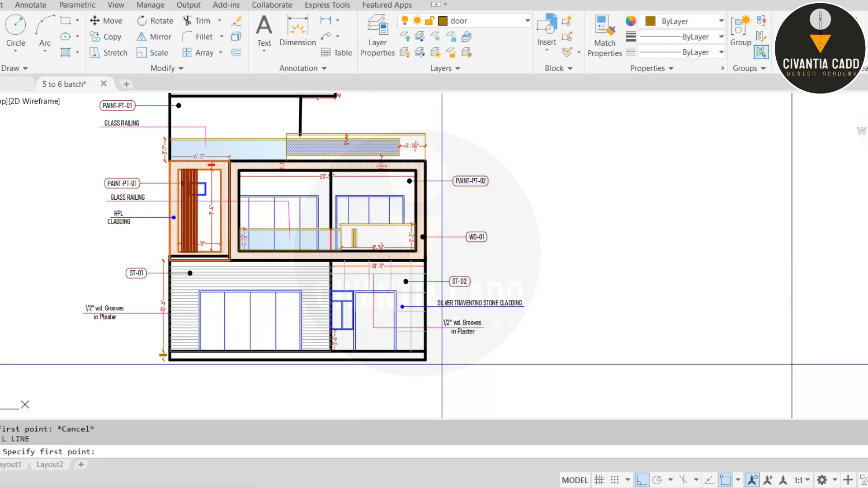
scroll(442, 364, up, 2)
click(416, 358)
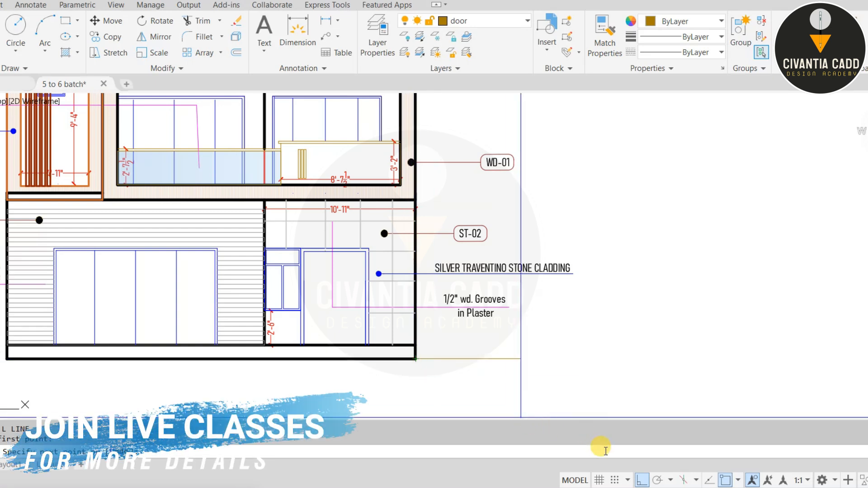
key(Escape)
key(Return)
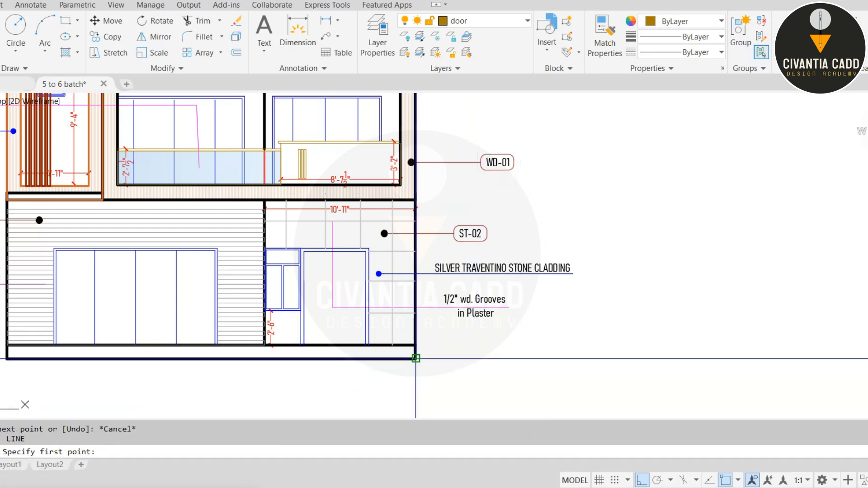
click(415, 358)
click(617, 356)
key(Escape)
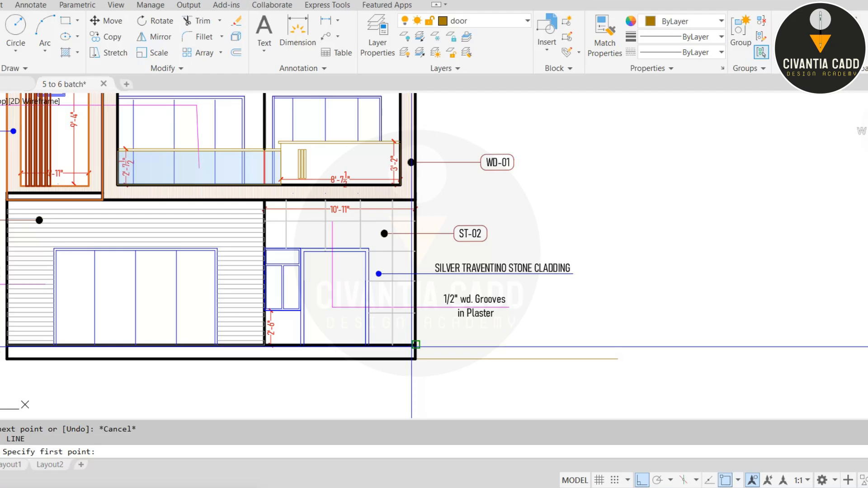
click(612, 345)
key(Escape)
- Draw horizontal level lines outward from the upper storey frame at its inner bottom corner and its top corner
key(Return)
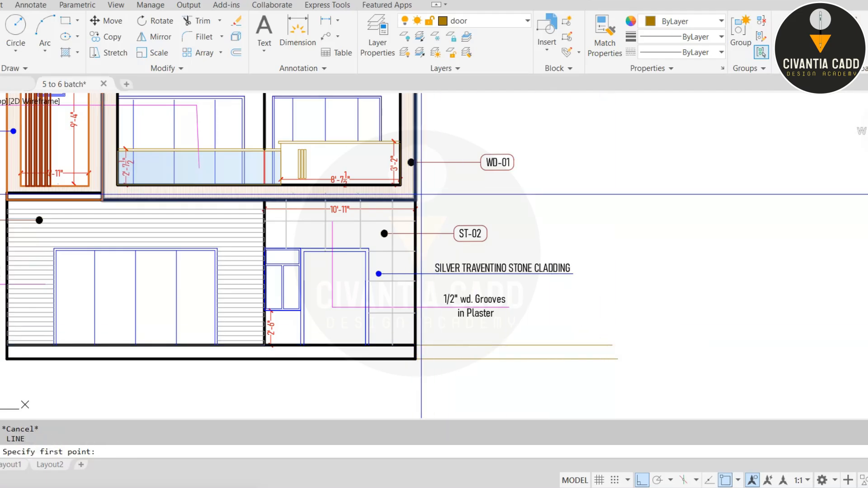
click(400, 185)
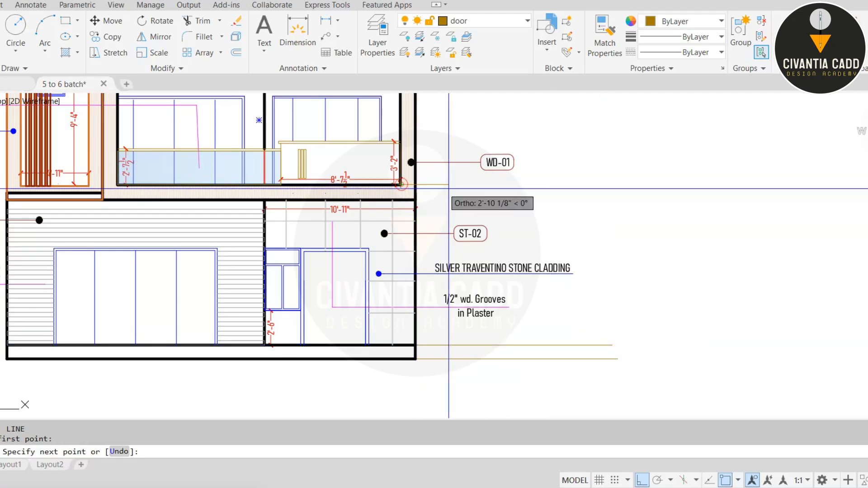
click(612, 189)
key(Escape)
middle_drag(612, 188, 587, 318)
key(Return)
click(394, 168)
key(Escape)
key(Escape)
- Draw a horizontal level line from the roof slab's end and a vertical guide line crossing all the level lines
middle_drag(592, 169, 585, 241)
click(244, 130)
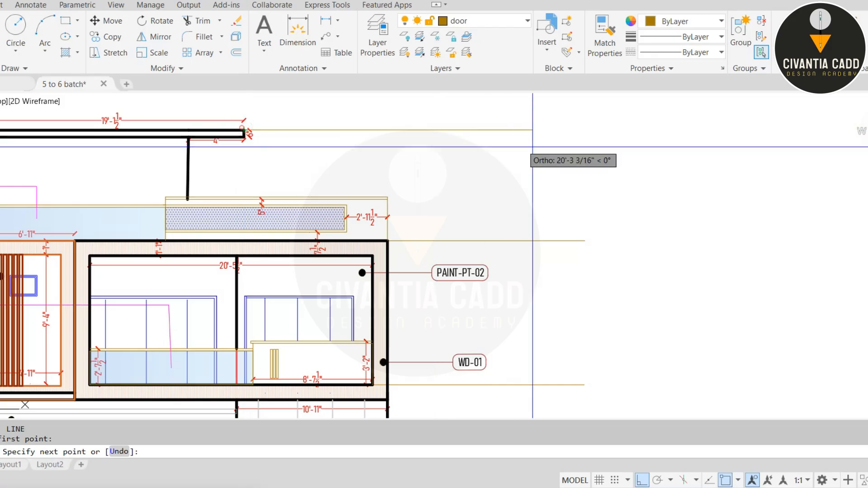
scroll(576, 161, down, 2)
middle_drag(589, 339, 549, 235)
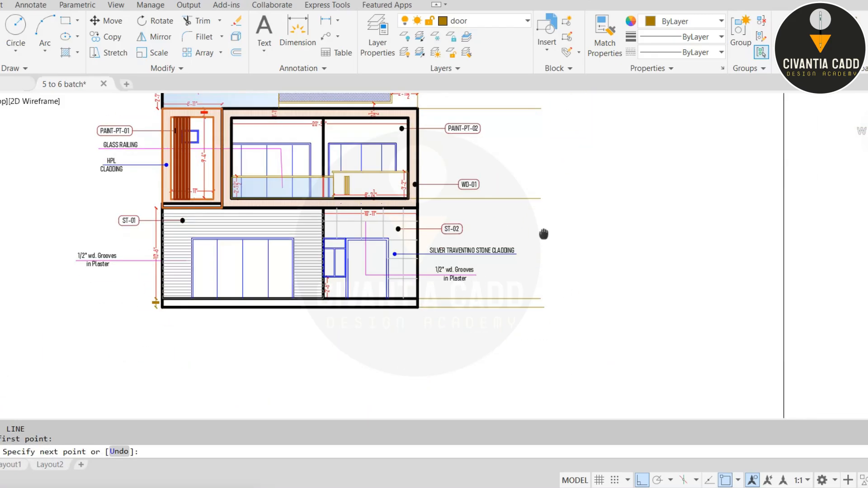
key(Escape)
key(Escape)
- Trim the overhanging ends of the two plinth level lines at the vertical guide, along with the guide's lower end
scroll(546, 329, up, 3)
scroll(546, 329, up, 2)
text(tr)
key(Return)
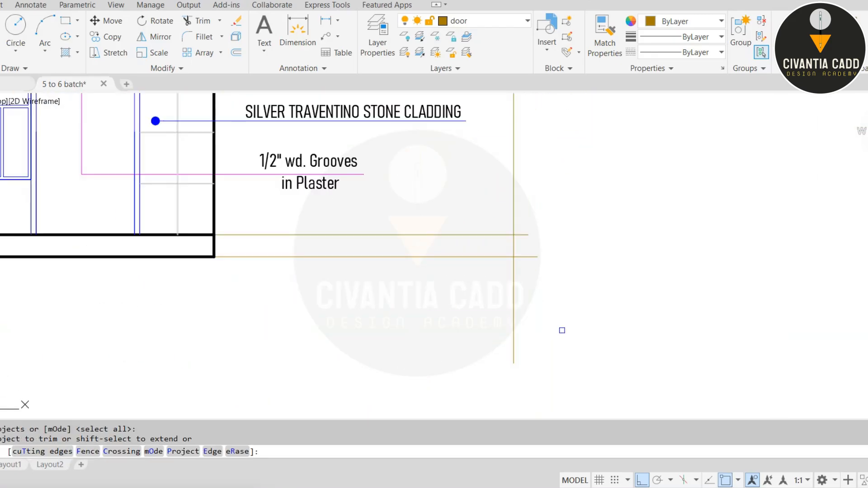
click(571, 287)
click(414, 320)
click(596, 202)
click(519, 288)
scroll(520, 289, down, 6)
- Trim the first-floor and terrace level lines back to the vertical guide line
scroll(475, 259, up, 6)
click(475, 259)
click(430, 283)
scroll(483, 271, down, 6)
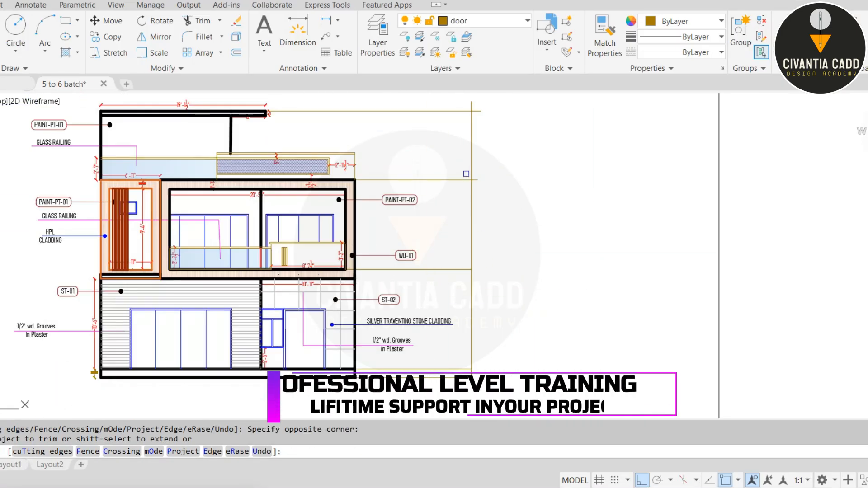
scroll(483, 154, up, 6)
click(485, 188)
click(458, 294)
scroll(459, 300, down, 6)
- Trim the roof level line at the vertical guide, and delete the guide line
scroll(465, 181, up, 5)
click(447, 221)
click(527, 207)
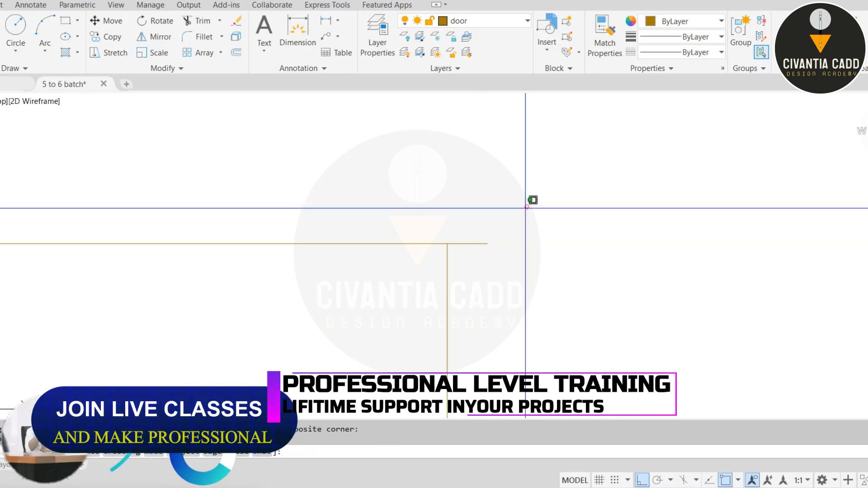
click(471, 265)
scroll(472, 215, down, 6)
key(Escape)
click(470, 258)
key(Delete)
- Give the new level lines beside the elevation the grey colour 99,100,102 and a dashed linetype
scroll(520, 144, down, 3)
click(565, 148)
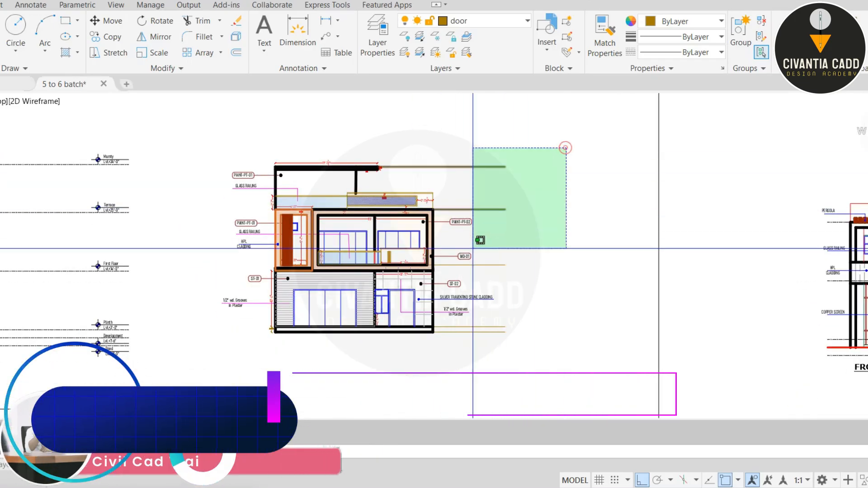
click(484, 270)
scroll(495, 335, up, 6)
click(549, 296)
click(460, 357)
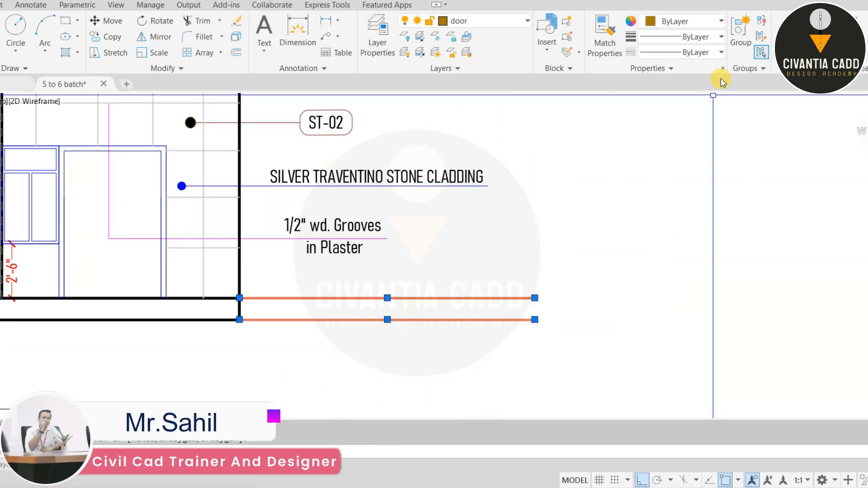
click(700, 22)
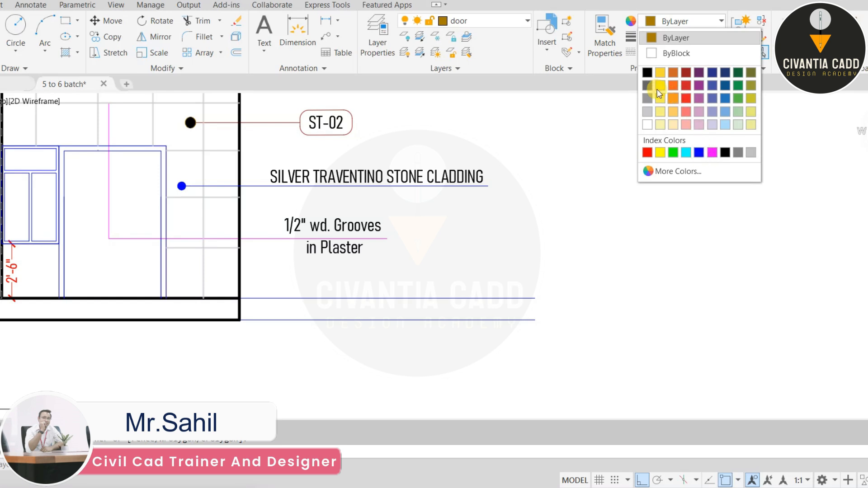
click(651, 88)
click(700, 37)
click(703, 53)
click(703, 53)
click(691, 114)
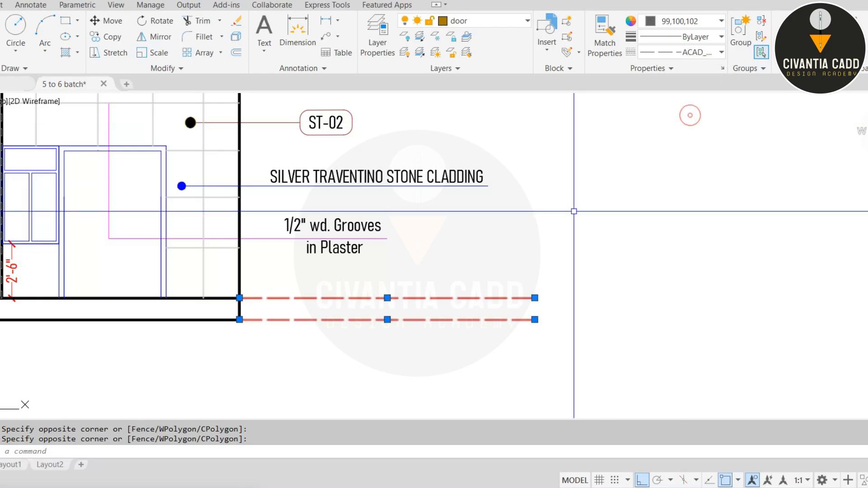
scroll(573, 209, down, 5)
key(Escape)
middle_drag(523, 212, 504, 239)
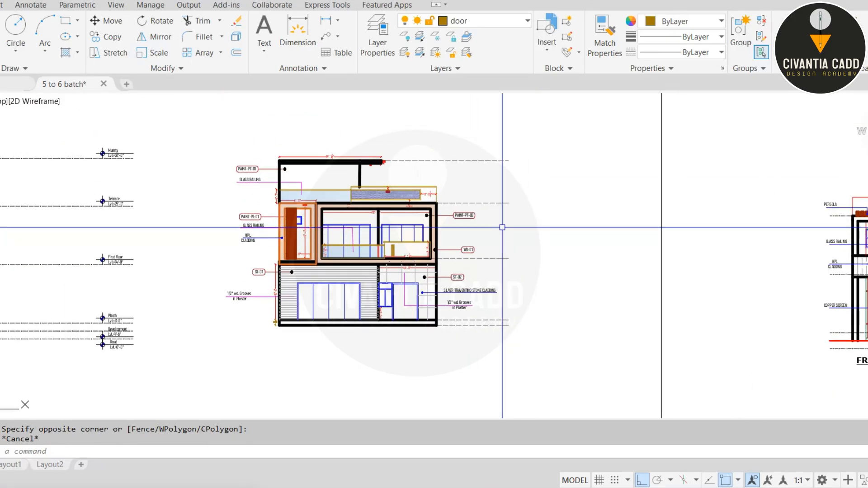
- Inspect the linetype of the existing First Floor level line
scroll(100, 274, up, 4)
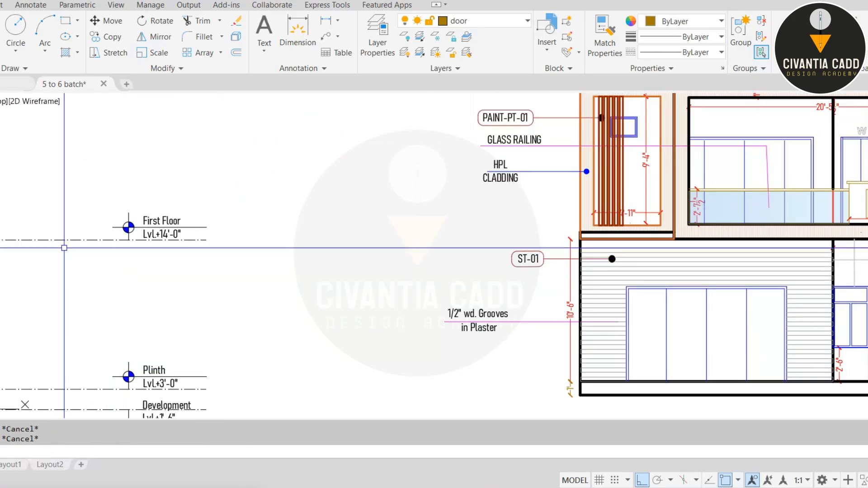
click(71, 228)
click(47, 254)
middle_drag(98, 240, 344, 222)
click(677, 52)
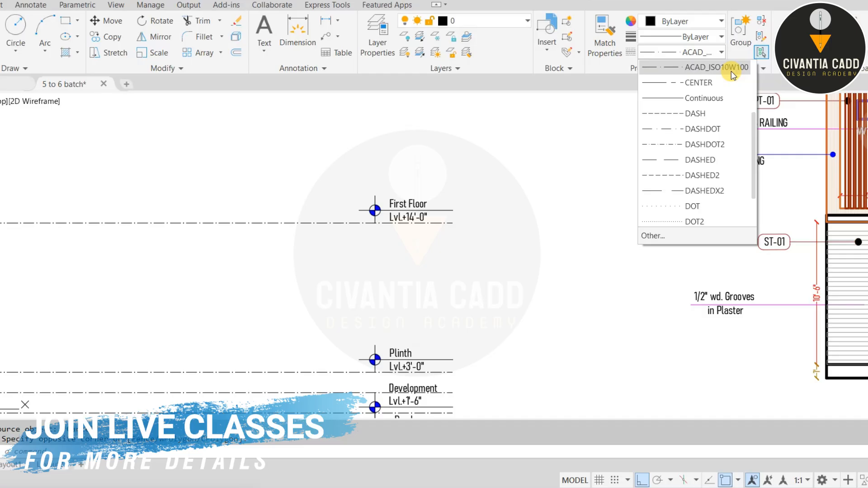
click(705, 83)
key(Escape)
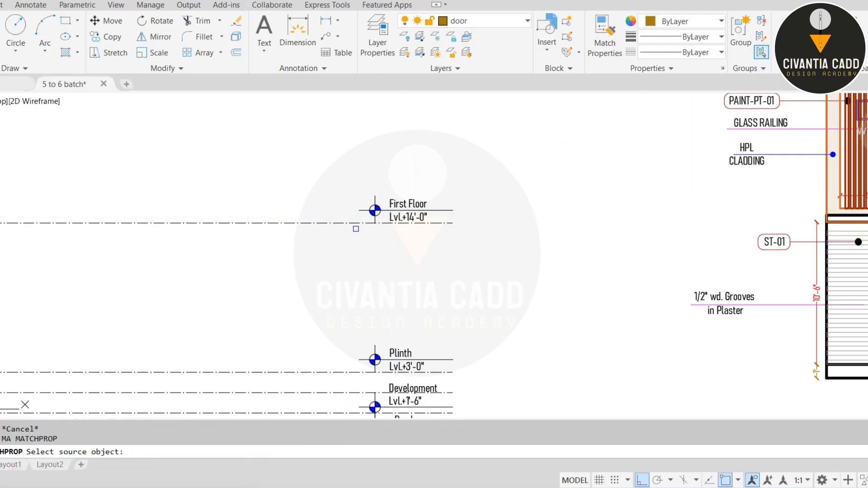
- Match the properties of the existing First Floor level line onto the five new level lines beside the elevation
click(354, 223)
scroll(355, 223, down, 4)
middle_drag(633, 249, 461, 223)
scroll(608, 221, up, 4)
click(594, 263)
click(533, 334)
middle_drag(569, 203, 523, 323)
click(546, 234)
click(480, 294)
scroll(496, 191, down, 3)
middle_drag(494, 194, 465, 270)
click(540, 157)
click(461, 292)
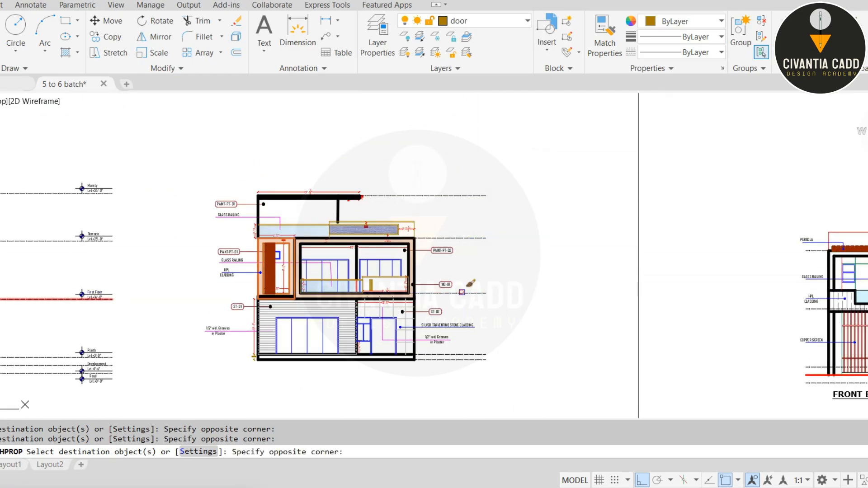
key(Escape)
- Move the Road Lvl.+0'-0" marker by its circle centre to the end of the elevation's lowest level line
scroll(473, 289, up, 2)
middle_drag(333, 285, 472, 241)
scroll(463, 248, down, 2)
scroll(145, 344, up, 5)
click(305, 368)
click(145, 310)
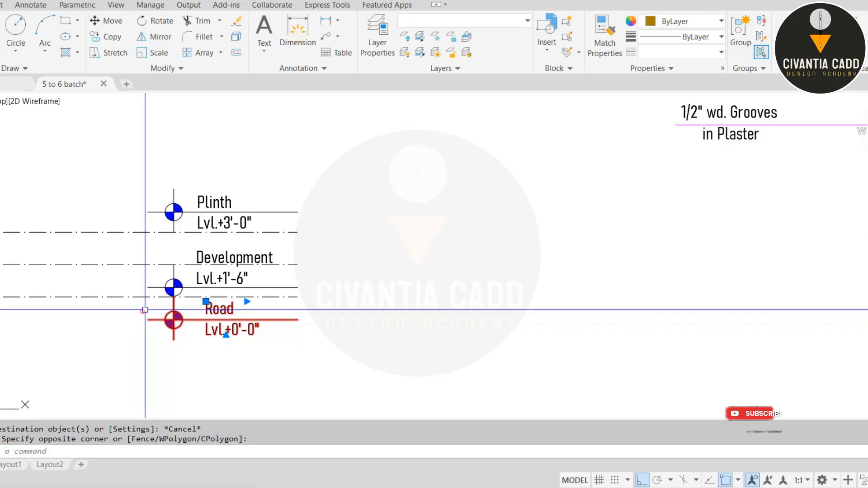
text(m)
key(space)
click(174, 319)
scroll(174, 319, down, 2)
middle_drag(602, 321, 174, 313)
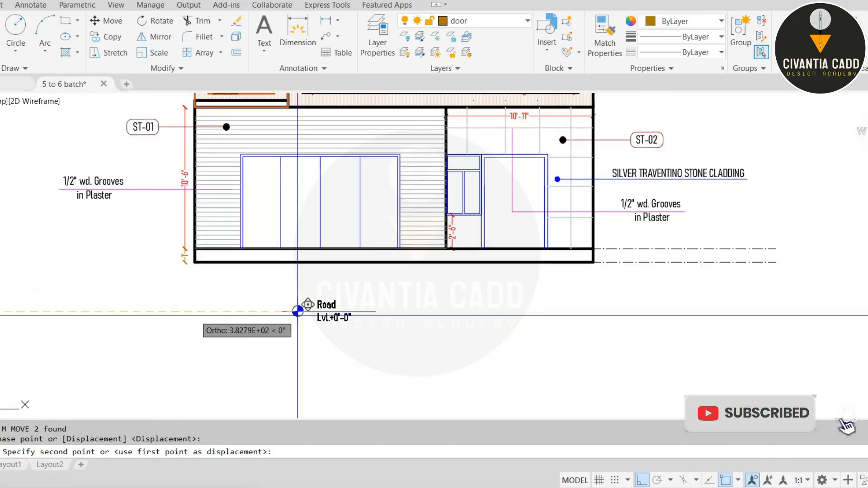
scroll(771, 260, up, 2)
click(778, 263)
middle_drag(713, 263, 535, 281)
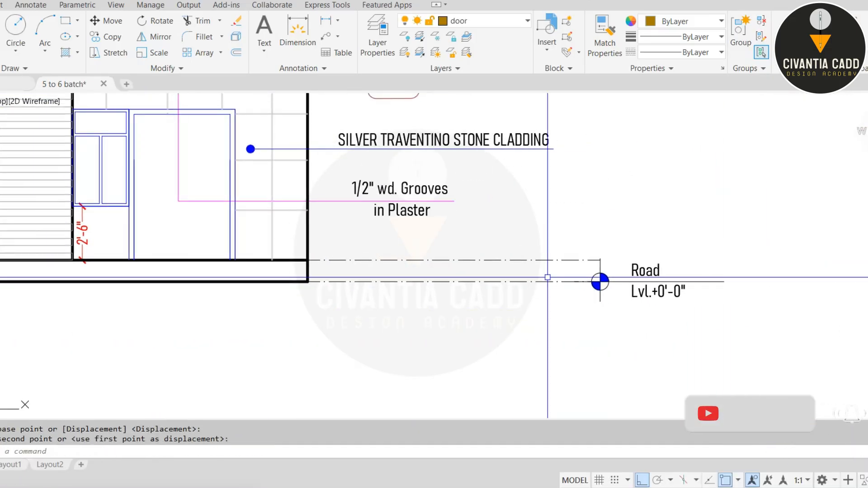
- Move the Plinth Lvl.+3'-0" marker beside the elevation, just above the Road marker
scroll(281, 268, down, 4)
scroll(252, 295, up, 5)
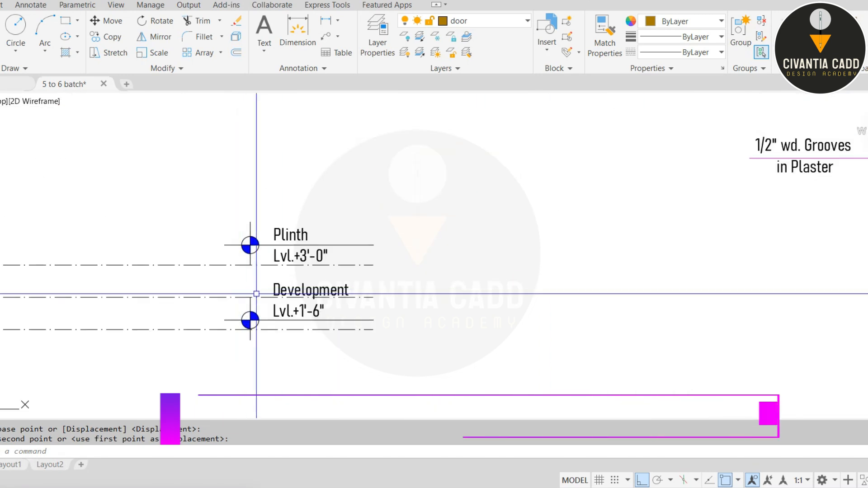
click(355, 211)
click(219, 247)
text(m)
key(space)
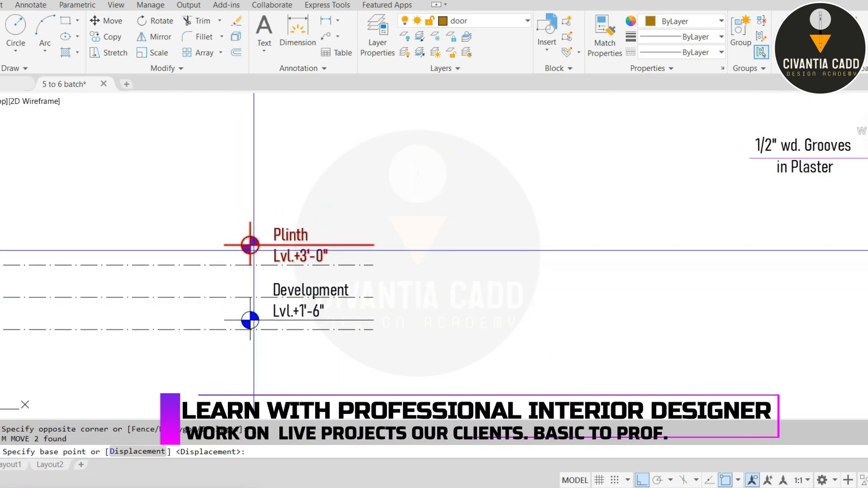
click(250, 245)
scroll(280, 249, down, 4)
scroll(329, 262, up, 6)
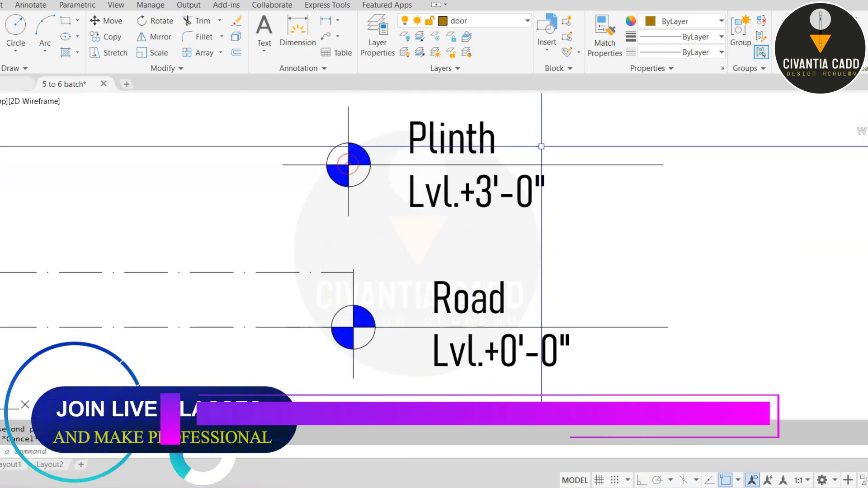
- Move the Plinth marker by its lower tip onto the end of the plinth level line
key(Escape)
text(m)
key(space)
click(349, 216)
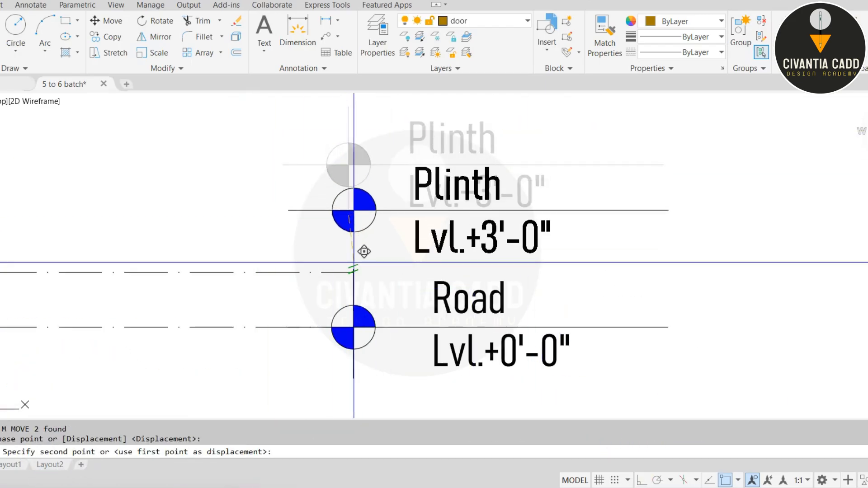
click(364, 261)
- Move the First Floor Lvl.+14'-0" marker by its lower tip onto the end of the elevation's first-floor level line
scroll(634, 248, down, 5)
middle_drag(385, 312, 610, 316)
scroll(212, 195, up, 5)
click(218, 174)
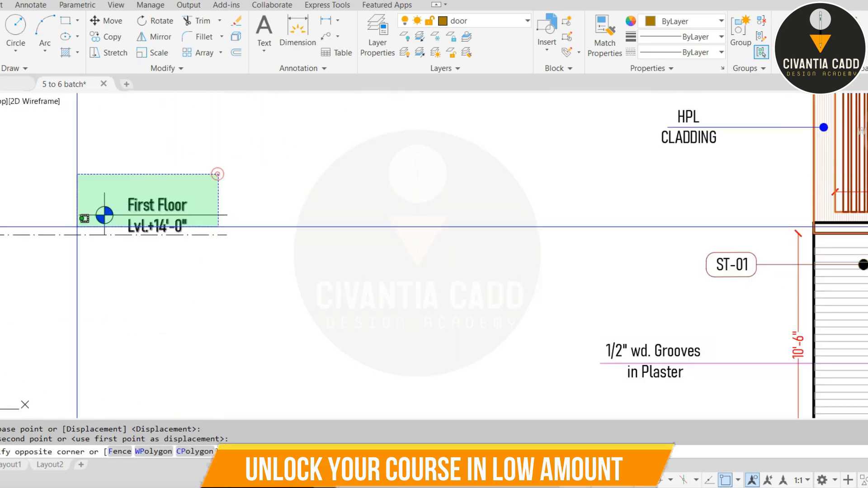
click(74, 228)
text(m)
key(space)
scroll(122, 224, up, 5)
click(64, 259)
scroll(161, 255, down, 6)
scroll(511, 240, up, 5)
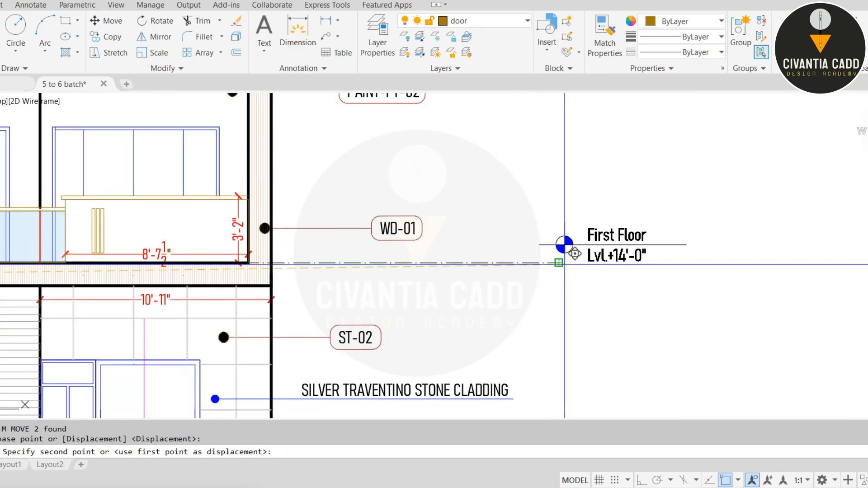
scroll(560, 253, up, 3)
key(Escape)
- Move the First Floor Lvl.+14'-0" marker by its circle centre onto the end of the first-floor level line
click(682, 158)
click(443, 238)
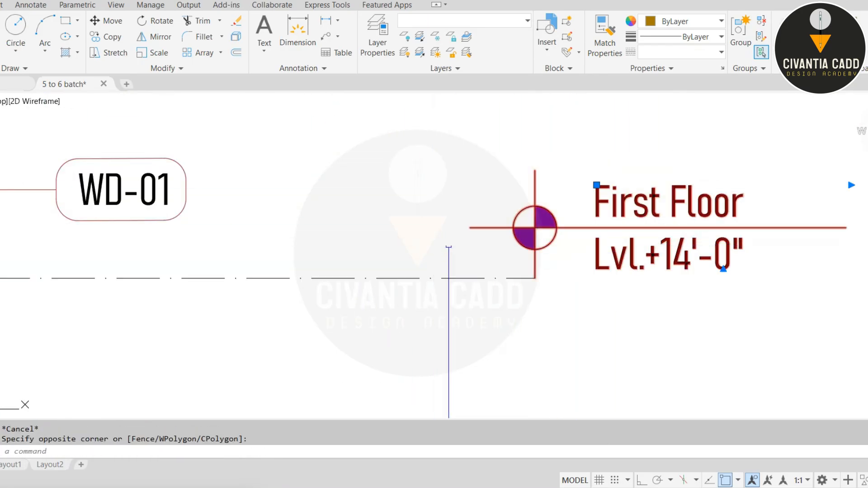
text(m)
key(space)
scroll(541, 222, up, 4)
click(541, 221)
click(541, 302)
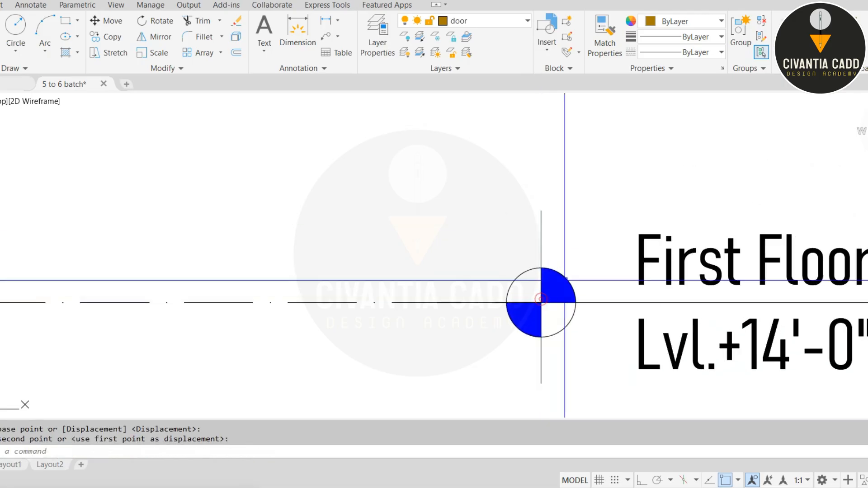
- Move the Terrace Lvl.+25'-0" marker by its circle centre onto the end of the elevation's terrace level line
scroll(572, 278, down, 5)
scroll(177, 226, up, 5)
scroll(230, 205, up, 2)
click(356, 184)
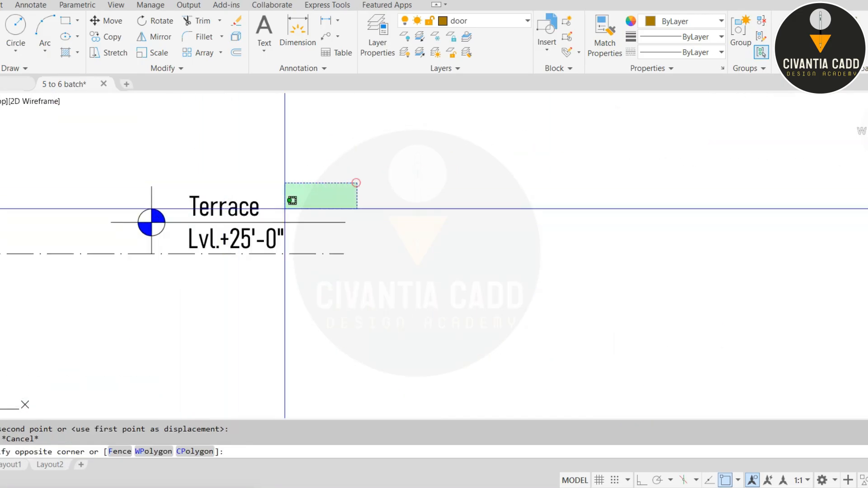
click(102, 245)
text(m)
key(space)
click(152, 223)
scroll(149, 228, down, 5)
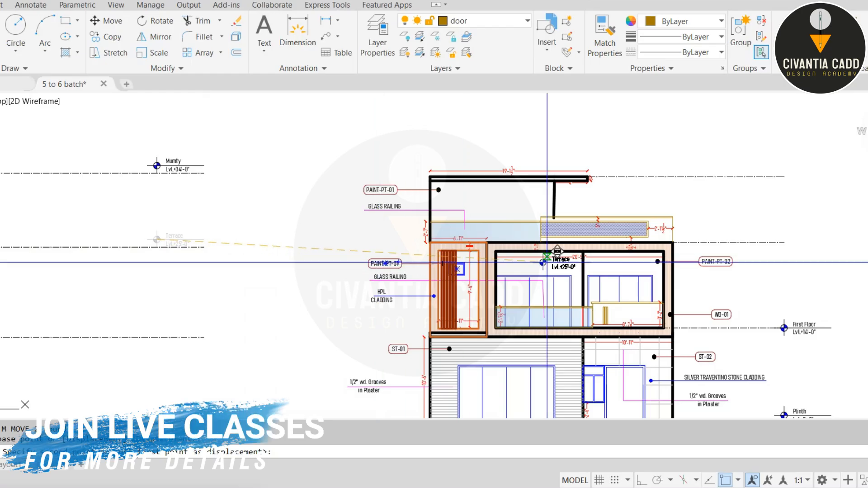
scroll(786, 242, up, 5)
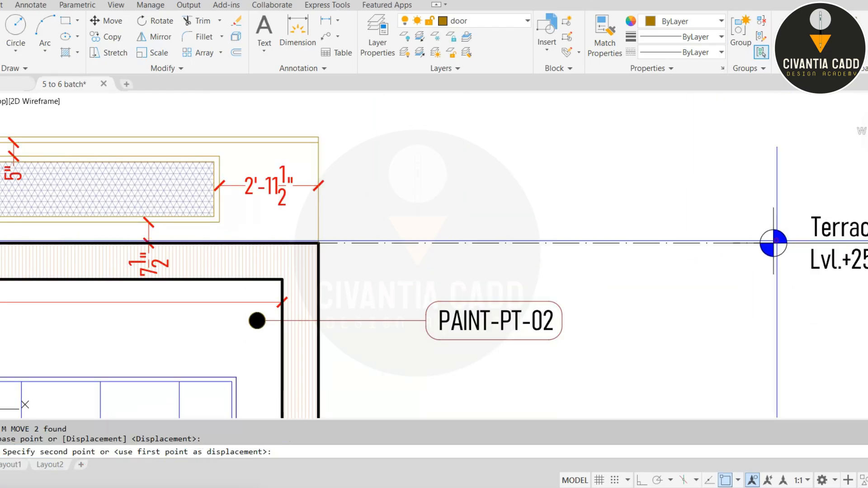
key(Escape)
- Move the Mumty Lvl.+34'-0" marker by its circle centre onto the end of the elevation's uppermost level line
scroll(354, 194, down, 5)
scroll(302, 171, up, 5)
click(357, 165)
click(93, 209)
text(m)
key(space)
click(164, 191)
scroll(180, 199, down, 5)
scroll(542, 203, up, 5)
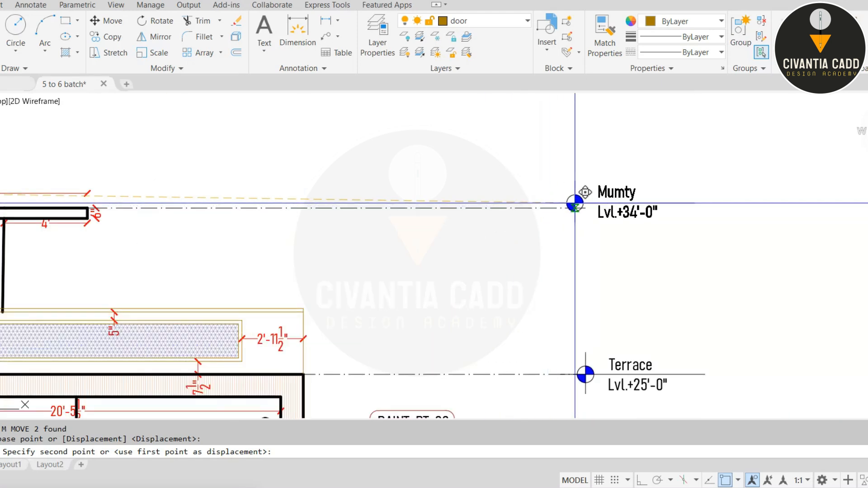
click(577, 199)
scroll(577, 199, down, 4)
key(Escape)
- Erase the leftover level lines and the spare level marker to the left of the elevation
click(278, 180)
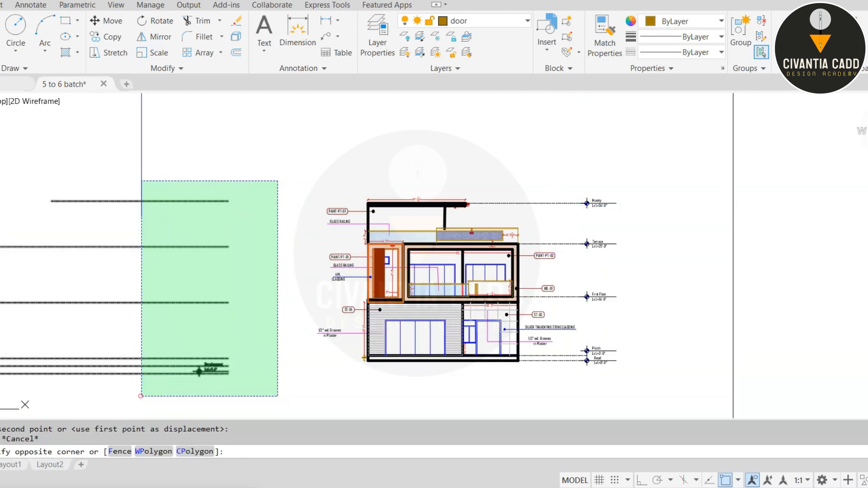
click(141, 396)
text(e)
key(space)
scroll(564, 339, up, 5)
key(Escape)
scroll(527, 312, down, 2)
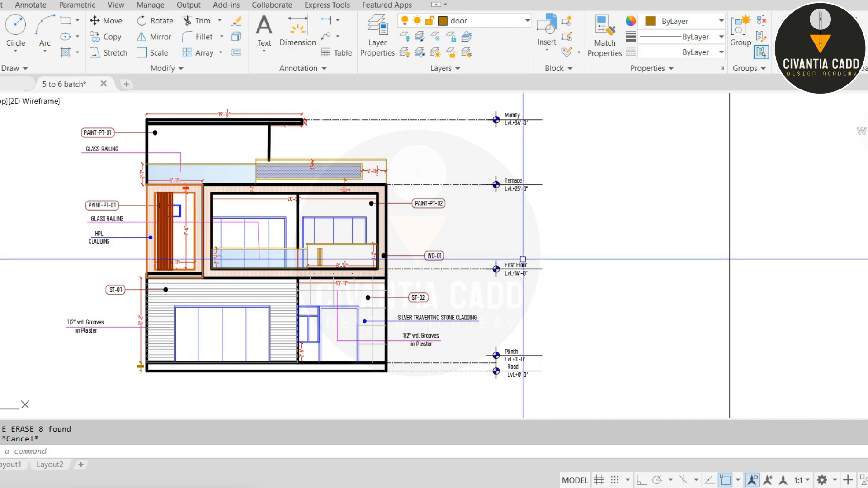
text(s)
key(space)
click(657, 97)
click(478, 375)
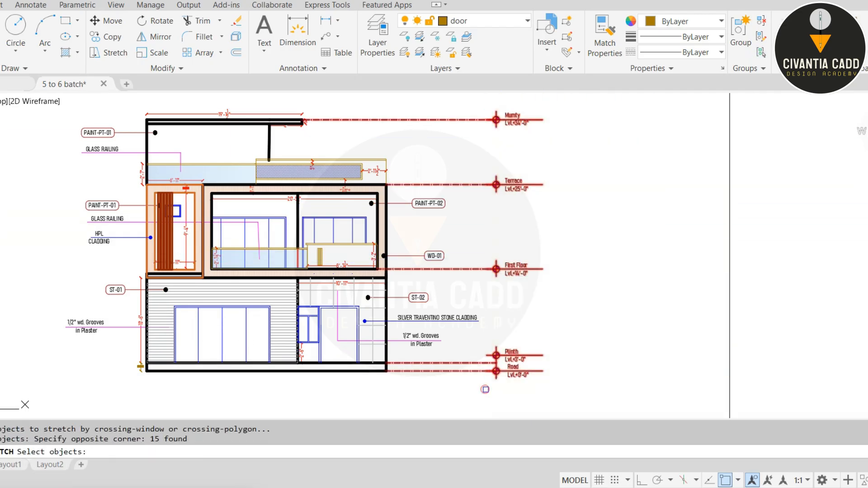
key(space)
scroll(477, 375, up, 2)
click(481, 382)
key(Escape)
scroll(478, 374, down, 2)
mouse_move(404, 297)
middle_down()
mouse_move(405, 287)
mouse_move(441, 299)
middle_up()
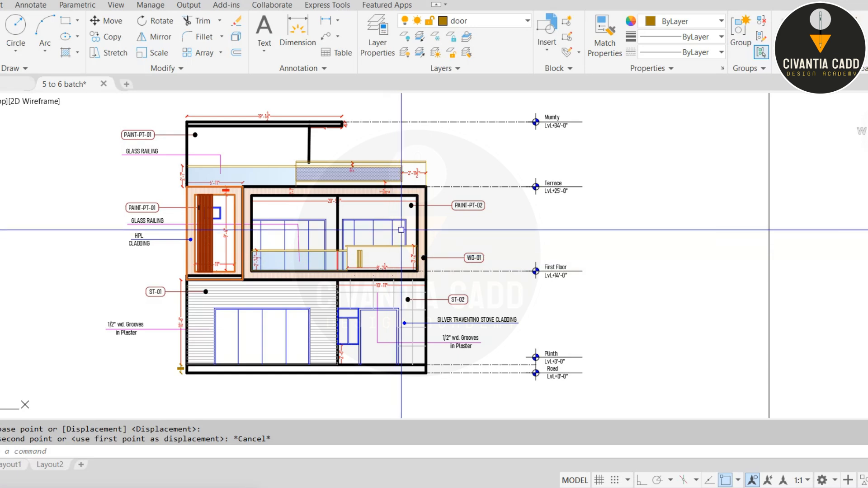
- Move the MATERIALS SPECIFICATIONS table from the other front elevation to just below this house elevation
scroll(401, 230, down, 6)
scroll(517, 271, up, 8)
click(533, 267)
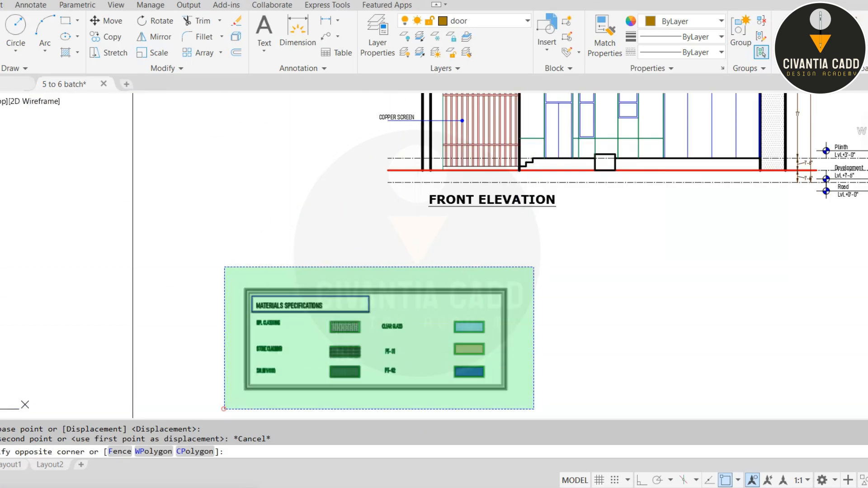
click(225, 408)
text(m)
key(space)
click(360, 352)
scroll(551, 313, down, 6)
scroll(422, 310, up, 6)
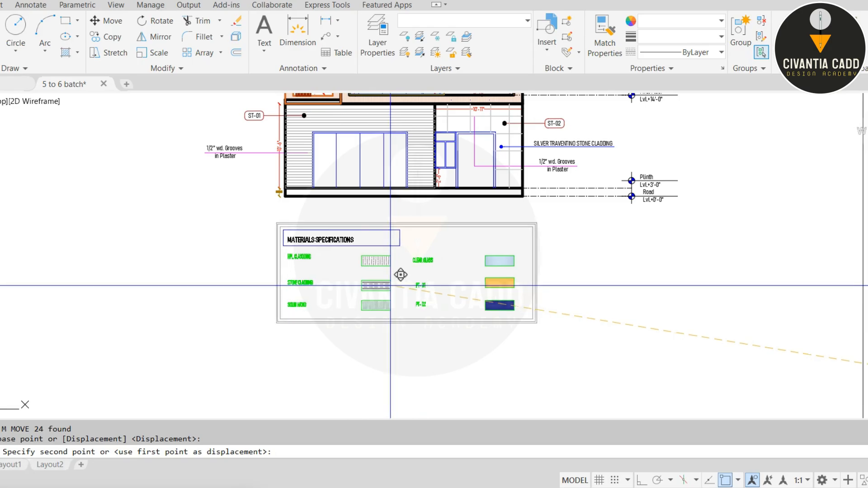
key(Escape)
- Stretch the right end of the blue frame inward so it fits the MATERIALS SPECIFICATIONS heading
scroll(307, 267, up, 4)
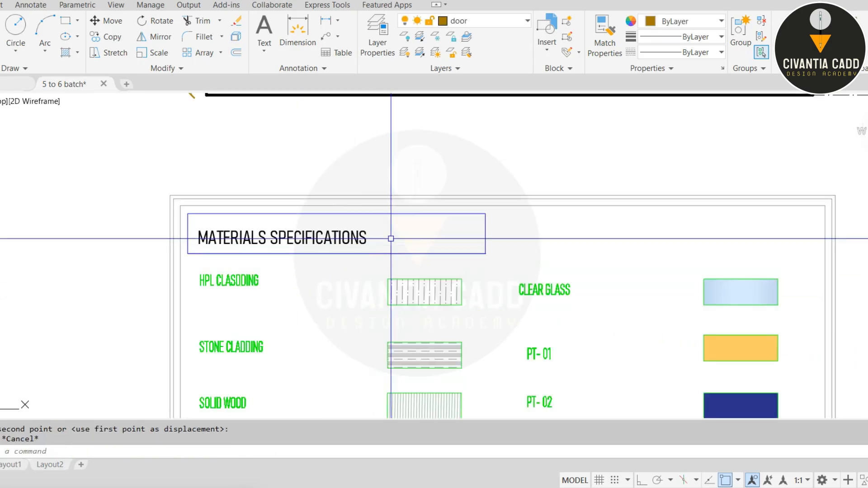
scroll(482, 231, up, 2)
text(s)
key(space)
click(503, 200)
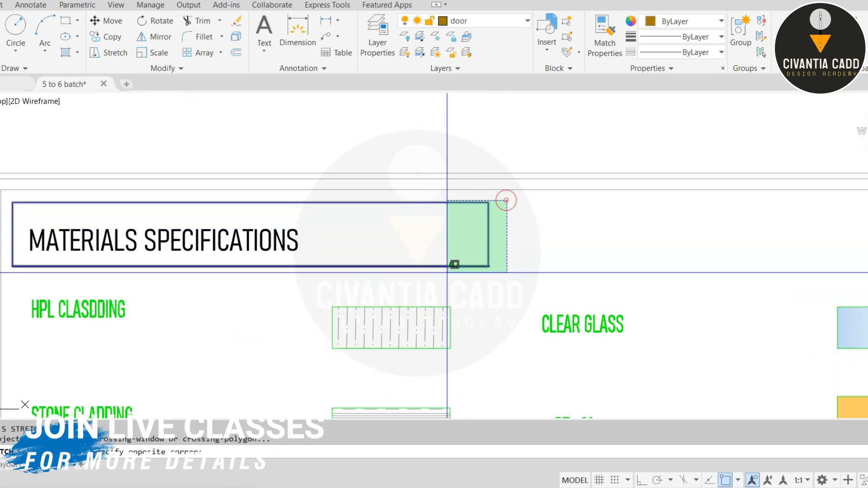
click(449, 267)
key(space)
click(348, 272)
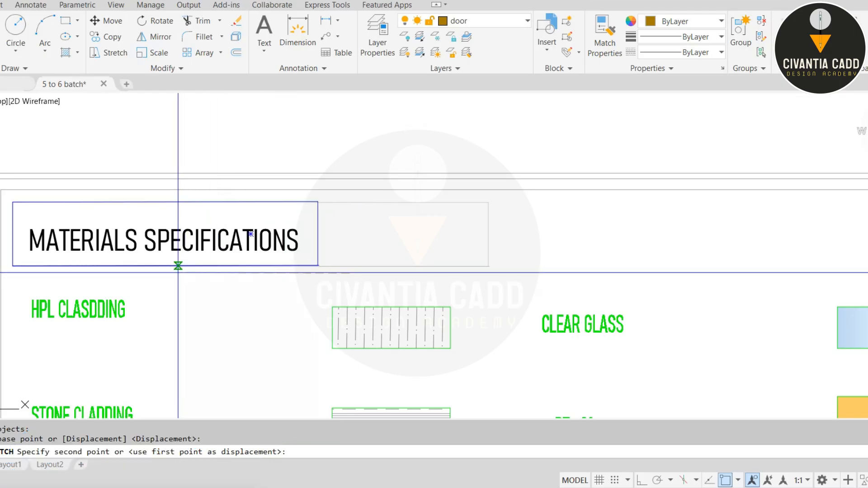
- Erase the blue frame around the MATERIALS SPECIFICATIONS heading together with its separate bottom line
click(315, 234)
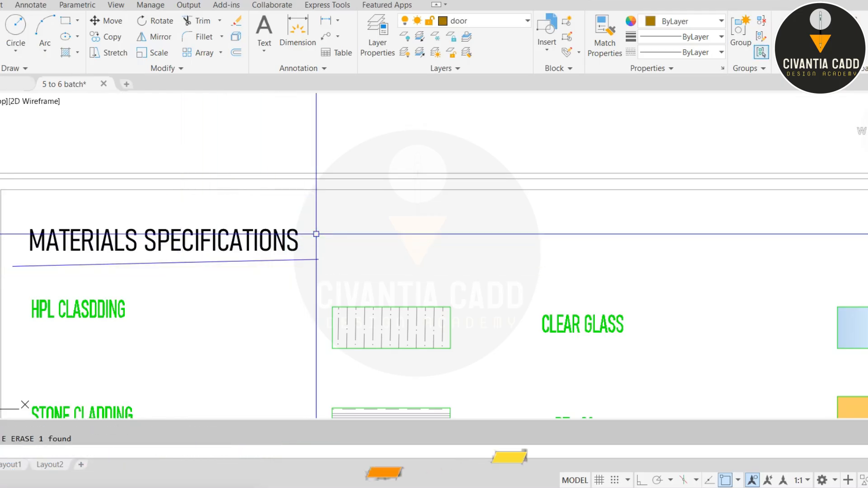
text(rec)
key(space)
key(Escape)
click(90, 264)
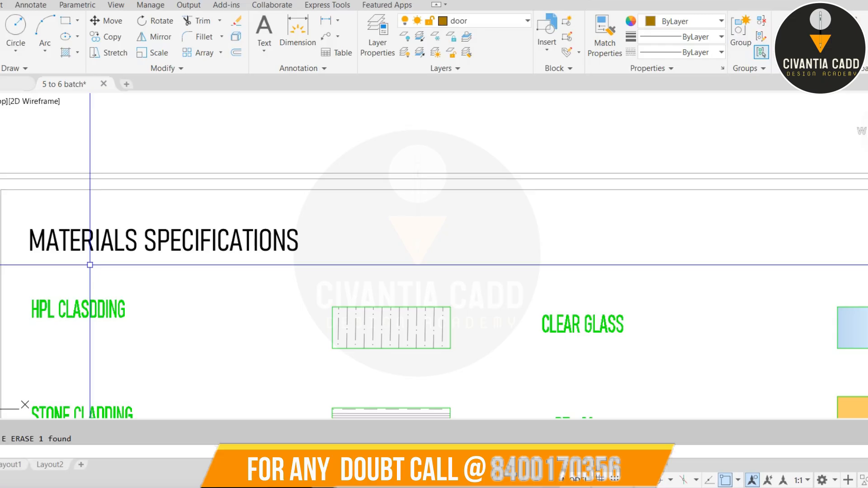
- Draw a new rectangle closely around the MATERIALS SPECIFICATIONS heading
text(rec)
key(space)
click(306, 263)
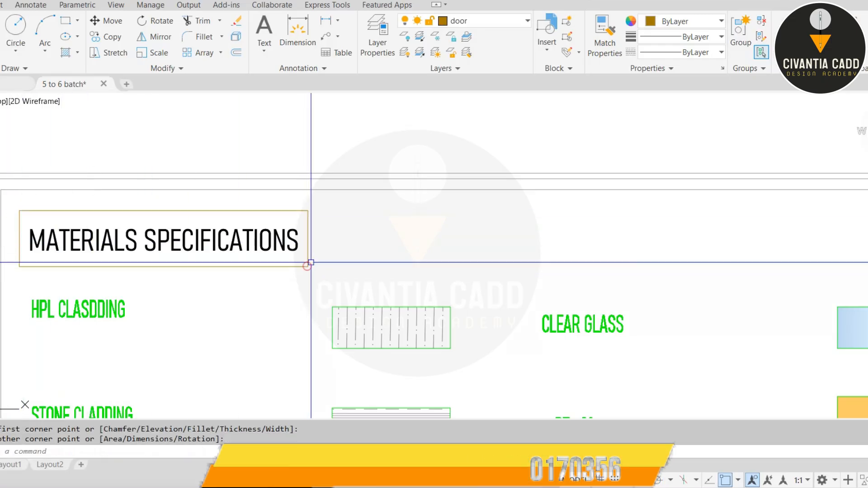
scroll(344, 253, down, 4)
middle_drag(310, 268, 319, 266)
key(Escape)
key(Escape)
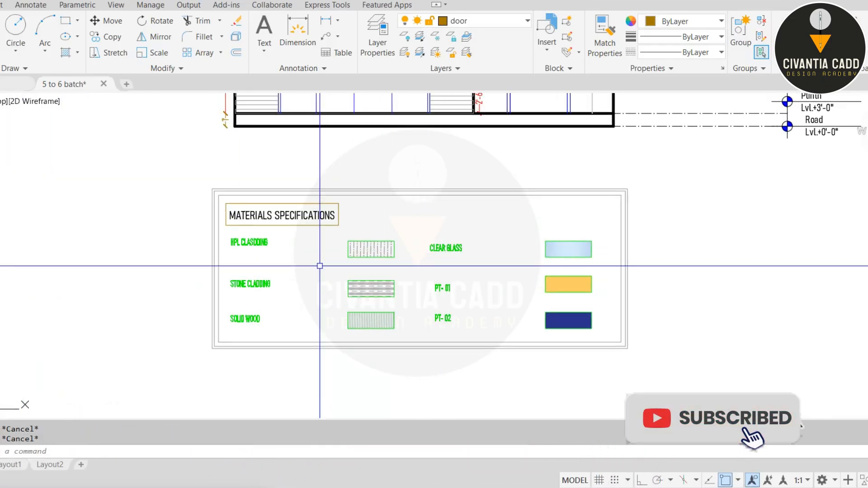
- Move the MATERIALS SPECIFICATIONS heading and its frame out of the table to the empty space on its left
scroll(310, 223, up, 2)
click(397, 204)
click(282, 224)
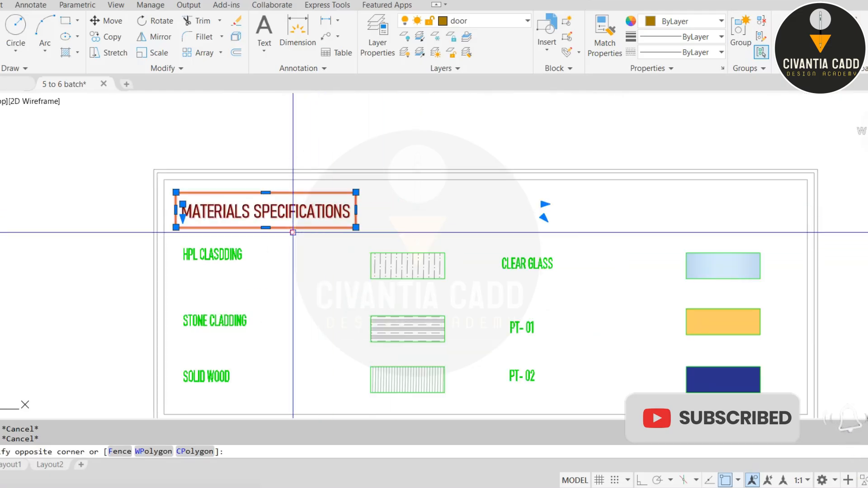
text(m)
key(space)
scroll(326, 228, down, 3)
scroll(319, 230, up, 3)
click(265, 225)
middle_drag(302, 228, 338, 225)
click(150, 231)
key(Escape)
- Draw a full-height vertical line inside the table between the left material names and their swatches
text(l)
key(space)
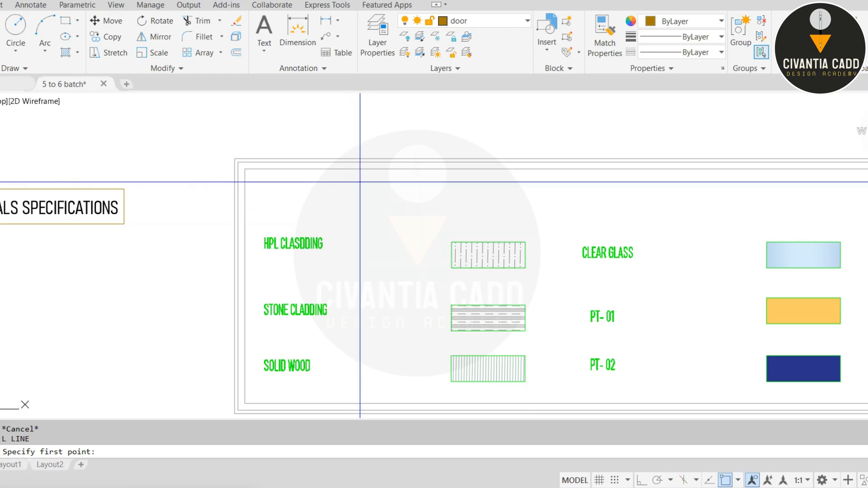
click(368, 169)
click(369, 403)
key(Escape)
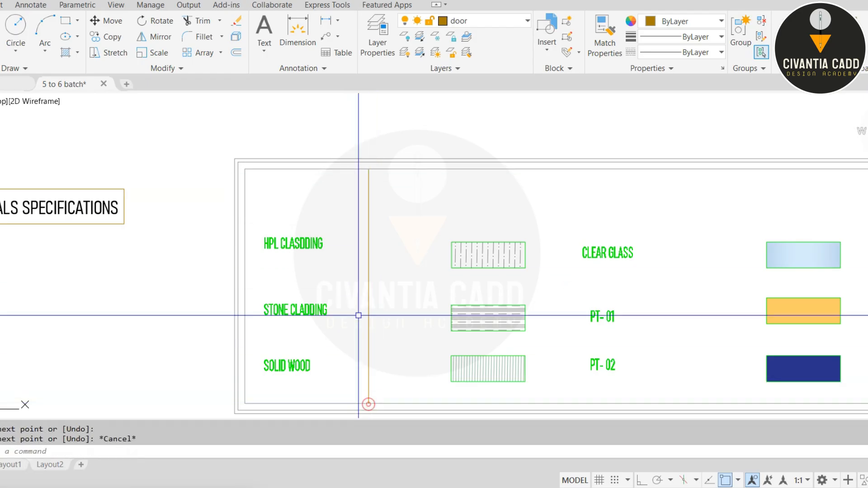
- Draw a horizontal line across the full inner width of the table above the materials to form a header row
text(l)
key(space)
click(244, 197)
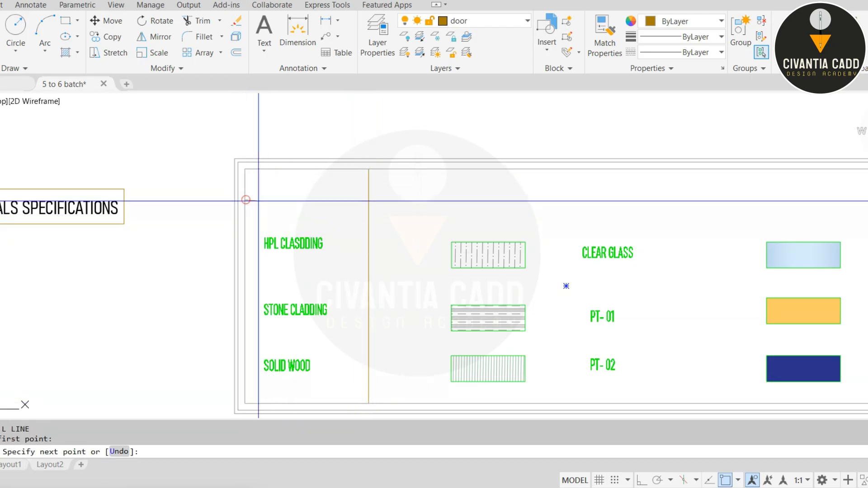
middle_drag(639, 213, 380, 207)
click(628, 195)
key(Escape)
middle_drag(284, 214, 499, 210)
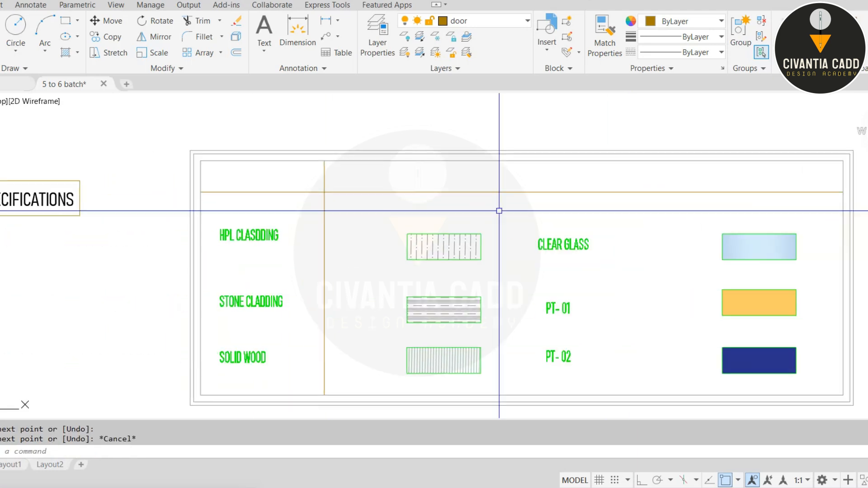
- Copy the HPL CLASDDING label into the first cell of the header row
scroll(245, 228, up, 2)
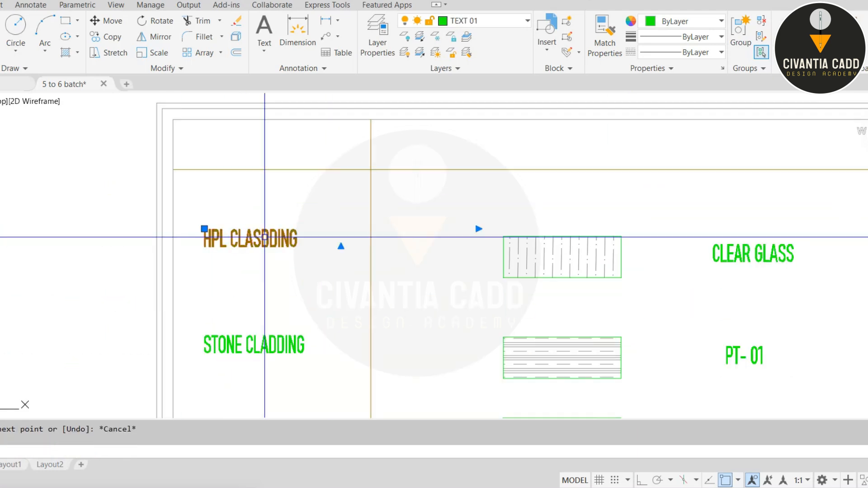
click(274, 229)
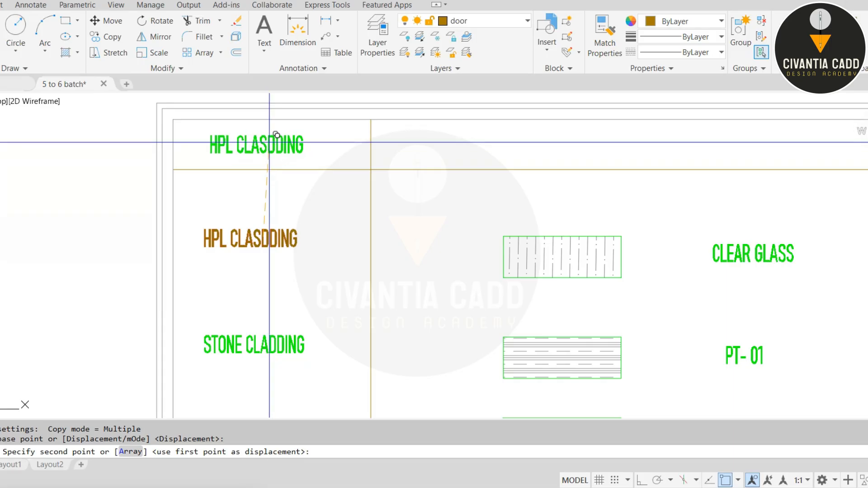
click(280, 135)
key(Escape)
- Change the copied header label to MATERIAL NAME- and set its text colour to dark blue 41,49,137
double_click(279, 135)
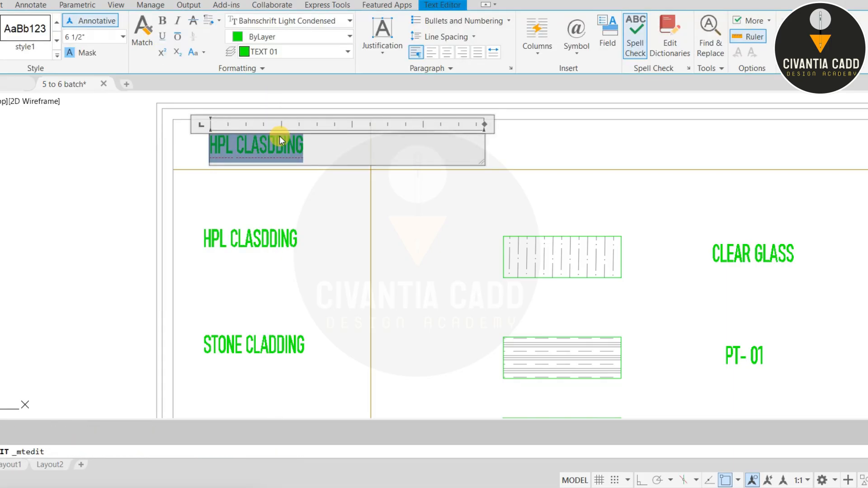
text(MAT)
key(BackSpace)
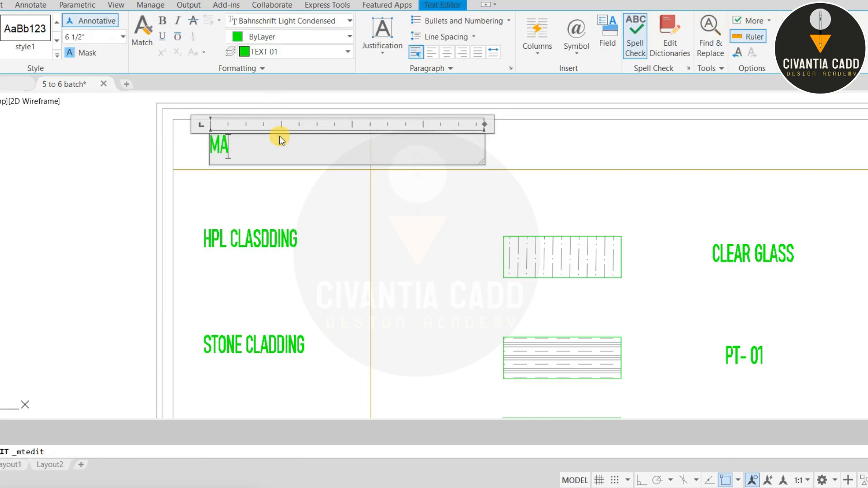
text(TERIAL N)
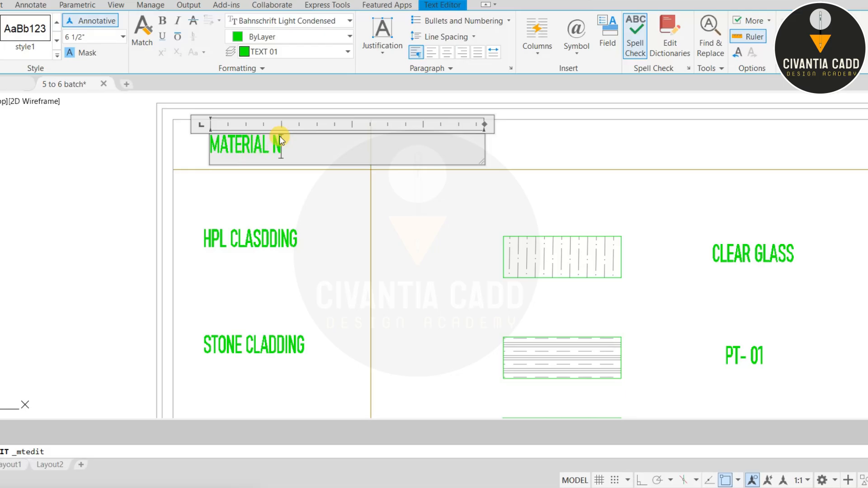
text(AME-)
key(ctrl+a)
click(307, 37)
click(300, 87)
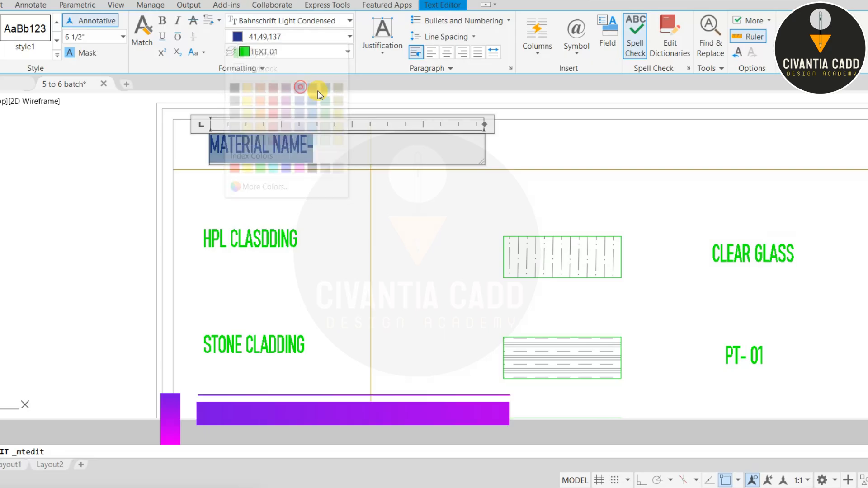
click(793, 37)
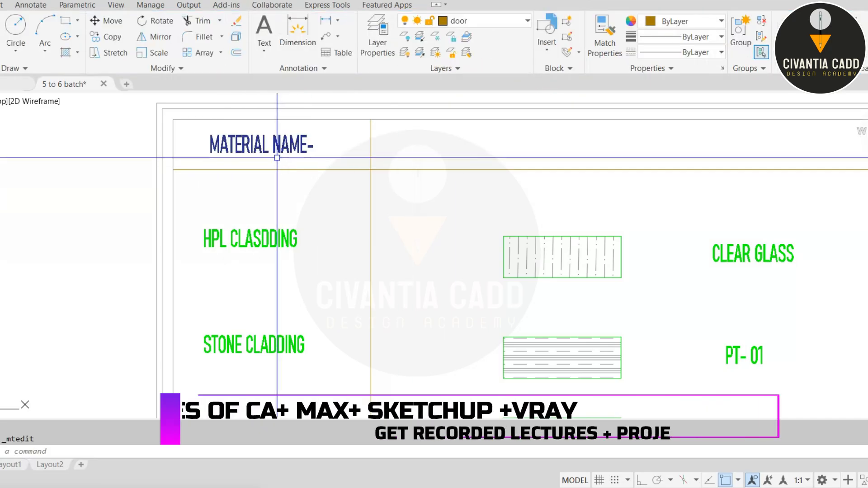
- Draw a second full-height vertical line in the table just left of the hatched material swatches
scroll(277, 158, down, 2)
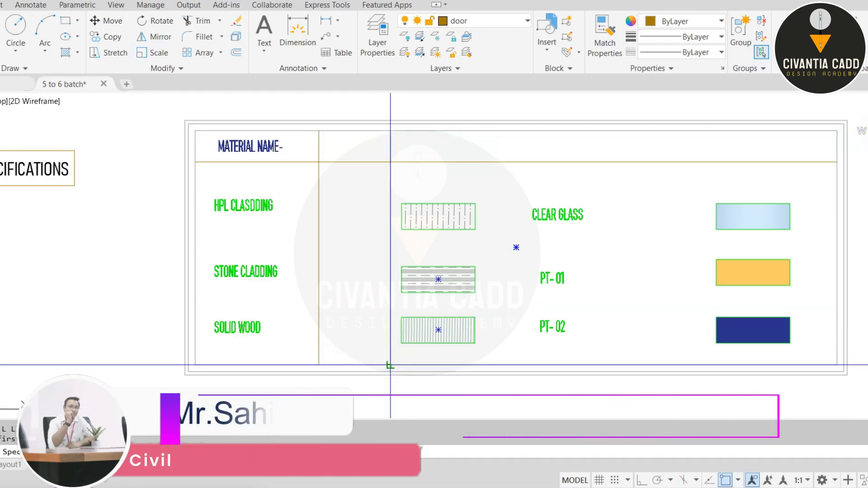
click(390, 364)
key(Return)
- Move the second vertical line to the right so it runs through the left part of the hatched swatches
scroll(382, 203, up, 2)
click(396, 189)
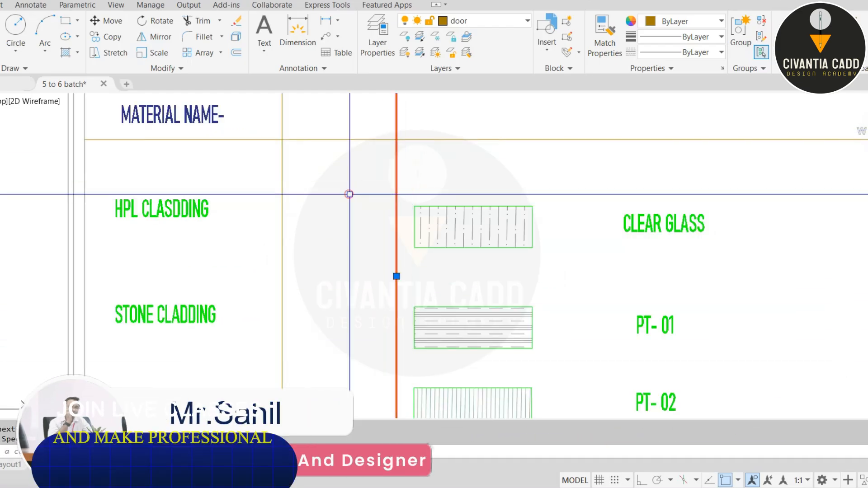
middle_drag(397, 150, 378, 192)
text(m)
key(Return)
click(425, 179)
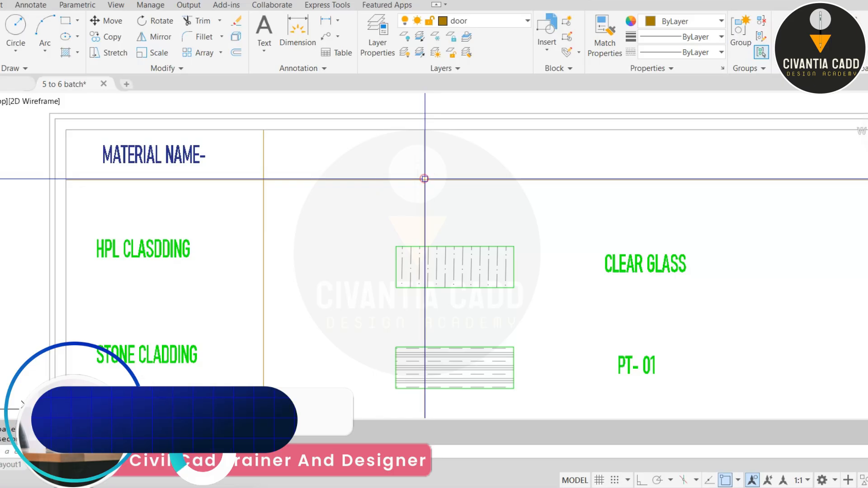
key(Escape)
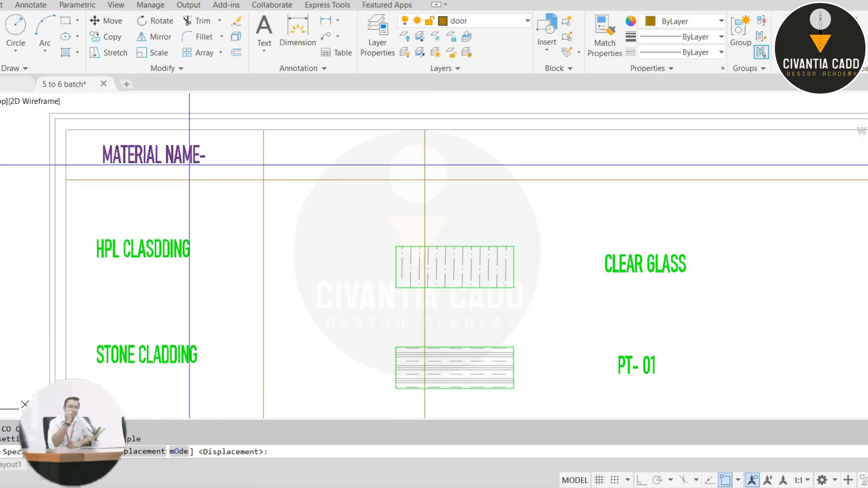
- Copy the MATERIAL NAME- header into the second cell of the table's header row
scroll(189, 165, up, 3)
click(136, 152)
click(397, 149)
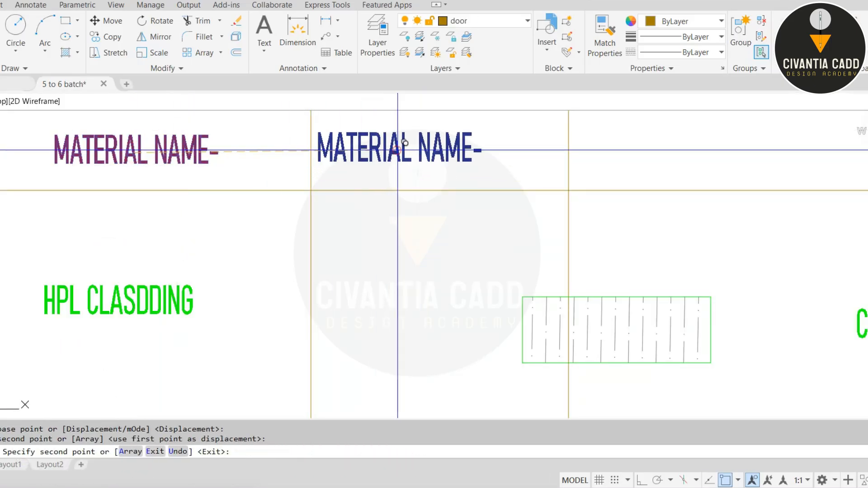
key(Escape)
key(Escape)
- Change the copied header in the second cell to REF. MATERIAL
double_click(401, 136)
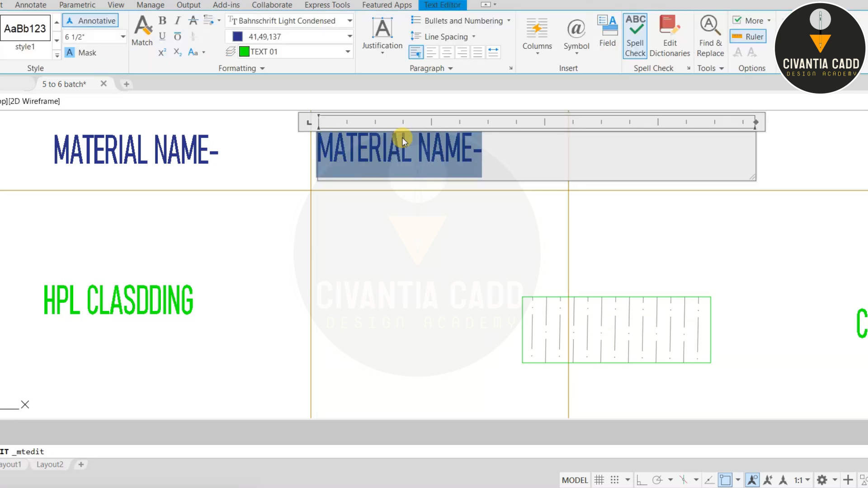
text(REF. MATER)
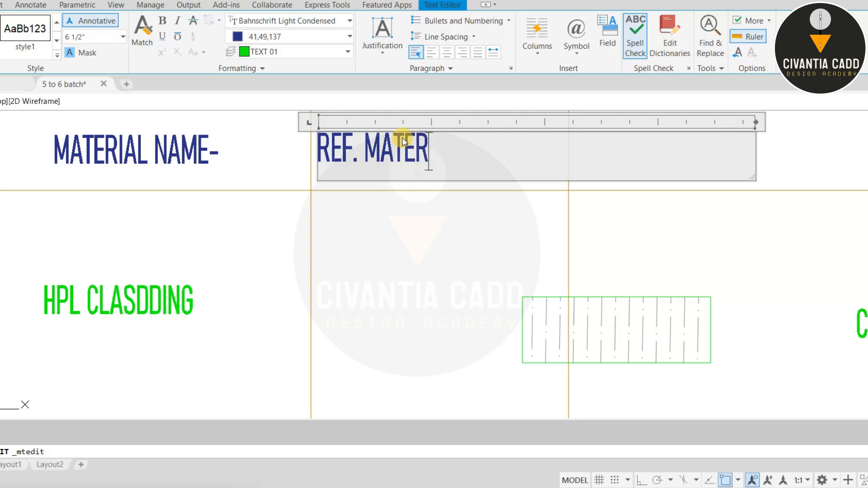
click(383, 240)
- Move the REF. MATERIAL header to the right so it sits roughly centred in its cell
click(455, 146)
click(392, 169)
text(m)
key(space)
click(504, 163)
click(545, 163)
- Move the three hatched material swatches left so they fit between the two vertical lines of the REF. MATERIAL column
middle_drag(568, 255, 555, 240)
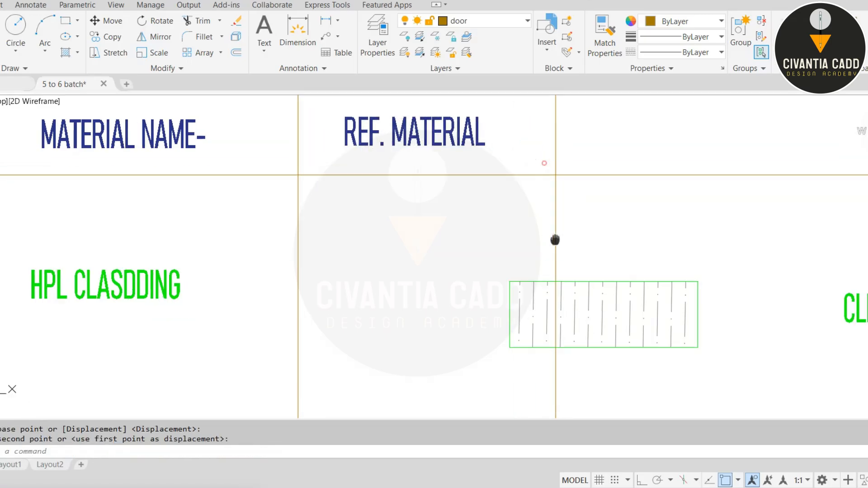
scroll(555, 239, down, 4)
click(452, 172)
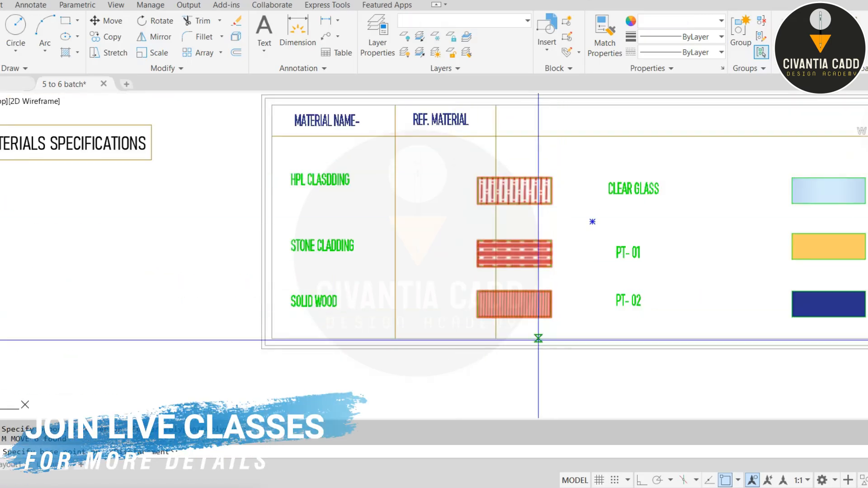
scroll(537, 337, up, 2)
text(m)
key(Return)
click(559, 305)
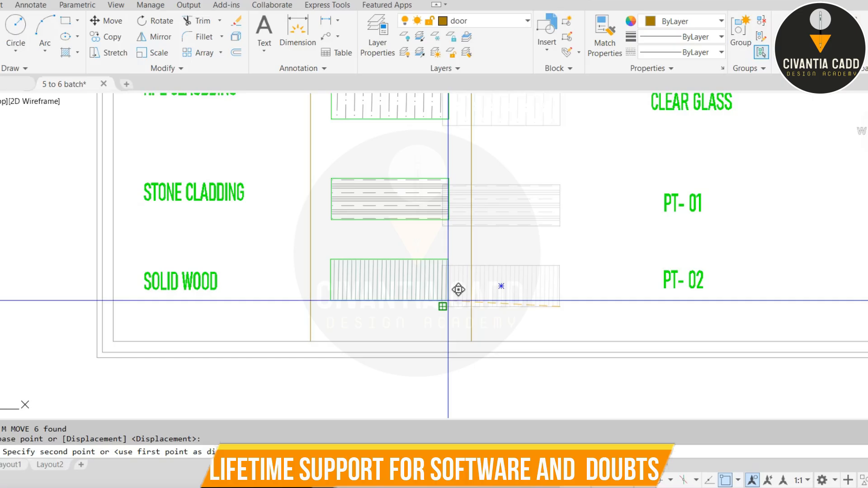
click(446, 300)
scroll(449, 292, down, 1)
scroll(426, 186, up, 1)
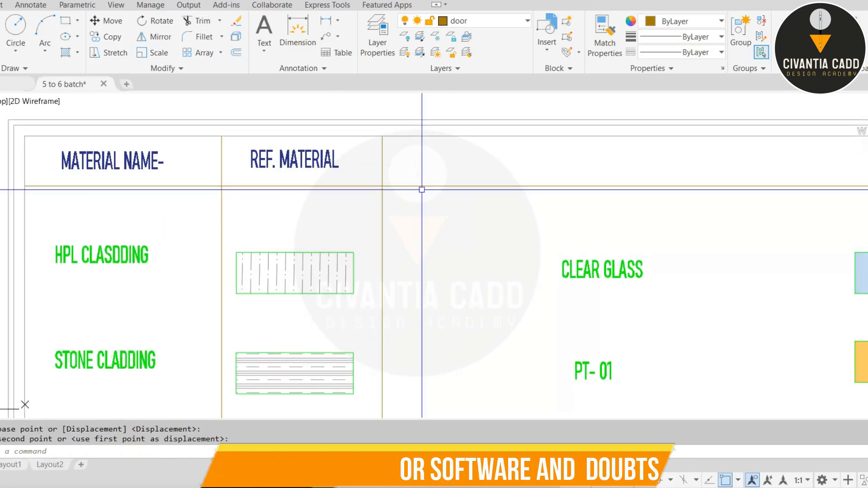
- Copy the REF. MATERIAL header into the third cell of the header row
key(Escape)
scroll(379, 179, down, 1)
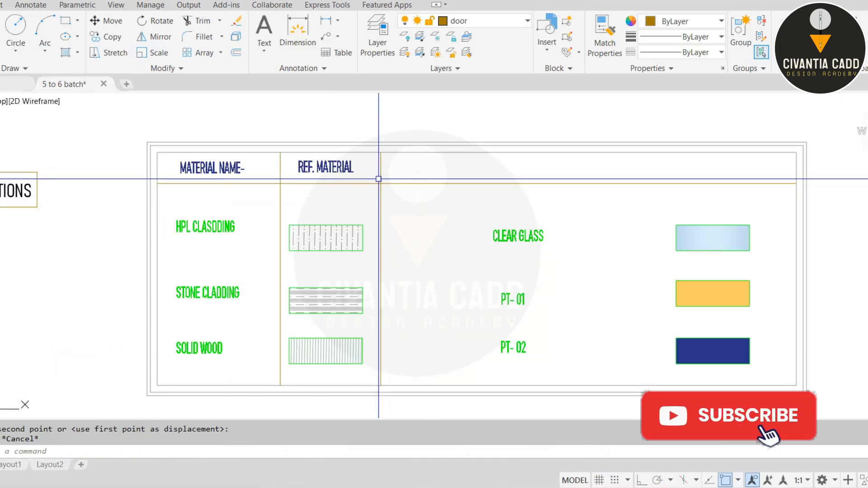
scroll(362, 184, up, 2)
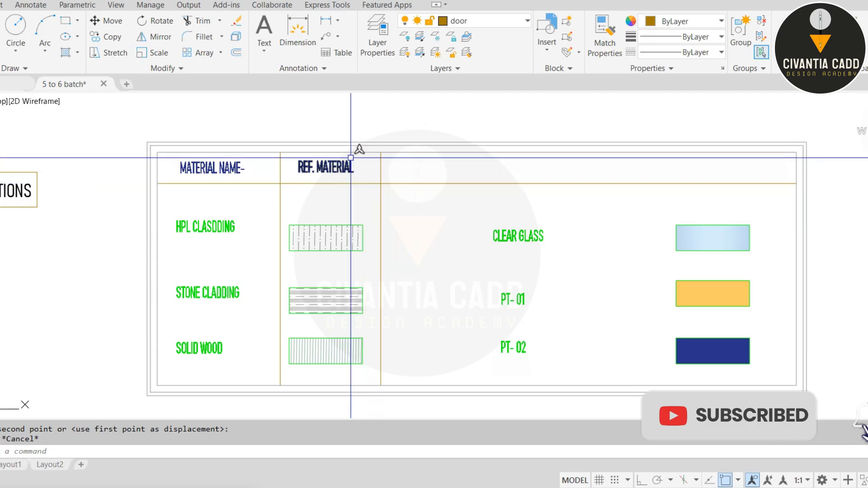
text(co)
key(Return)
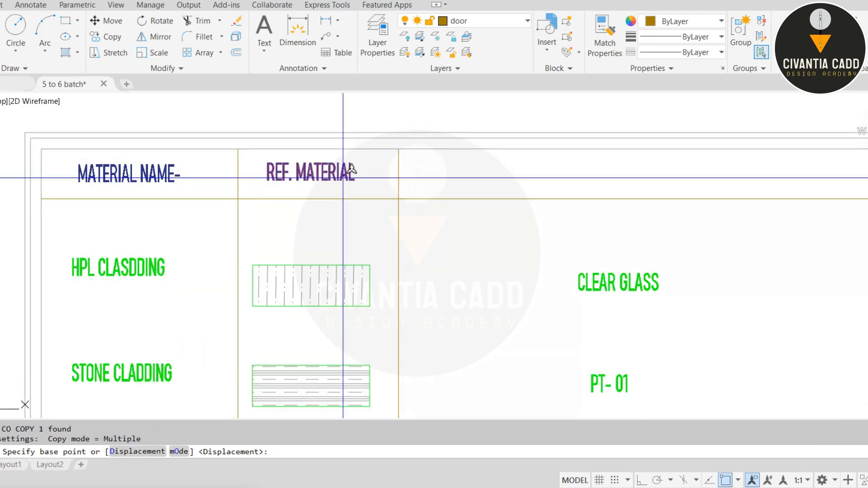
click(333, 174)
click(473, 178)
key(Escape)
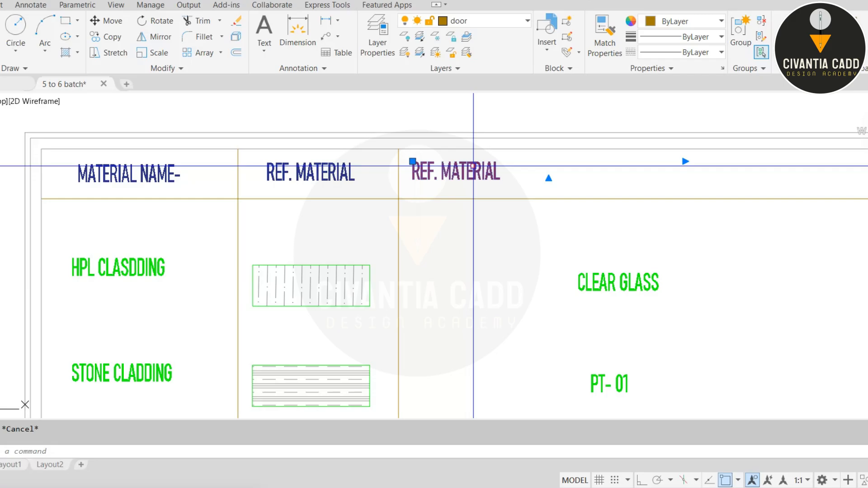
- Change the copied header in the third cell to CODE
double_click(474, 172)
text(CODE)
click(505, 249)
key(Escape)
- Draw a full-height vertical line in the table to the right of the CODE header
text(l)
key(Return)
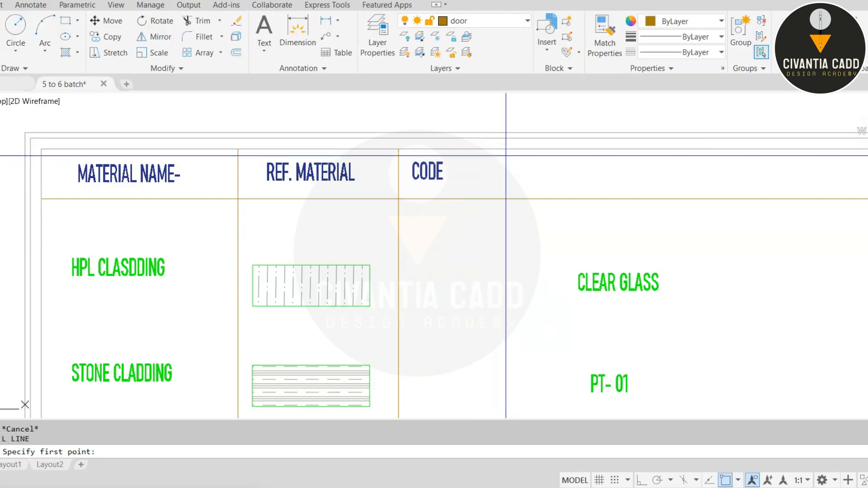
click(500, 150)
scroll(499, 150, down, 2)
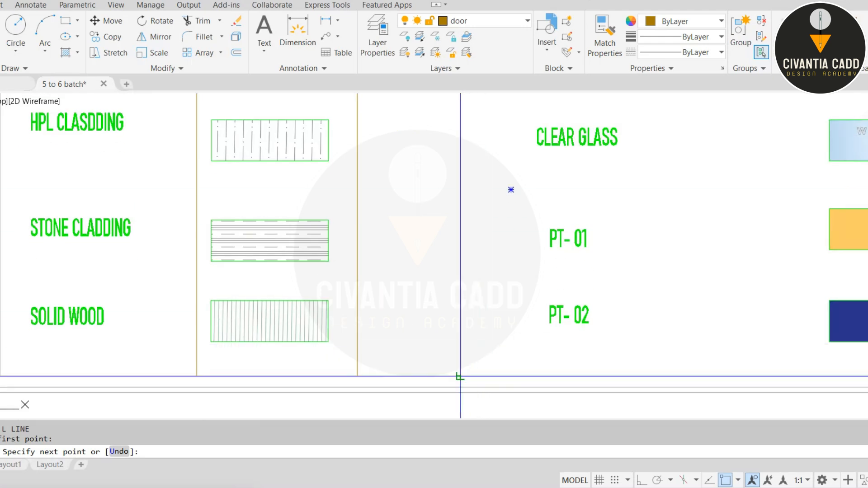
scroll(459, 378, down, 3)
key(Escape)
- Copy the CODE header into the fourth cell of the header row
scroll(459, 244, up, 5)
key(Escape)
key(Escape)
click(360, 166)
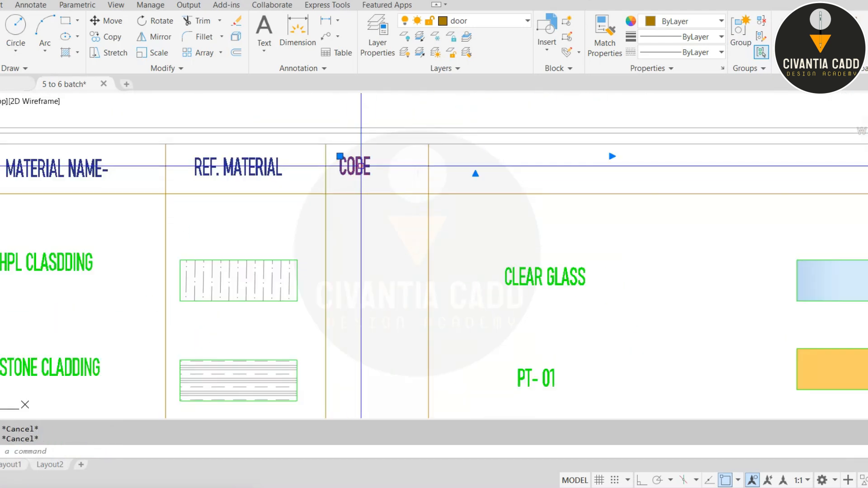
text(co)
key(Return)
click(361, 165)
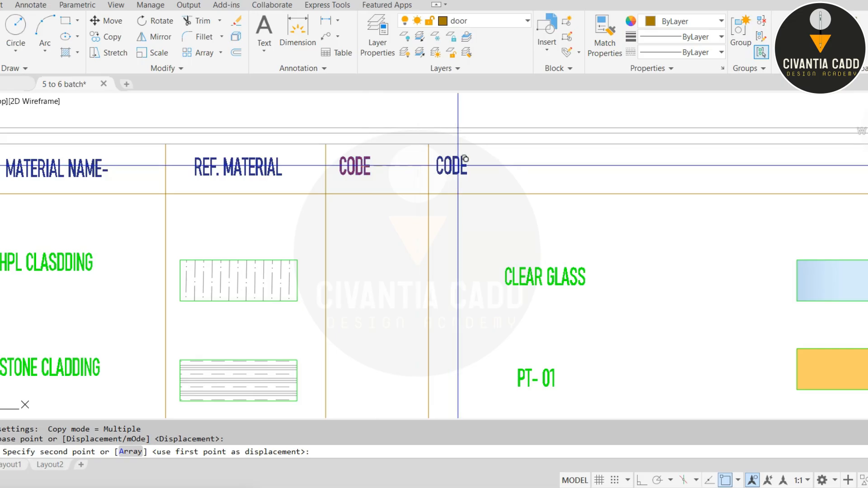
click(486, 157)
key(Escape)
- Change the copied header in the fourth cell to COMPANY NAME
double_click(474, 165)
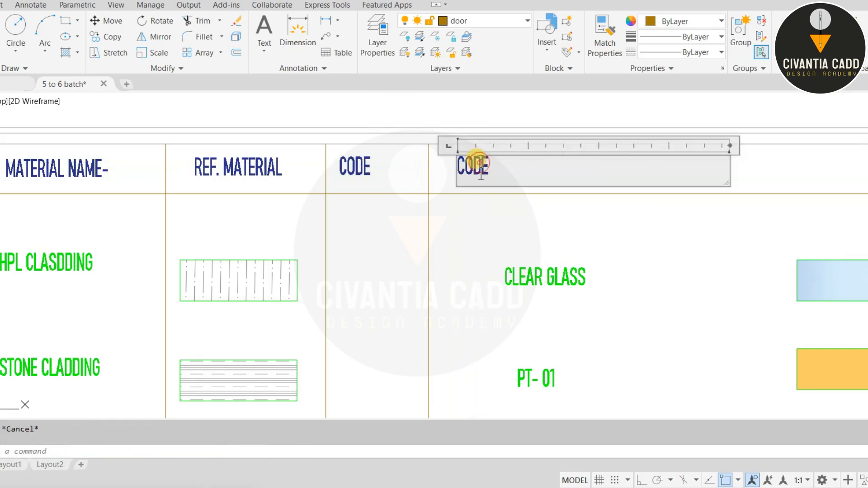
text(SOMPANY NAM)
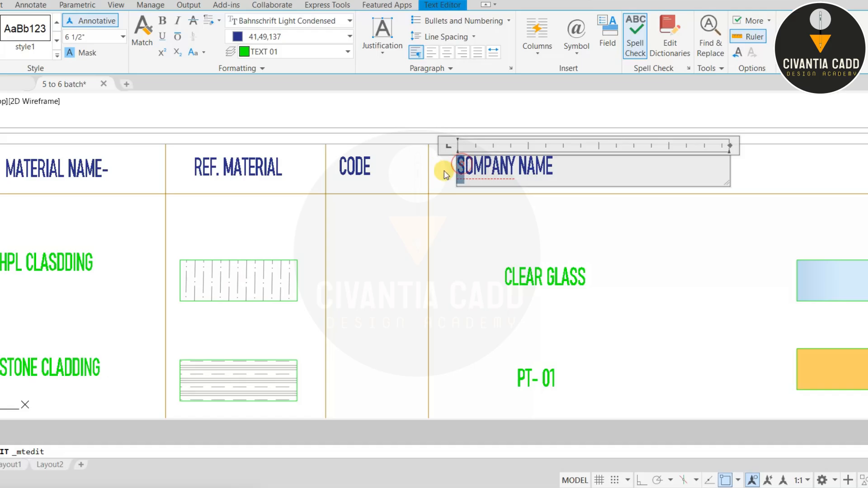
key(Escape)
- Draw a full-height vertical line to the right of the COMPANY NAME header with Ortho switched on
text(l)
key(Return)
click(571, 144)
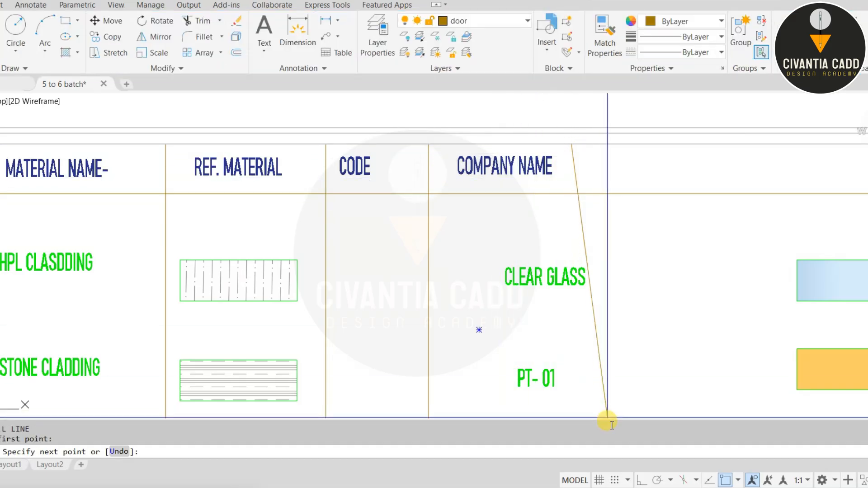
click(642, 479)
scroll(537, 341, down, 3)
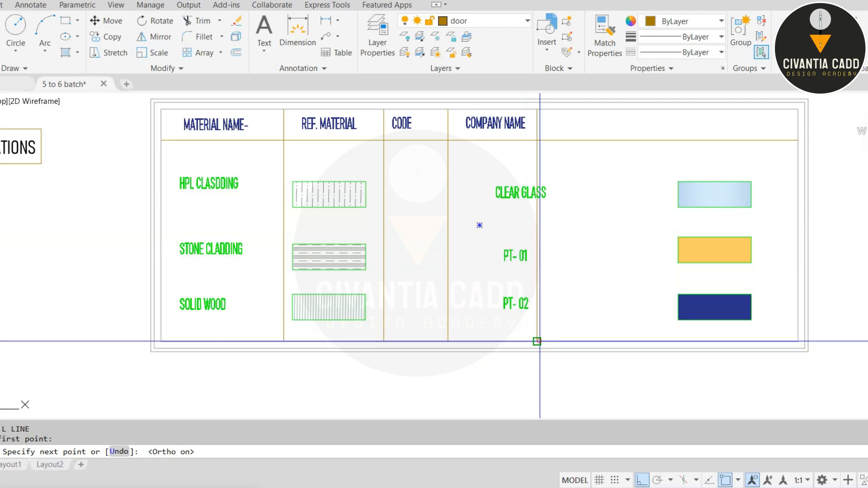
key(Escape)
- Move the CLEAR GLASS, PT- 01 and PT- 02 labels left so they sit inside the COMPANY NAME column
scroll(520, 212, up, 2)
click(513, 140)
click(500, 364)
middle_drag(577, 347, 541, 300)
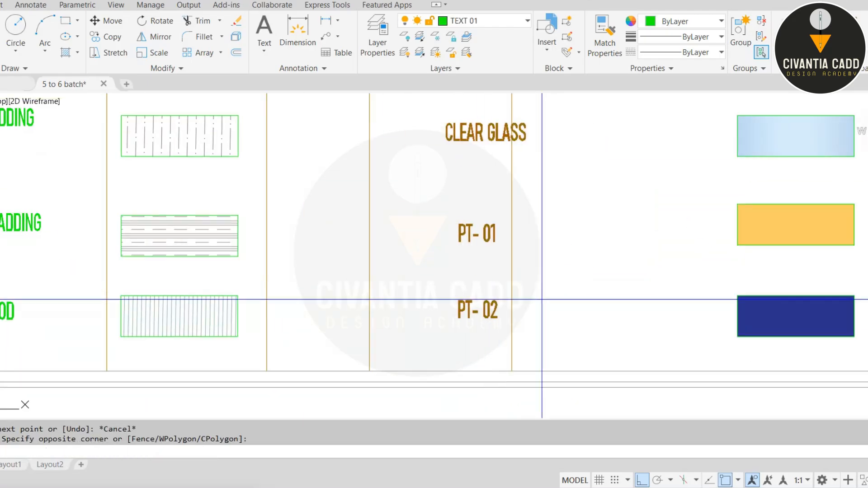
text(m)
key(Return)
click(601, 315)
click(562, 315)
key(Escape)
scroll(508, 254, down, 2)
key(Escape)
middle_drag(518, 243, 486, 271)
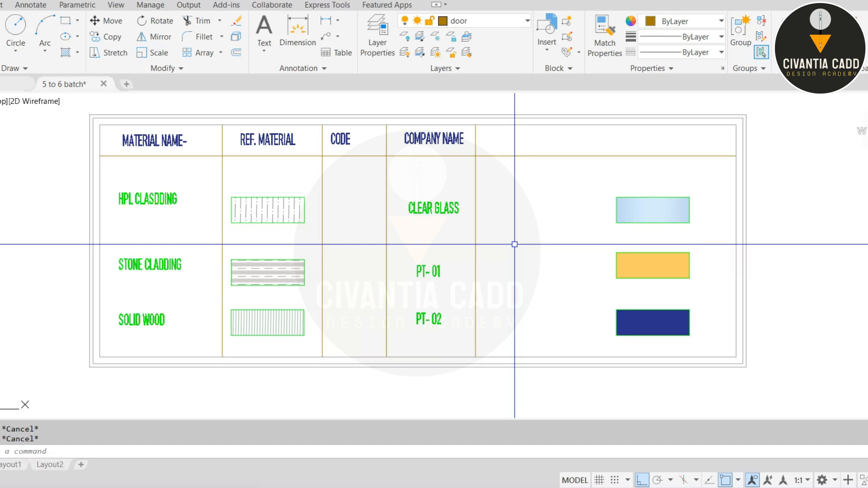
- Try to erase the three colour-filled swatches in the table's empty last column
click(697, 184)
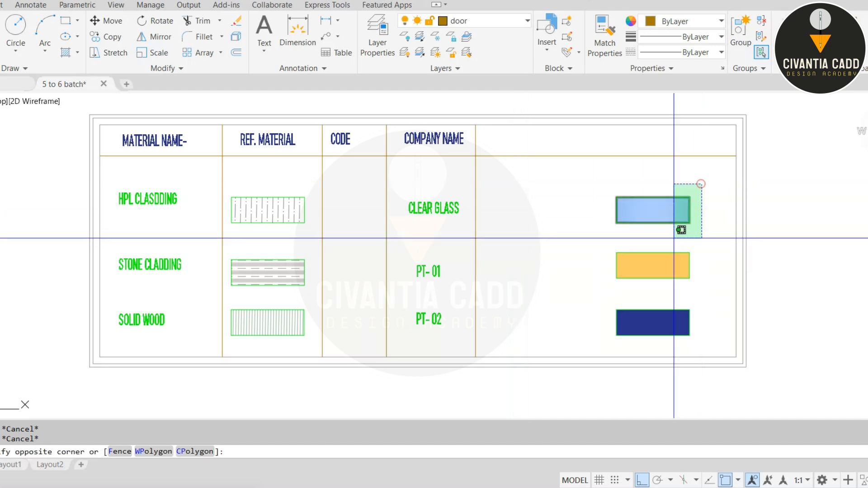
click(586, 339)
key(e)
key(Return)
key(ctrl+z)
key(Escape)
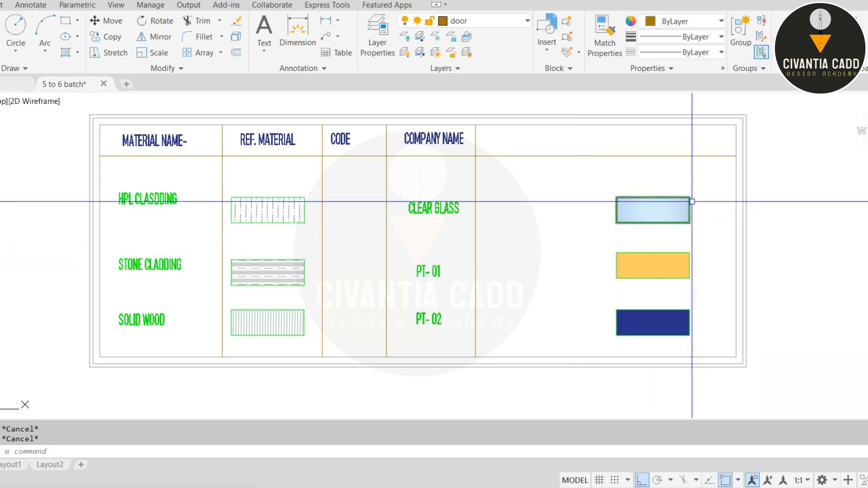
- Erase the light blue, orange and dark blue swatches from the table's last column
click(701, 189)
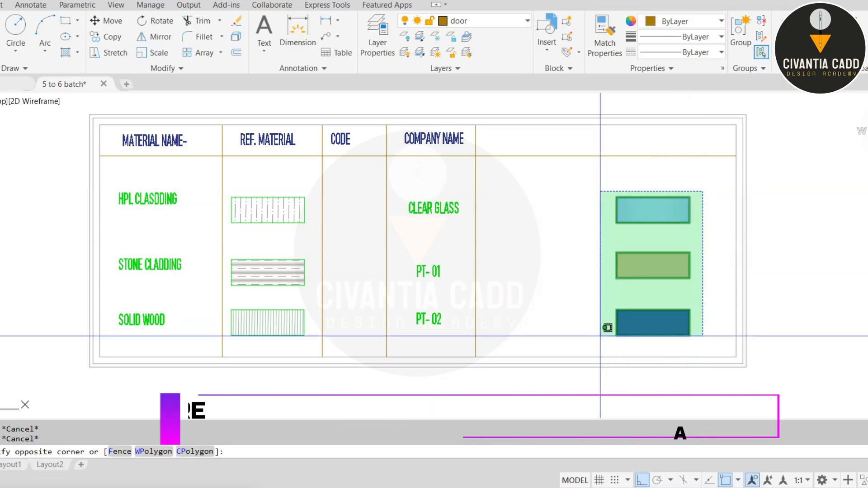
click(599, 337)
text(E)
key(Return)
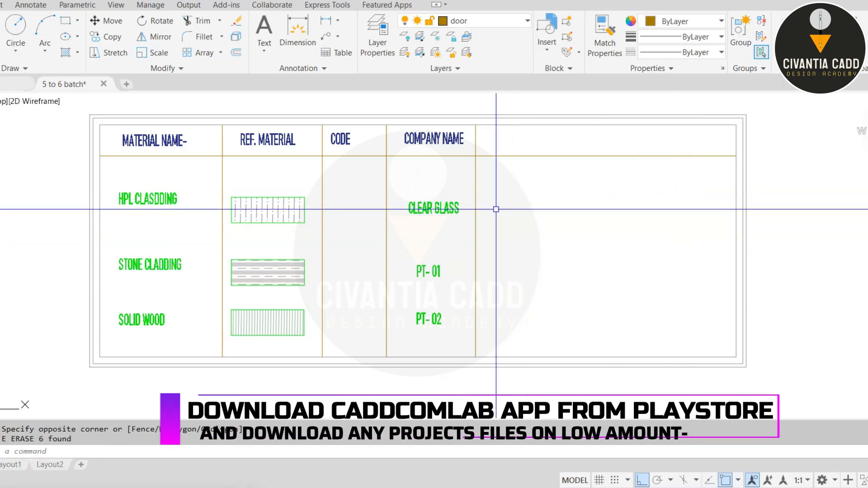
- Extend the vertical line beside COMPANY NAME at both ends across the table's double outer border
text(EX)
key(Return)
key(Return)
click(476, 133)
click(475, 133)
key(Escape)
text(EX)
key(Return)
key(Escape)
key(Escape)
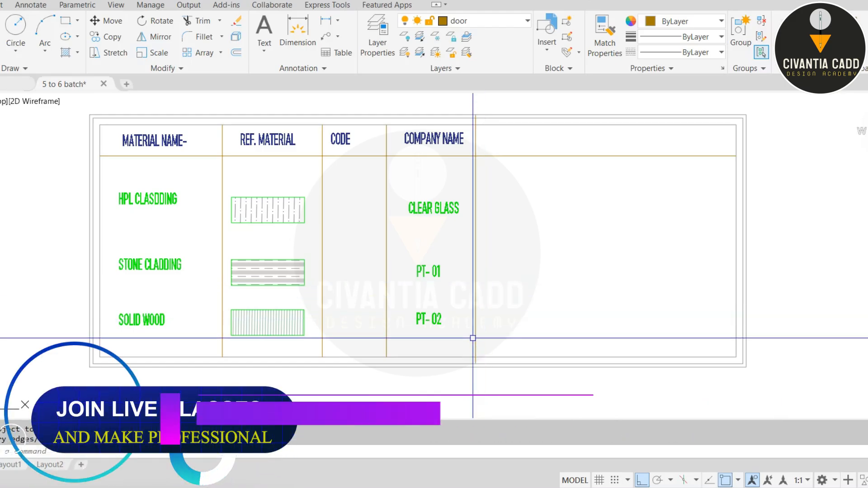
scroll(473, 338, down, 3)
text(EX)
key(Return)
key(Return)
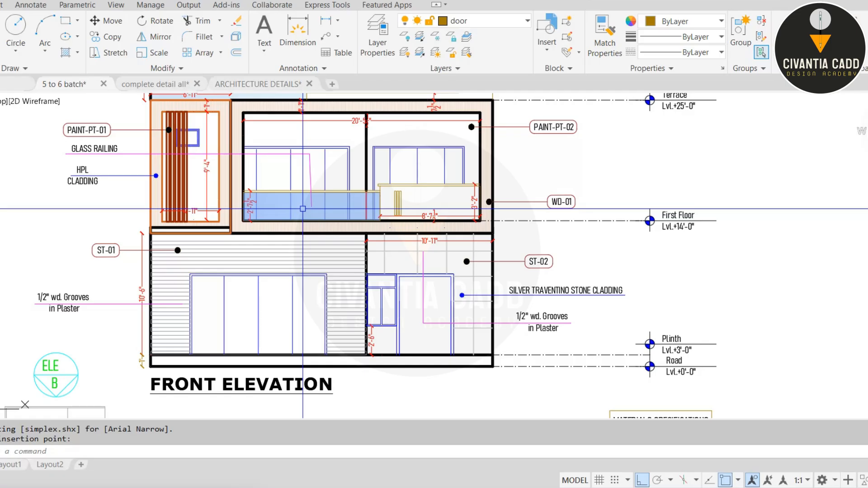
- Draw a circle around part of the first-floor glass railing in the front elevation
text(c)
key(Return)
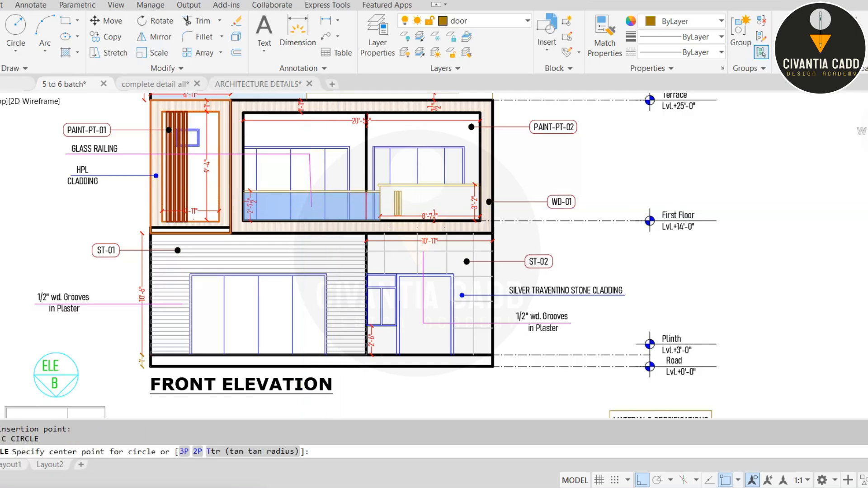
scroll(305, 207, up, 6)
click(340, 248)
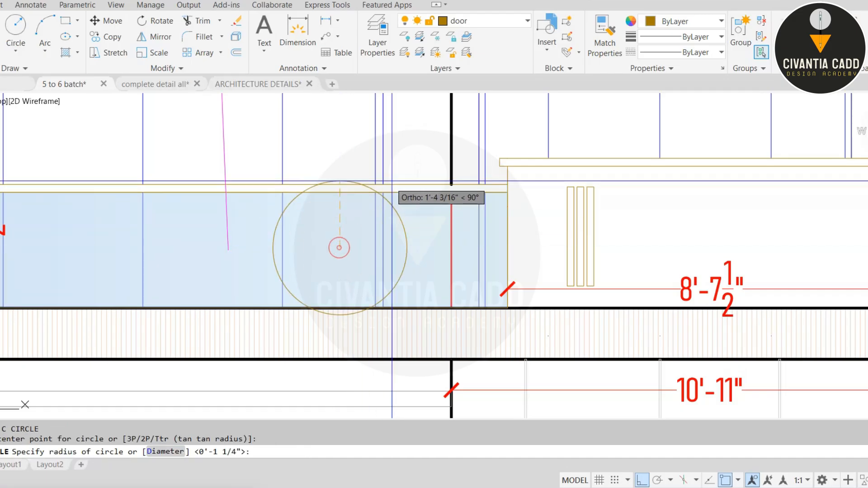
click(438, 121)
key(Escape)
key(Escape)
scroll(399, 150, down, 15)
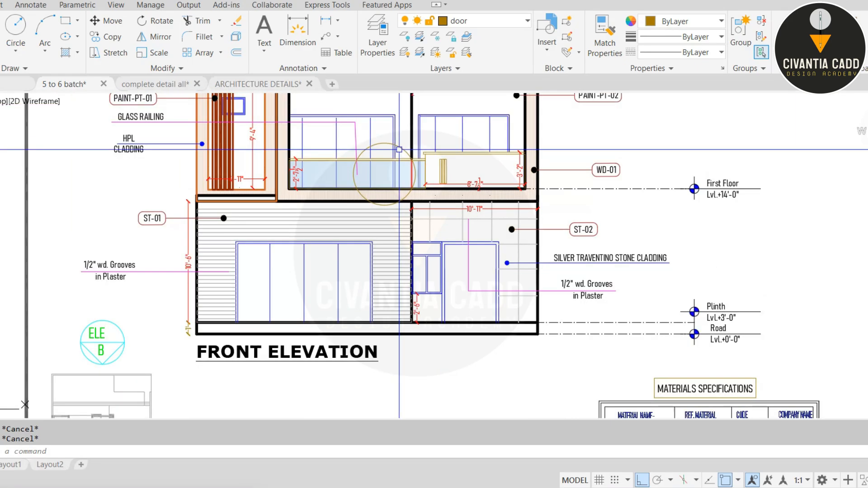
- Copy the D-01/A-05 detail callout with its rounded outline from the porch plan to the empty space beside the front elevation sheet
scroll(339, 172, up, 7)
scroll(374, 180, down, 8)
scroll(136, 186, up, 8)
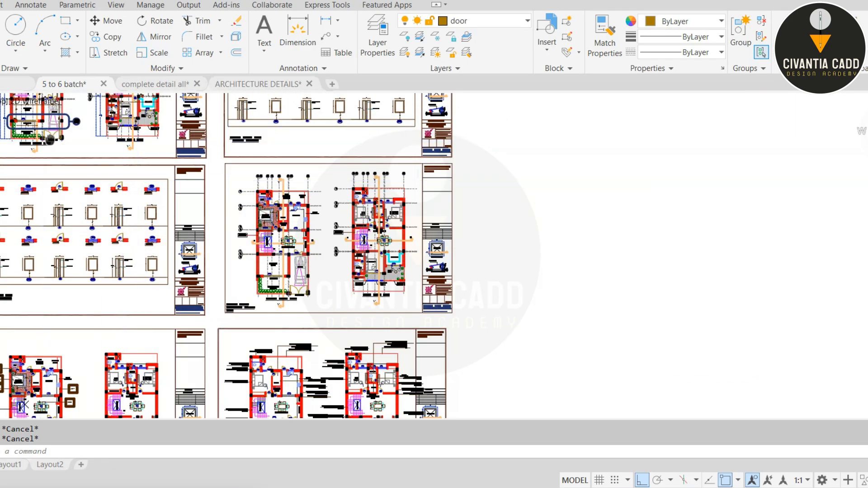
scroll(72, 120, up, 10)
click(409, 156)
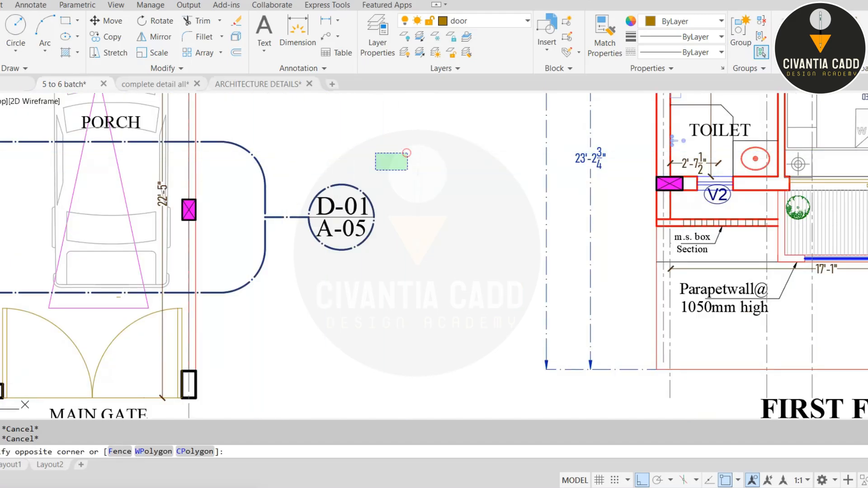
click(255, 241)
text(co)
key(Return)
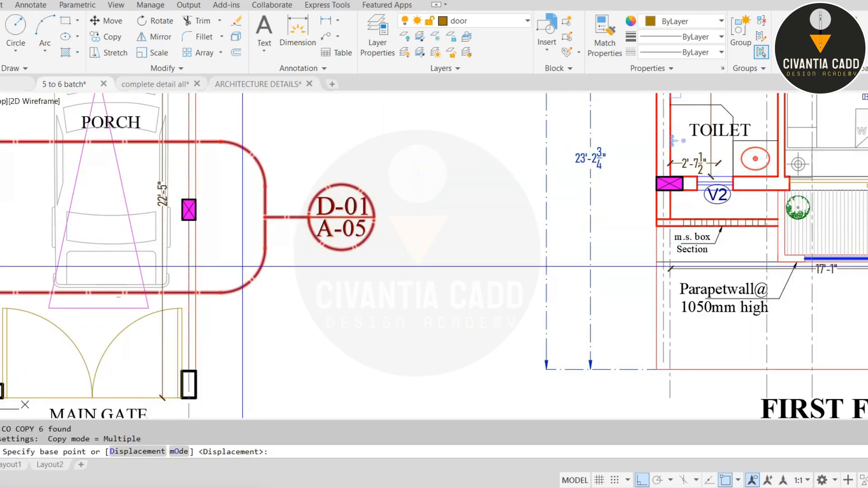
click(255, 244)
scroll(220, 219, down, 8)
scroll(402, 212, up, 10)
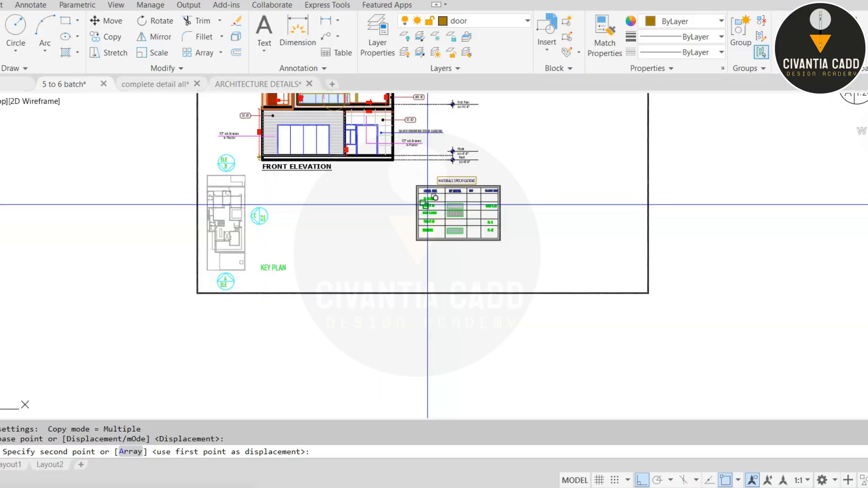
click(640, 479)
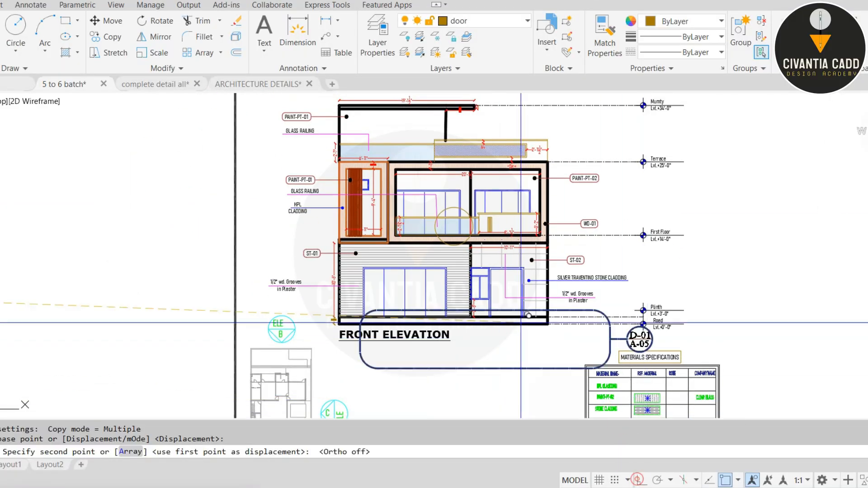
middle_drag(199, 208, 351, 216)
click(235, 214)
click(282, 173)
key(Escape)
key(Escape)
- Erase the surplus upper copy of the D-01/A-05 callout, including its outline and connector
click(326, 138)
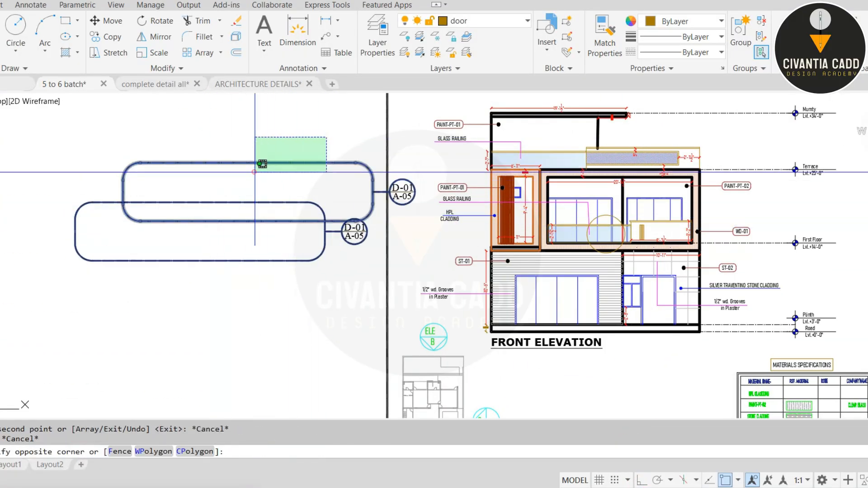
click(254, 172)
text(e)
scroll(381, 186, up, 2)
click(359, 164)
click(464, 258)
key(Return)
key(Escape)
key(Escape)
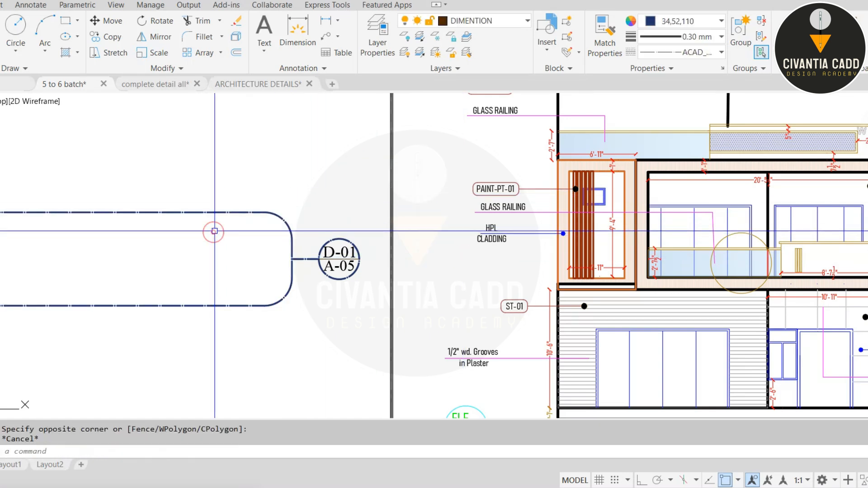
- Match the glass railing circle's properties to the copied callout's rounded outline
click(240, 214)
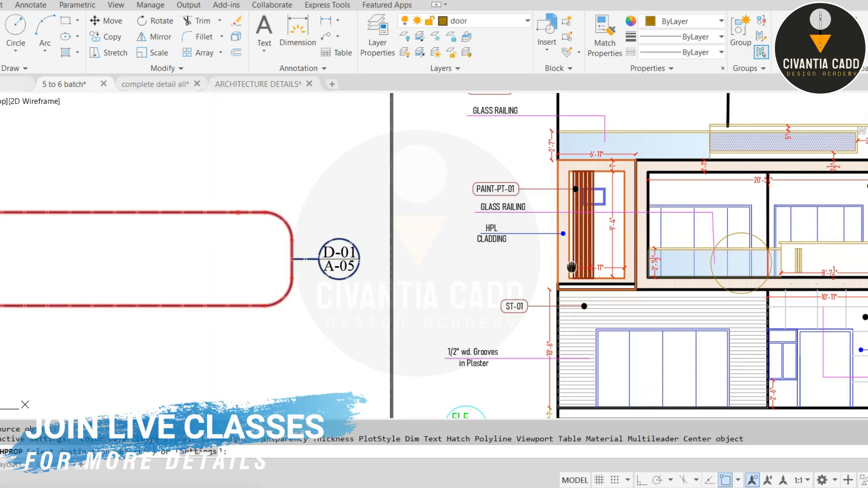
scroll(752, 239, up, 4)
key(Escape)
- Set the linetype scale of the circle around the first-floor glass railing to 0.3
click(438, 189)
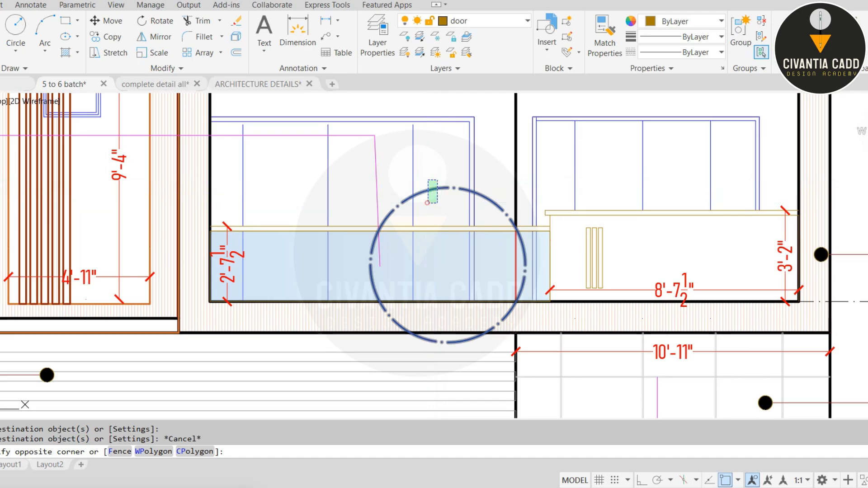
click(428, 202)
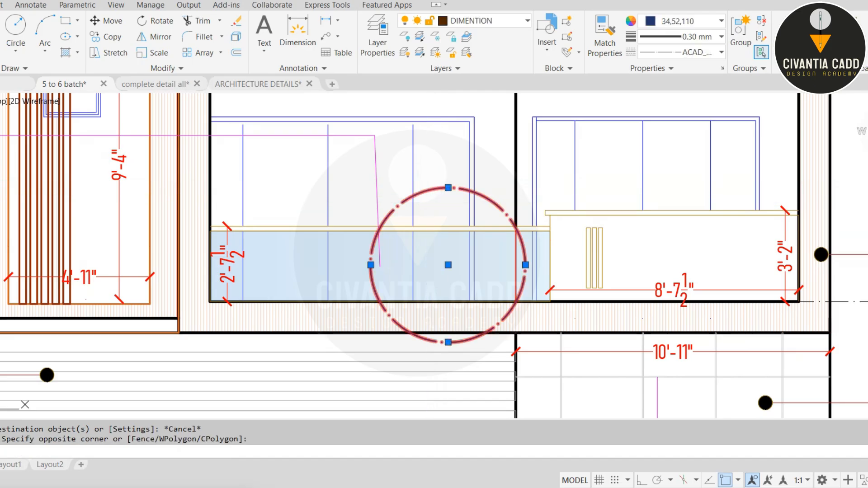
text(ch)
key(Return)
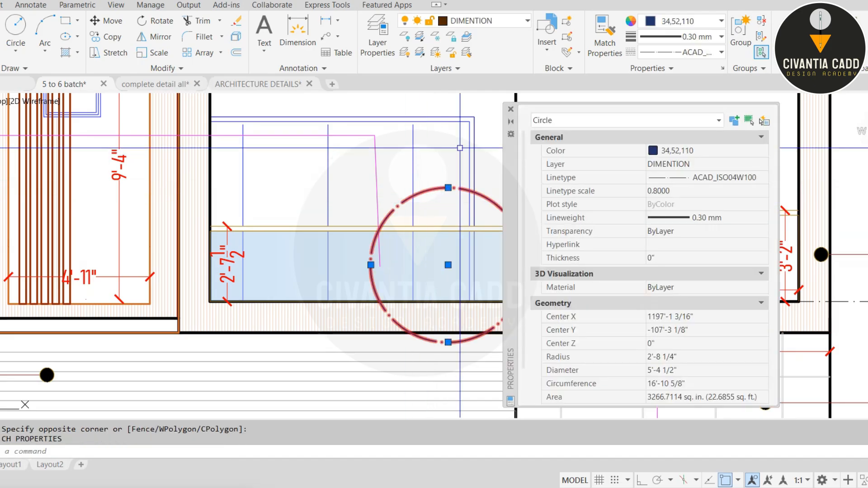
click(675, 190)
text(0.0)
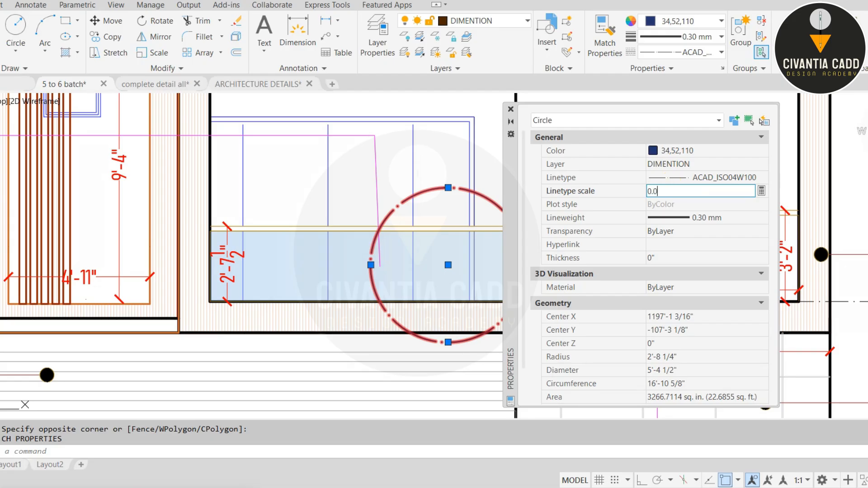
text(5)
key(Return)
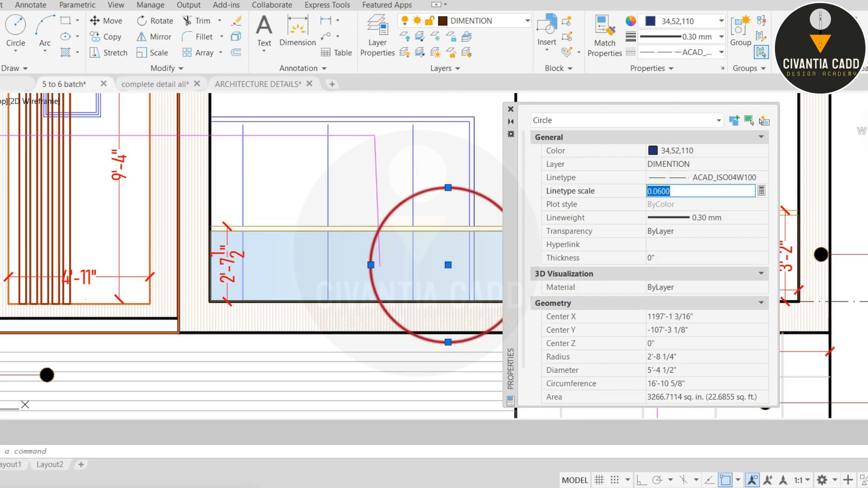
text(0.03)
key(Return)
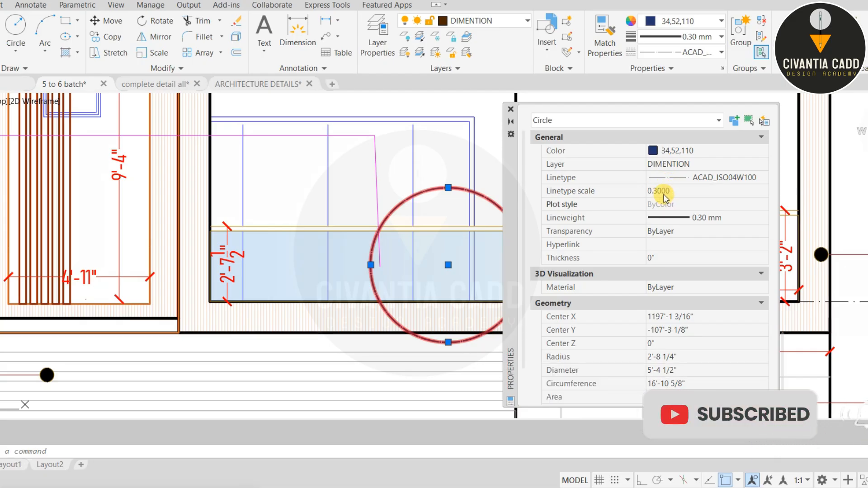
key(Escape)
key(Escape)
scroll(430, 191, up, 2)
click(510, 109)
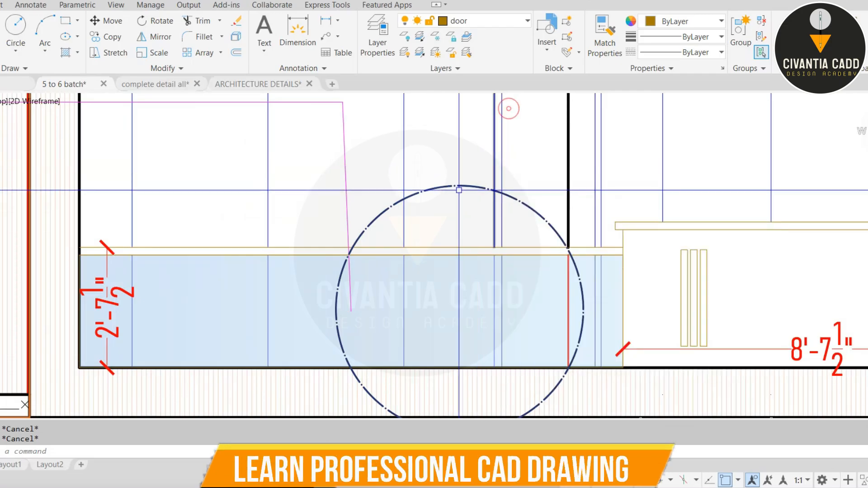
- Offset the railing detail circle inward by 0.5
scroll(459, 190, up, 4)
text(o)
key(Return)
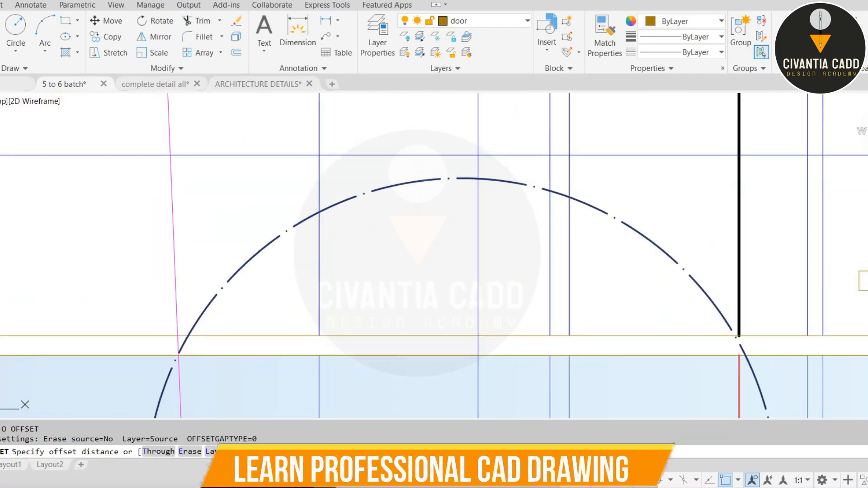
text(0.5)
key(Return)
click(465, 179)
click(467, 203)
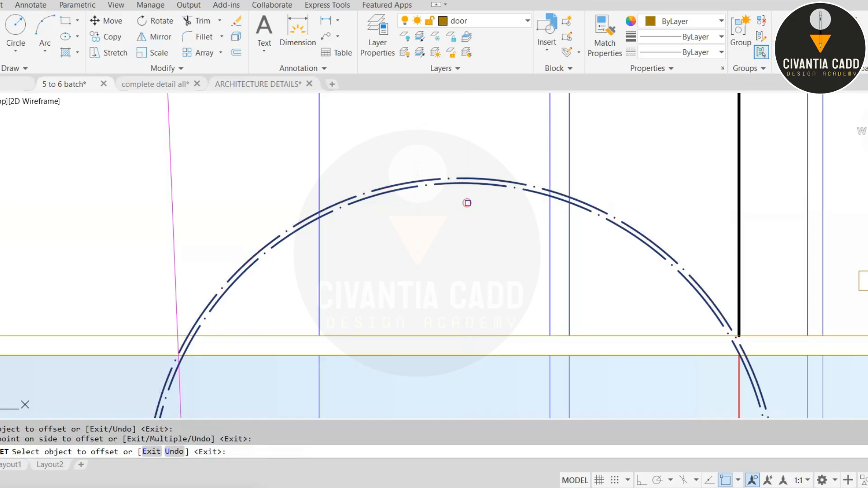
key(Escape)
- Change the colour of both concentric railing detail circles to green
scroll(472, 149, down, 1)
click(487, 145)
click(444, 196)
scroll(446, 171, down, 3)
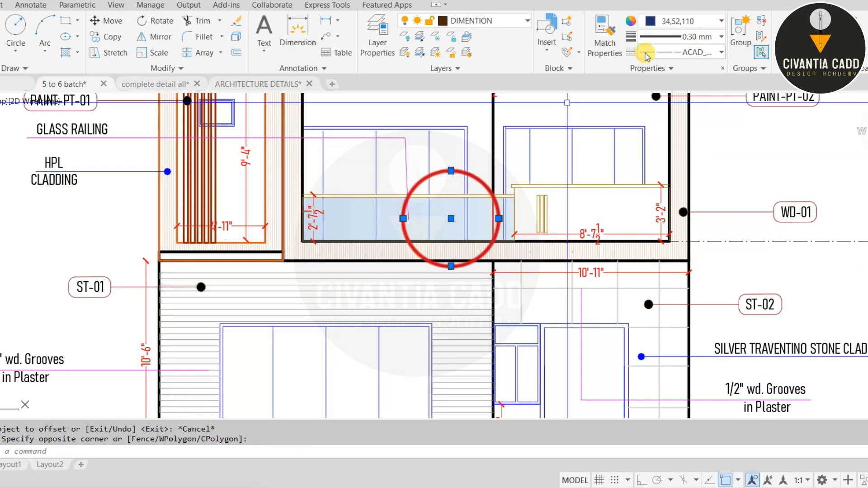
click(680, 21)
click(646, 152)
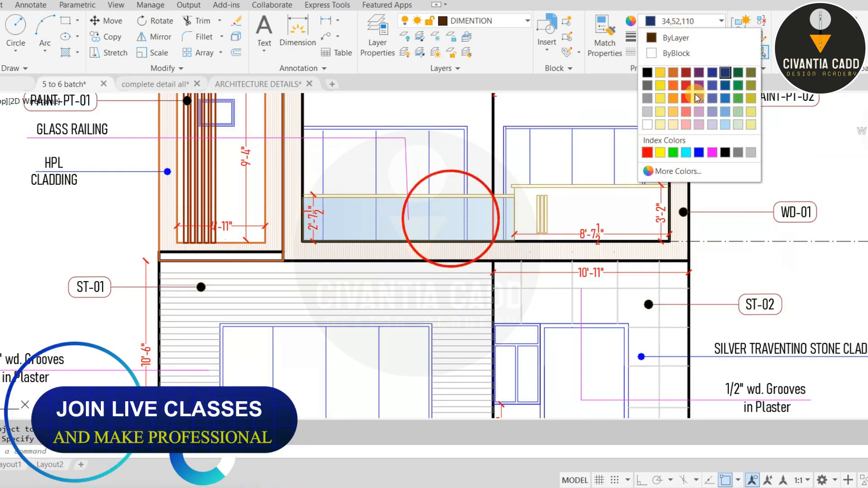
click(672, 152)
key(Escape)
key(Escape)
- Erase the rounded outline and connector line from the copied D-01/A-05 callout, keeping only the bubble
scroll(475, 184, down, 4)
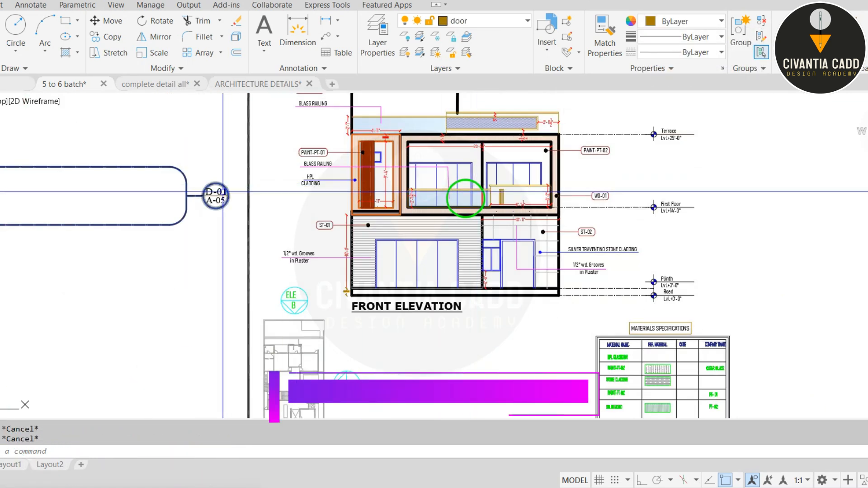
scroll(217, 197, up, 5)
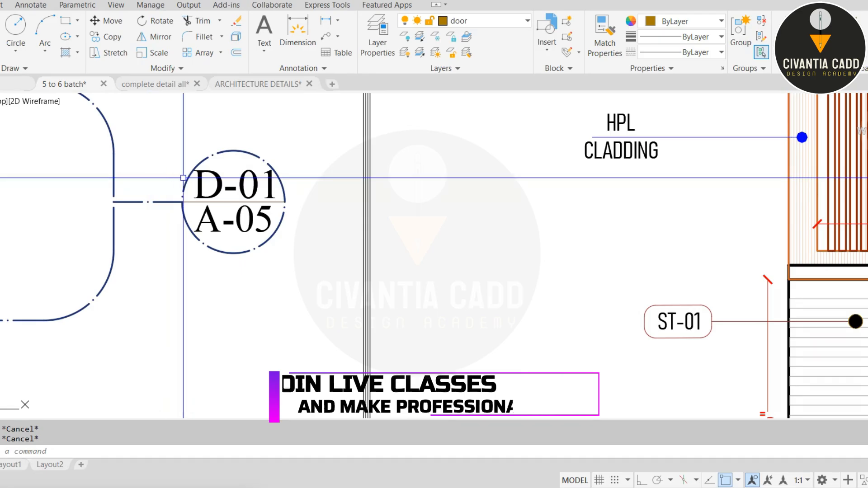
scroll(217, 197, down, 1)
click(84, 211)
text(e)
key(Return)
- Scale down the D-01/A-05 bubble from the lowest point of its circle
click(268, 154)
click(146, 230)
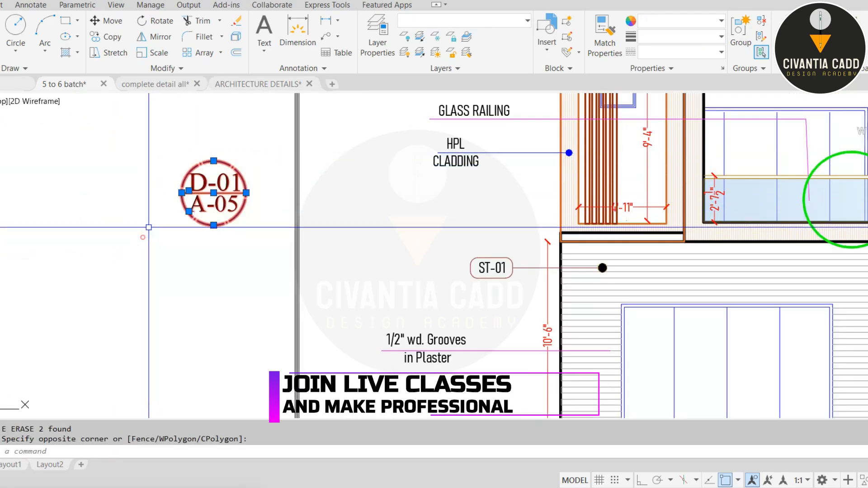
text(sc)
key(Return)
click(214, 224)
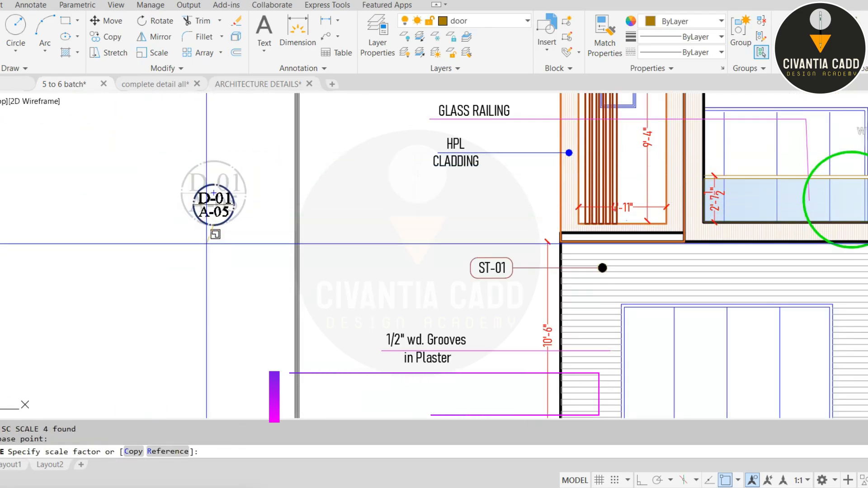
click(214, 244)
- Group the D-01/A-05 bubble's circle, dividing line and texts
click(247, 164)
click(157, 226)
click(739, 28)
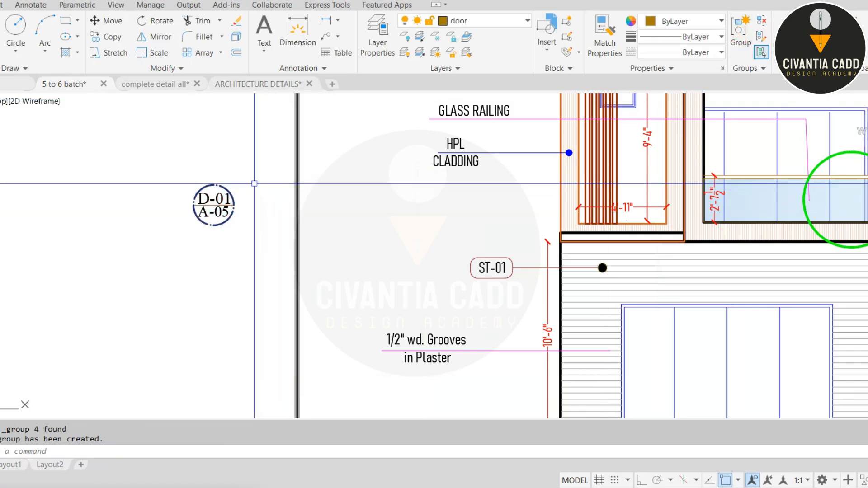
- Move the D-01/A-05 bubble group into the front elevation, just above the green railing circle
text(m)
key(Return)
click(214, 226)
scroll(425, 226, down, 5)
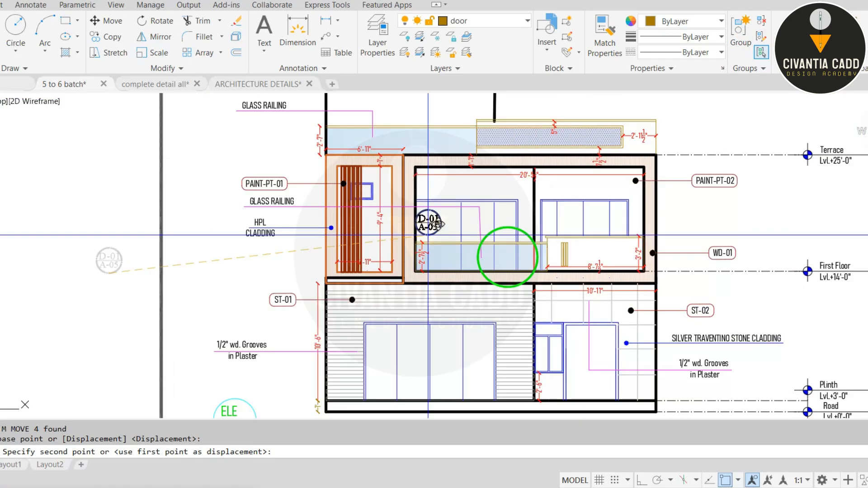
scroll(489, 233, up, 7)
click(523, 184)
key(Escape)
- Scale the D-01/A-05 bubble down further, from a base point between it and the green railing circle
scroll(556, 165, up, 4)
click(548, 156)
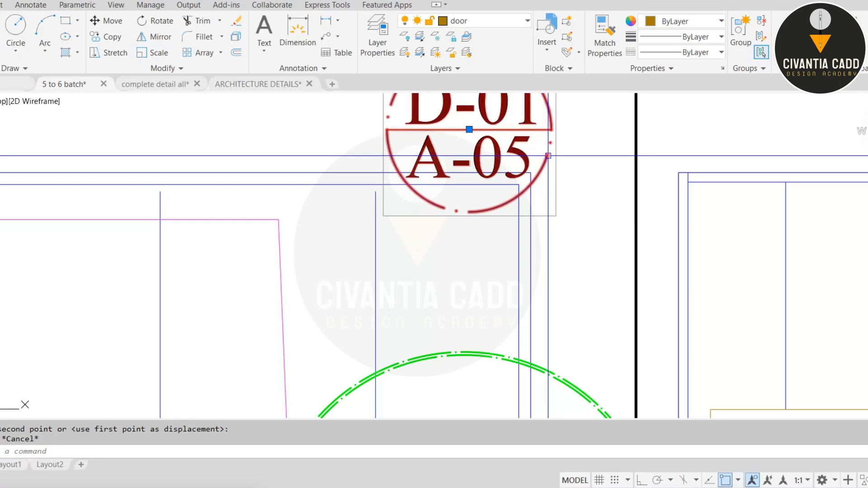
text(sc)
key(Return)
scroll(529, 177, down, 4)
click(489, 221)
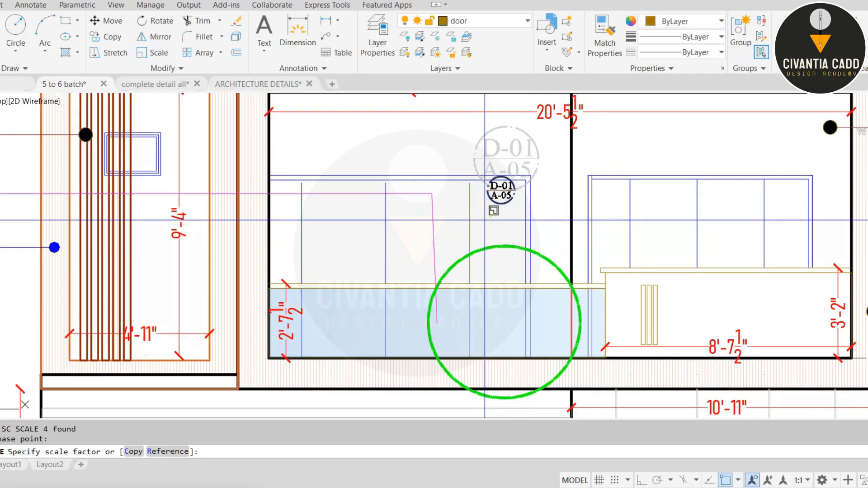
scroll(509, 216, up, 5)
key(Escape)
- Draw a connector line from the underside of the D-01/A-05 bubble to the top of the green railing circle
text(l)
key(Return)
click(474, 164)
click(486, 330)
key(Escape)
key(Escape)
- Match the connector line's properties to the green railing circle
text(ma)
key(Return)
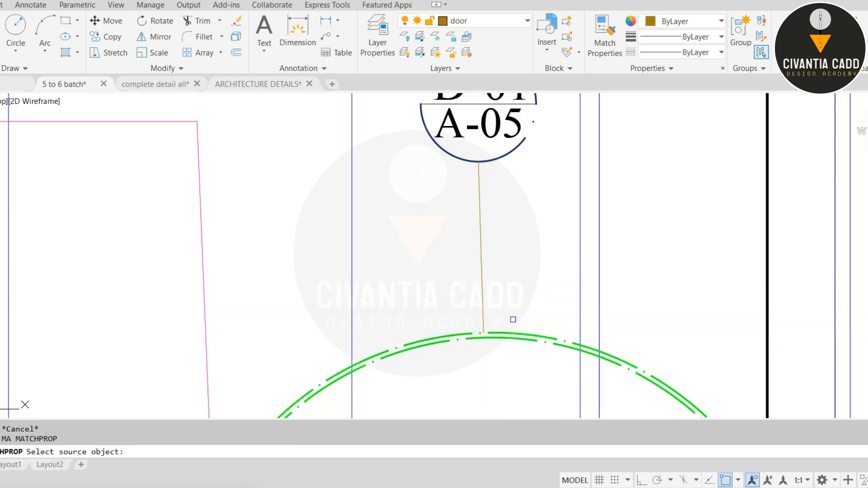
click(506, 332)
click(509, 266)
click(439, 288)
key(Escape)
scroll(437, 204, down, 2)
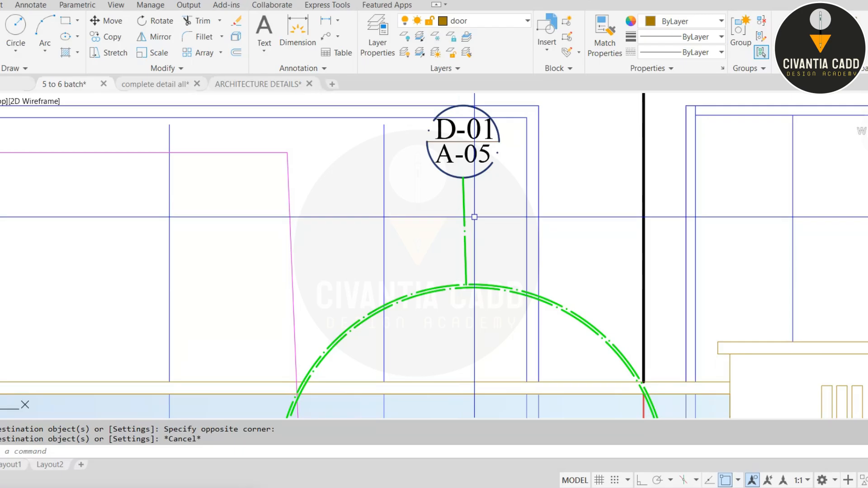
- Match the D-01/A-05 bubble group's properties to the green railing circle
key(Escape)
key(Return)
click(486, 286)
click(481, 171)
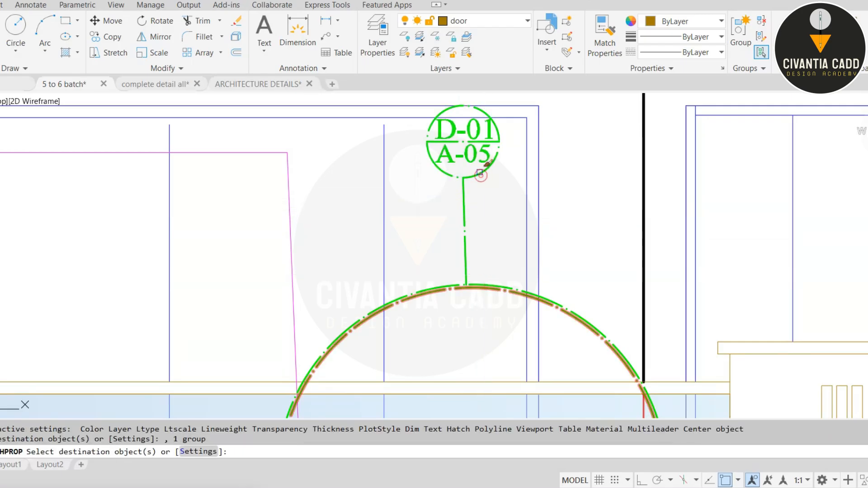
key(Escape)
scroll(475, 173, down, 3)
key(Escape)
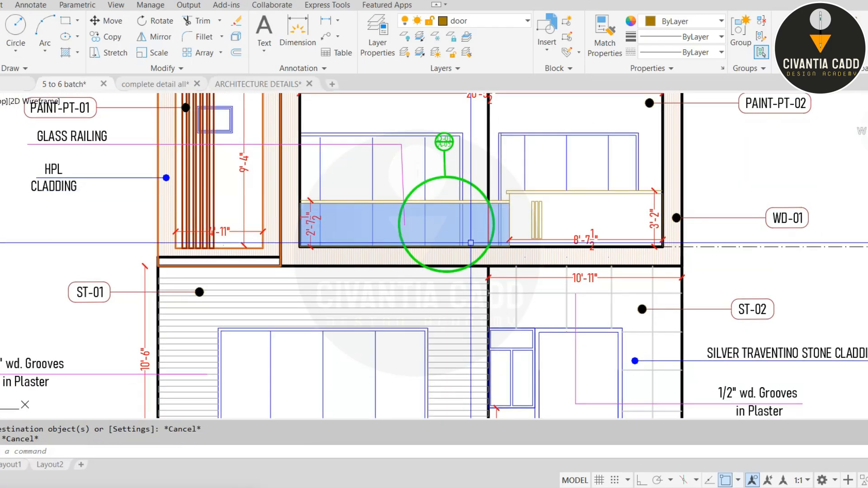
- Draw a rectangle around the whole terrace railing, overhanging both ends of the facade and reaching just below the terrace slab
scroll(465, 262, down, 4)
scroll(463, 279, up, 2)
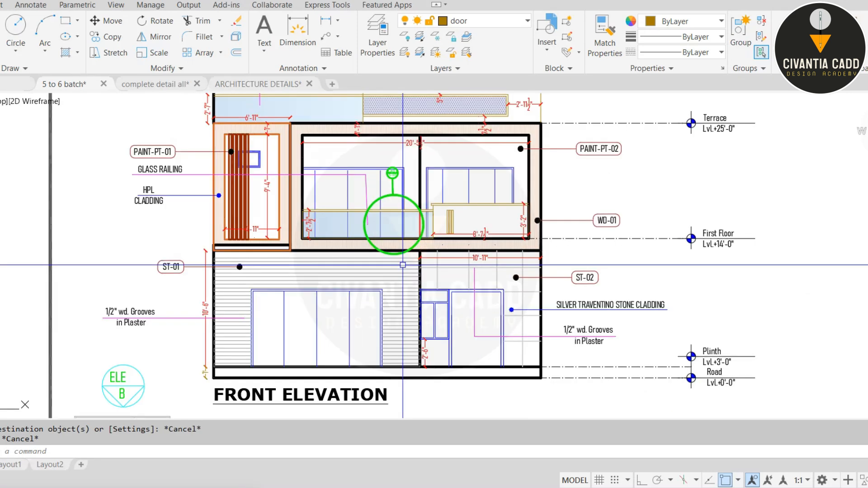
middle_drag(449, 276, 448, 288)
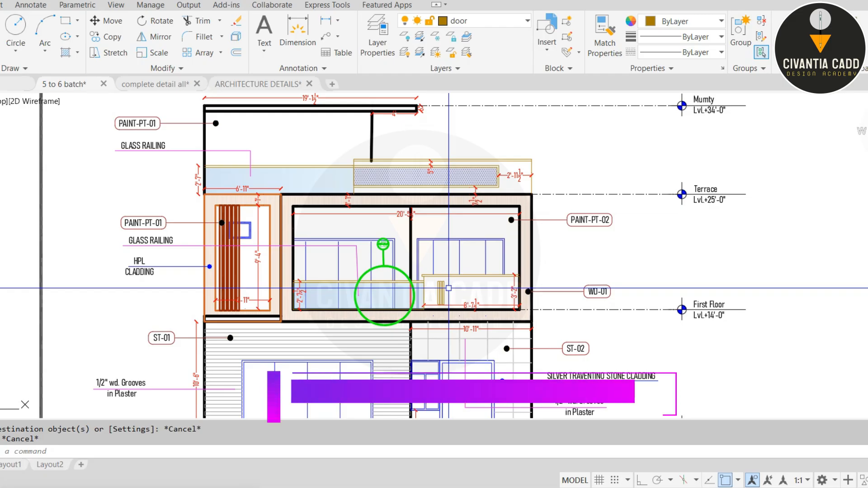
text(rec)
key(space)
scroll(208, 156, up, 2)
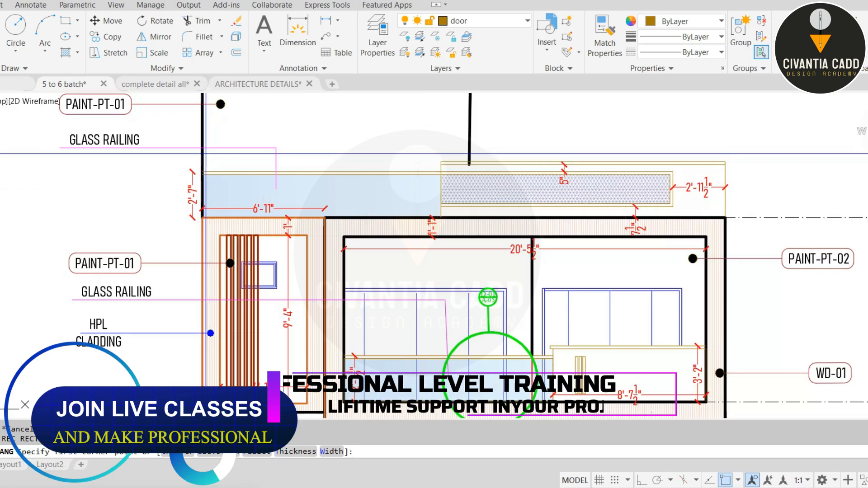
click(189, 135)
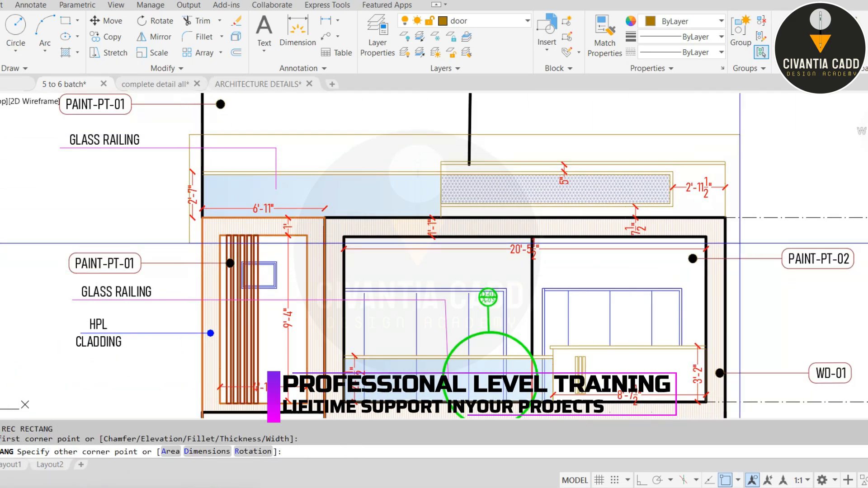
click(735, 246)
key(Escape)
key(Escape)
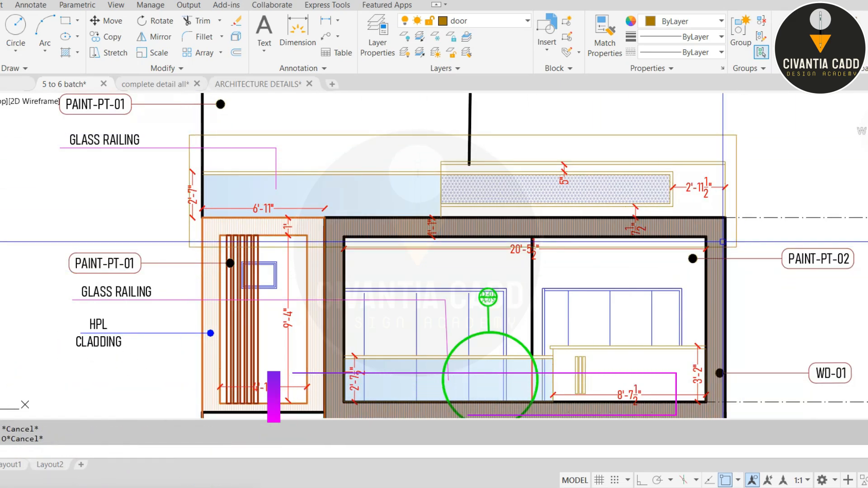
- Match the terrace rectangle's properties to the green railing circle
text(ma)
key(space)
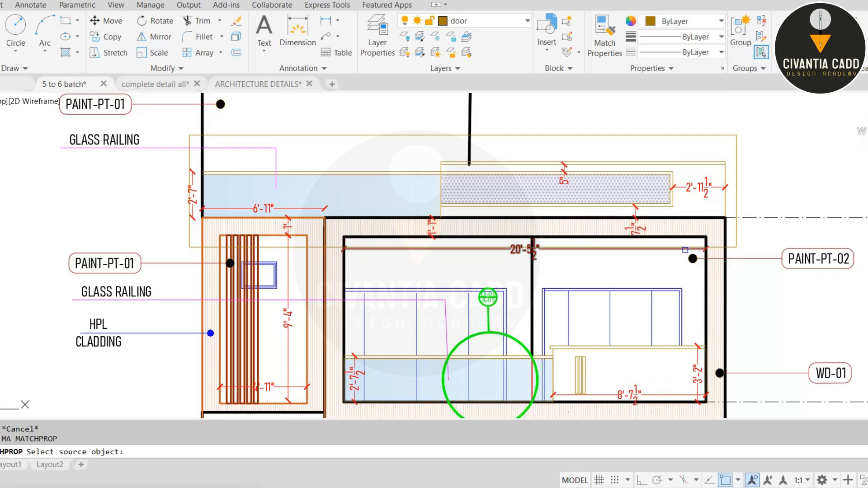
click(478, 333)
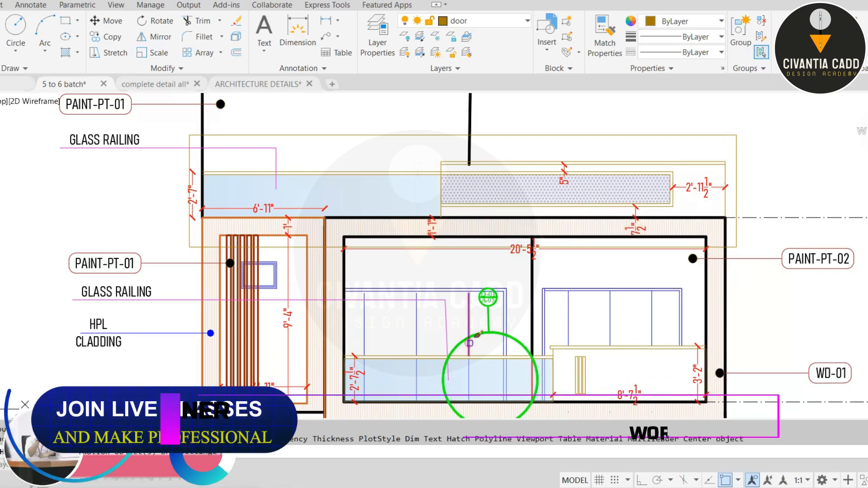
click(413, 134)
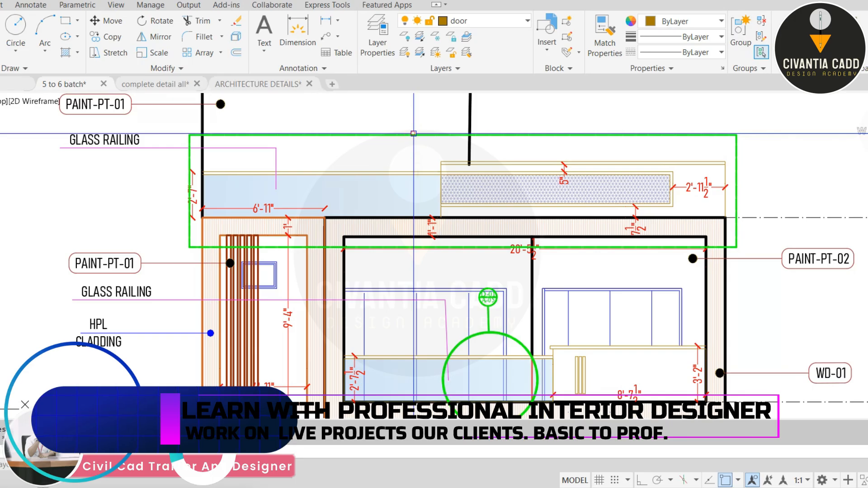
key(space)
- Fillet the upper-left corner of the green terrace rectangle with a large radius defined by two picked points
text(f)
key(space)
text(R)
key(space)
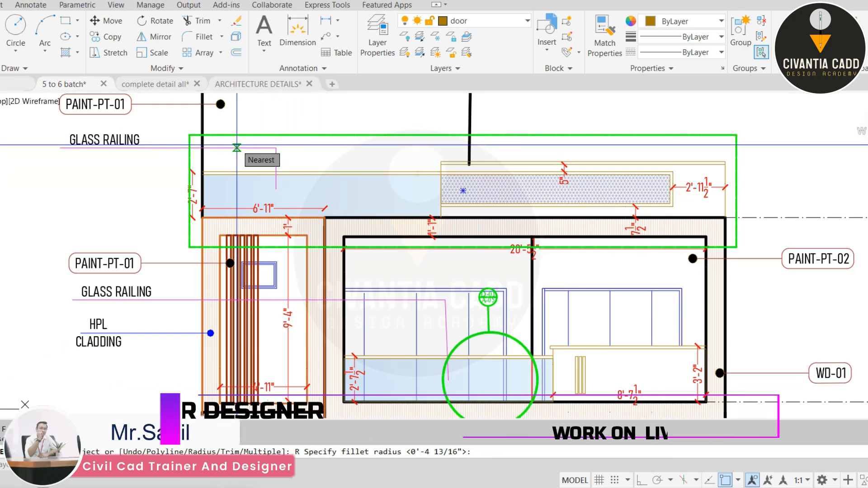
scroll(236, 148, up, 2)
click(234, 127)
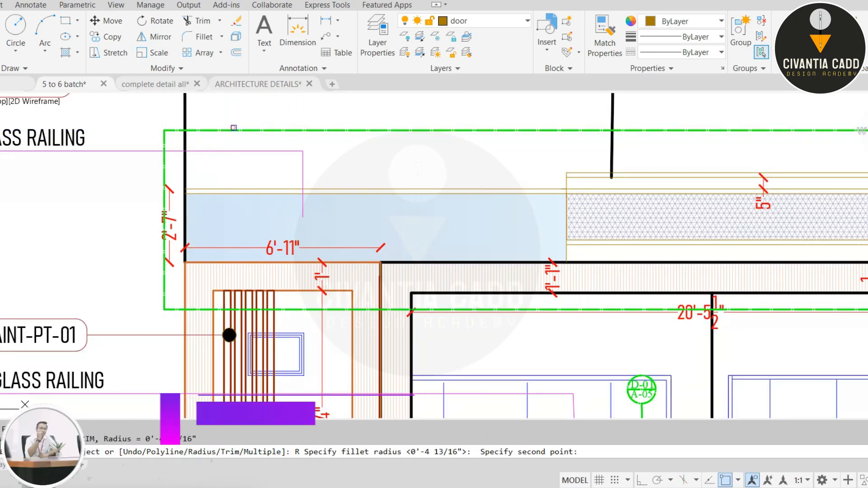
click(176, 128)
click(166, 141)
key(Escape)
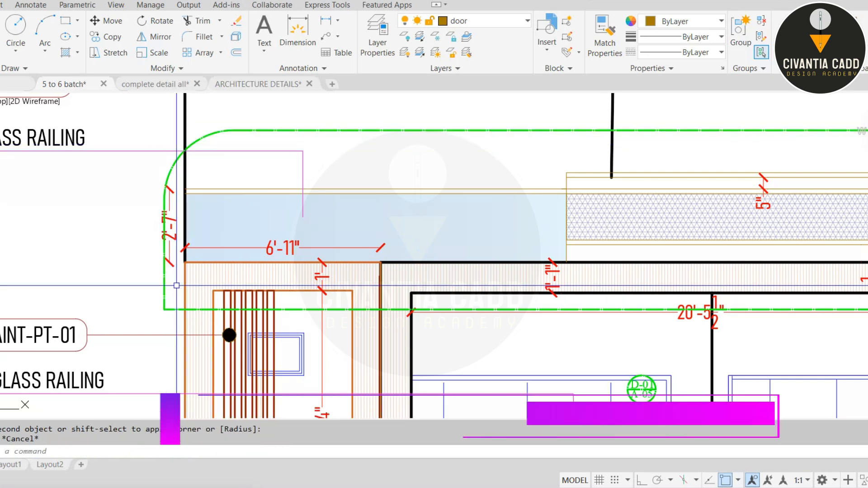
- Fillet the lower-left corner of the terrace rectangle with the same radius
key(space)
click(165, 293)
click(184, 310)
scroll(184, 309, down, 2)
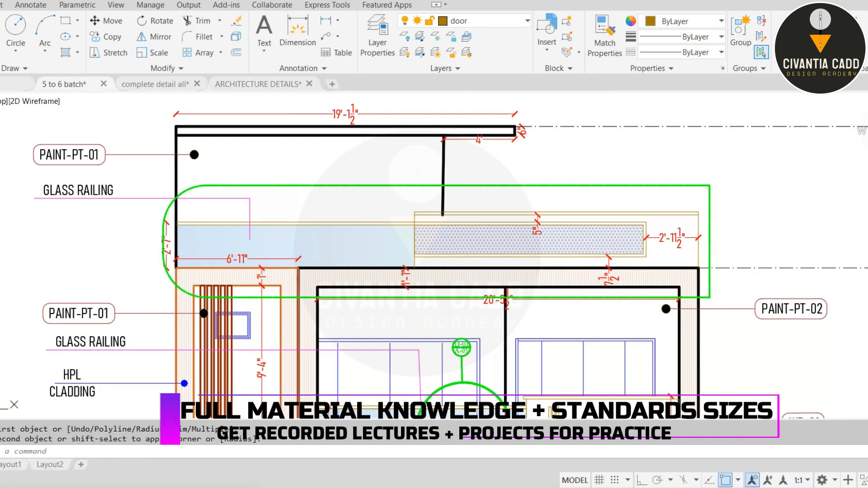
- Fillet the upper-right corner of the terrace rectangle with the same radius
middle_drag(524, 233, 608, 215)
scroll(756, 171, up, 3)
key(space)
click(781, 155)
click(858, 214)
key(Escape)
scroll(855, 217, down, 2)
- Fillet the lower-right corner of the terrace rectangle with the same radius
middle_drag(844, 354, 697, 213)
scroll(698, 213, up, 4)
key(space)
click(718, 218)
click(692, 232)
key(Escape)
- Offset the rounded terrace outline inward by 0.3
scroll(534, 220, down, 2)
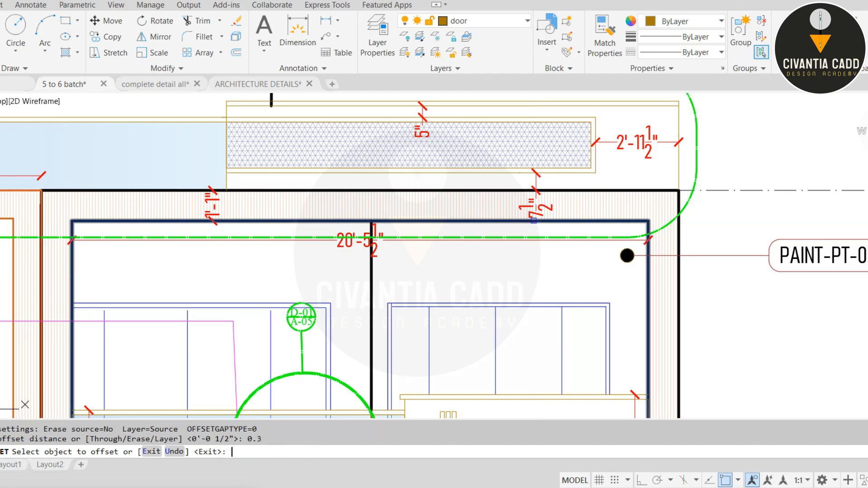
click(670, 211)
click(698, 158)
click(675, 165)
key(Escape)
scroll(669, 168, down, 4)
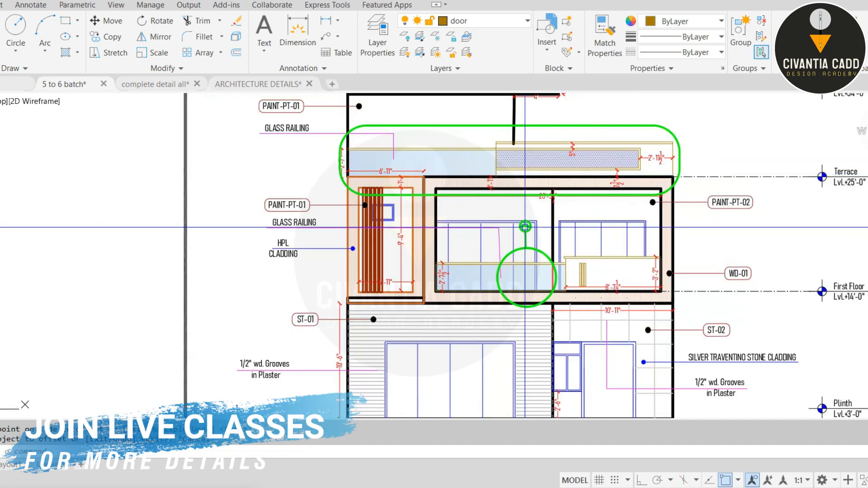
- Copy the D-01/A-05 bubble to the free space just right of the rounded terrace outline
scroll(525, 227, up, 4)
click(482, 170)
click(565, 241)
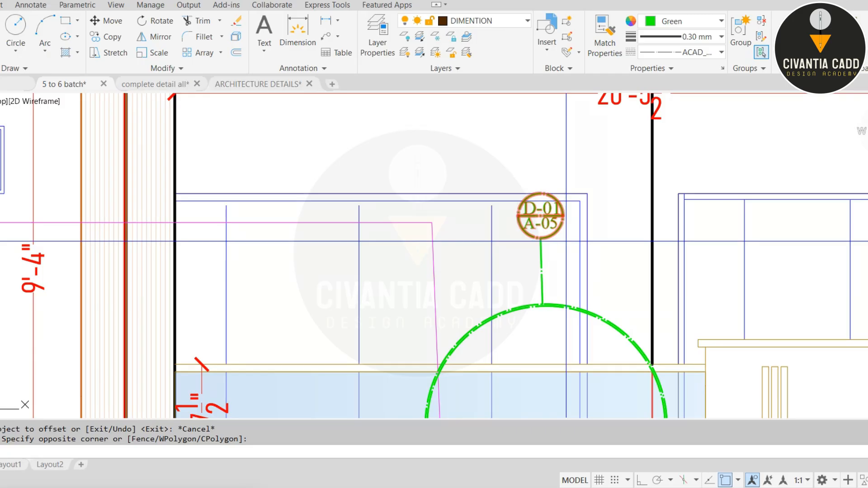
click(541, 216)
scroll(541, 216, down, 3)
scroll(628, 171, up, 4)
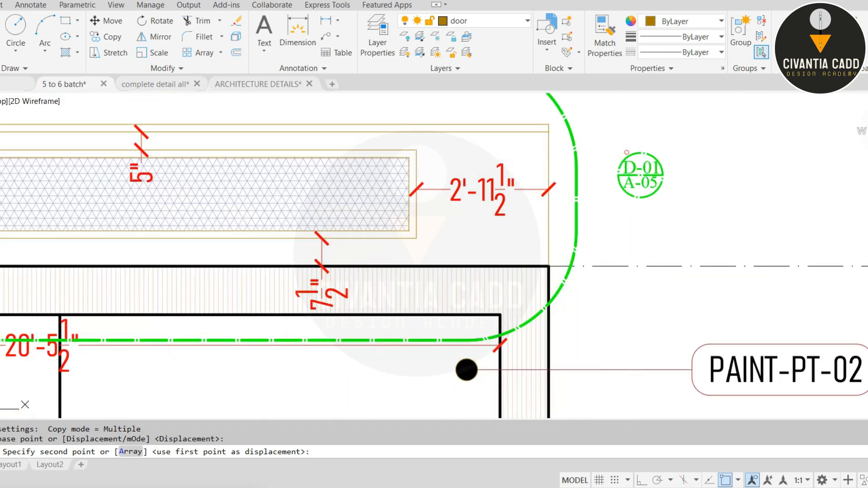
- Draw a horizontal connector line from the left end of the copied bubble's divider to the terrace outline
text(l)
key(Return)
scroll(627, 151, up, 5)
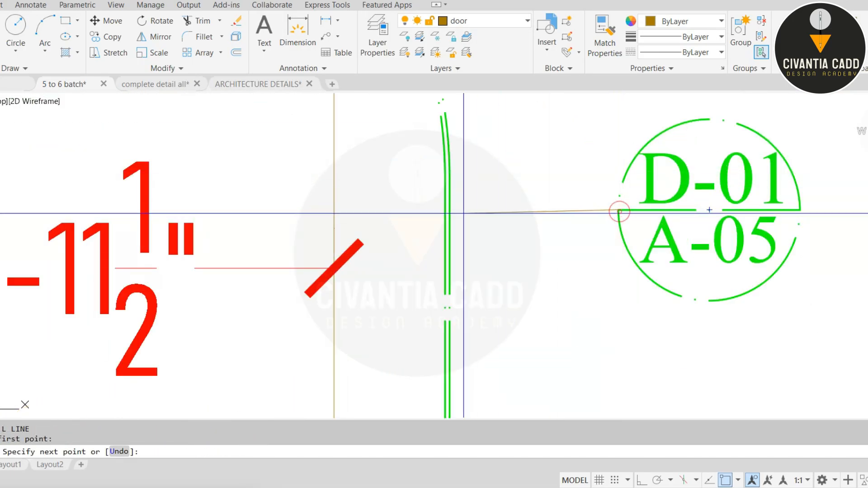
click(449, 217)
key(Escape)
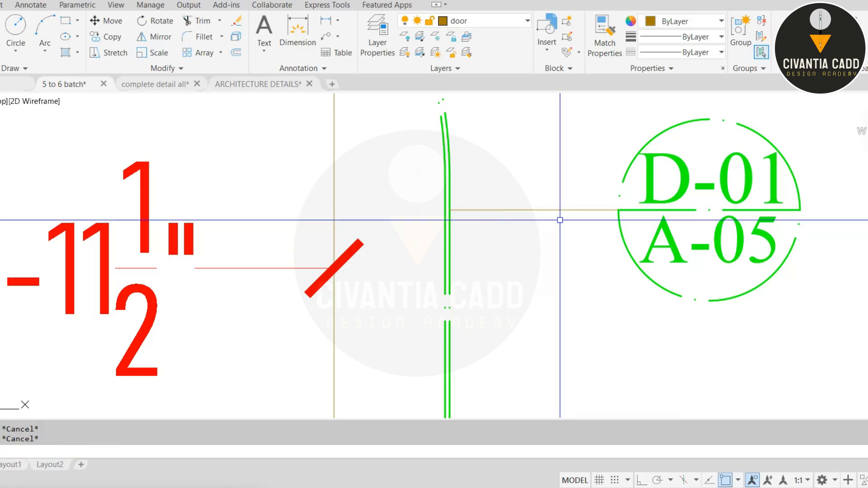
- Match the new connector line's properties to the green terrace outline
click(472, 192)
key(Escape)
key(Escape)
scroll(452, 232, down, 8)
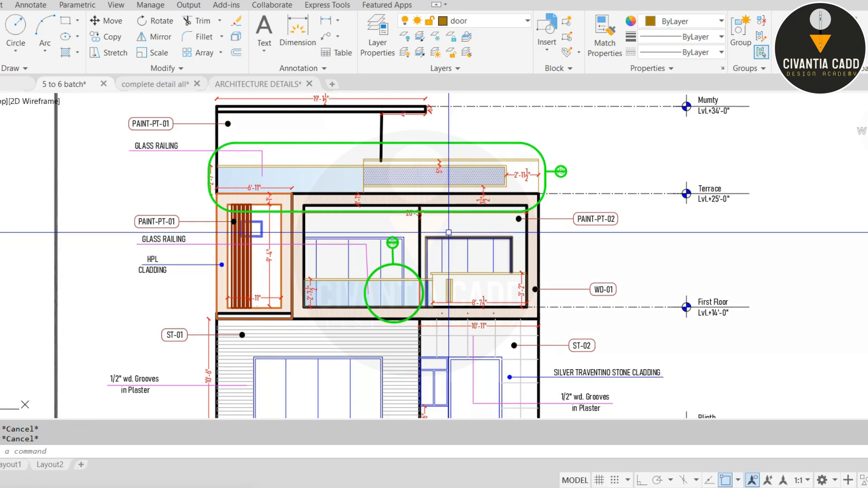
- Change the colour of the terrace outline, its connector and its D-01/A-05 bubble to light grey 199,200,202
scroll(556, 158, up, 5)
click(485, 246)
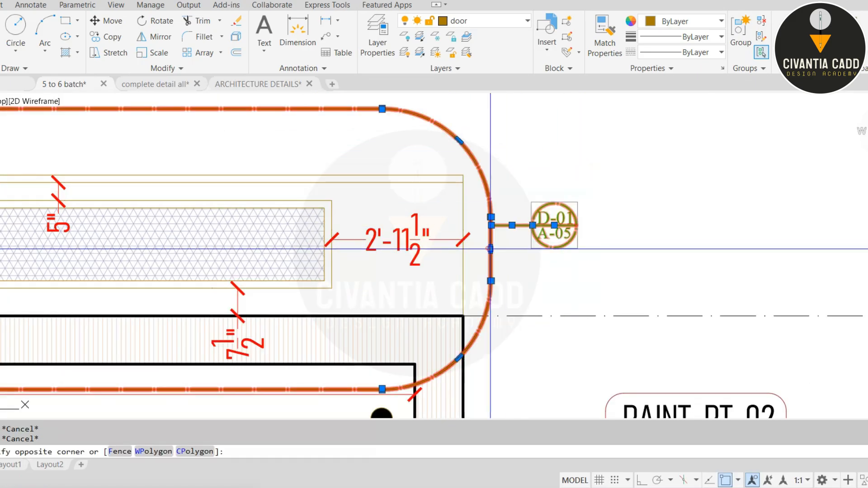
click(676, 21)
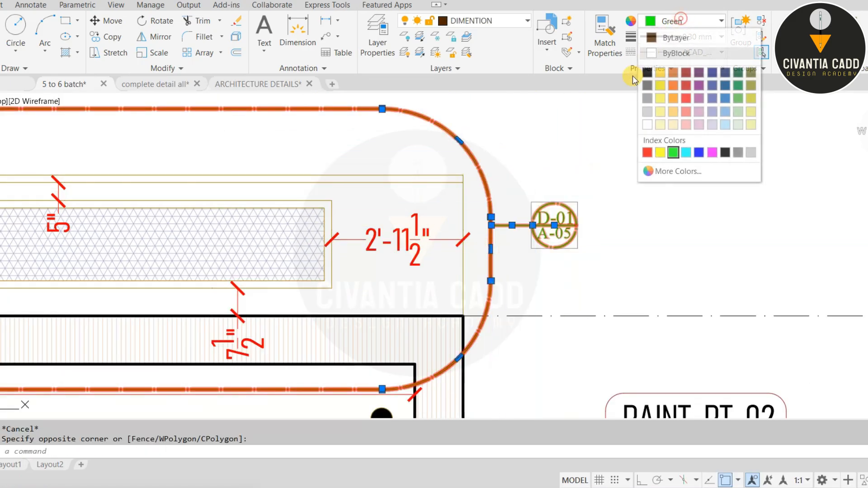
click(646, 99)
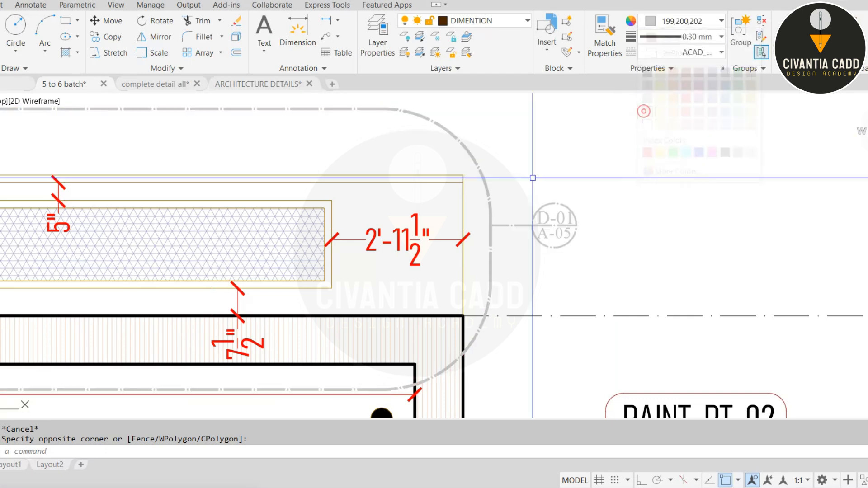
key(Escape)
scroll(492, 232, down, 5)
- Change the colour of the terrace outline, its connector and its D-01/A-05 bubble to a darker grey
scroll(524, 190, up, 6)
click(668, 170)
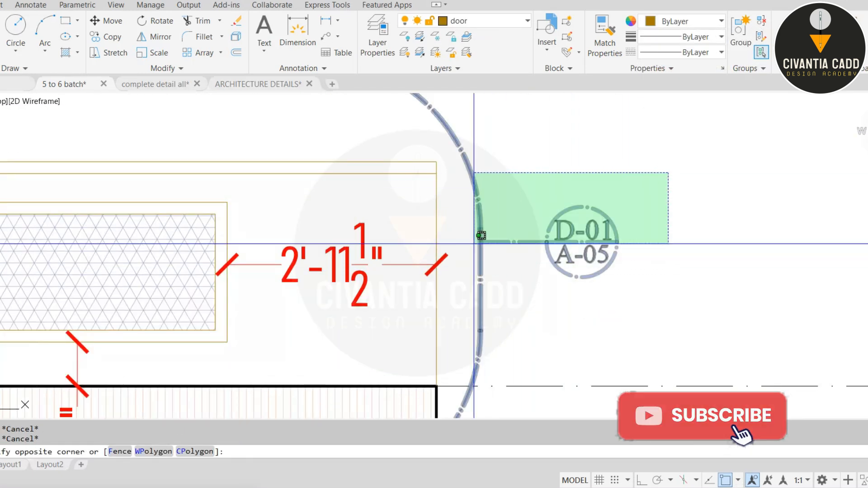
click(480, 236)
click(676, 21)
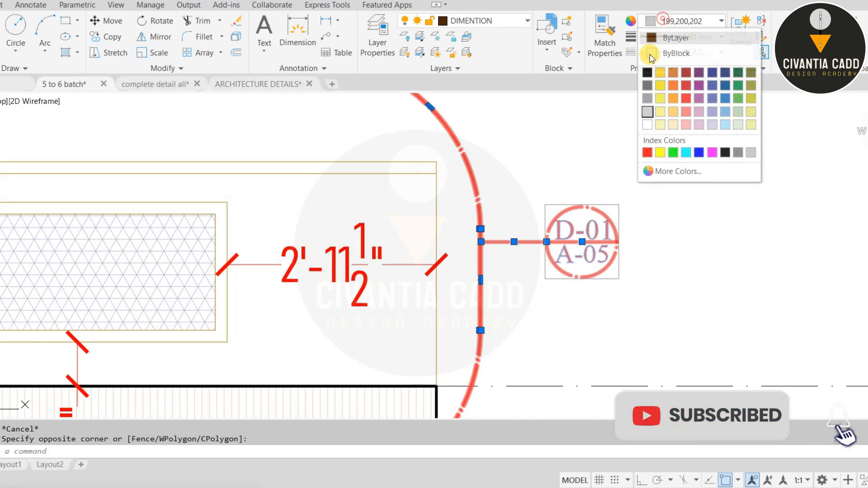
click(649, 99)
key(Escape)
scroll(548, 170, down, 2)
scroll(548, 170, down, 4)
middle_drag(554, 188, 564, 149)
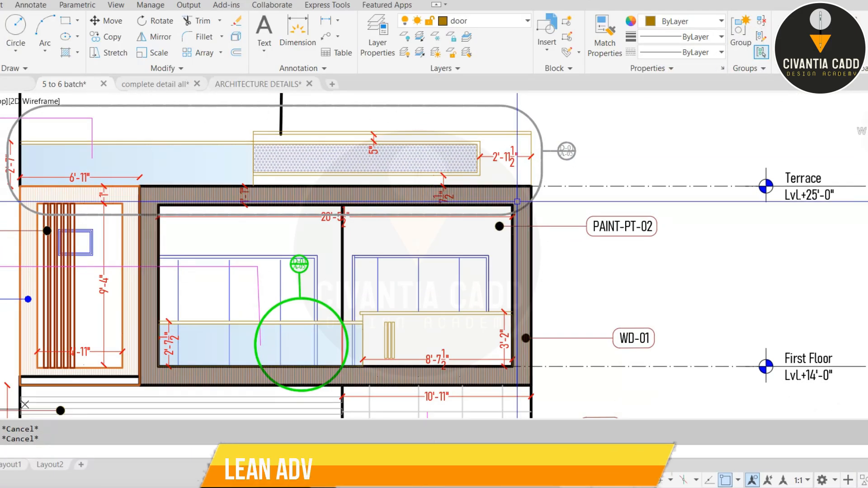
- Match the first-floor D-01/A-05 bubble, its connector and the railing circle to the grey terrace outline
text(ma)
key(Return)
click(542, 138)
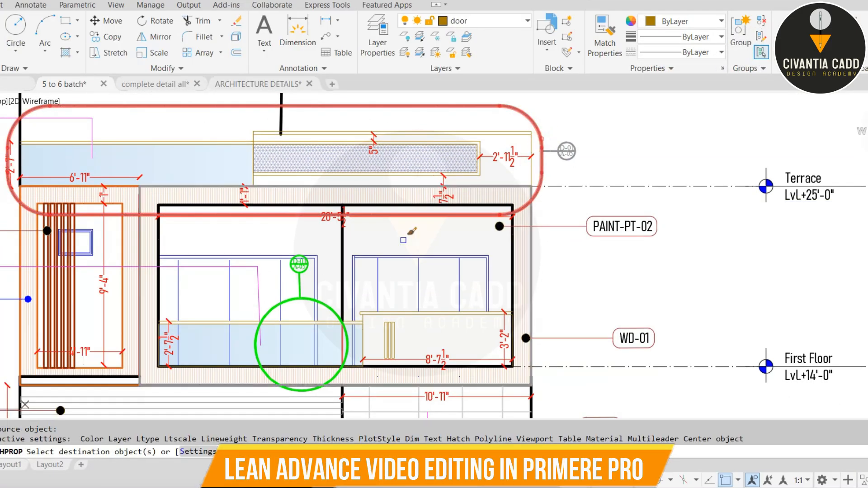
scroll(307, 265, up, 6)
click(178, 150)
click(329, 291)
scroll(322, 326, down, 3)
scroll(322, 327, down, 6)
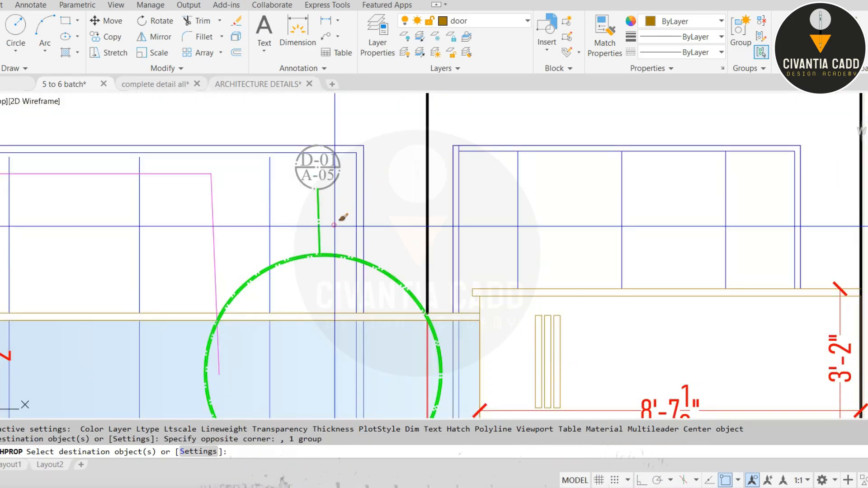
key(Escape)
middle_drag(424, 245, 460, 249)
scroll(460, 250, down, 3)
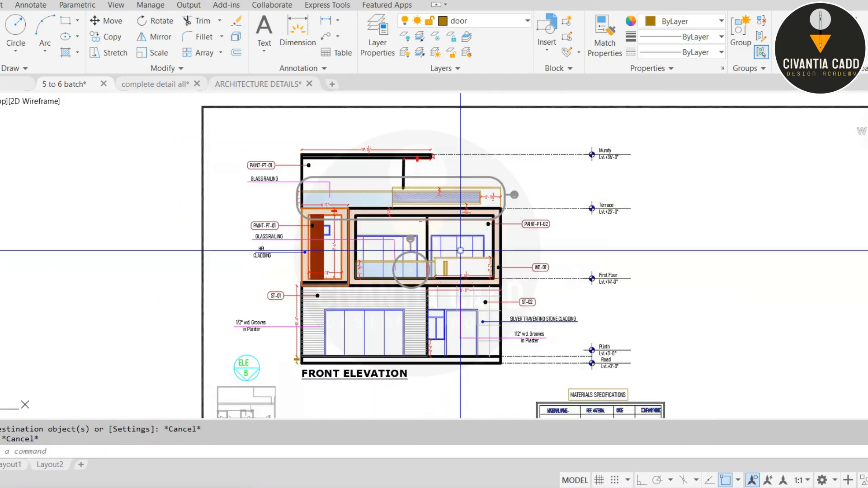
scroll(459, 220, down, 4)
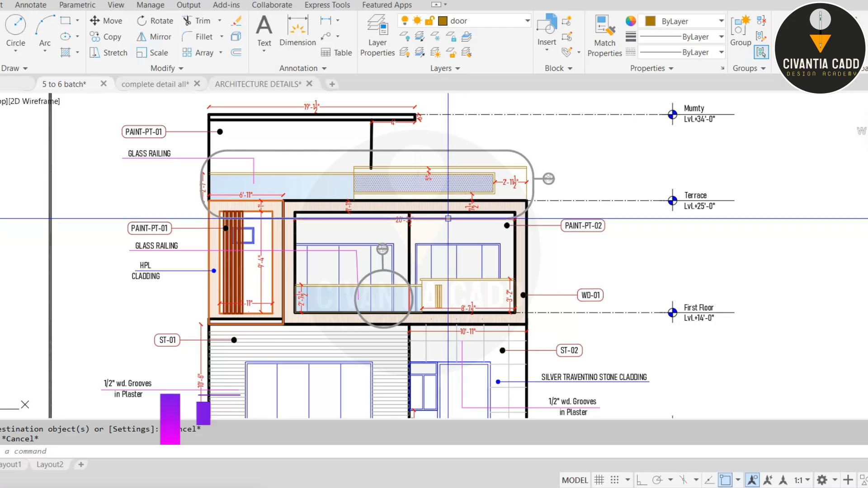
middle_drag(460, 226, 460, 232)
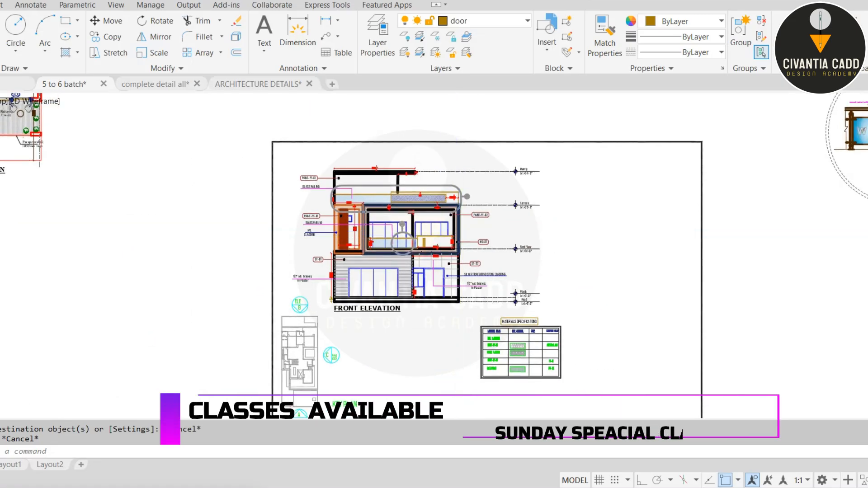
scroll(404, 270, up, 3)
scroll(359, 242, up, 5)
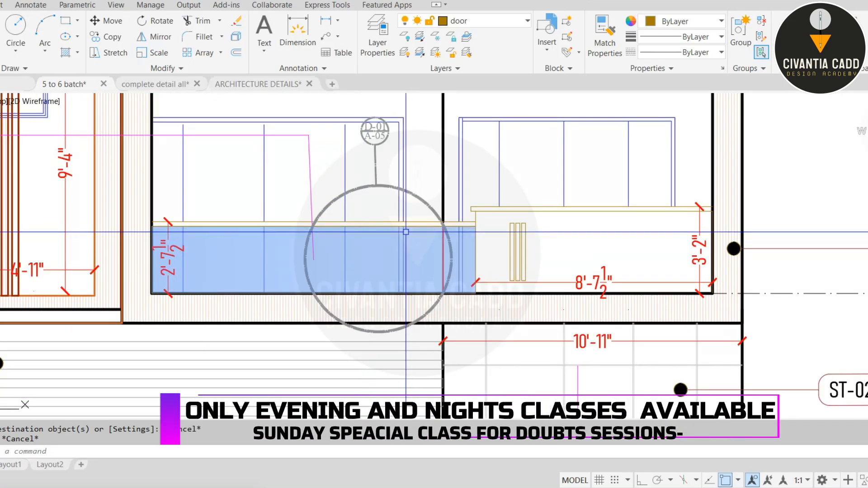
- Move the glass railing detail with its D/A-1.20 bubble into the elevation sheet, right of the level markers
scroll(367, 232, down, 8)
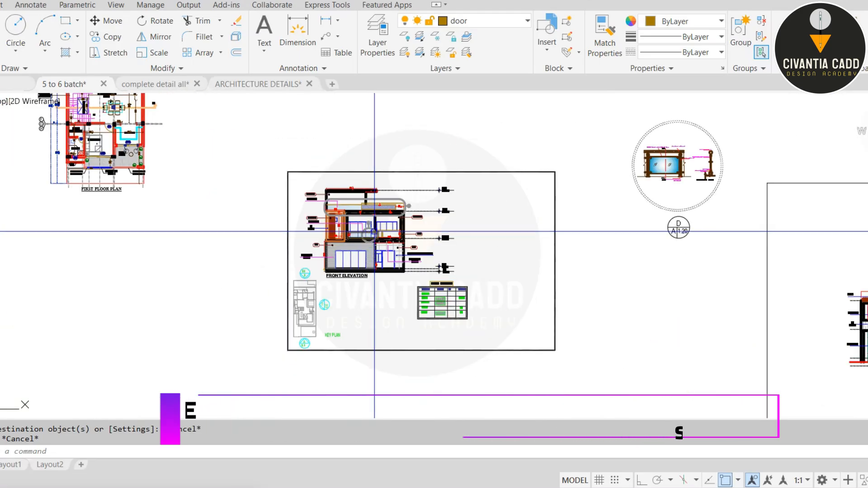
scroll(725, 154, up, 5)
click(751, 134)
click(473, 310)
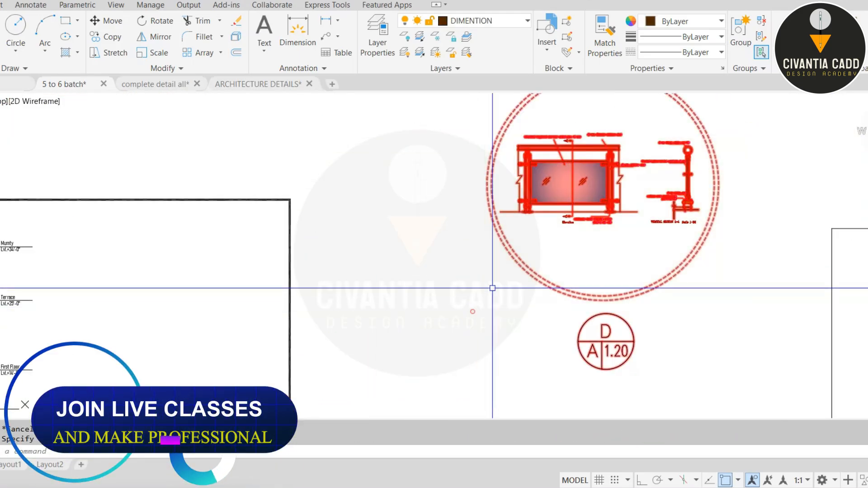
text(m)
key(Return)
click(617, 196)
middle_drag(204, 348, 454, 235)
click(426, 194)
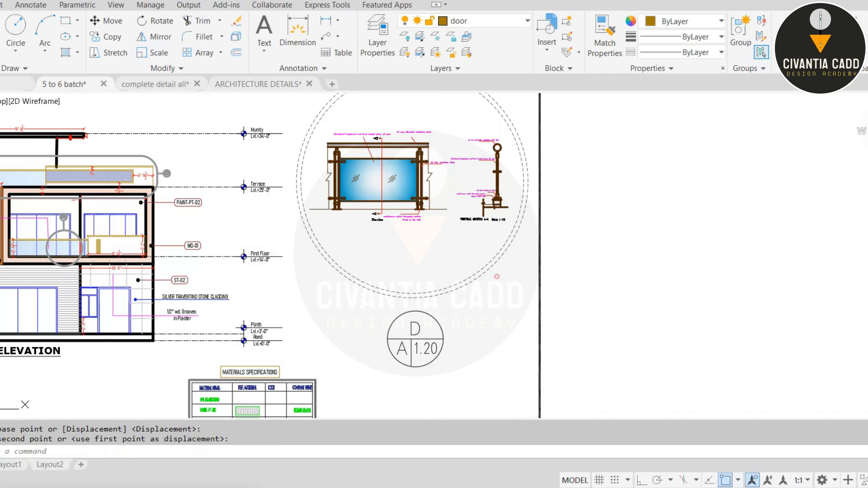
- Scale down the glass railing detail together with its circle and D/A-1.20 bubble so it fits the sheet
click(426, 184)
click(415, 197)
text(sc)
key(Return)
click(404, 201)
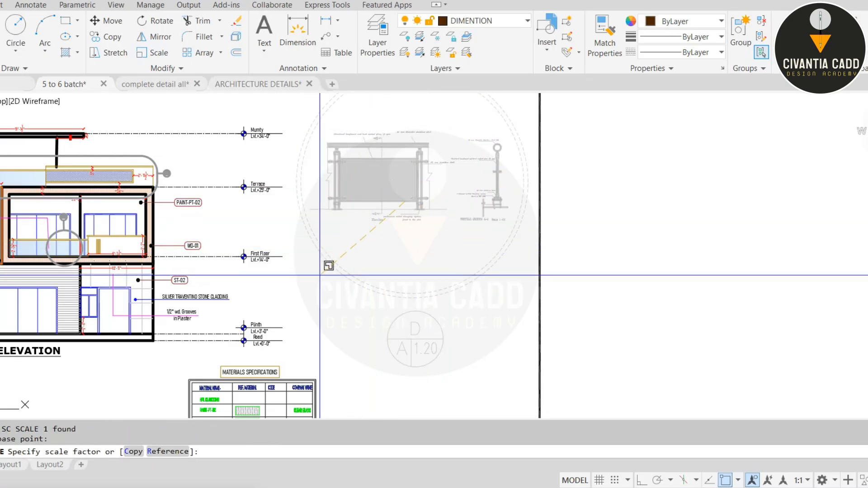
click(299, 281)
click(486, 294)
click(401, 230)
- Move the scaled glass railing detail into place between the level markers and the sheet border
middle_drag(424, 187, 429, 230)
text(m)
key(Return)
click(429, 230)
click(443, 251)
key(Escape)
- Examine the first-floor D-01/A-05 railing callout and the matching glass railing elevation and vertical section A-A
middle_drag(311, 270, 437, 233)
scroll(212, 240, up, 6)
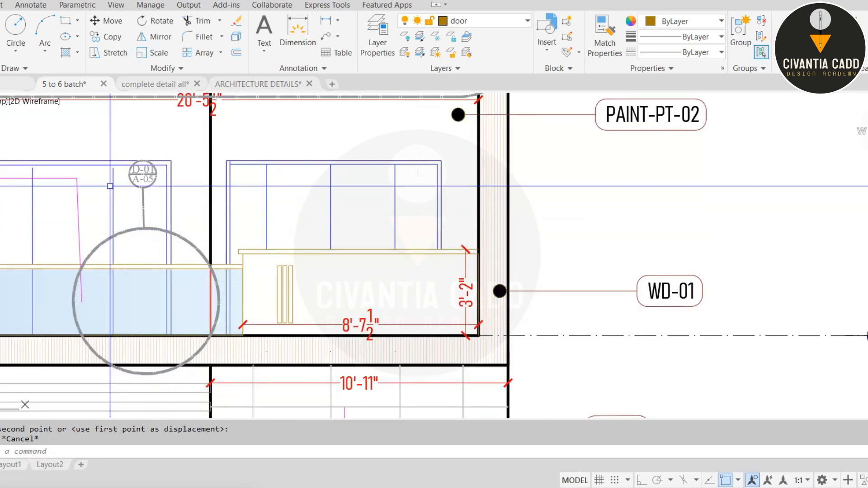
scroll(115, 237, down, 2)
middle_drag(506, 205, 78, 257)
middle_drag(452, 197, 196, 230)
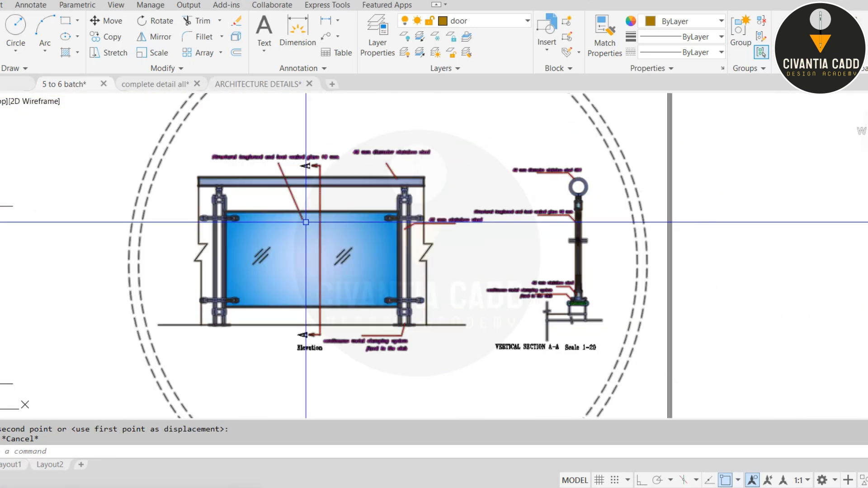
scroll(306, 221, up, 2)
key(ctrl+a)
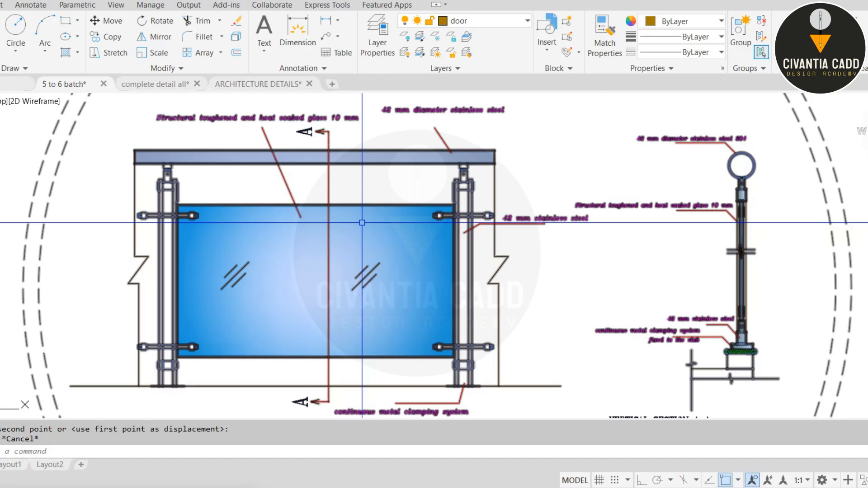
key(Escape)
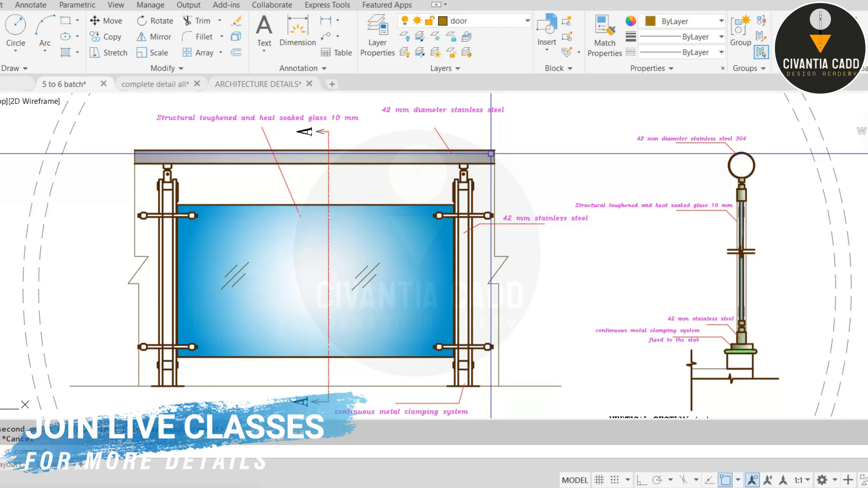
scroll(127, 185, up, 4)
scroll(228, 170, down, 4)
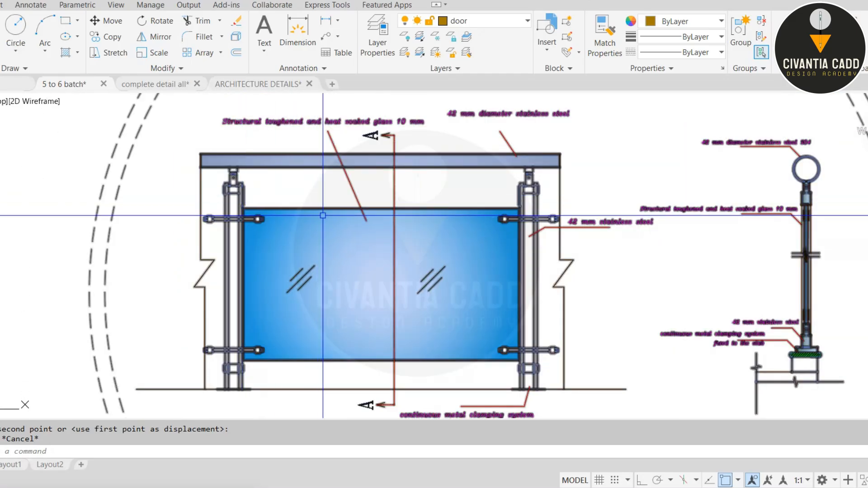
mouse_move(405, 274)
middle_down()
mouse_move(360, 216)
mouse_move(357, 277)
middle_up()
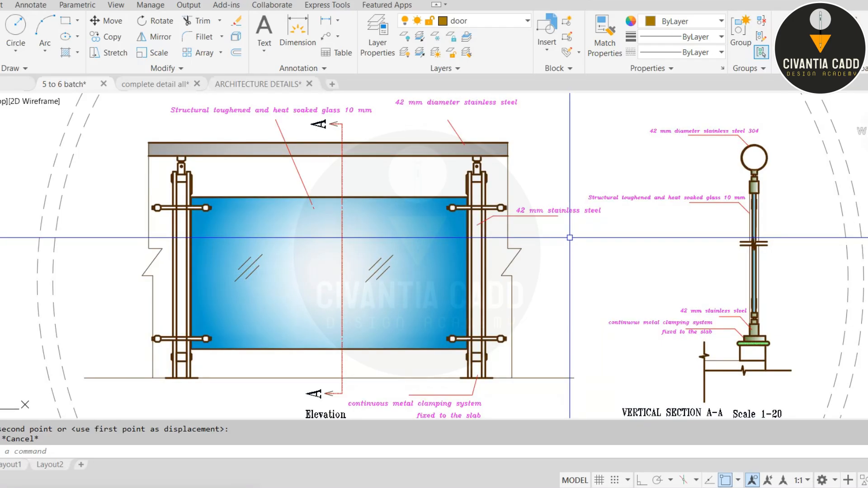
scroll(556, 227, down, 2)
- Read the material notes of the railing detail for the glass, stainless steel members and metal clamping system
scroll(320, 175, up, 5)
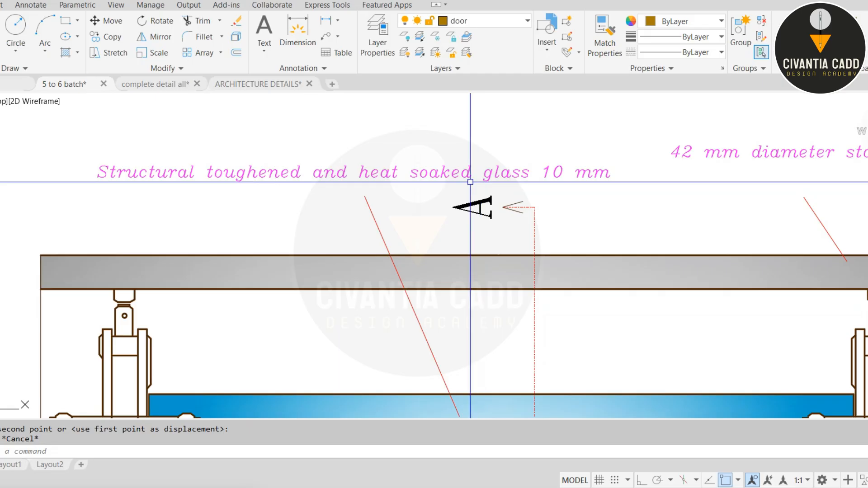
middle_drag(573, 180, 269, 187)
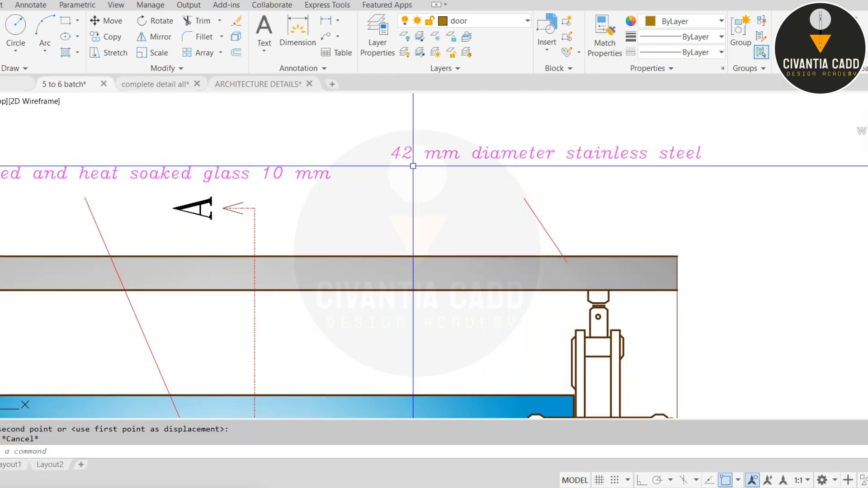
scroll(574, 165, down, 4)
scroll(490, 268, up, 4)
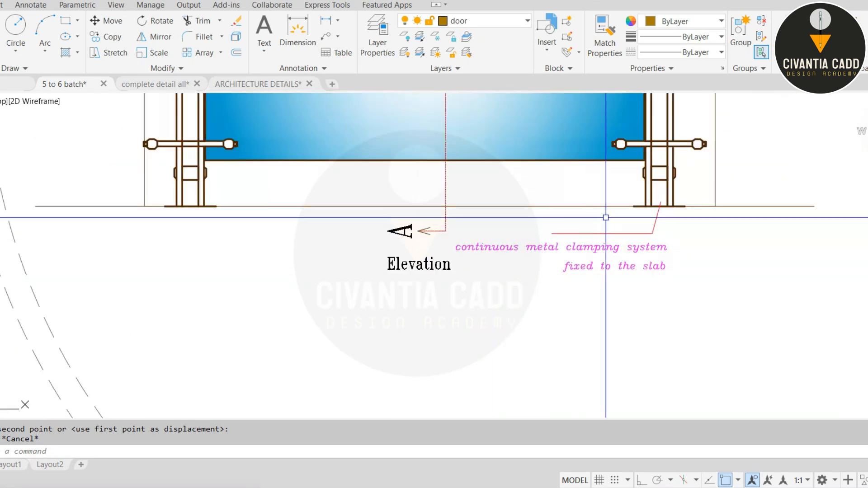
middle_drag(601, 233, 468, 269)
scroll(468, 268, up, 2)
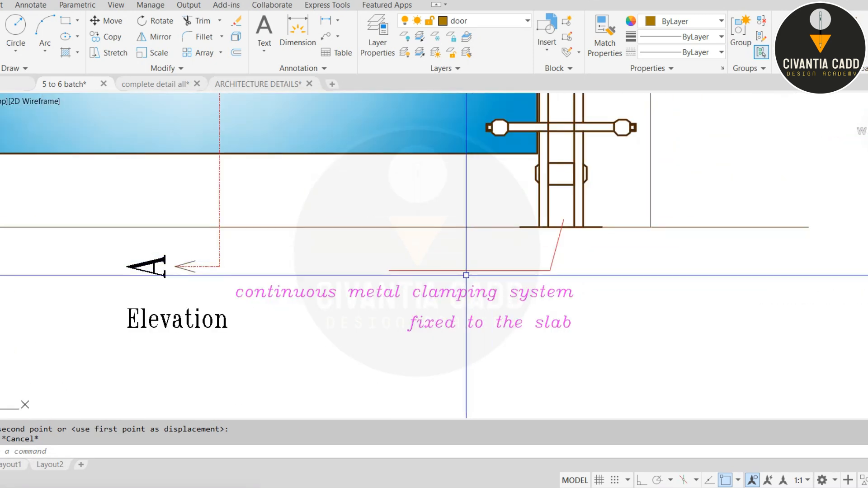
scroll(477, 273, down, 3)
scroll(524, 172, up, 5)
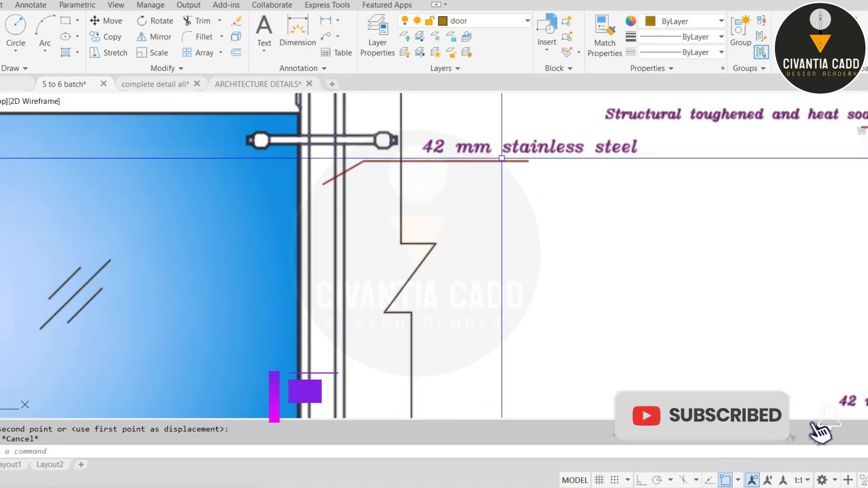
scroll(502, 158, down, 3)
middle_drag(834, 95, 595, 132)
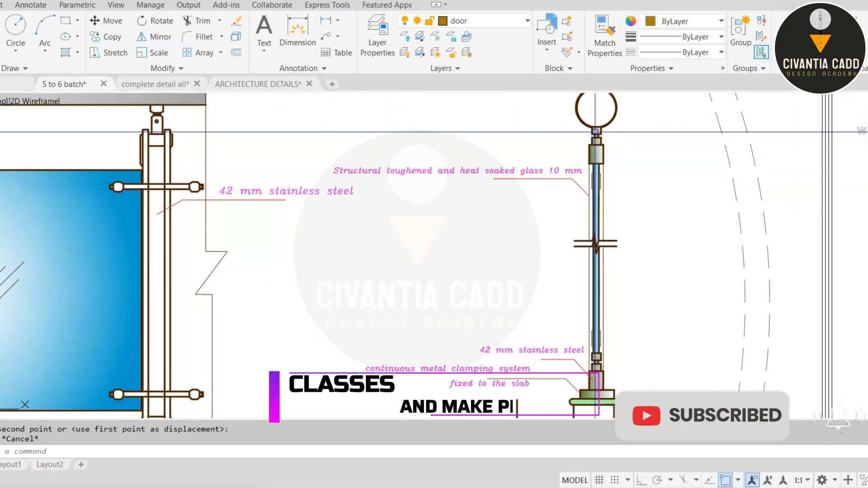
scroll(605, 199, up, 2)
scroll(606, 199, down, 3)
scroll(552, 267, up, 3)
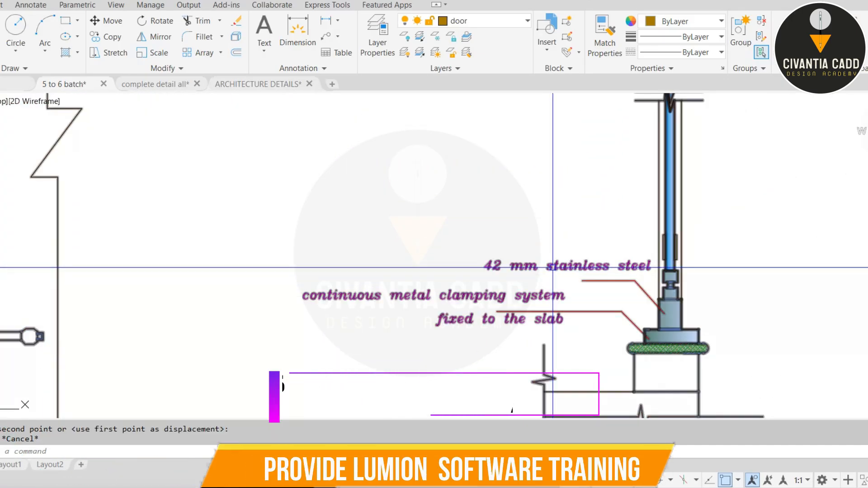
scroll(552, 268, down, 4)
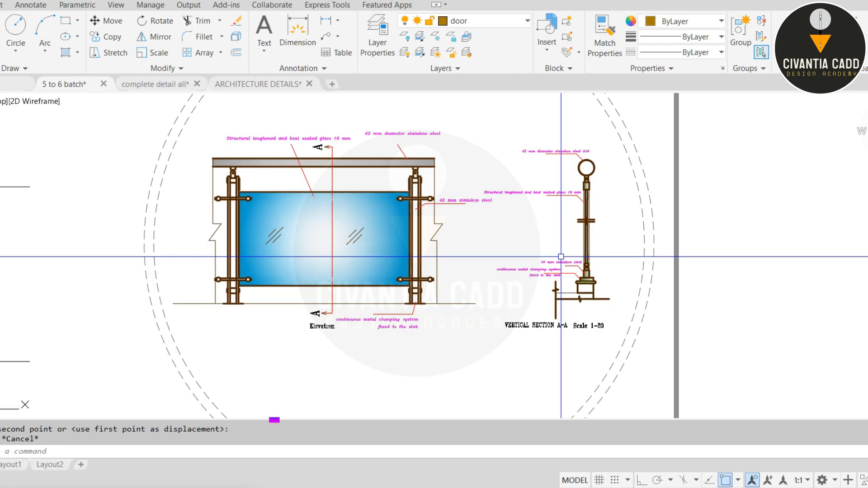
- Move the Materials Specifications table with its title below the front elevation, beside the key plan
scroll(561, 257, down, 2)
scroll(560, 256, down, 4)
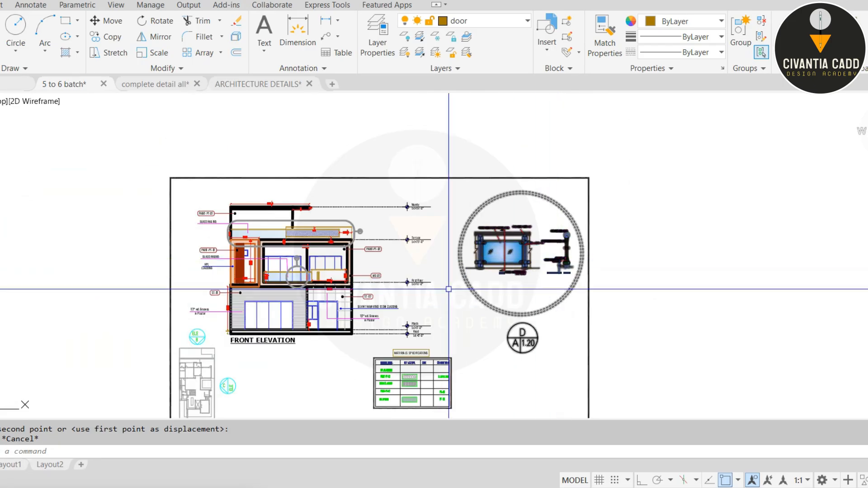
scroll(449, 286, up, 1)
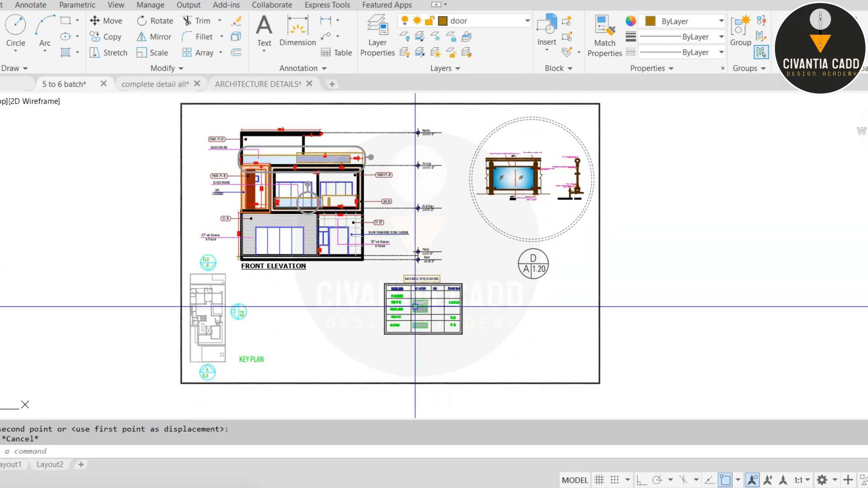
scroll(423, 318, up, 6)
click(181, 397)
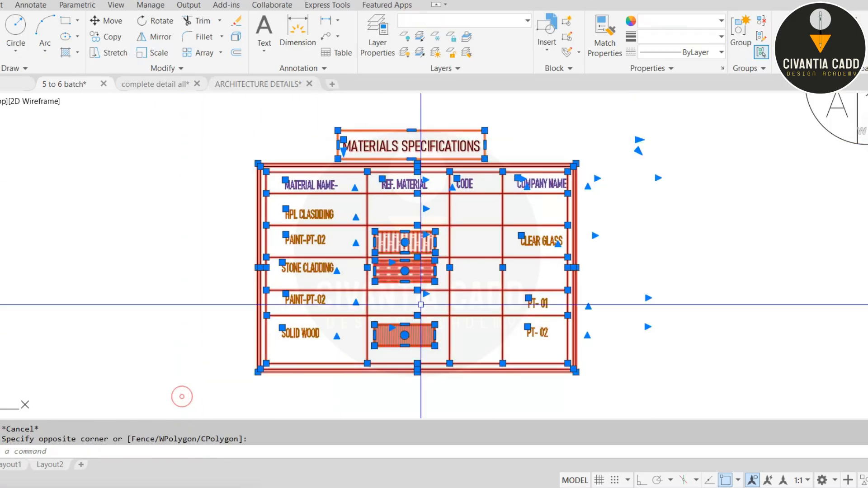
text(m)
key(Return)
click(404, 267)
scroll(407, 262, down, 5)
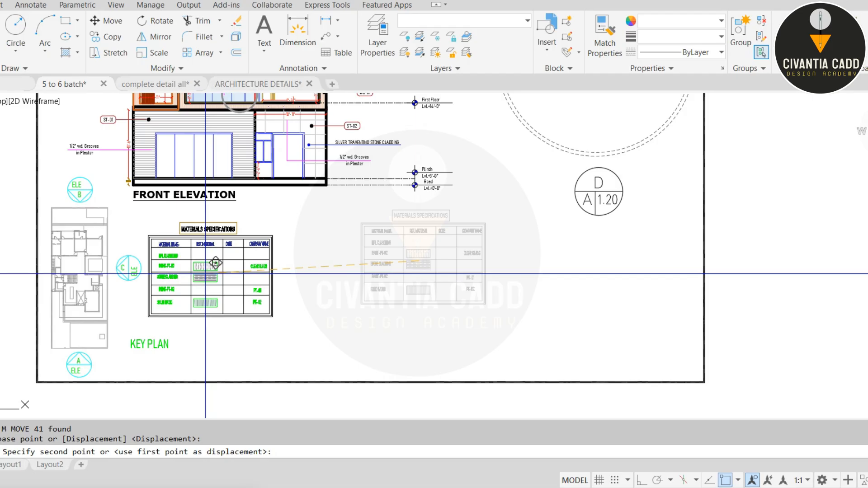
click(207, 276)
scroll(355, 245, down, 4)
scroll(357, 249, up, 3)
key(Escape)
key(Escape)
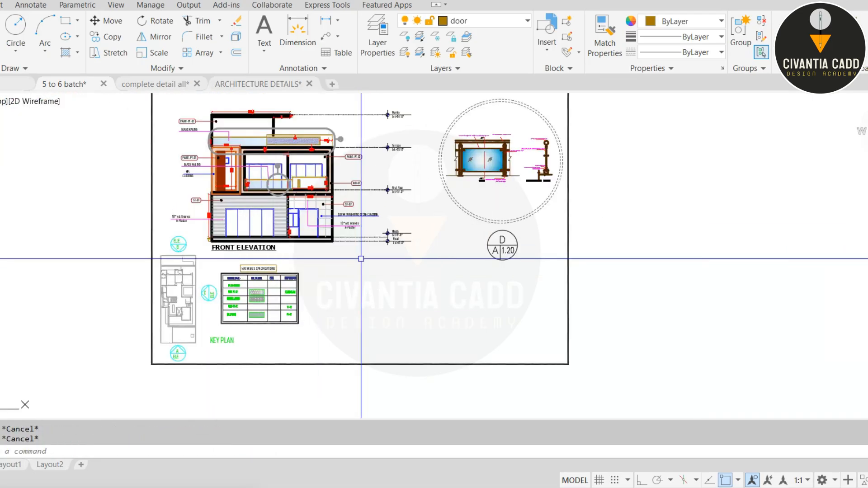
middle_drag(390, 224, 456, 261)
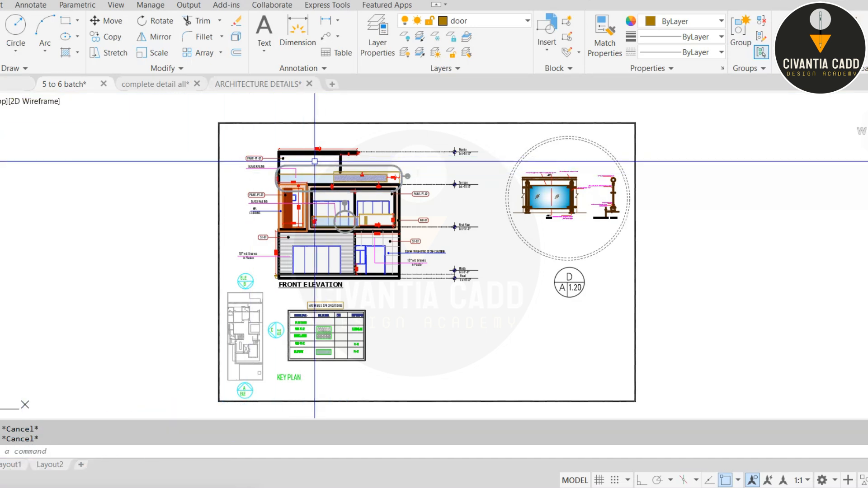
- Copy the first-floor and terrace railing plans and the numbered railing details from the ARCHITECTURE DETAILS drawing
scroll(314, 162, up, 2)
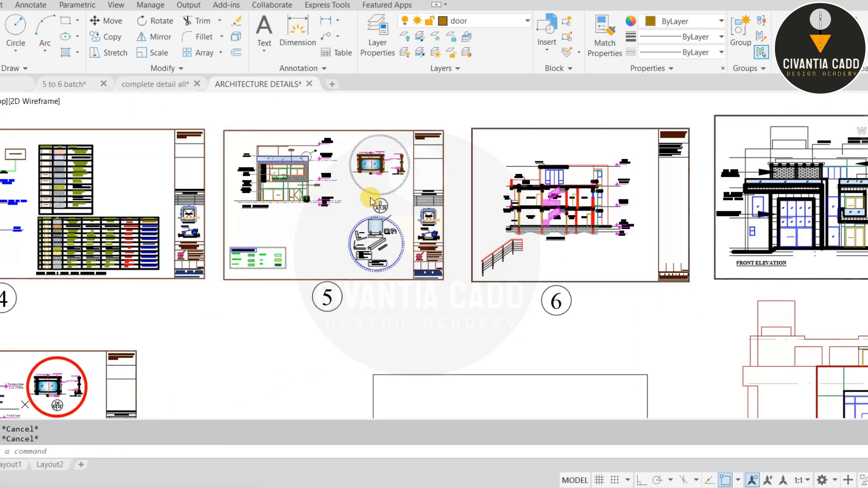
scroll(371, 199, down, 3)
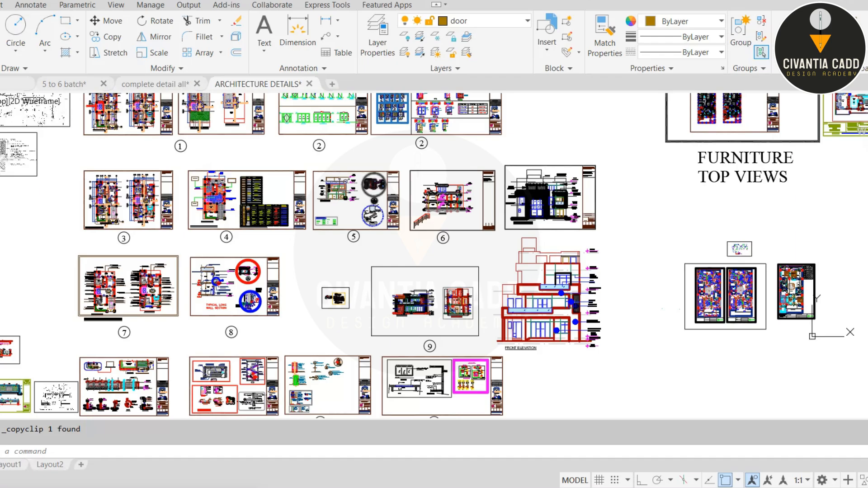
key(Escape)
scroll(370, 195, down, 2)
scroll(323, 222, up, 12)
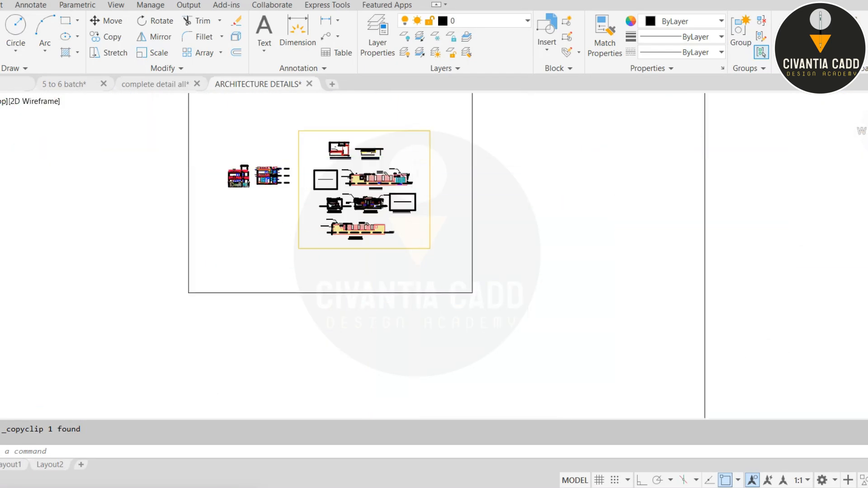
scroll(323, 222, down, 2)
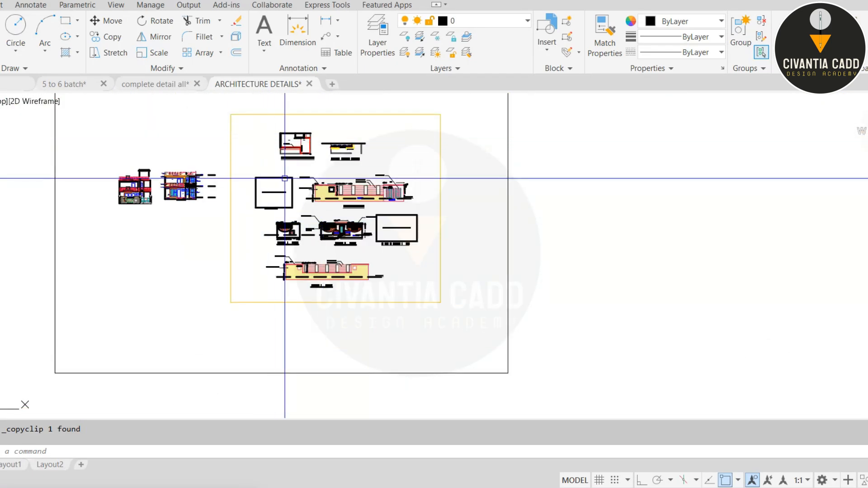
scroll(285, 178, up, 2)
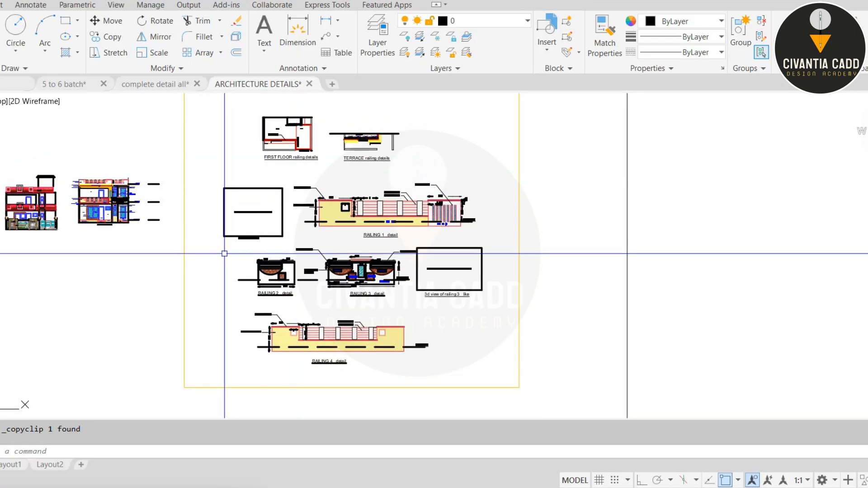
click(245, 106)
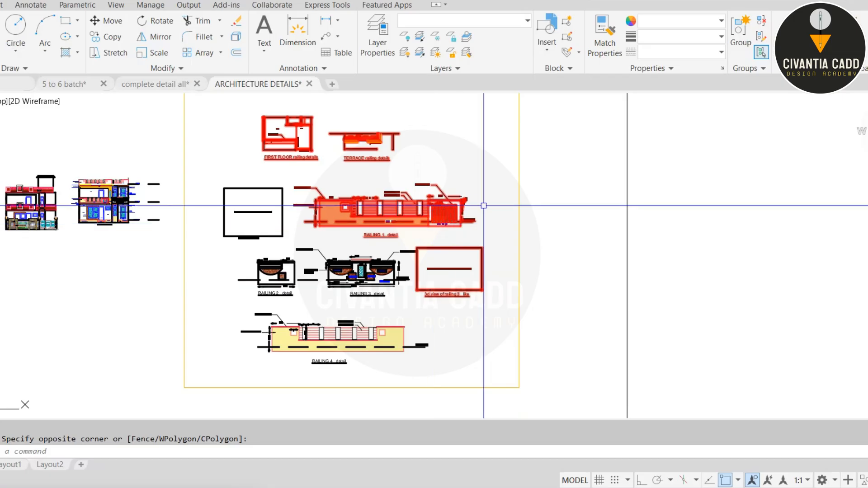
click(483, 206)
click(226, 302)
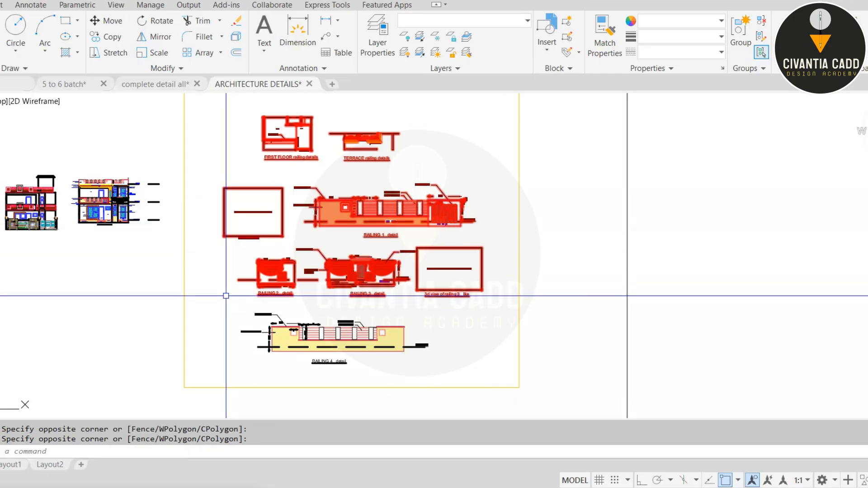
- Switch to the 5 to 6 batch drawing and paste the copied railing plans and details into it
click(65, 85)
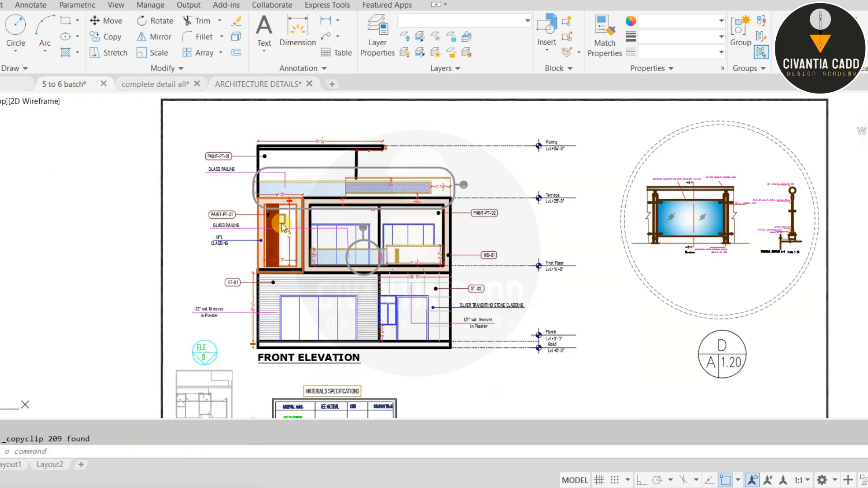
key(ctrl+v)
scroll(345, 240, down, 4)
scroll(536, 314, up, 4)
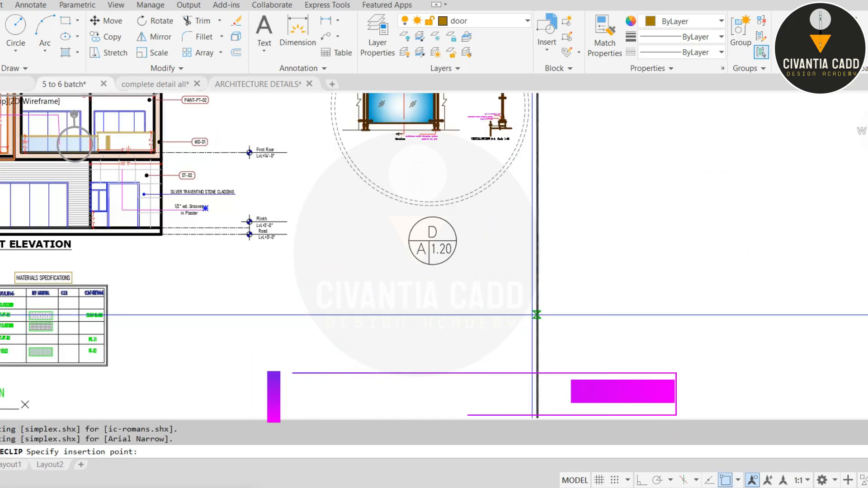
scroll(624, 267, up, 6)
scroll(725, 225, up, 4)
middle_drag(625, 213, 548, 207)
- Examine the pasted first-floor and terrace railing plans, checking where railings 1 to 4 and the chajja projections run
click(645, 166)
click(347, 337)
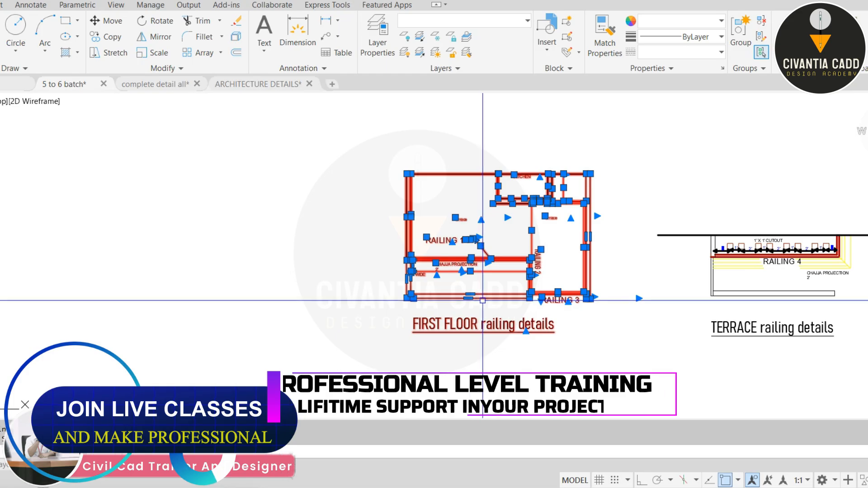
scroll(519, 272, up, 2)
key(Escape)
middle_drag(519, 272, 379, 268)
scroll(289, 255, up, 4)
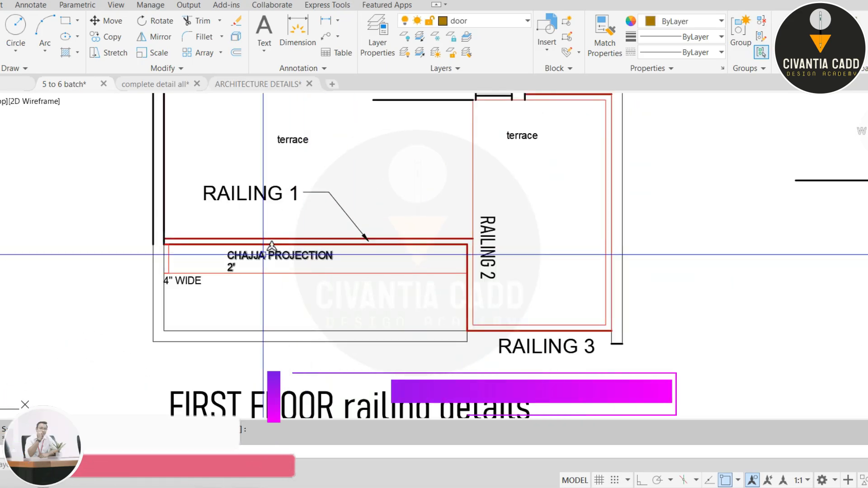
scroll(334, 263, down, 2)
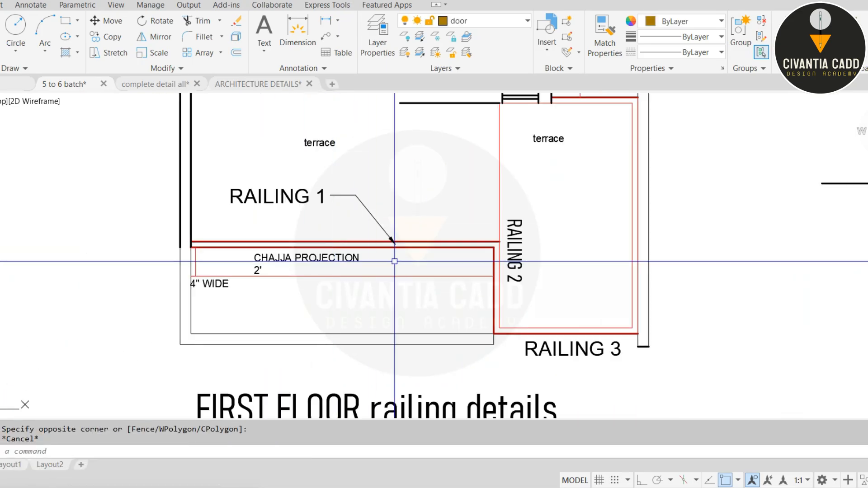
middle_drag(444, 247, 295, 212)
scroll(429, 295, down, 2)
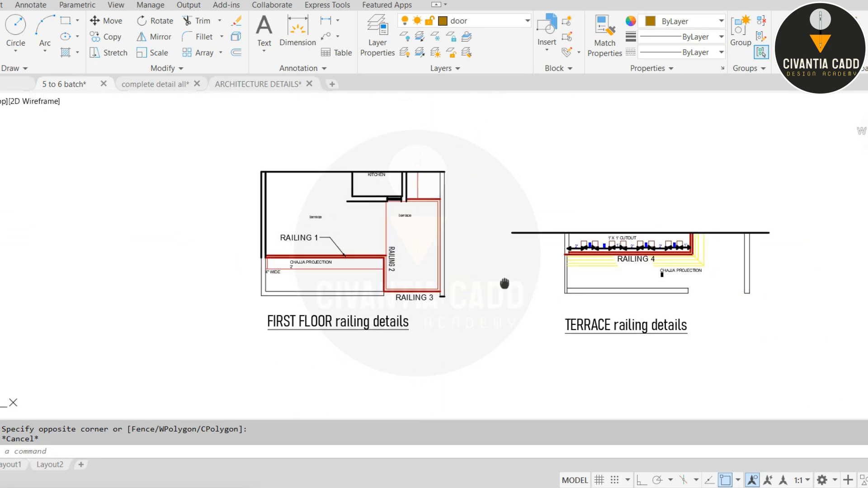
scroll(558, 298, up, 2)
scroll(578, 243, down, 2)
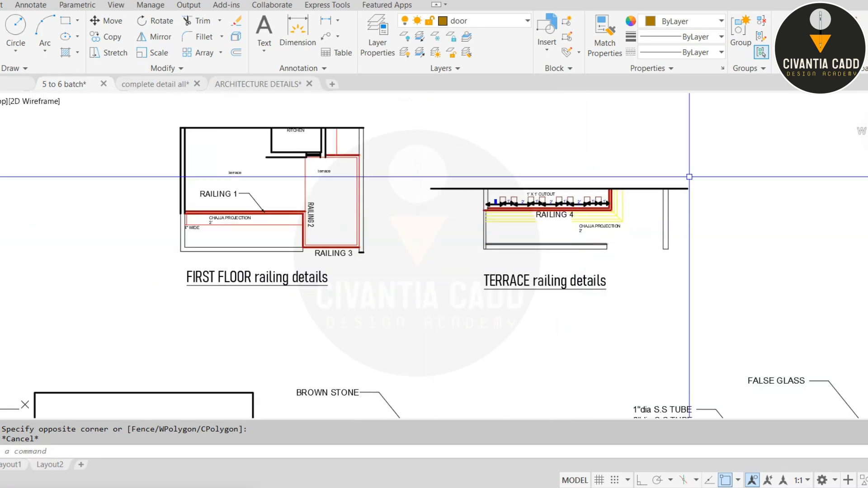
- Erase the terrace railing plan with its title and the empty frame below the first-floor railing plan
click(727, 157)
click(441, 318)
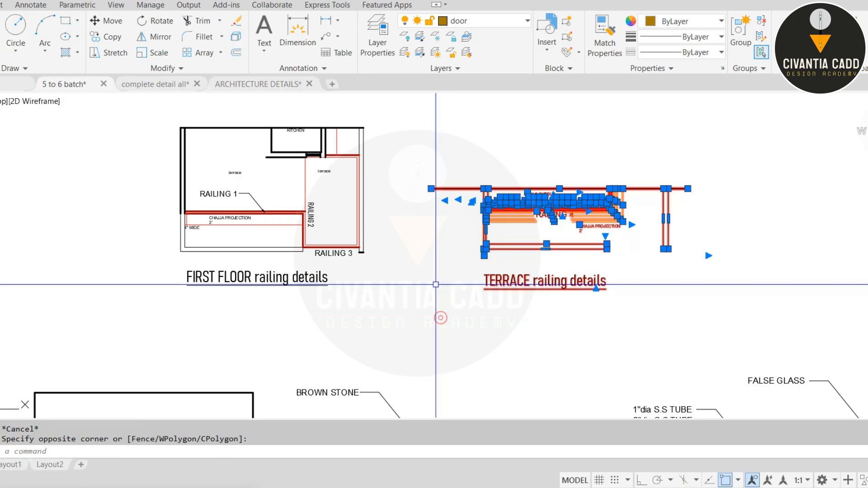
text(e)
key(space)
scroll(435, 272, down, 2)
middle_drag(378, 306, 384, 238)
click(318, 245)
click(240, 325)
text(e)
key(space)
middle_drag(274, 372, 285, 319)
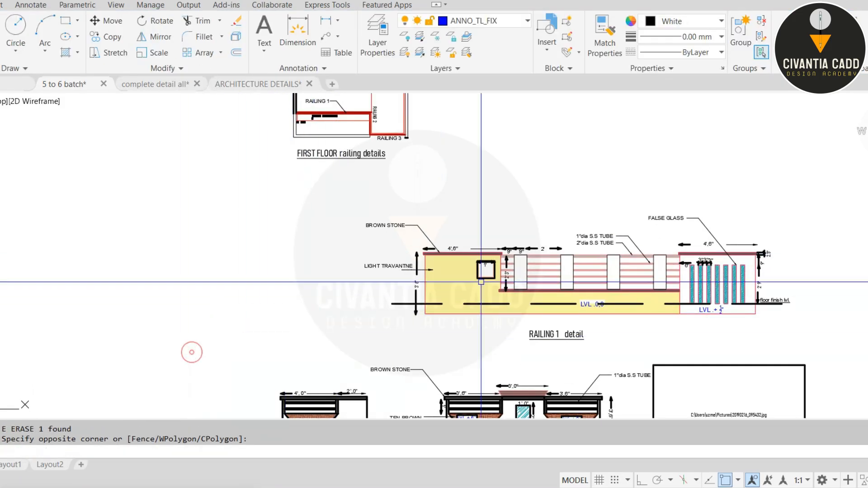
- Move the RAILING 1 detail with its labels and title up beside the first-floor railing plan
click(828, 194)
click(329, 348)
text(m)
key(space)
click(528, 291)
middle_drag(537, 200, 471, 309)
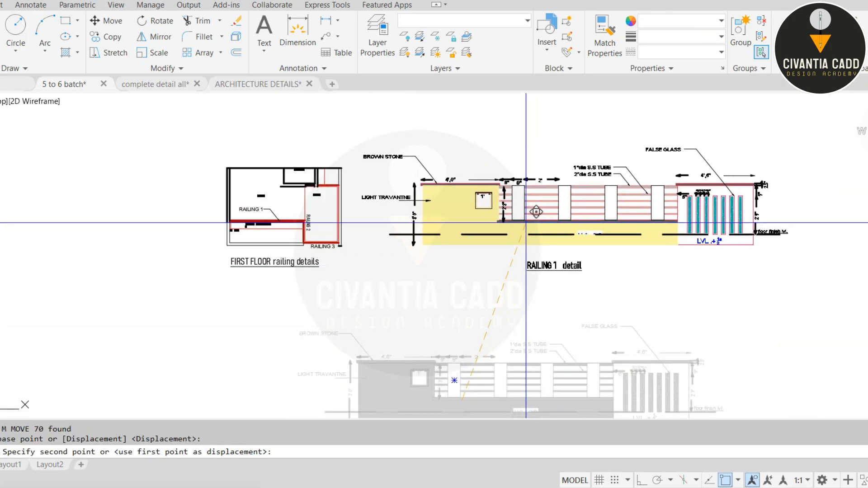
click(527, 212)
scroll(480, 249, down, 3)
scroll(415, 338, up, 3)
scroll(415, 338, down, 3)
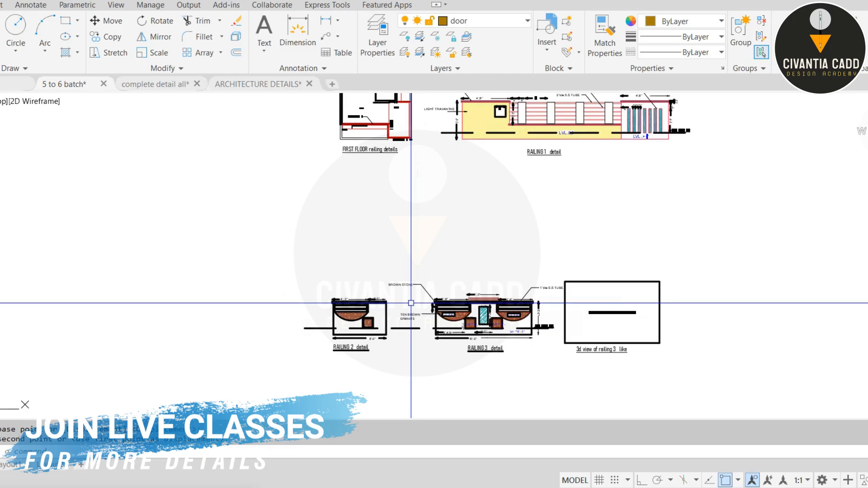
- Move the RAILING 2 and RAILING 3 details together with the 3D view frame up beneath the RAILING 1 detail
click(679, 259)
click(288, 373)
text(m)
key(space)
click(639, 351)
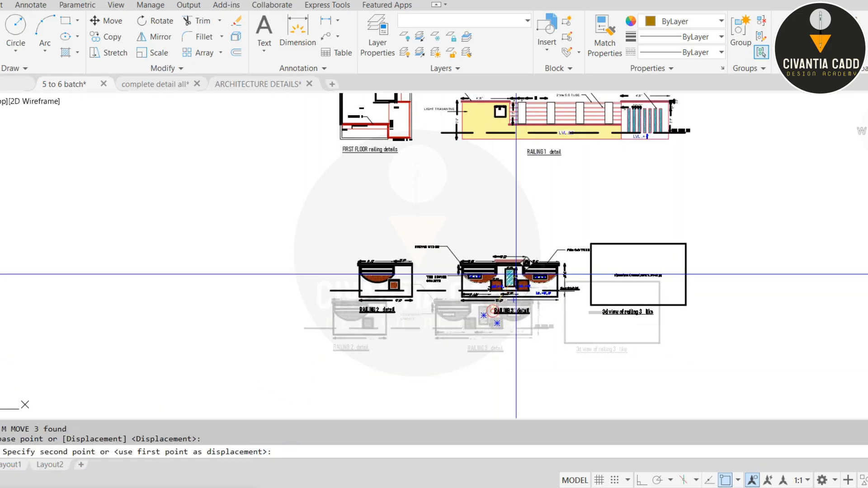
click(654, 240)
- Erase the 3D view frame of railing 3 and its title
click(684, 258)
click(628, 211)
text(e)
key(space)
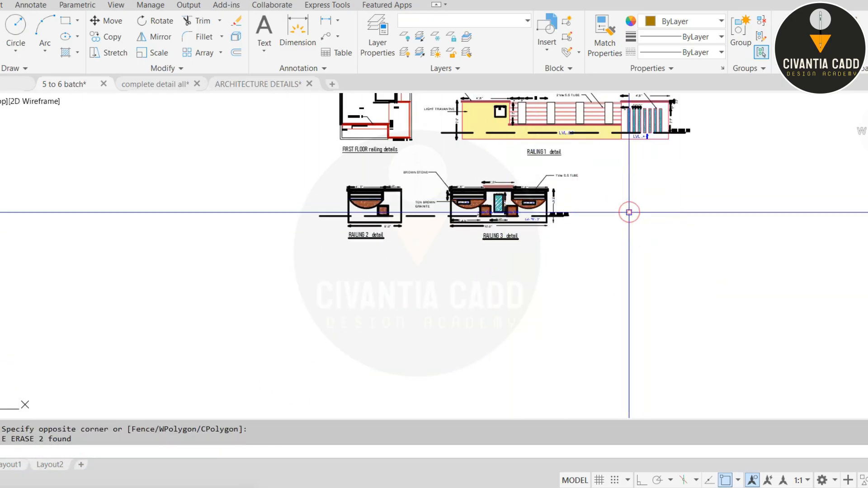
middle_drag(566, 186, 550, 248)
text(rec)
key(space)
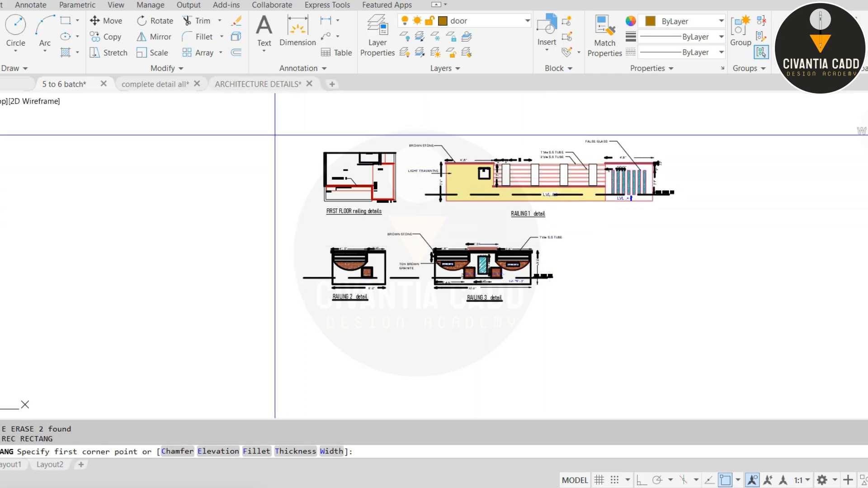
key(Escape)
- Group the first-floor railing plan with the RAILING 1, 2 and 3 details into one object
click(721, 125)
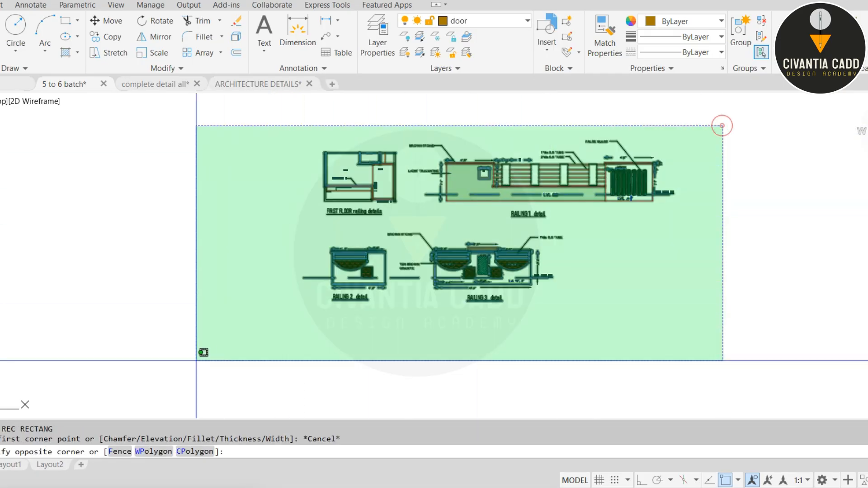
click(745, 44)
- Examine the grouped railing 1, 2 and 3 details, checking their dimensions and material labels
scroll(470, 185, up, 2)
scroll(303, 195, up, 3)
scroll(306, 188, down, 2)
mouse_move(375, 221)
middle_down()
mouse_move(360, 172)
mouse_move(2, 221)
middle_up()
scroll(407, 154, up, 3)
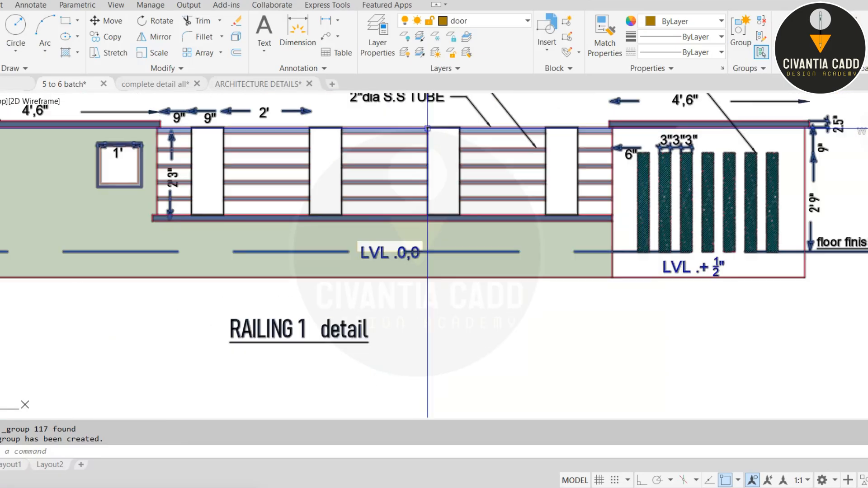
scroll(502, 171, down, 6)
scroll(253, 267, up, 5)
scroll(294, 291, up, 2)
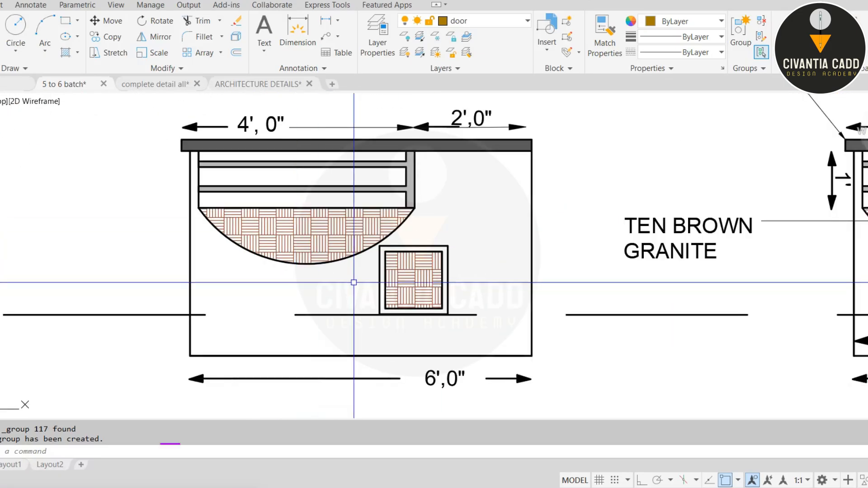
scroll(427, 219, down, 2)
mouse_move(455, 225)
middle_down()
mouse_move(421, 220)
mouse_move(237, 268)
middle_up()
scroll(372, 269, down, 2)
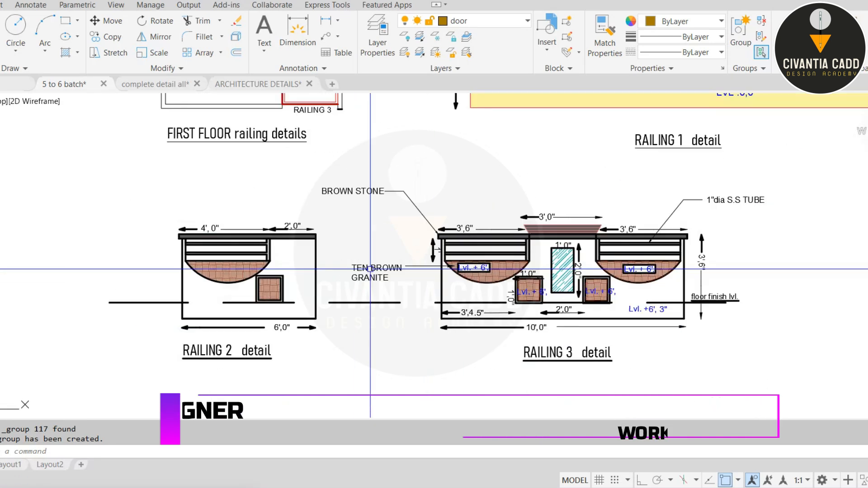
middle_drag(484, 202, 369, 312)
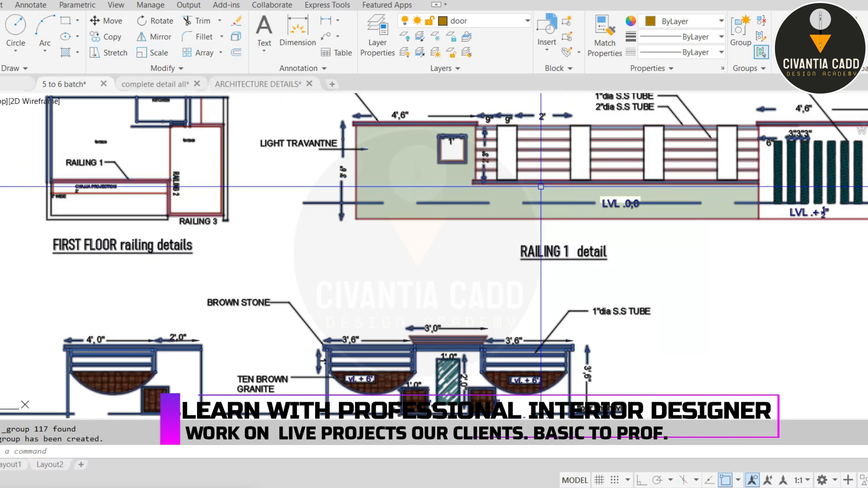
- Examine the false glass end of the RAILING 1 detail, checking the strip widths, gaps, heights and floor finish level
mouse_move(631, 261)
middle_down()
mouse_move(621, 180)
mouse_move(592, 179)
mouse_move(523, 223)
mouse_move(406, 341)
middle_up()
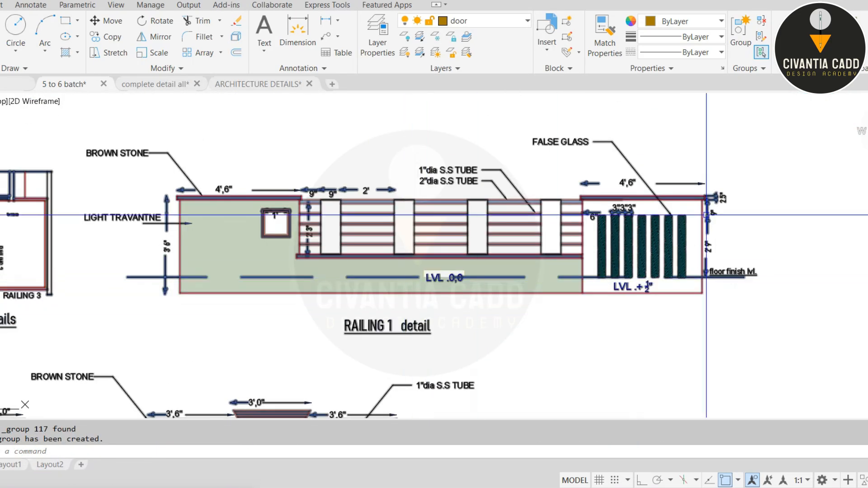
scroll(736, 219, up, 2)
scroll(736, 218, up, 2)
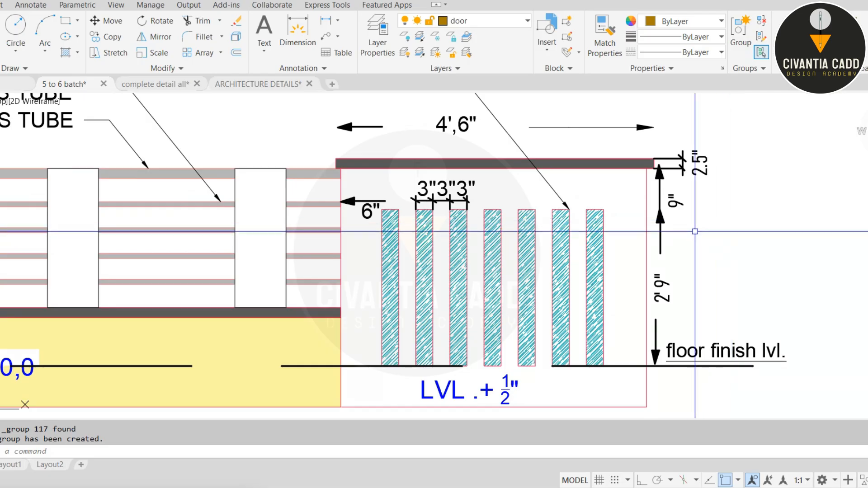
middle_drag(652, 244, 631, 209)
scroll(624, 209, up, 2)
scroll(620, 208, down, 3)
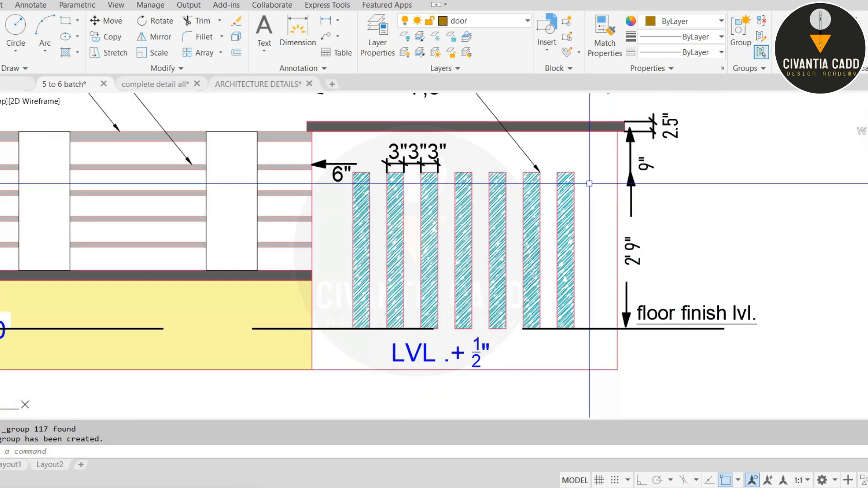
scroll(353, 250, up, 1)
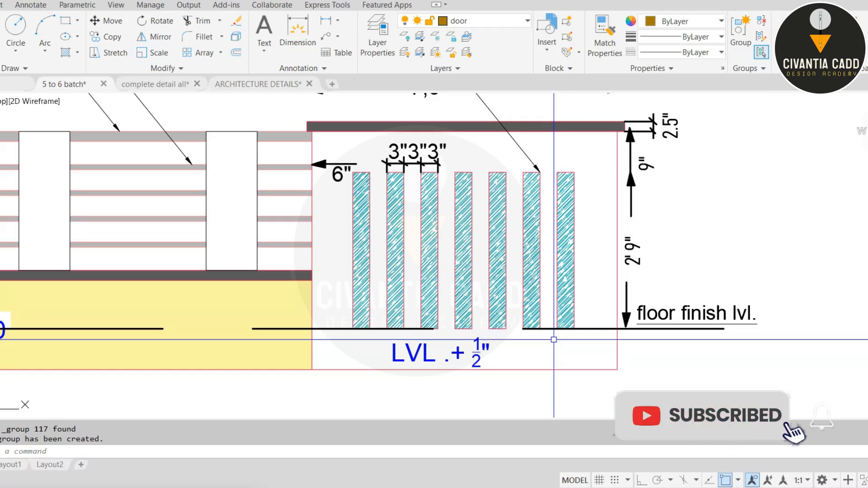
- Examine the stainless steel tubes, posts and stone-clad part of the RAILING 1 detail, checking their sizes and labels
scroll(554, 340, down, 3)
scroll(365, 284, down, 3)
scroll(365, 284, up, 3)
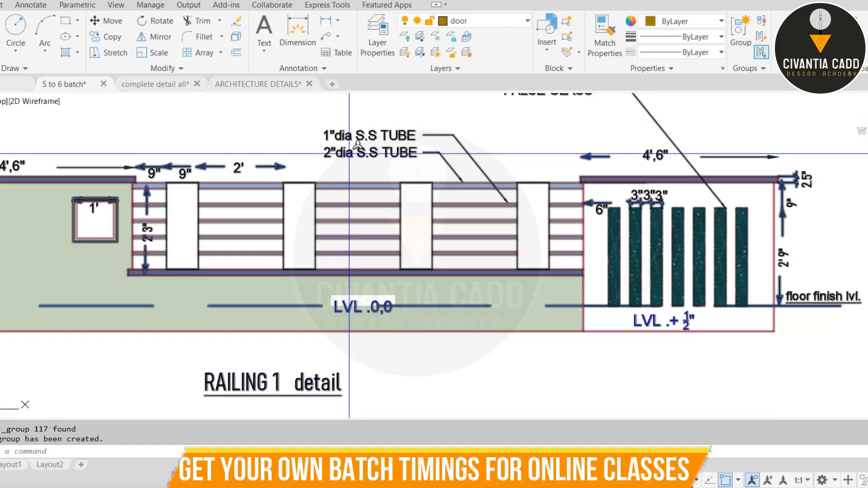
scroll(348, 149, up, 2)
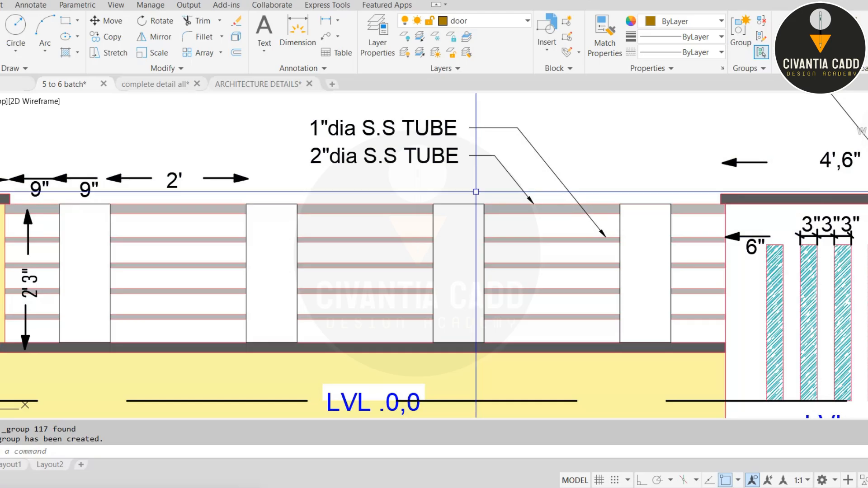
scroll(476, 192, down, 5)
scroll(128, 221, up, 6)
middle_drag(126, 226, 230, 194)
scroll(285, 185, down, 5)
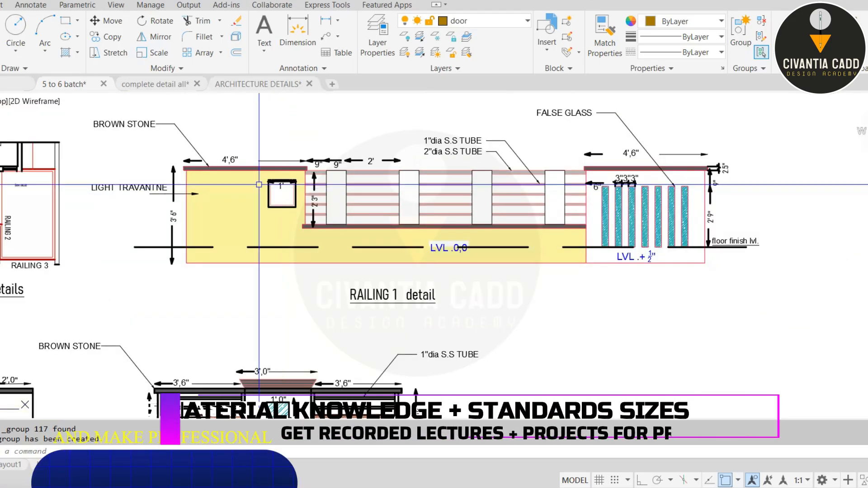
scroll(111, 187, up, 5)
- Move the grouped railing details onto the front elevation sheet, beside the Materials Specifications table
scroll(317, 206, down, 10)
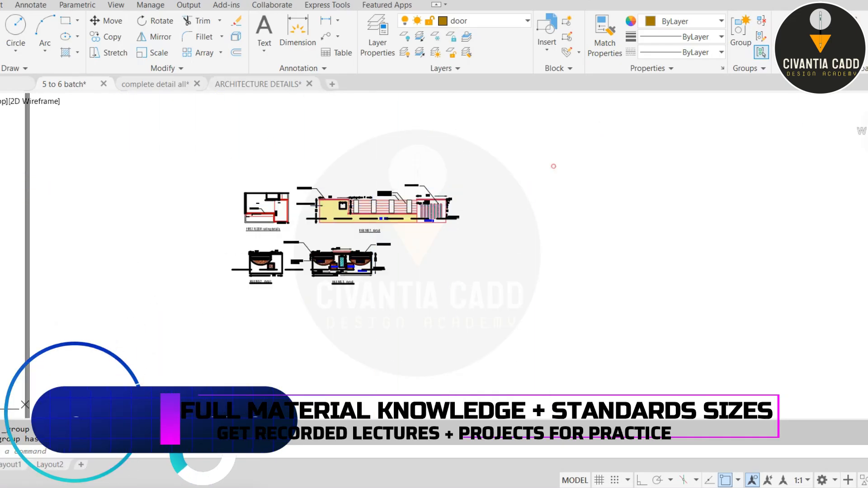
click(553, 166)
click(221, 321)
text(m)
key(Return)
click(319, 229)
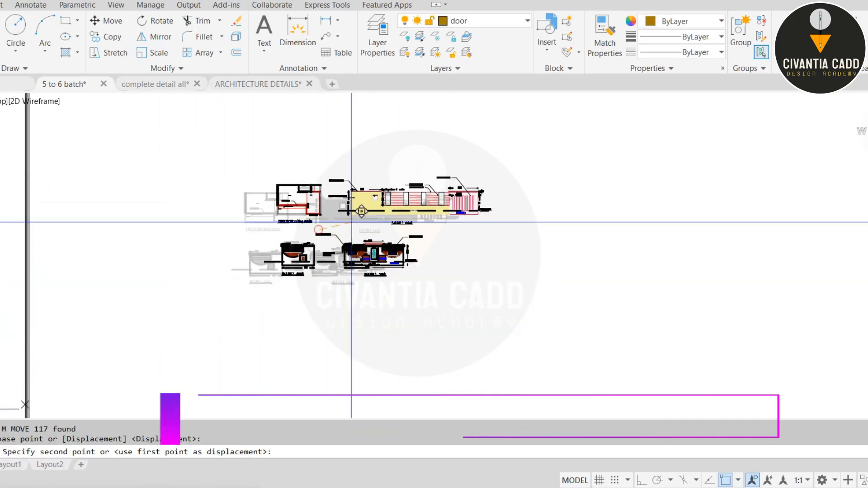
scroll(491, 226, down, 2)
middle_drag(248, 279, 578, 259)
scroll(577, 259, down, 2)
click(318, 297)
- Scale up the grouped railing details to fill the free space beneath the glass railing detail
click(423, 262)
click(224, 335)
text(sc)
key(Return)
click(311, 302)
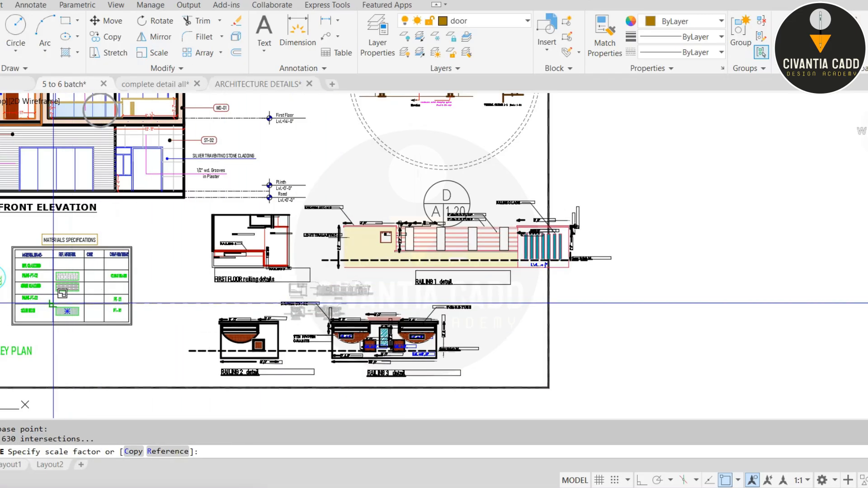
click(391, 275)
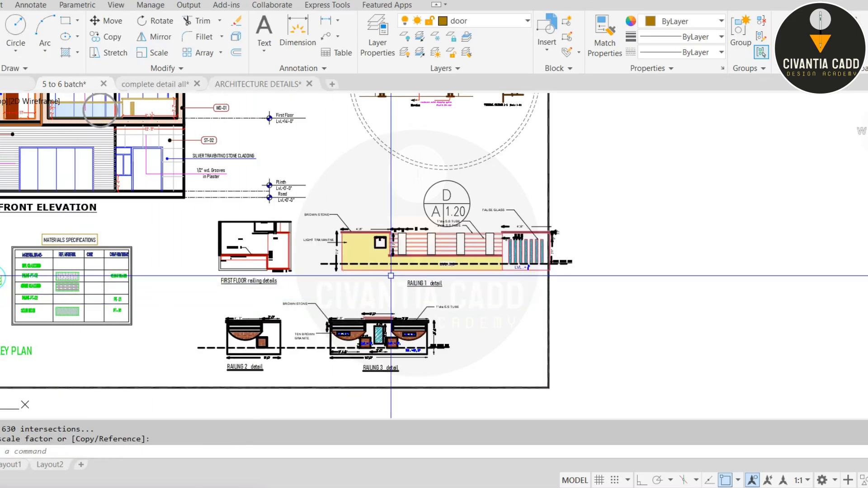
- Move the enlarged railing details closer to the Materials Specifications table so they fit inside the sheet border
click(392, 275)
click(369, 266)
text(m)
key(Return)
click(702, 331)
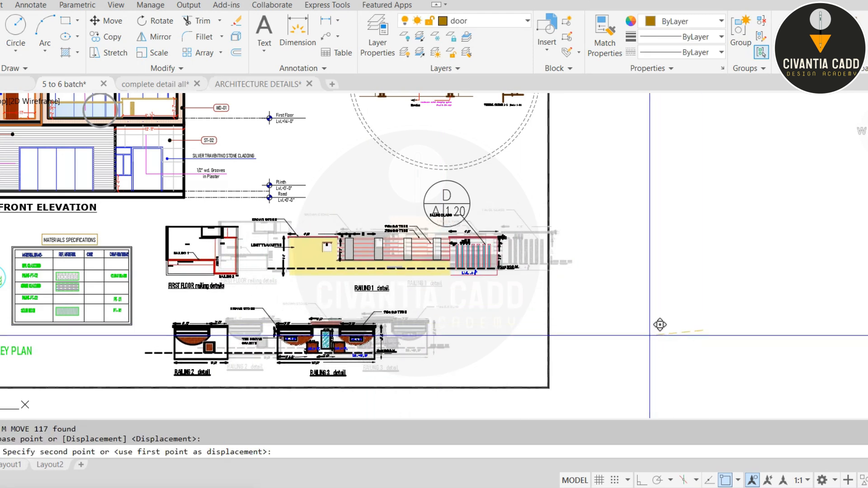
click(647, 339)
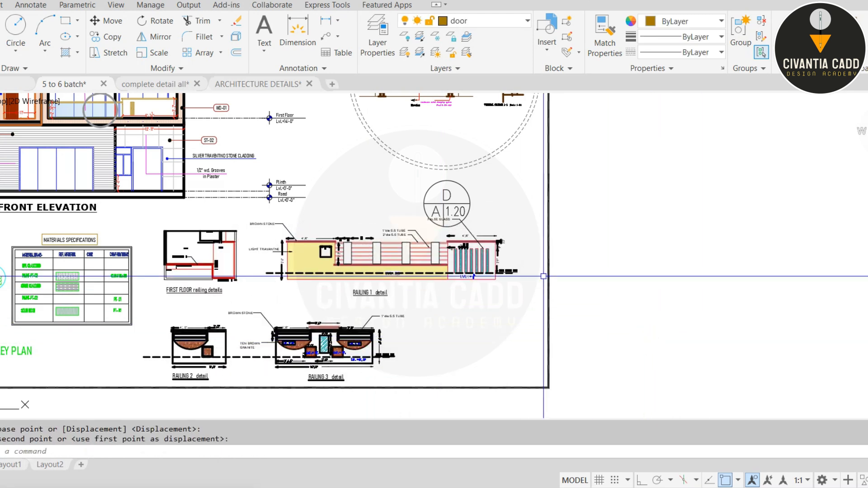
- Review the whole front elevation sheet in the clean full-screen view, checking the arrangement of elevation, table, key plan and railing details
scroll(481, 290, down, 4)
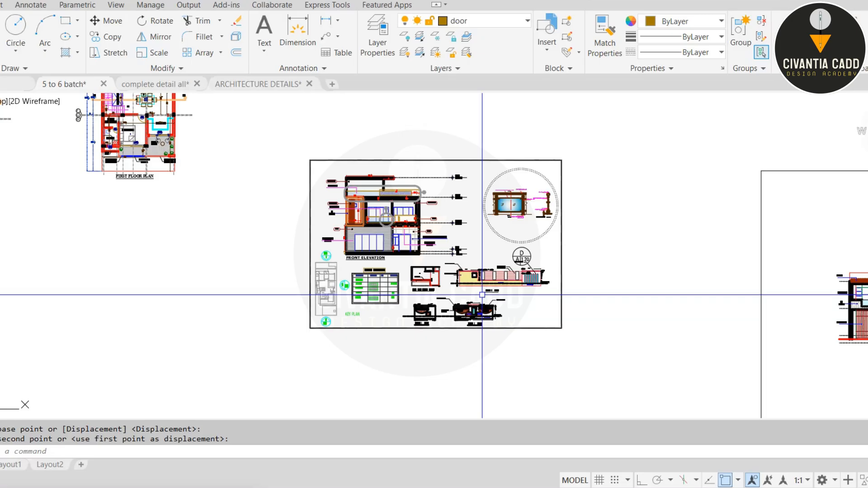
scroll(503, 265, down, 2)
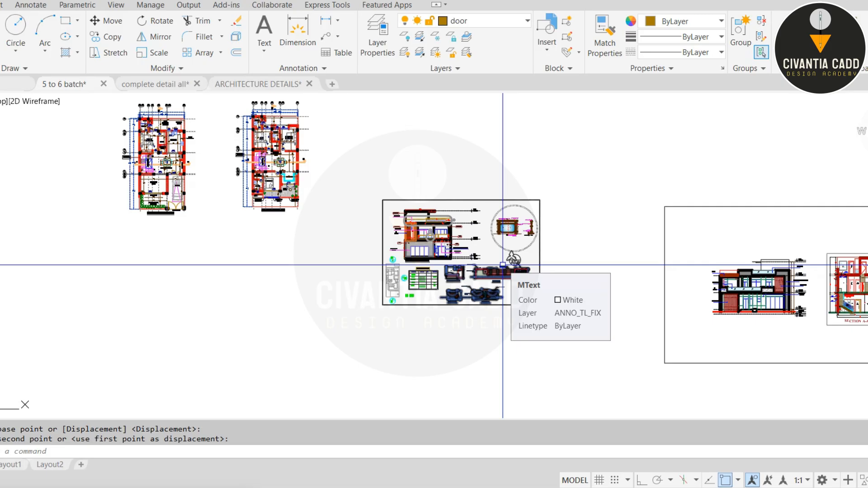
scroll(503, 264, up, 4)
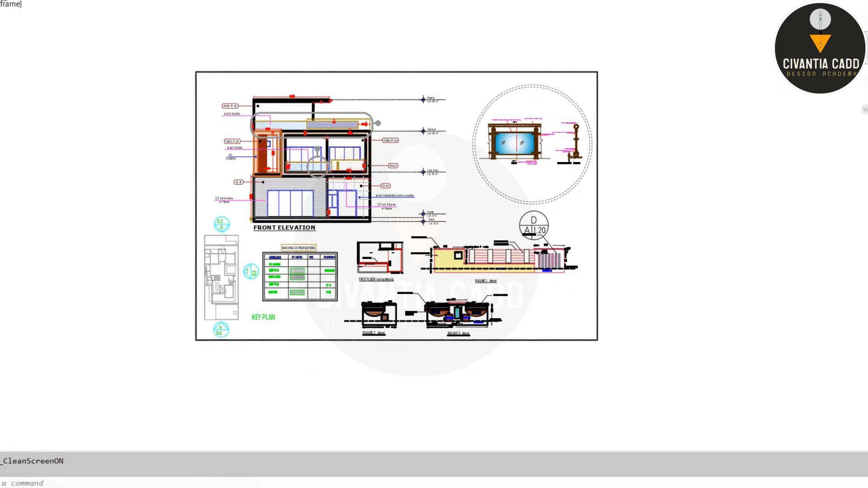
scroll(403, 202, up, 3)
middle_drag(403, 203, 382, 220)
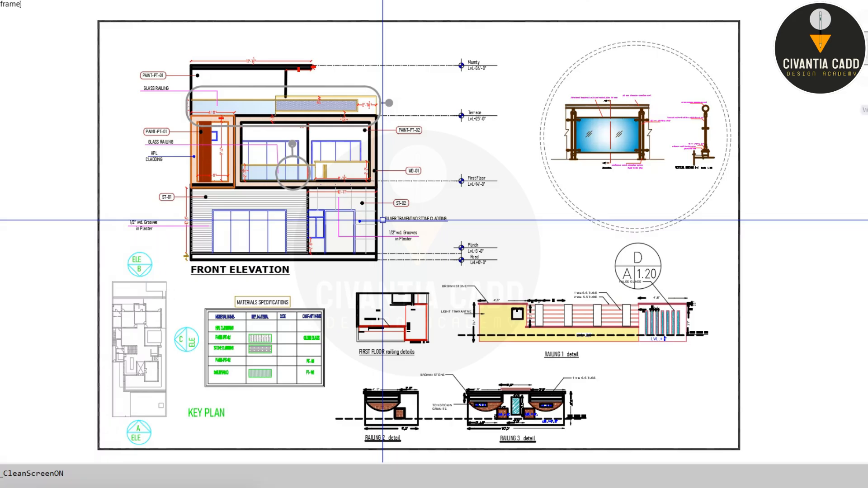
key(ctrl+0)
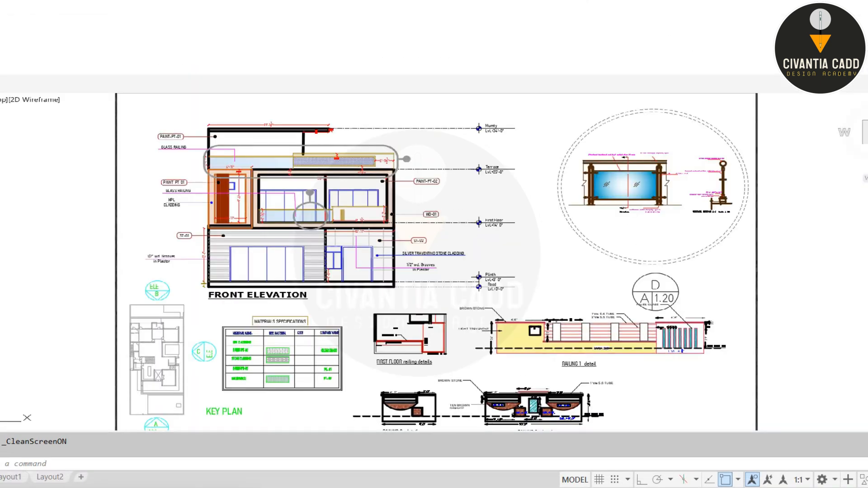
- Erase the separate sheet frame with the elevation and section drawings beside the front elevation sheet
scroll(401, 176, down, 6)
scroll(541, 172, down, 2)
click(552, 137)
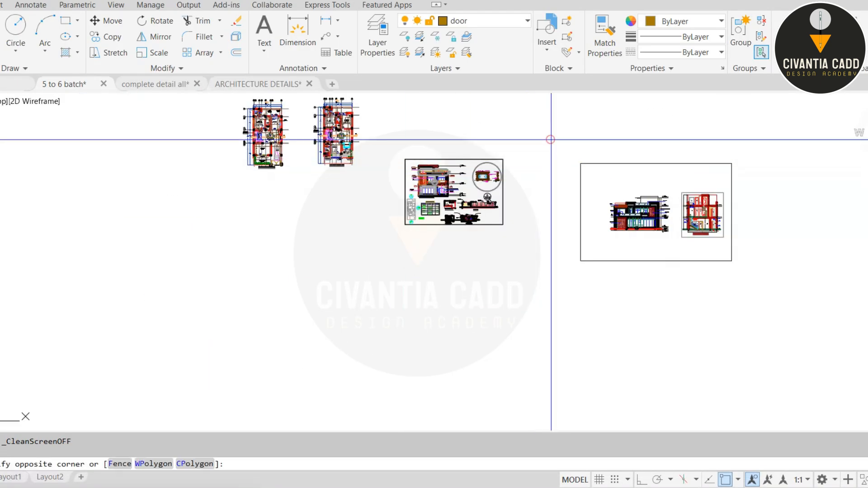
click(800, 273)
text(e)
key(Return)
- Erase the two leftover floor plans on the other side of the front elevation sheet
middle_drag(394, 147, 406, 218)
click(406, 218)
click(80, 284)
text(e)
key(Return)
- Move the complete front elevation sheet into the free space directly below the last row of finished sheets
click(590, 199)
click(362, 330)
text(m)
key(Return)
click(474, 266)
scroll(581, 204, down, 6)
scroll(273, 305, up, 6)
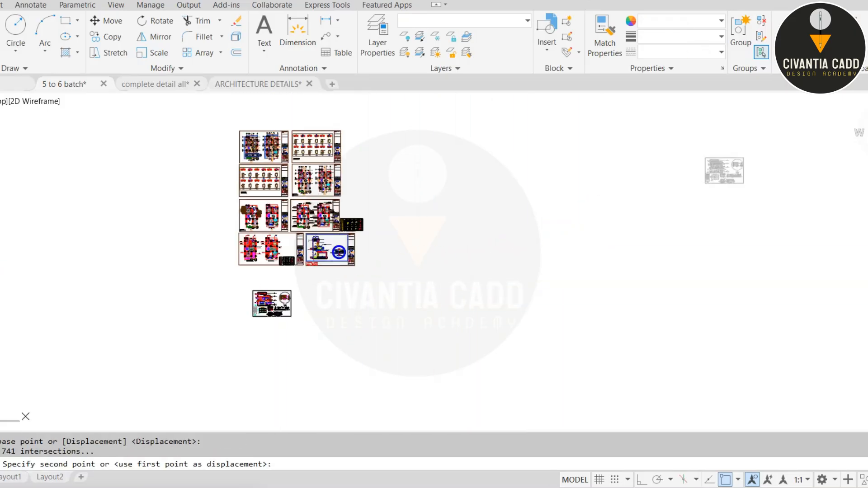
scroll(246, 246, up, 4)
key(Escape)
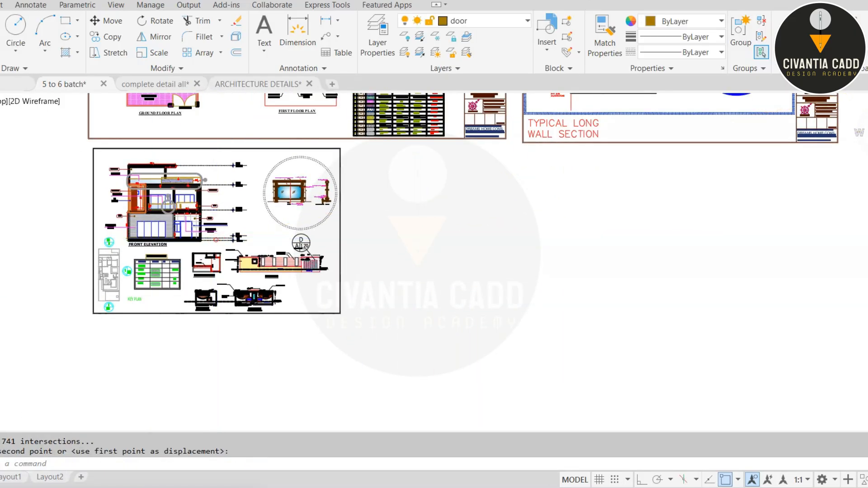
- Examine the relocated sheet, checking the front elevation's glass railing and the entries of the Materials Specifications table
scroll(135, 224, up, 5)
scroll(217, 218, down, 1)
key(Escape)
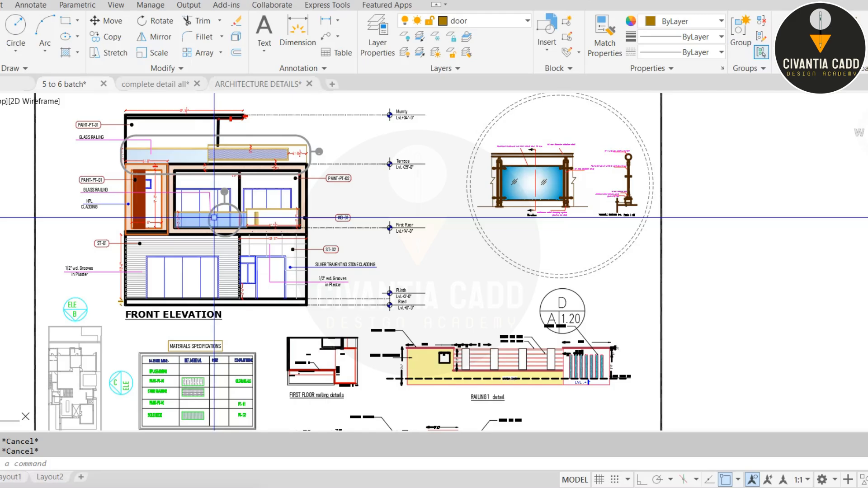
scroll(214, 217, up, 2)
scroll(169, 180, up, 1)
scroll(148, 181, up, 2)
scroll(177, 199, down, 4)
middle_drag(216, 344, 205, 236)
scroll(239, 306, up, 6)
mouse_move(239, 307)
middle_down()
mouse_move(234, 290)
mouse_move(350, 167)
middle_up()
scroll(350, 166, down, 3)
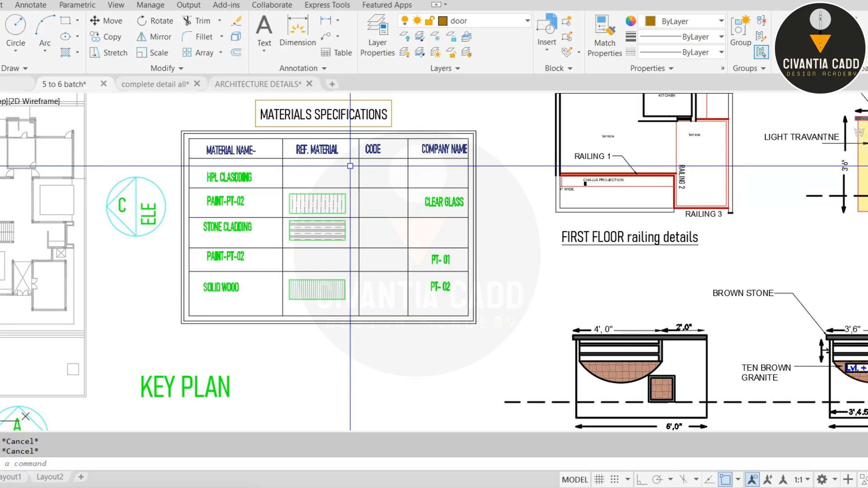
- Examine the key plan, the Materials Specifications table and the circled glass railing detail on the front elevation sheet
scroll(351, 166, down, 3)
scroll(127, 176, up, 3)
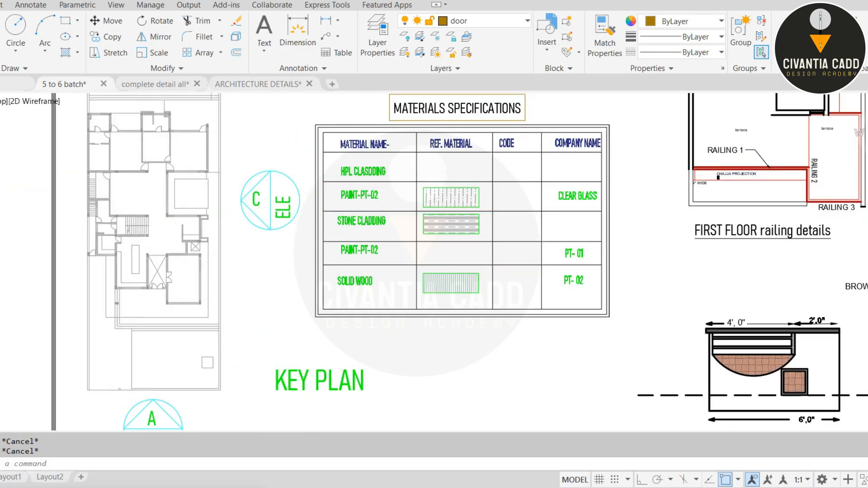
scroll(141, 210, down, 4)
middle_drag(353, 214, 169, 382)
scroll(436, 166, up, 3)
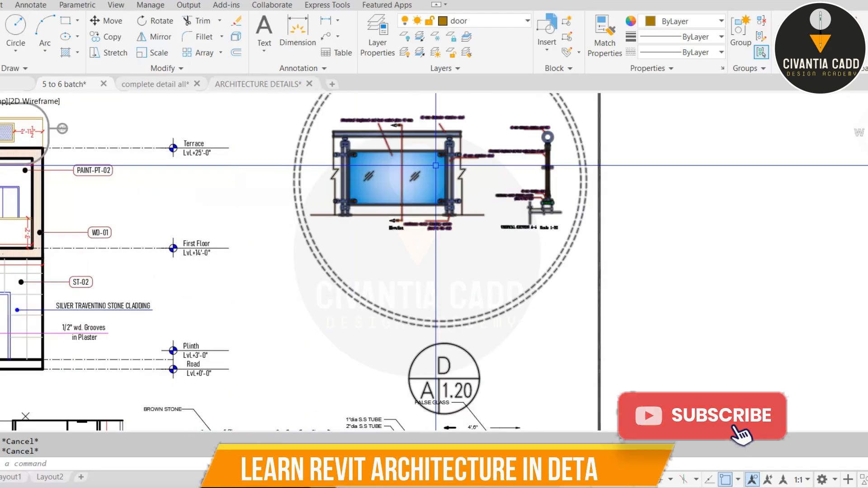
scroll(436, 165, up, 2)
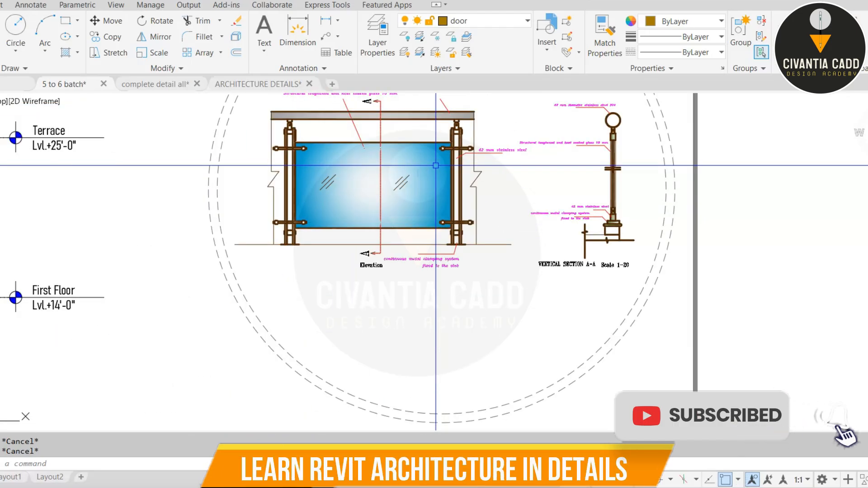
scroll(397, 176, down, 3)
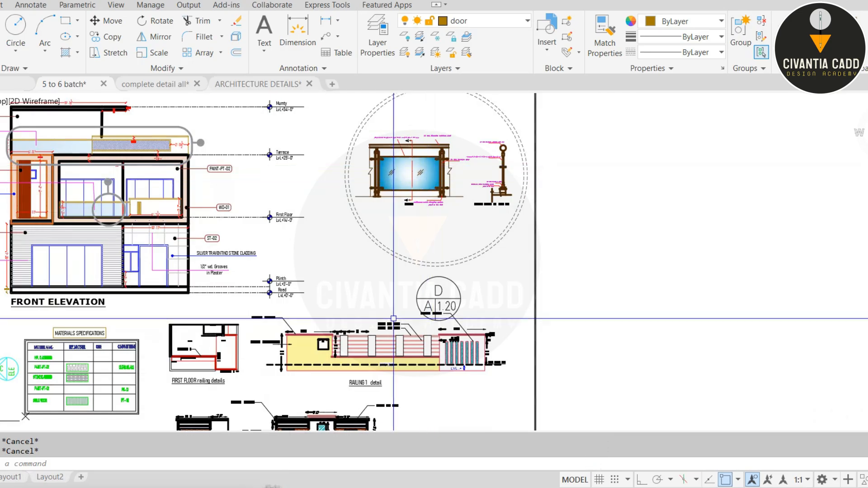
- Examine the Railing 1, Railing 2 and Railing 3 details, checking their dimensions and material labels
scroll(350, 234, up, 2)
scroll(350, 234, up, 5)
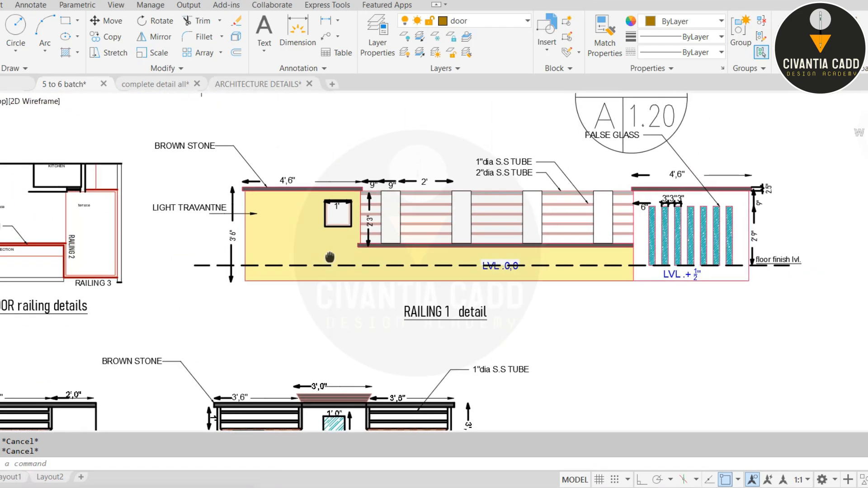
scroll(362, 232, up, 3)
scroll(362, 232, down, 5)
scroll(357, 199, up, 2)
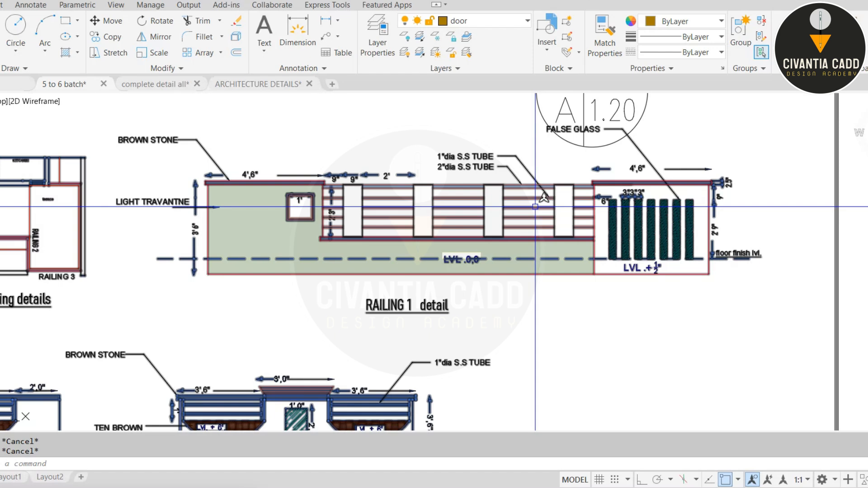
scroll(422, 221, down, 2)
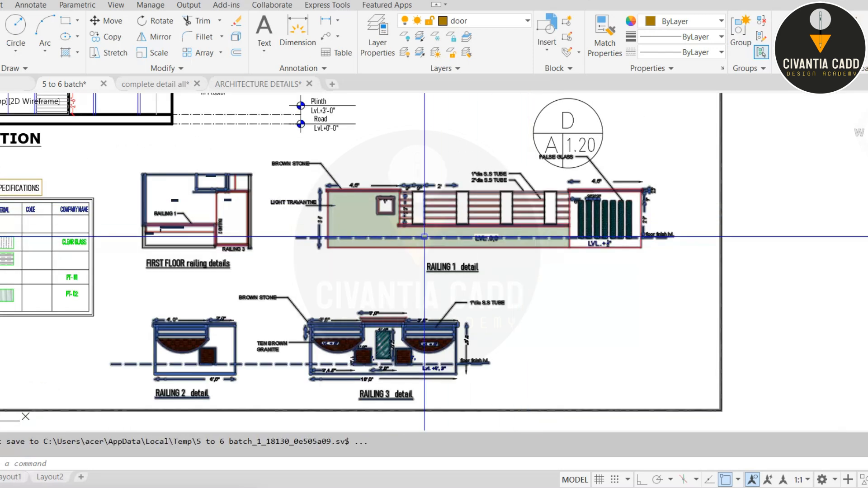
middle_drag(424, 237, 468, 193)
scroll(369, 300, up, 2)
scroll(375, 299, down, 4)
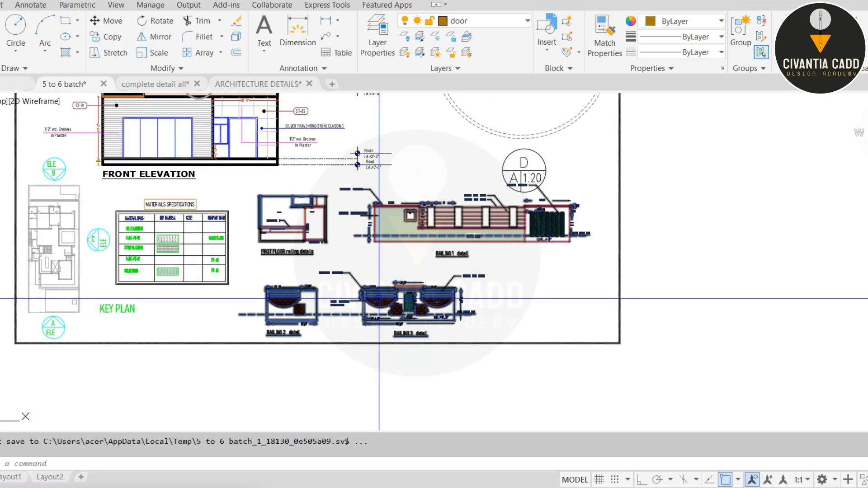
scroll(450, 245, up, 2)
scroll(449, 245, down, 4)
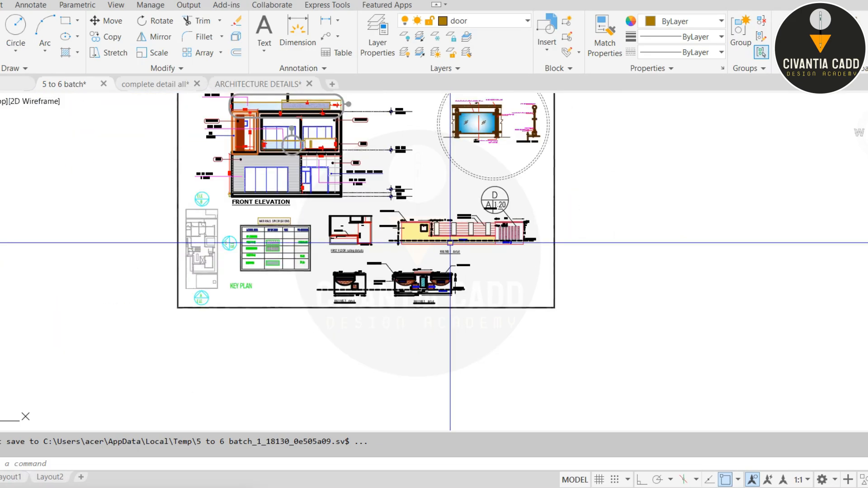
- Start a Write Block from objects and select the complete front elevation sheet as its contents
middle_drag(494, 195, 479, 265)
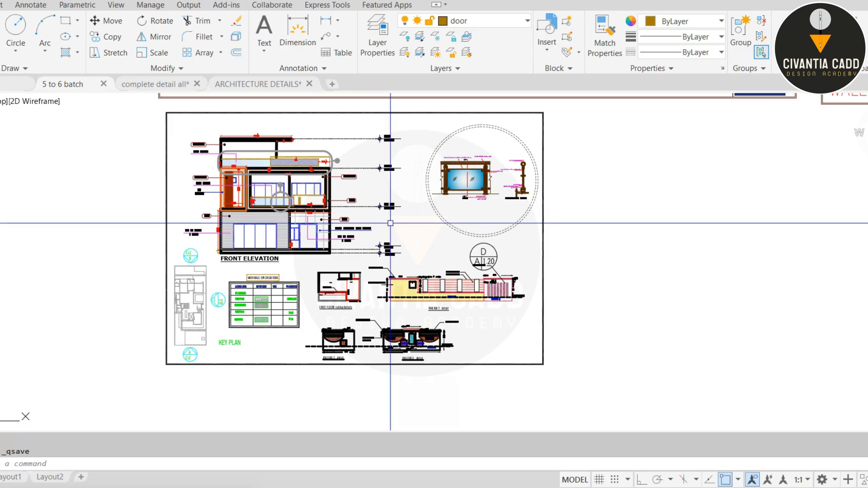
text(w)
key(Return)
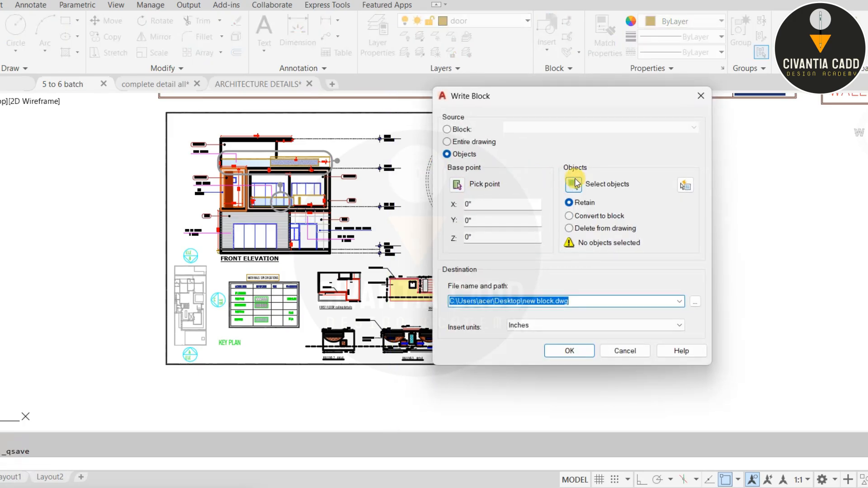
click(574, 183)
click(153, 135)
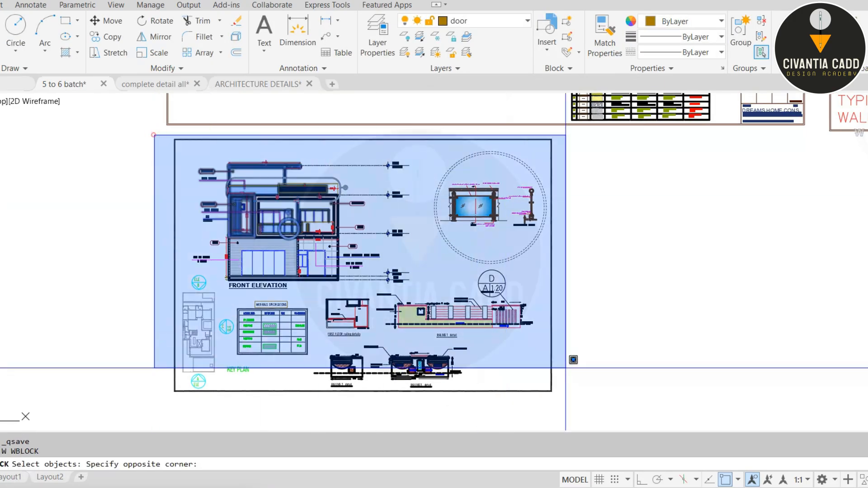
click(566, 368)
key(Return)
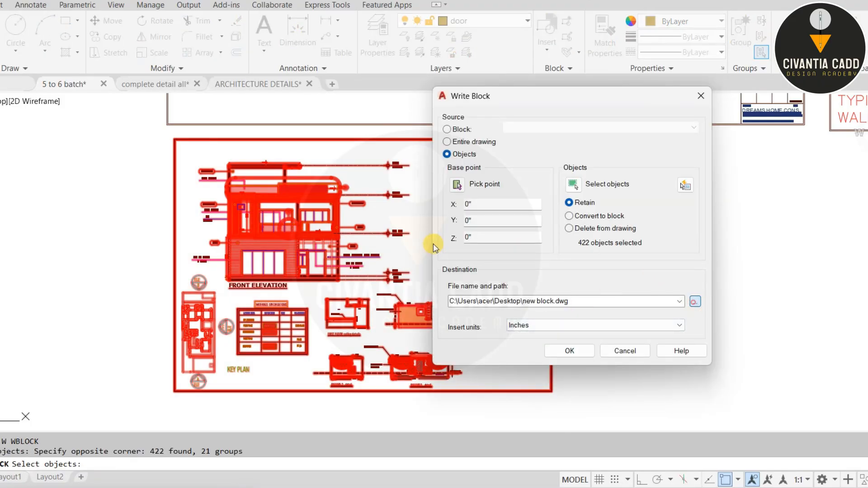
- Export the selected sheet to the Desktop as a separate drawing file named EXTERIOR
click(254, 205)
click(431, 356)
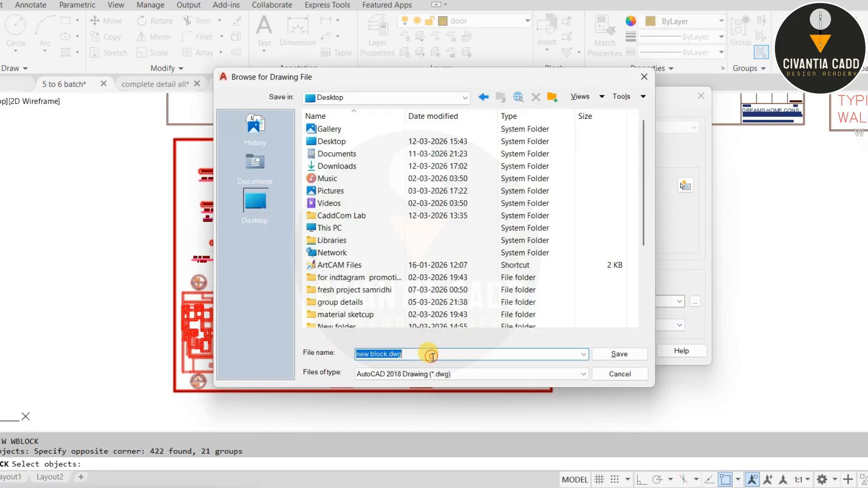
text(EXTERIOR)
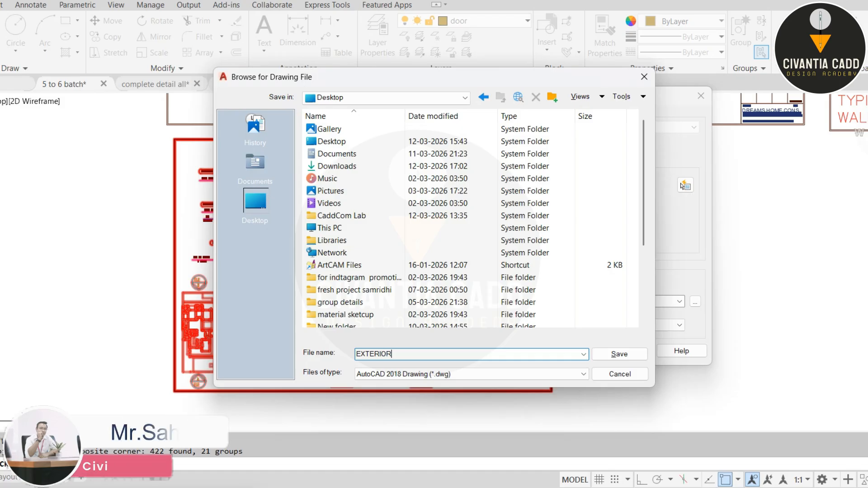
click(615, 353)
click(561, 350)
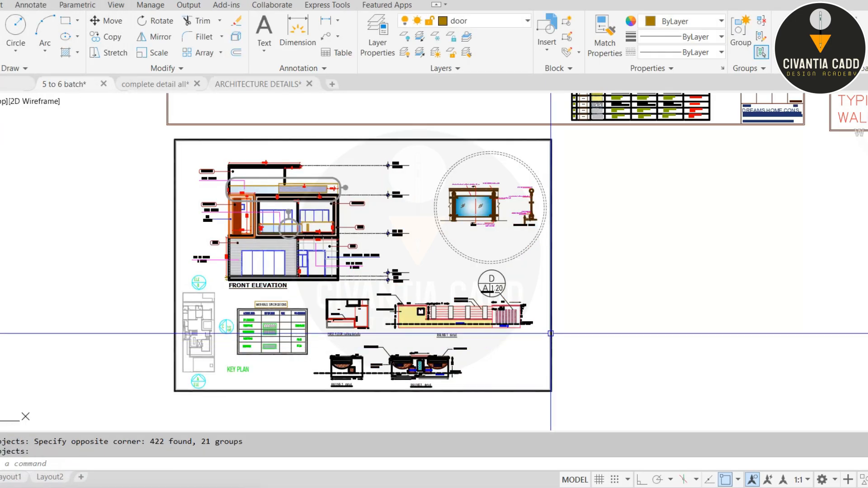
- Review the front elevation sheet, examining the glass railing's elevation and Vertical Section A-A with their material notes
scroll(365, 284, up, 2)
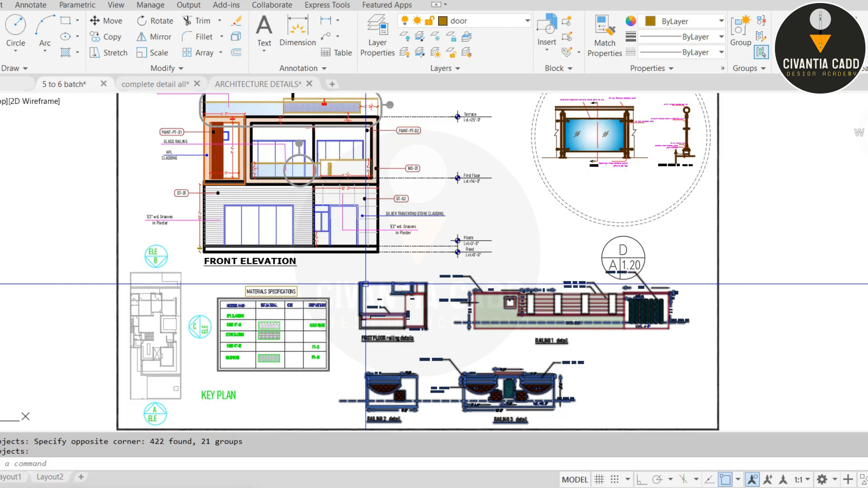
scroll(518, 161, up, 5)
scroll(500, 228, down, 1)
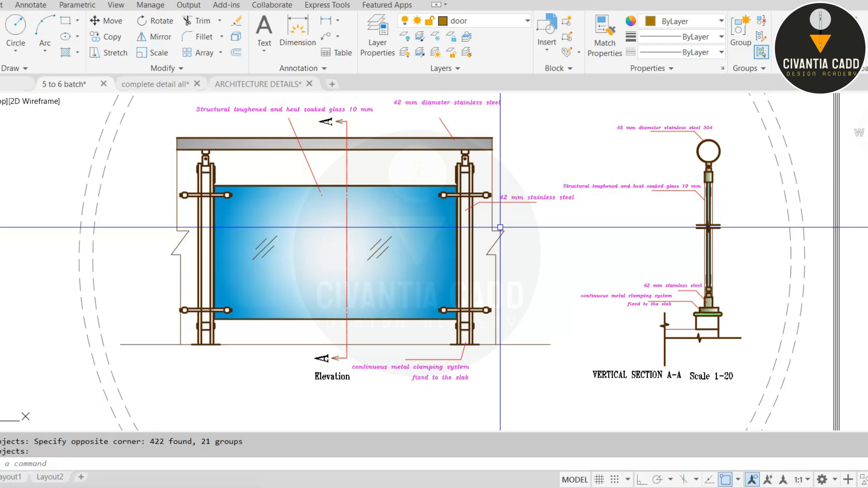
scroll(500, 227, down, 6)
scroll(368, 279, up, 5)
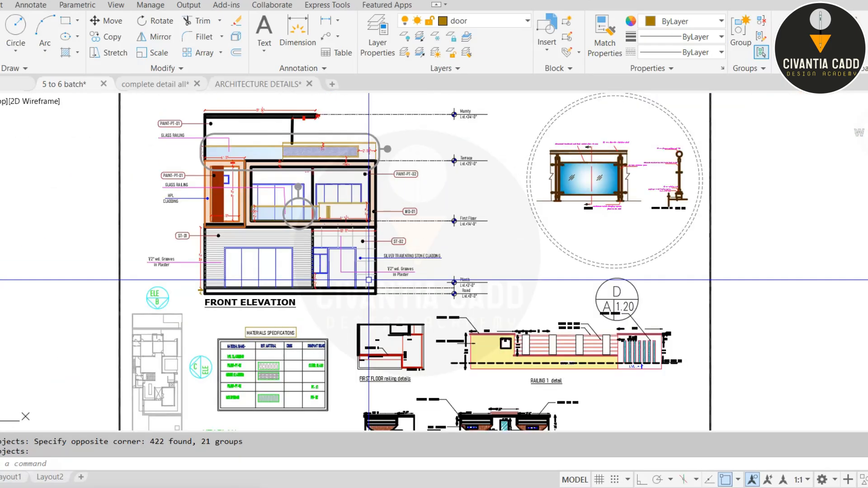